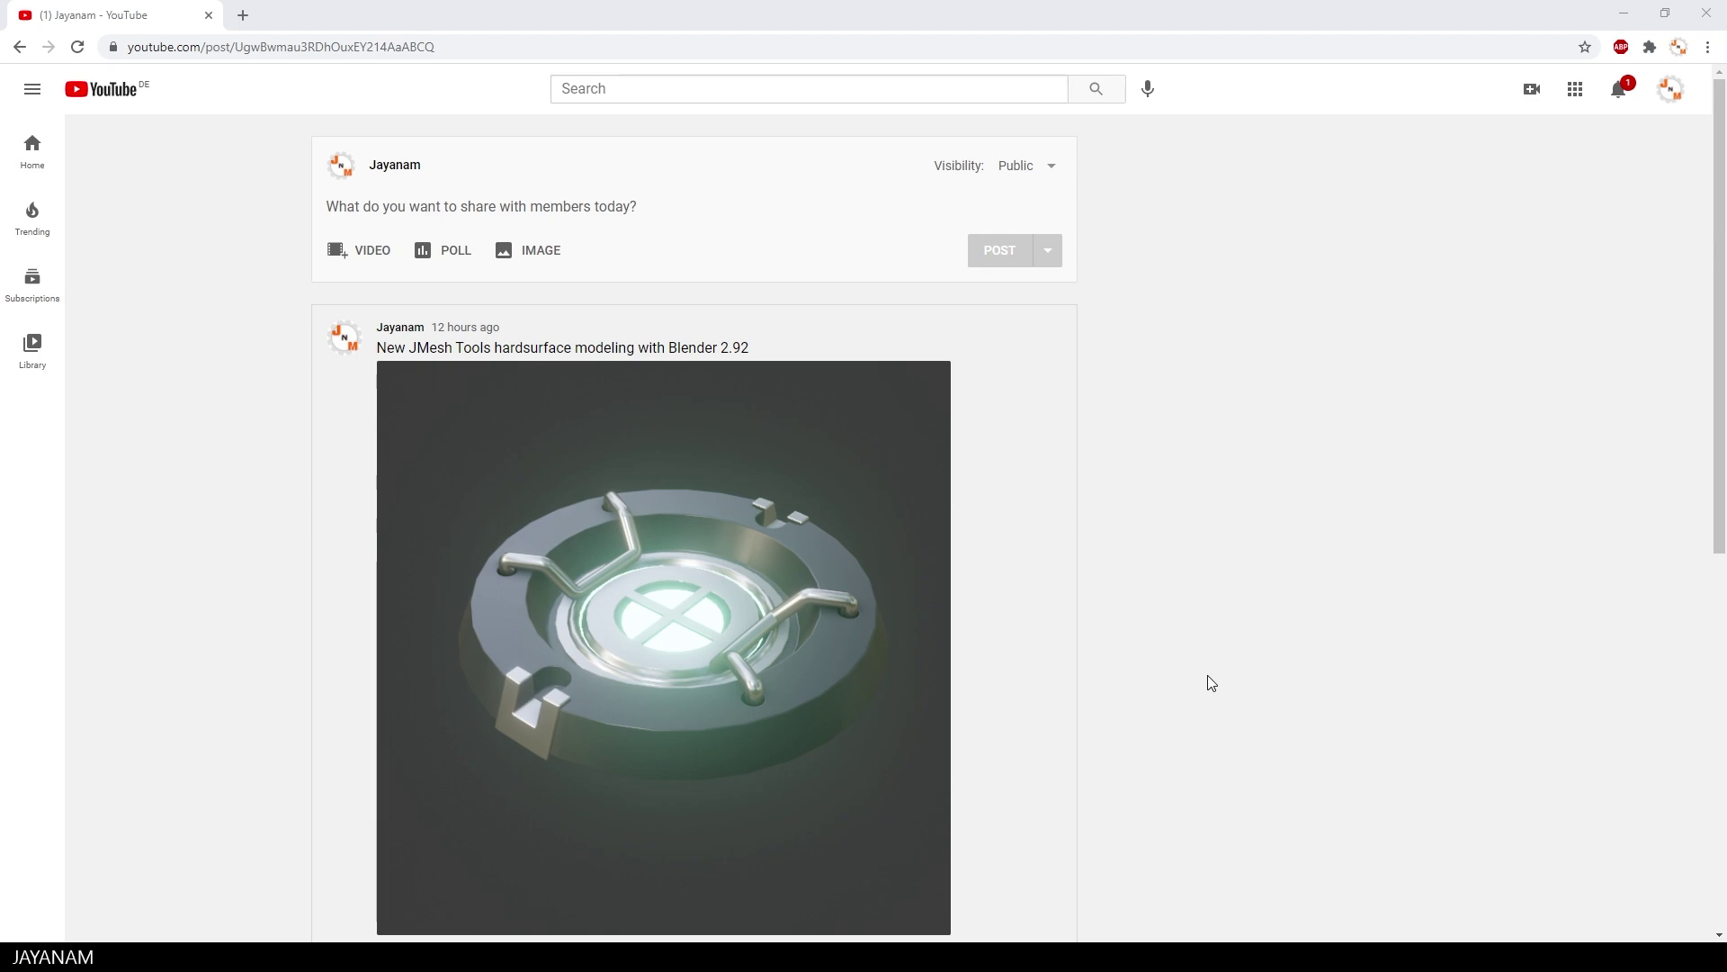
Scroll the YouTube post down to its comments.
scroll(1211, 683, "down", 7)
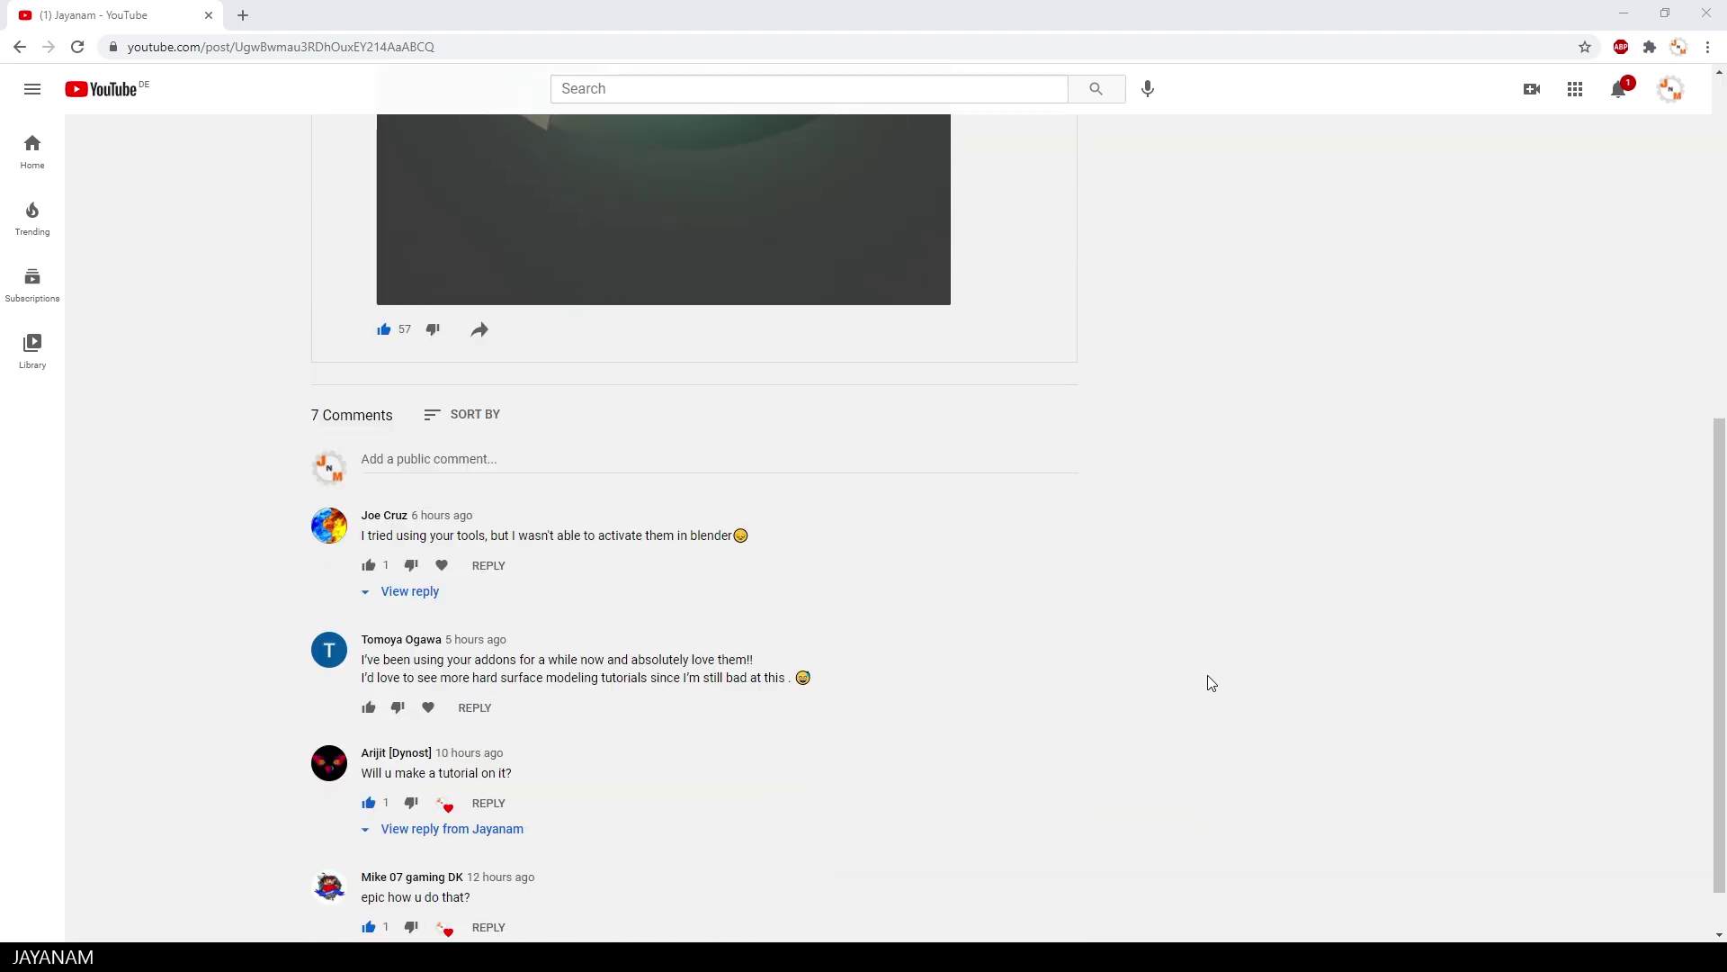
scroll(1211, 683, "down", 1)
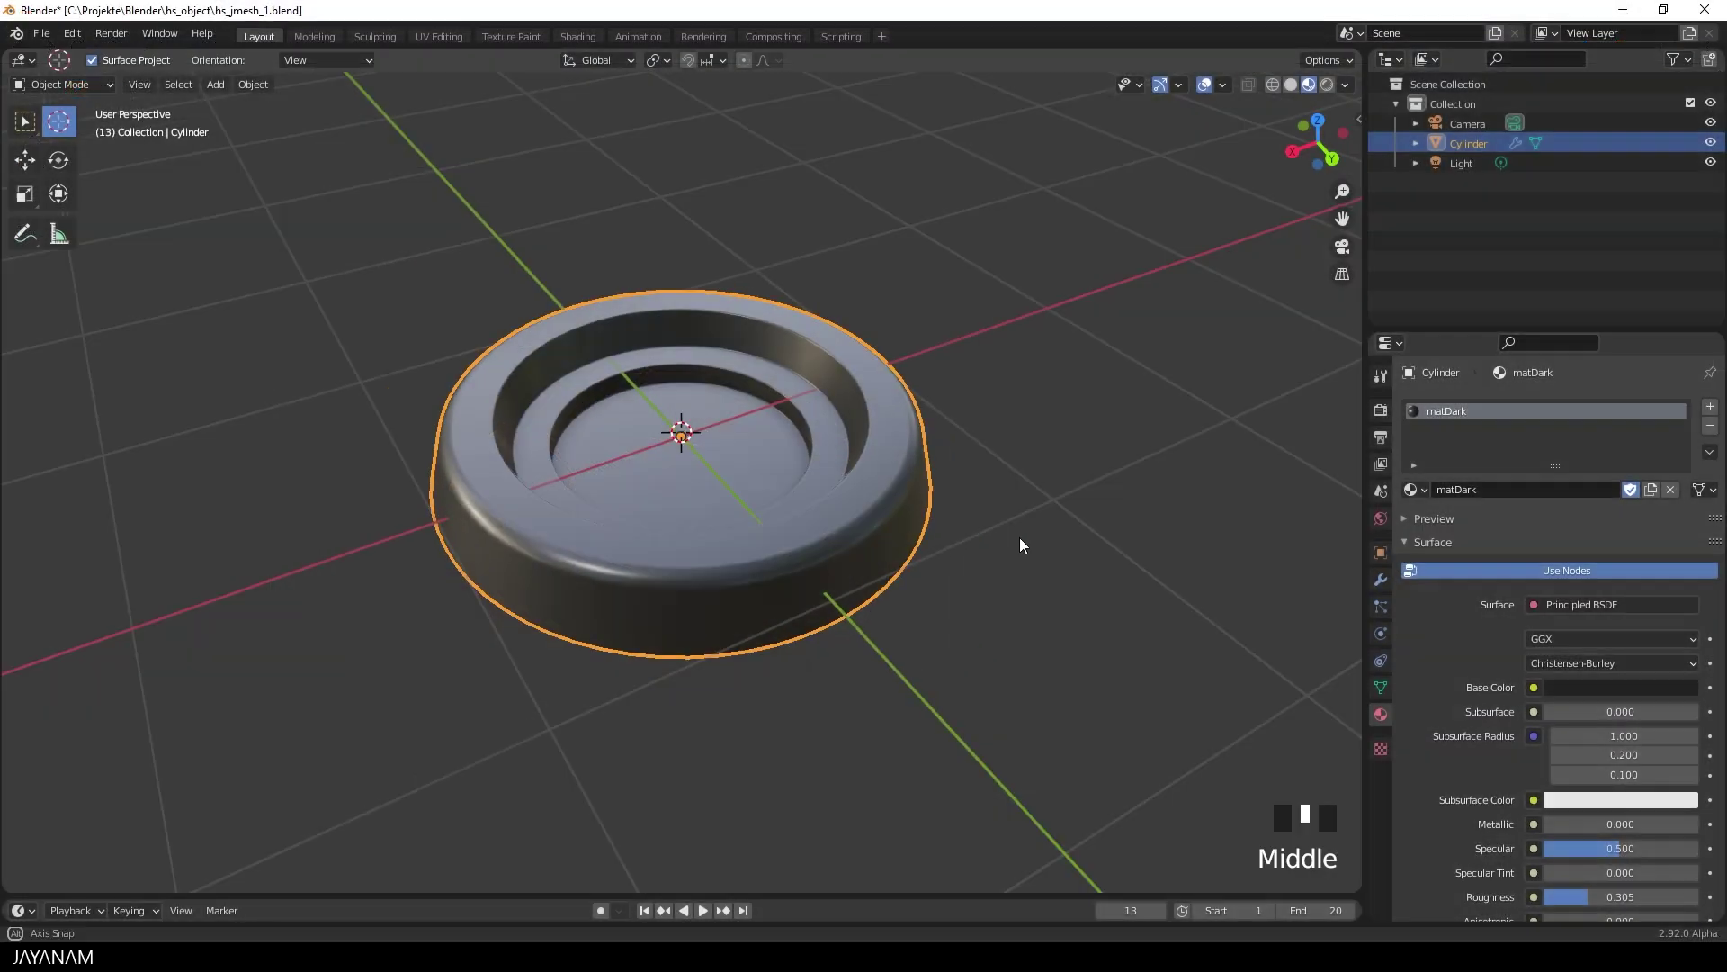
Select the round base and inspect its edges in Edit Mode before returning to Object Mode.
middle_click_drag(1019, 537, 978, 532)
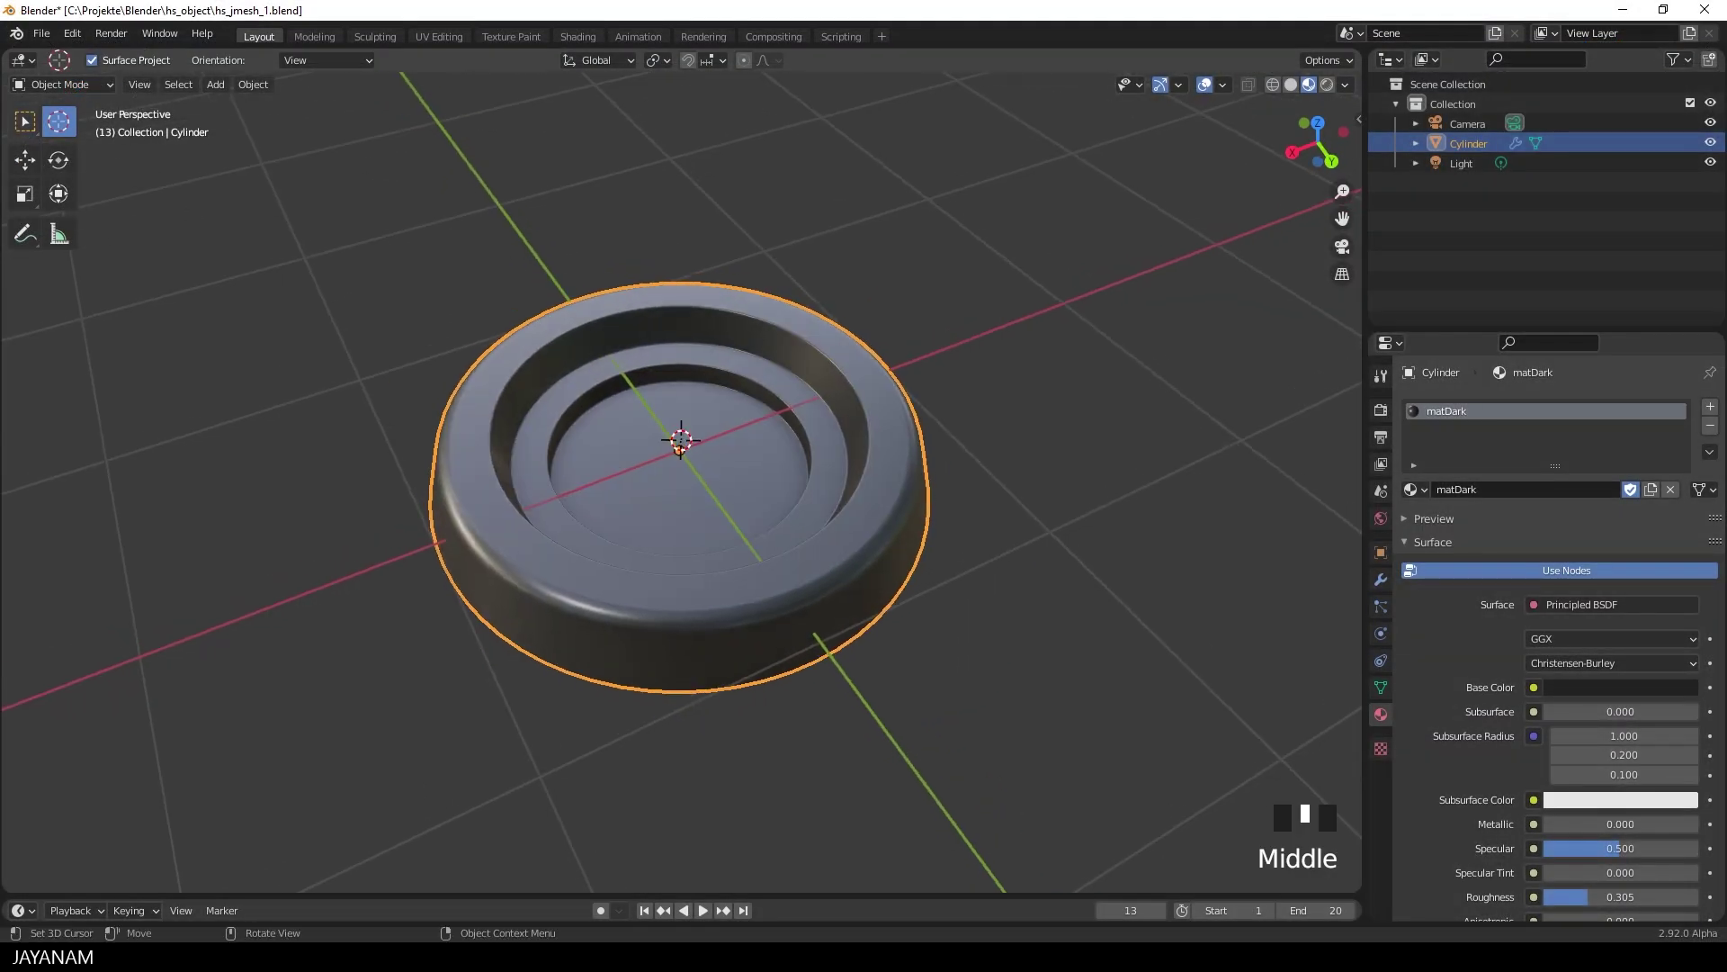
left_click(24, 120)
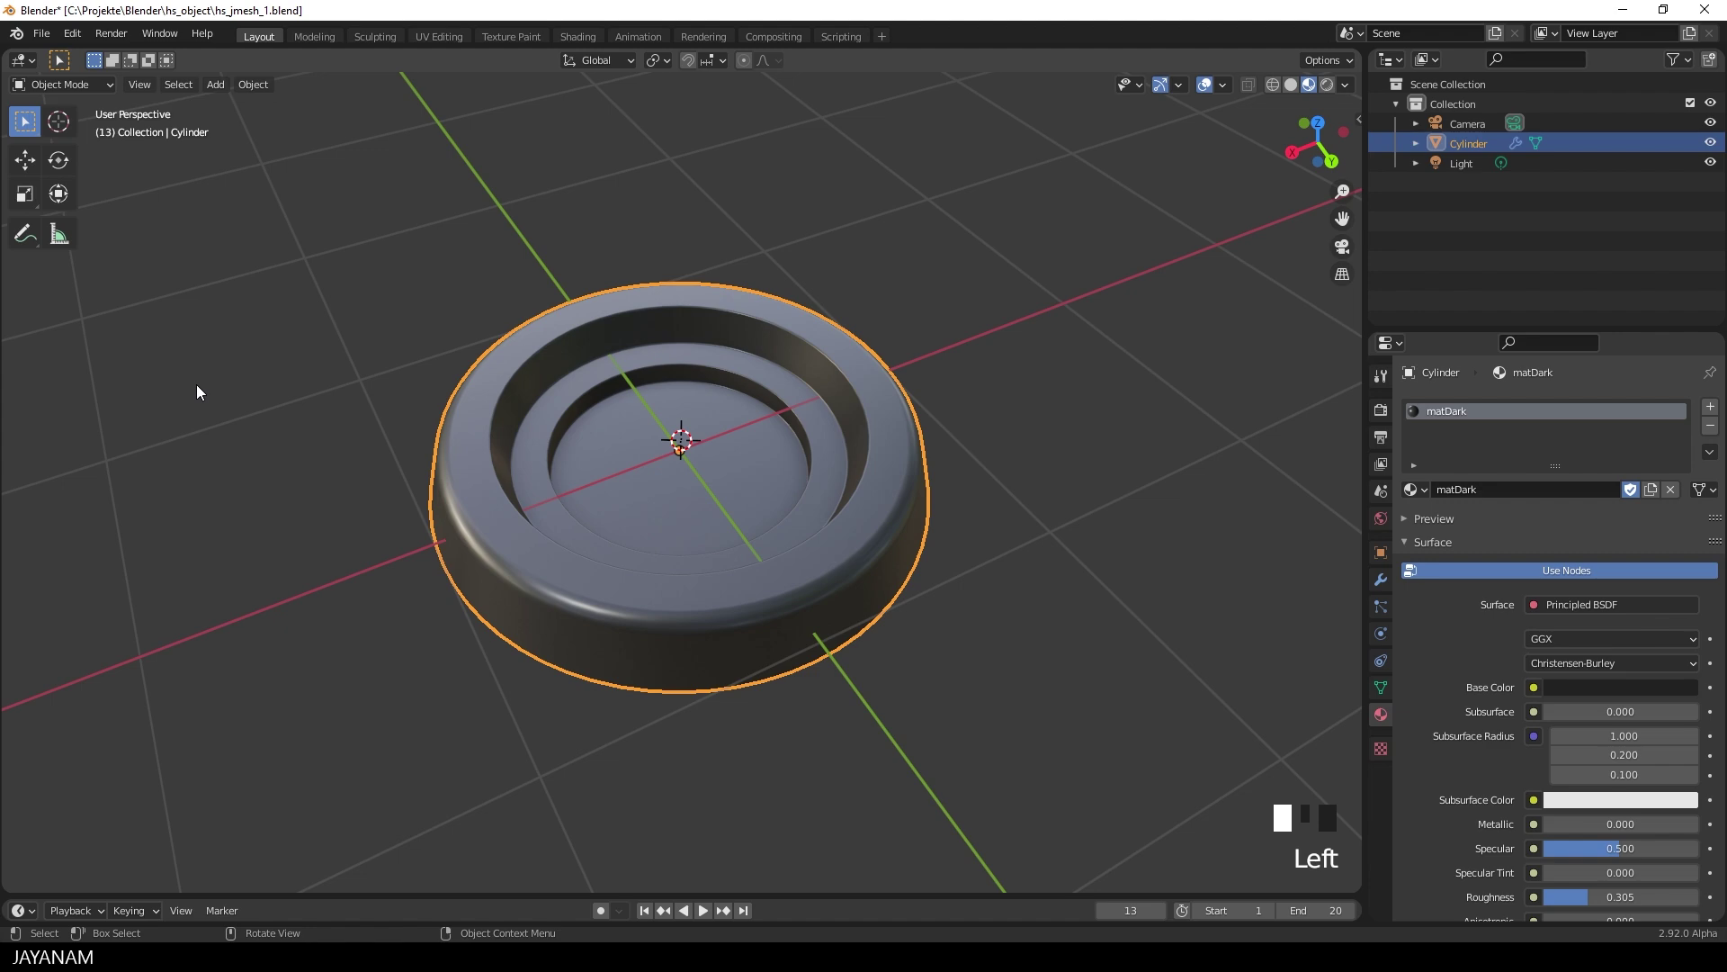
mouse_move(1001, 241)
middle_mouse_down()
mouse_move(969, 308)
mouse_move(997, 236)
middle_mouse_up()
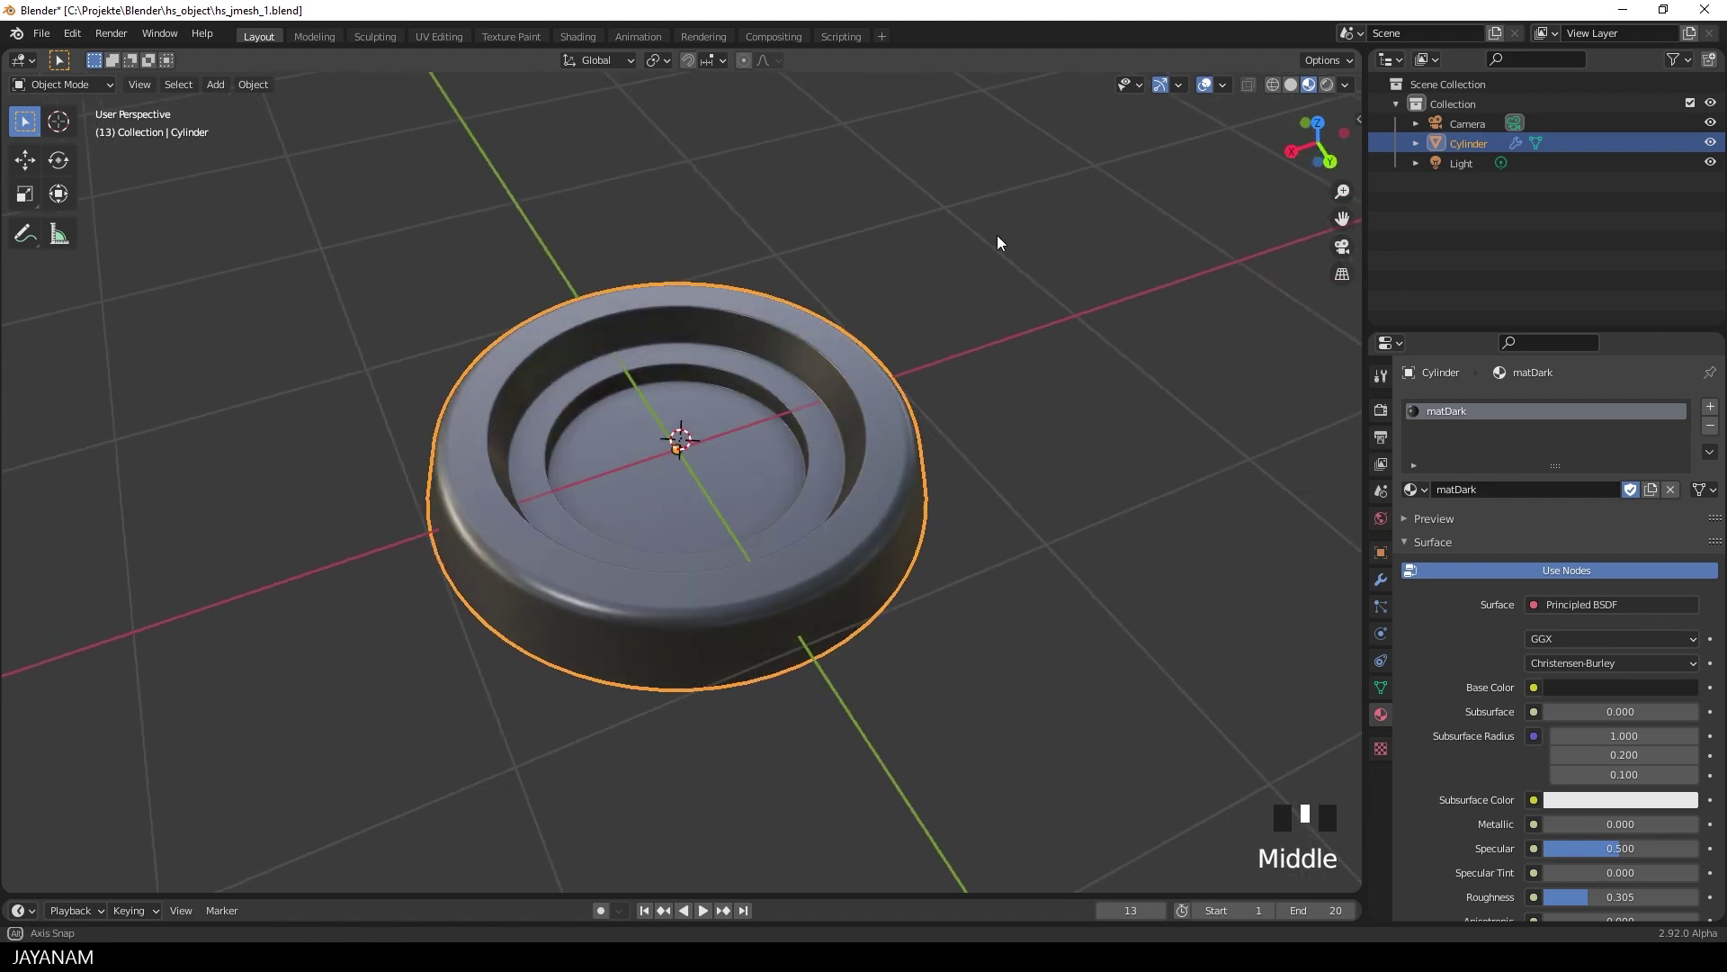
left_click(884, 430)
key("Tab")
mouse_move(978, 388)
middle_mouse_down()
mouse_move(1025, 266)
mouse_move(995, 377)
middle_mouse_up()
key("Tab")
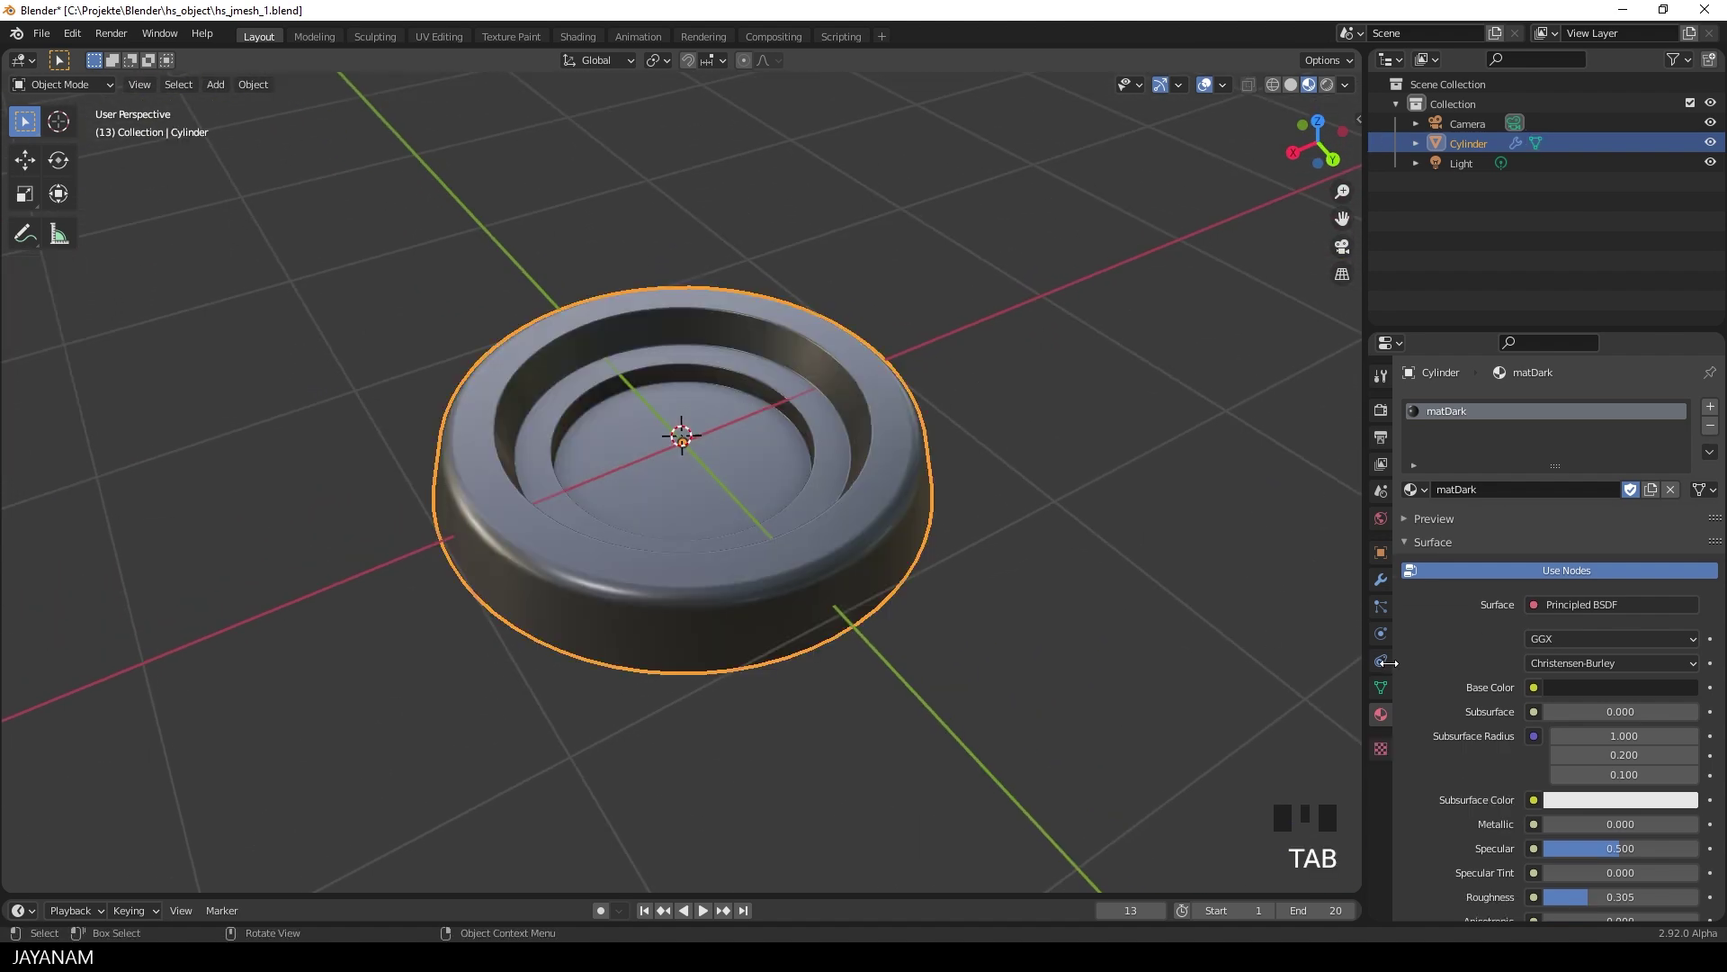
Show the base's Bevel and WeightedNormal modifier stack and briefly view the JMesh side panel.
left_click(1379, 577)
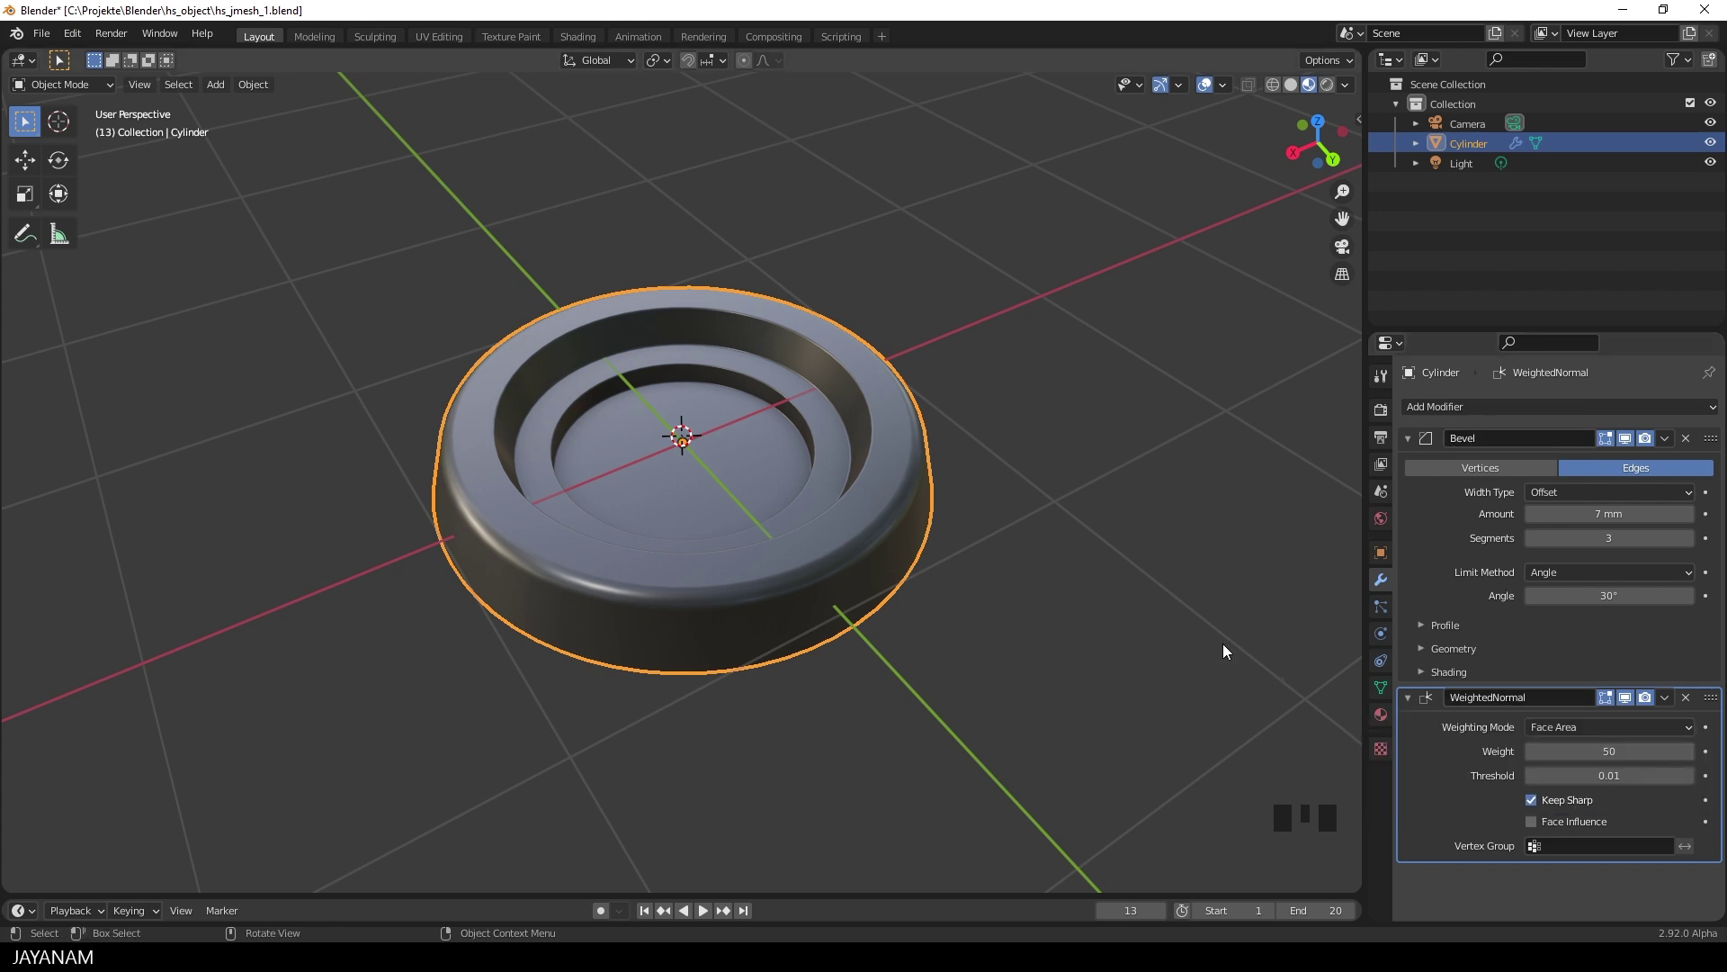
key("n")
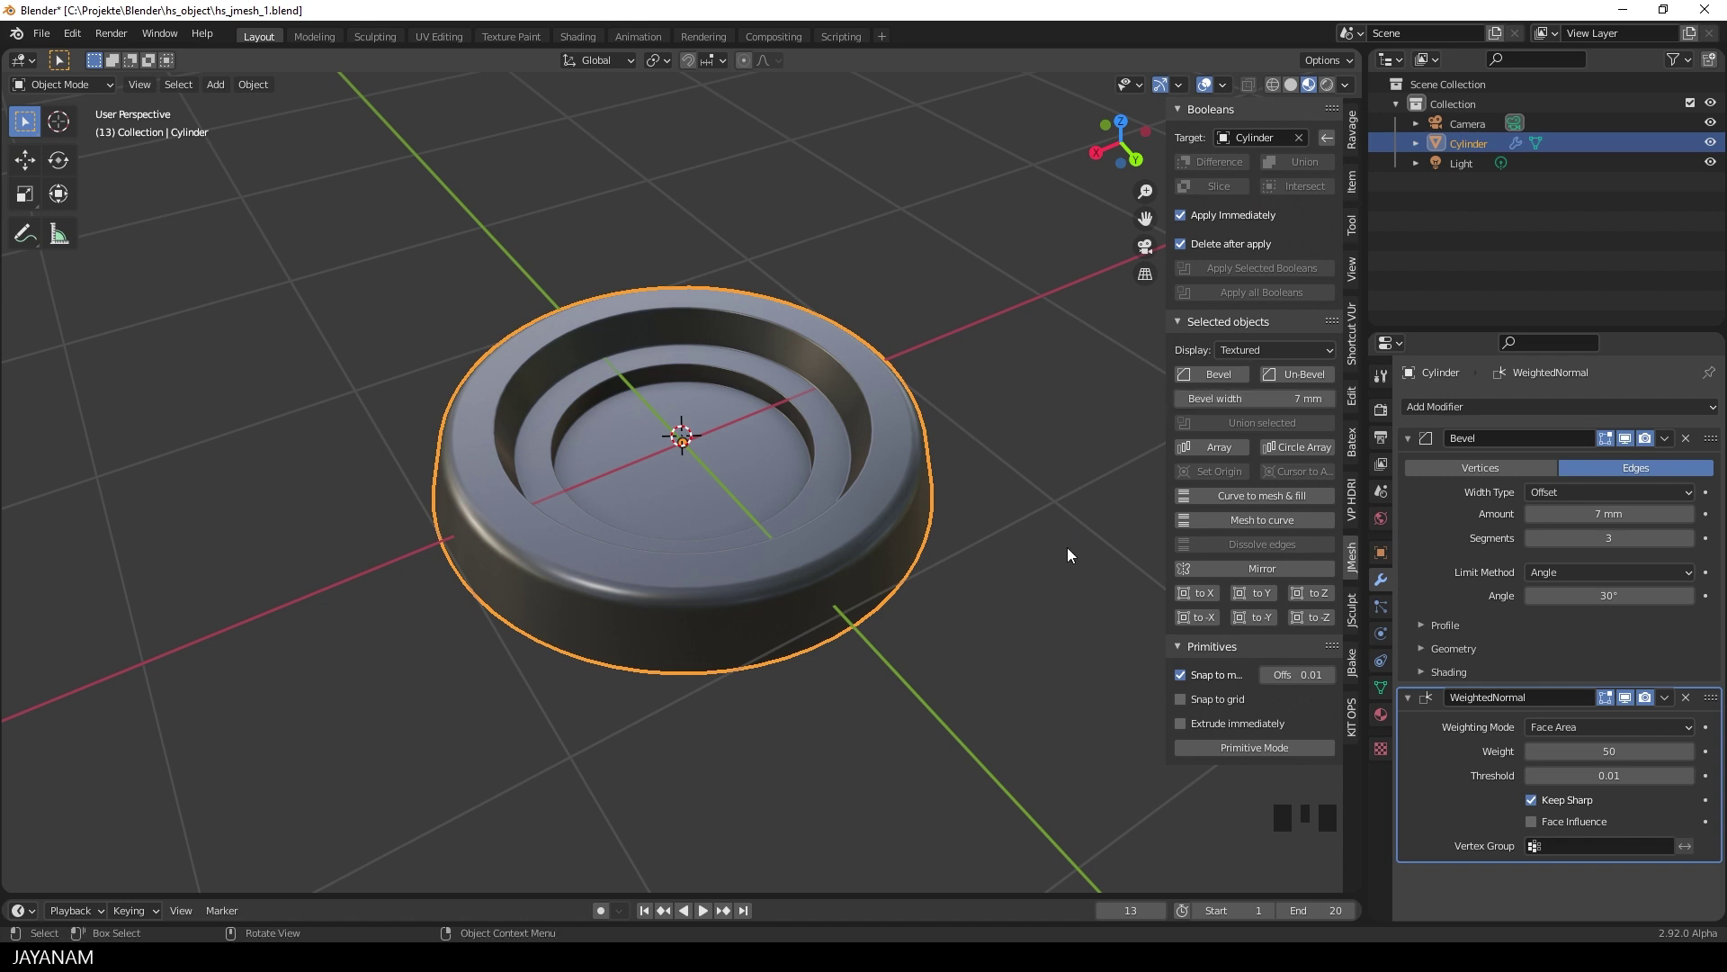
key("n")
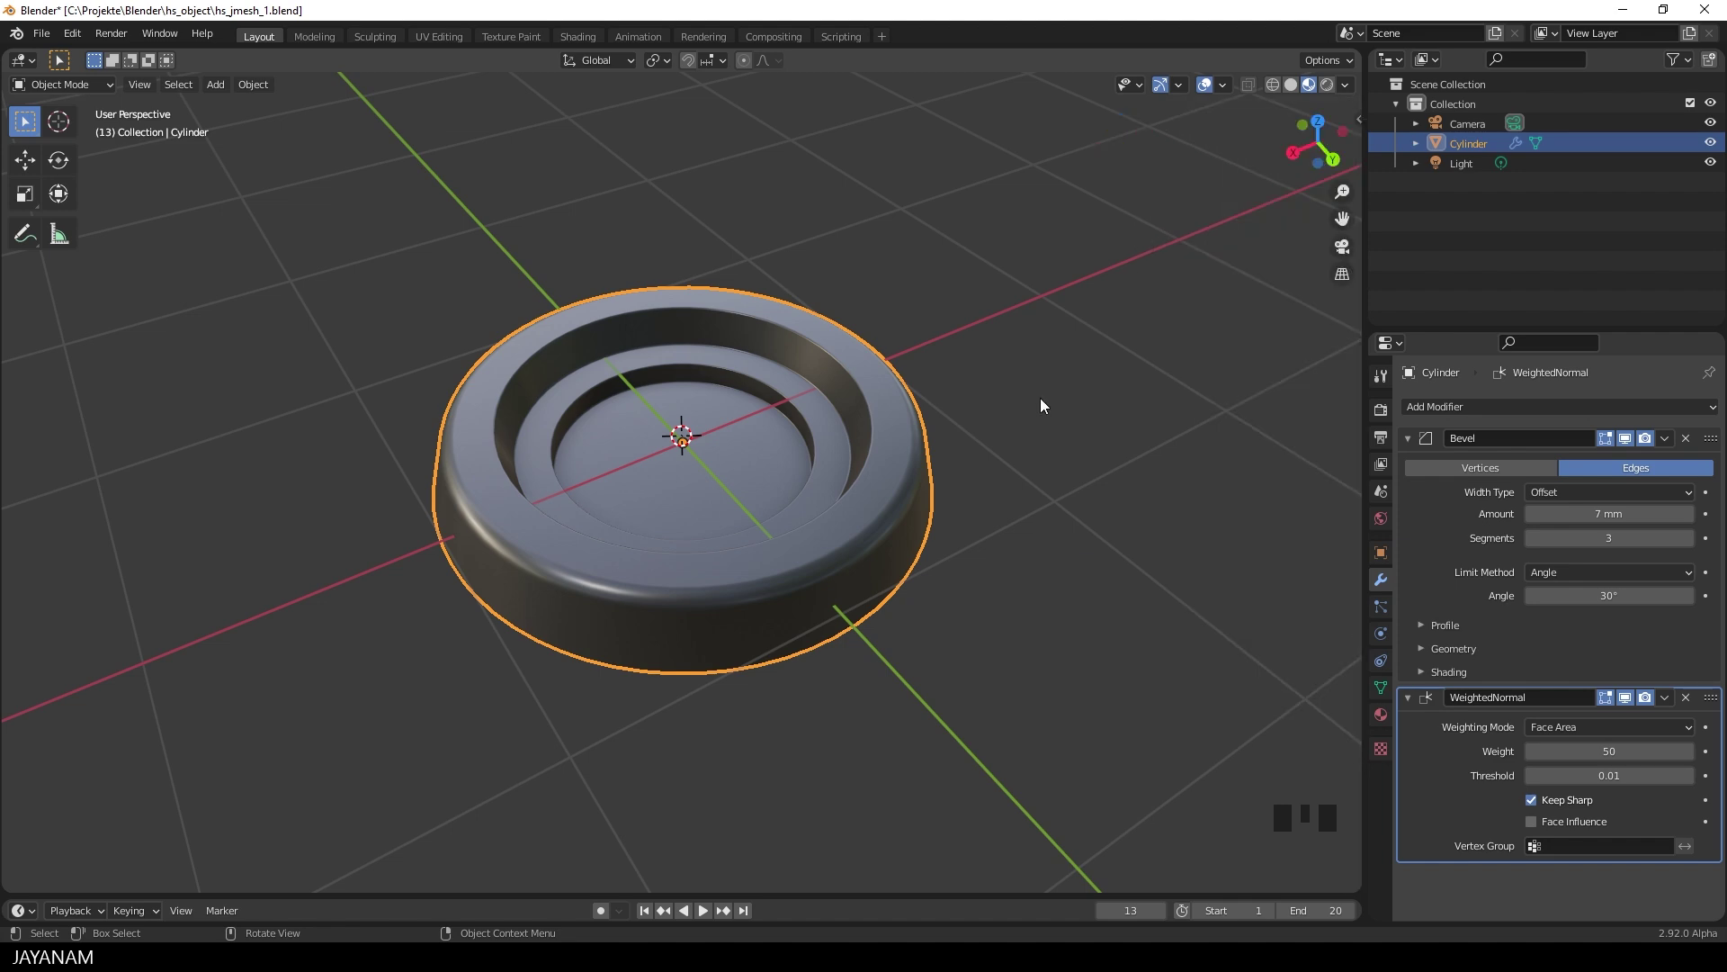
middle_click_drag(1040, 398, 1028, 429)
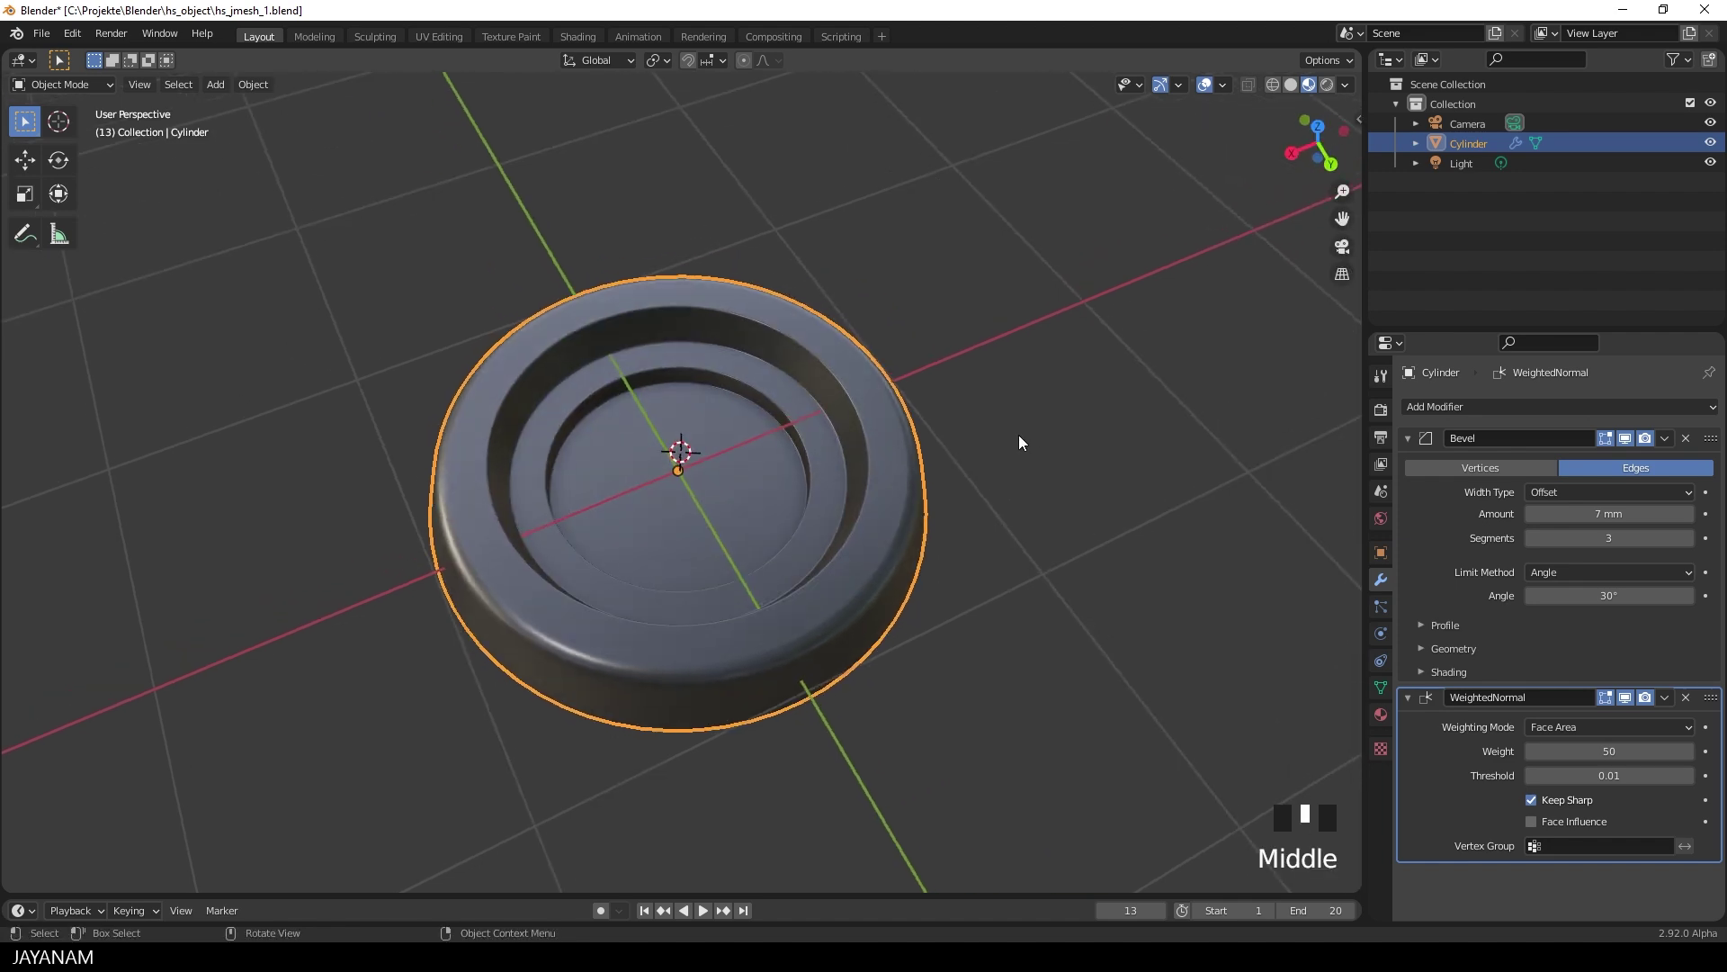
Duplicate the base's inner top face in place, in face-select Edit Mode.
left_click(759, 490)
key("Tab")
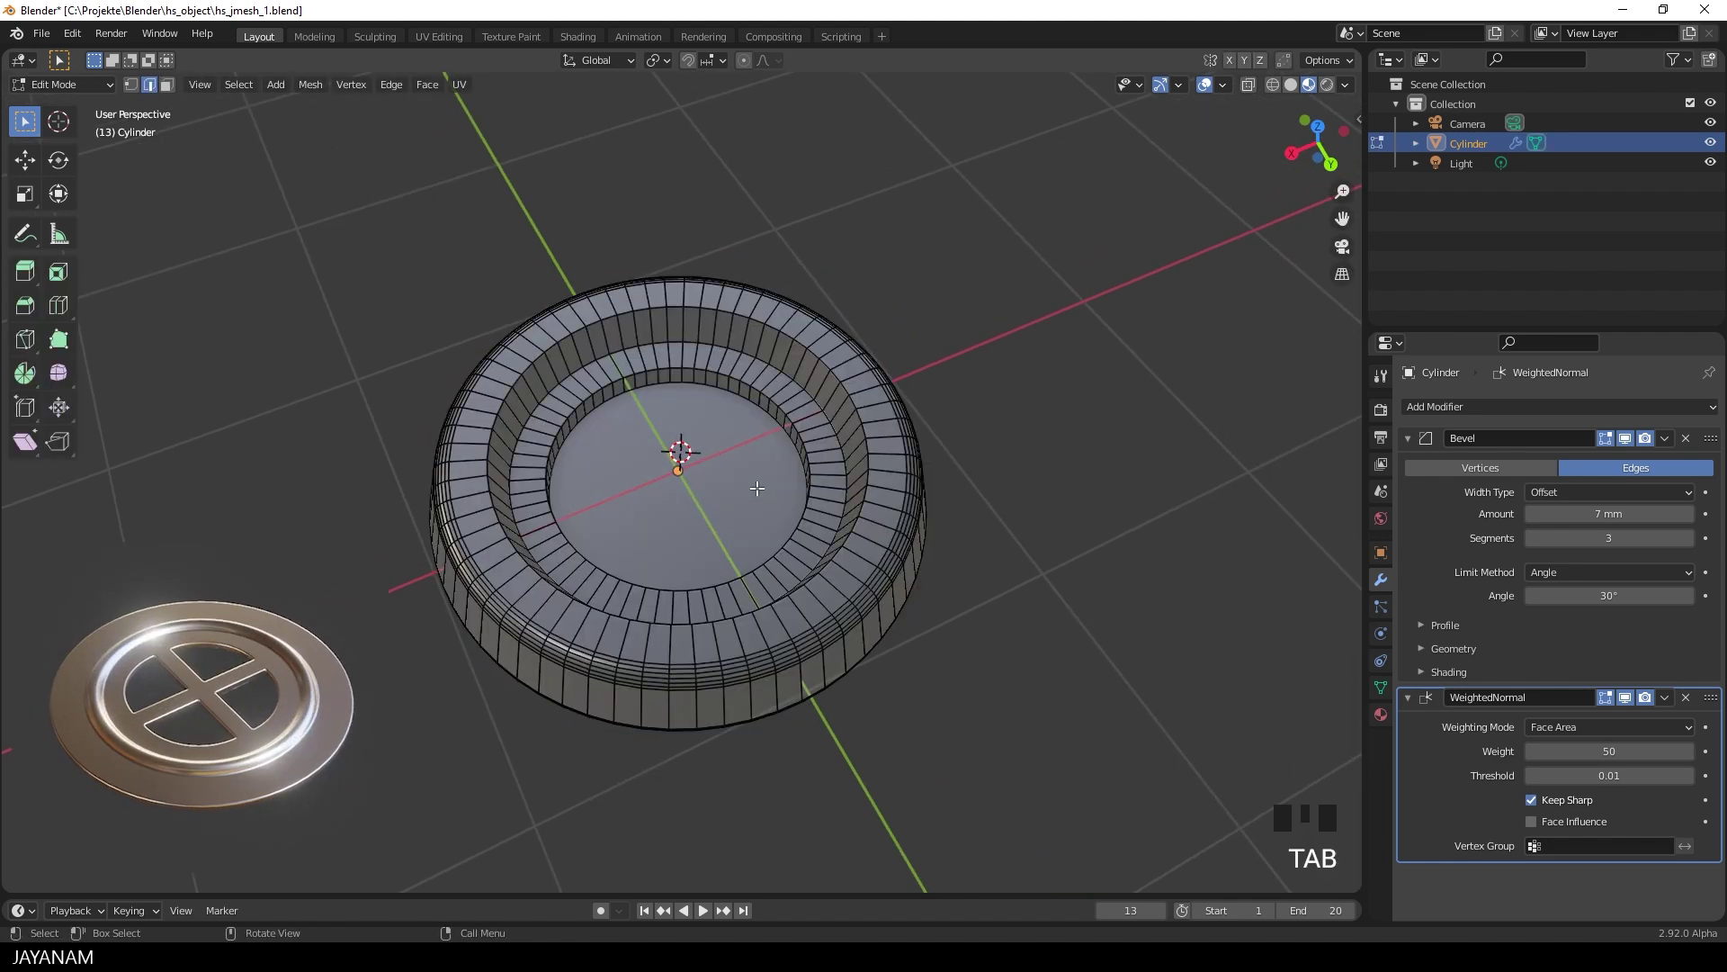
left_click(167, 85)
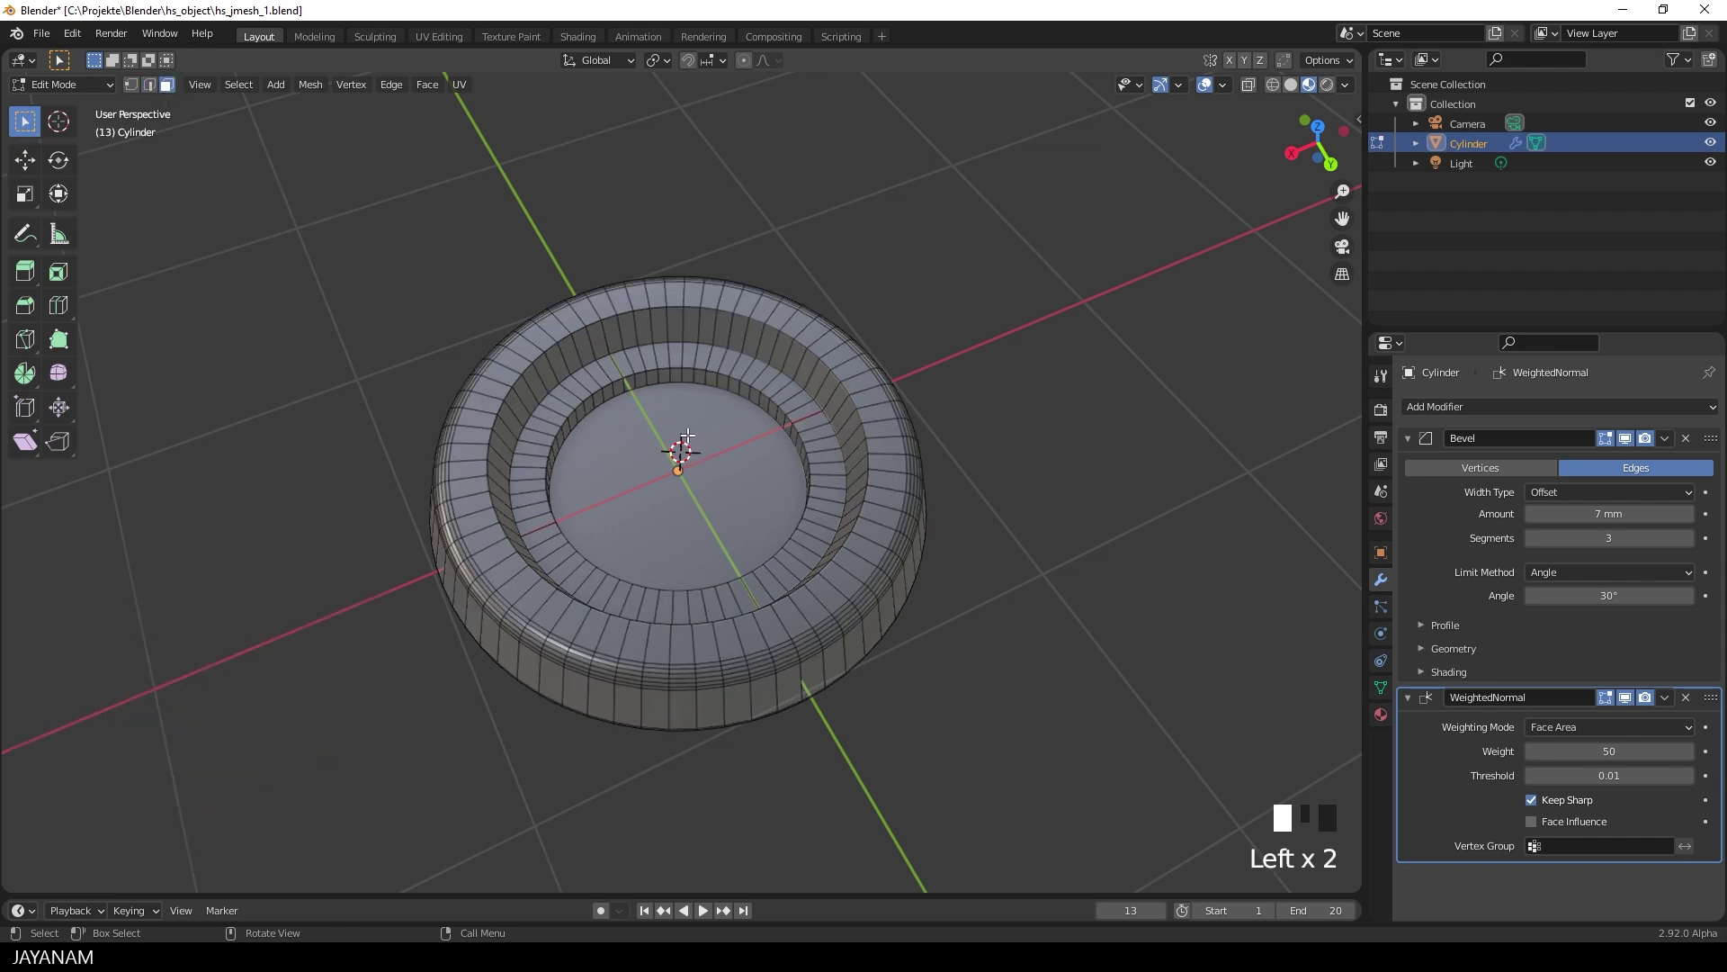
left_click(703, 452)
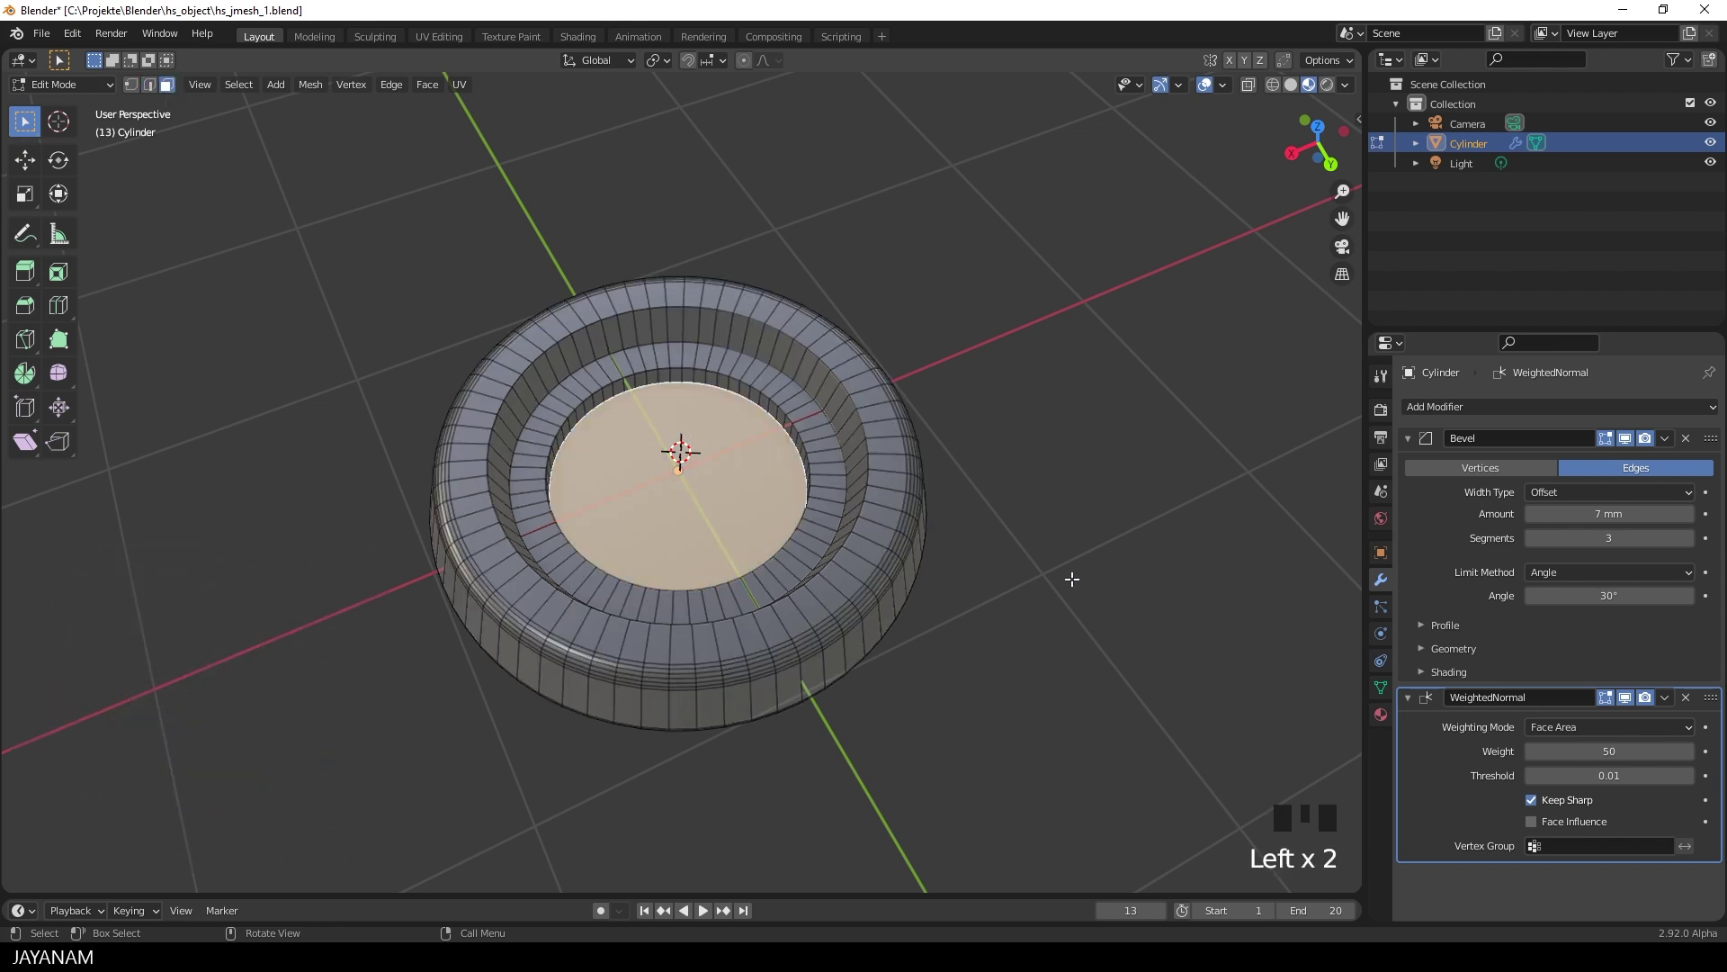
key("shift+d")
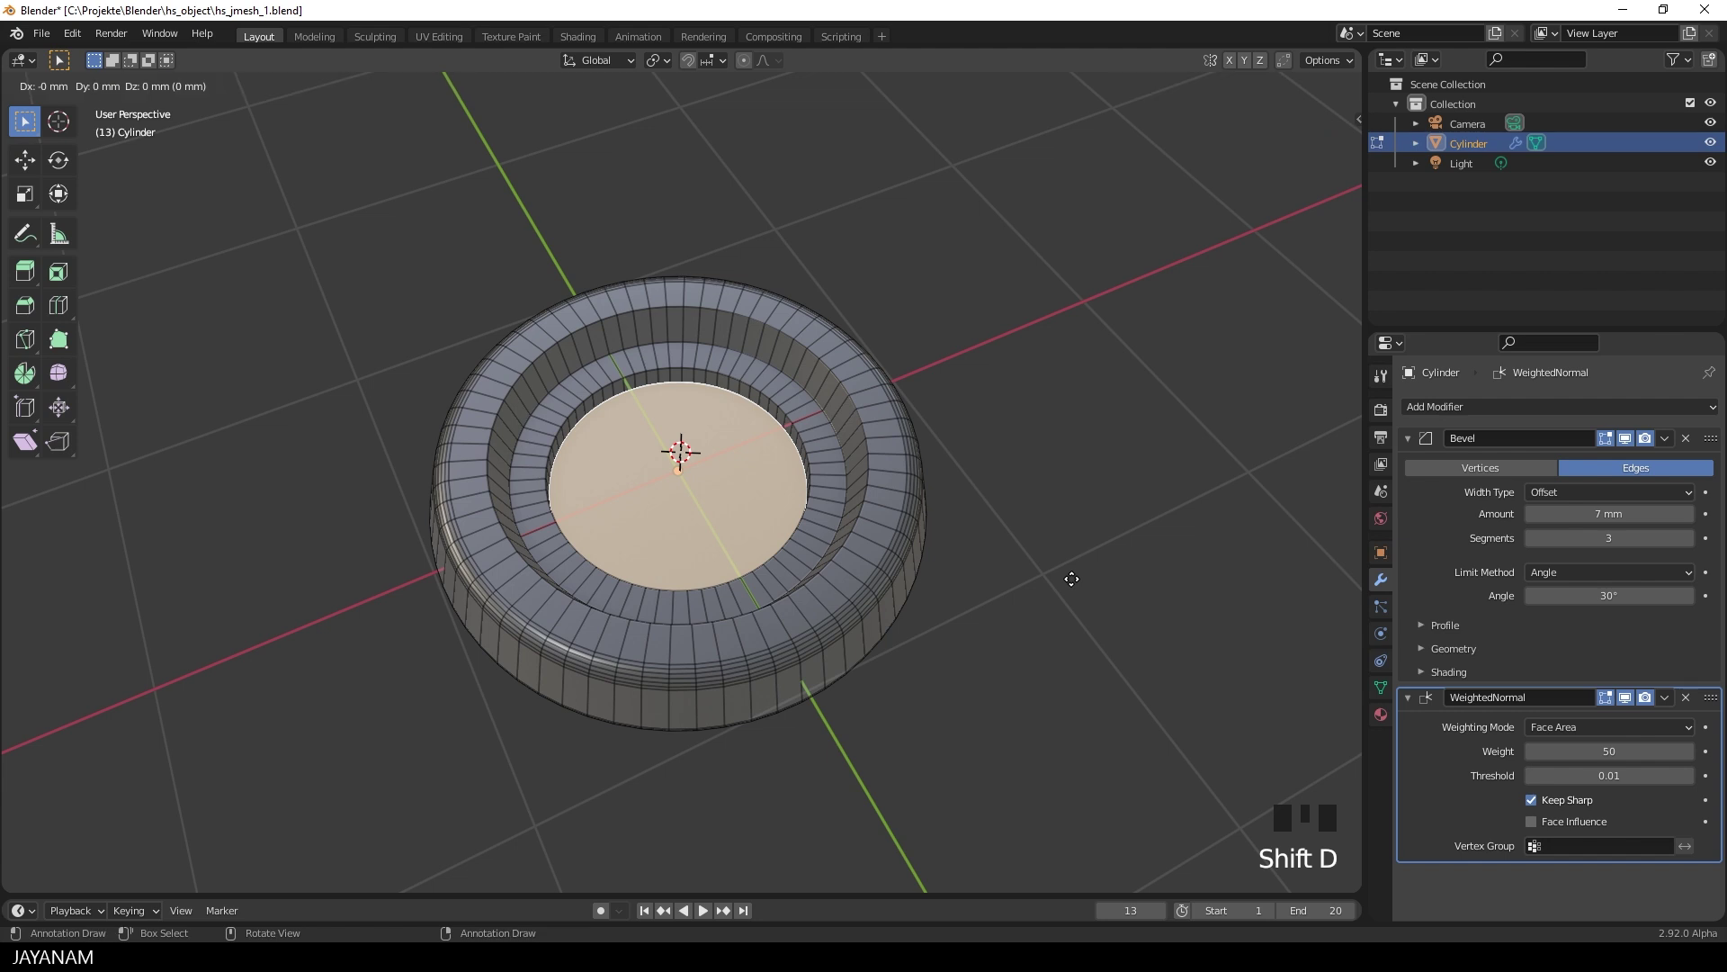
right_click(1072, 578)
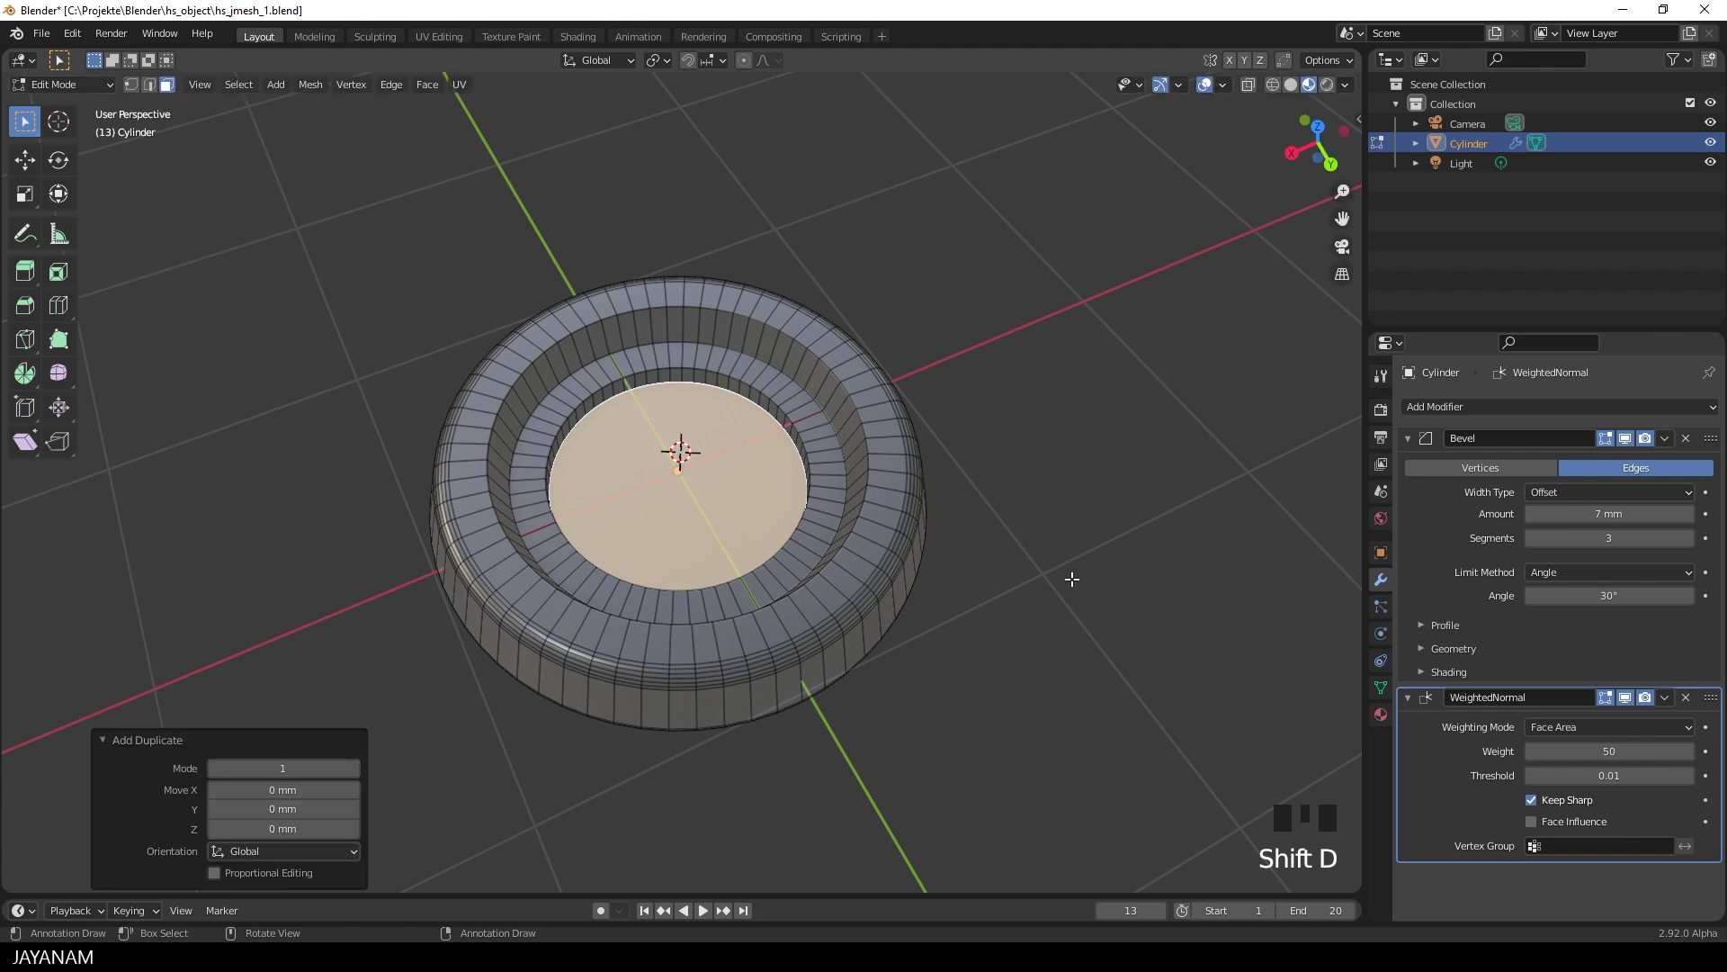
Raise the duplicate face 208.04 mm, scale it by 1.177, and separate it as Cylinder.001.
key("g")
key("z")
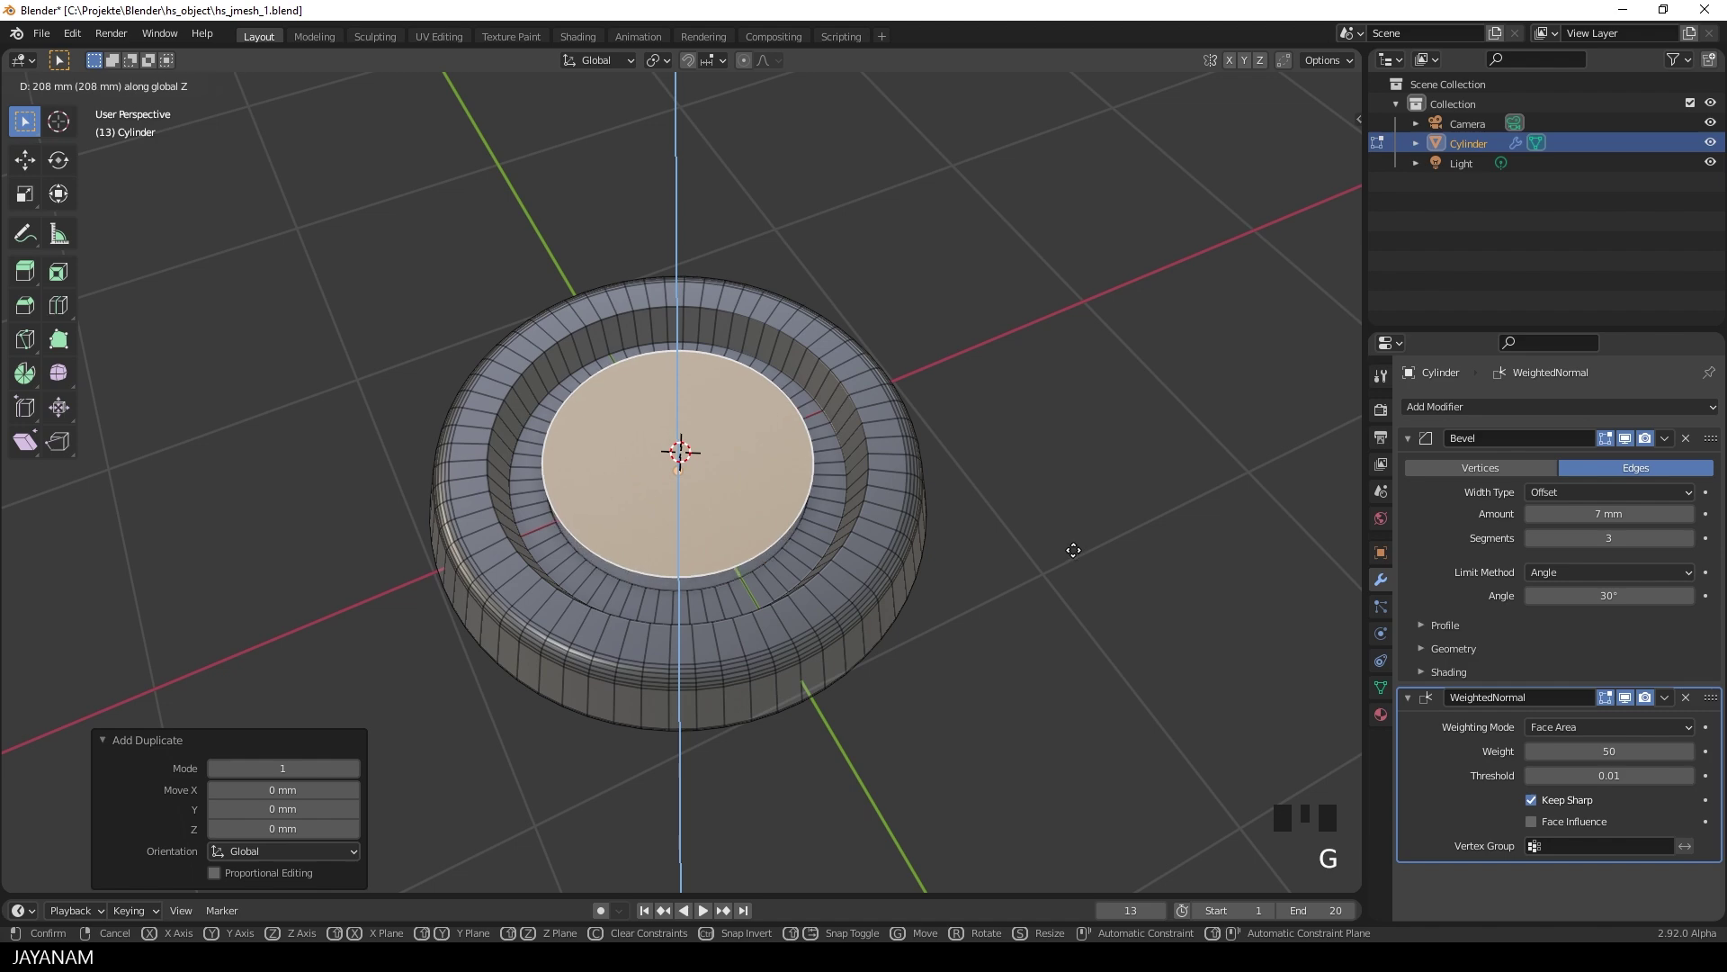
left_click(1073, 550)
middle_click_drag(1049, 474, 1091, 597)
key("s")
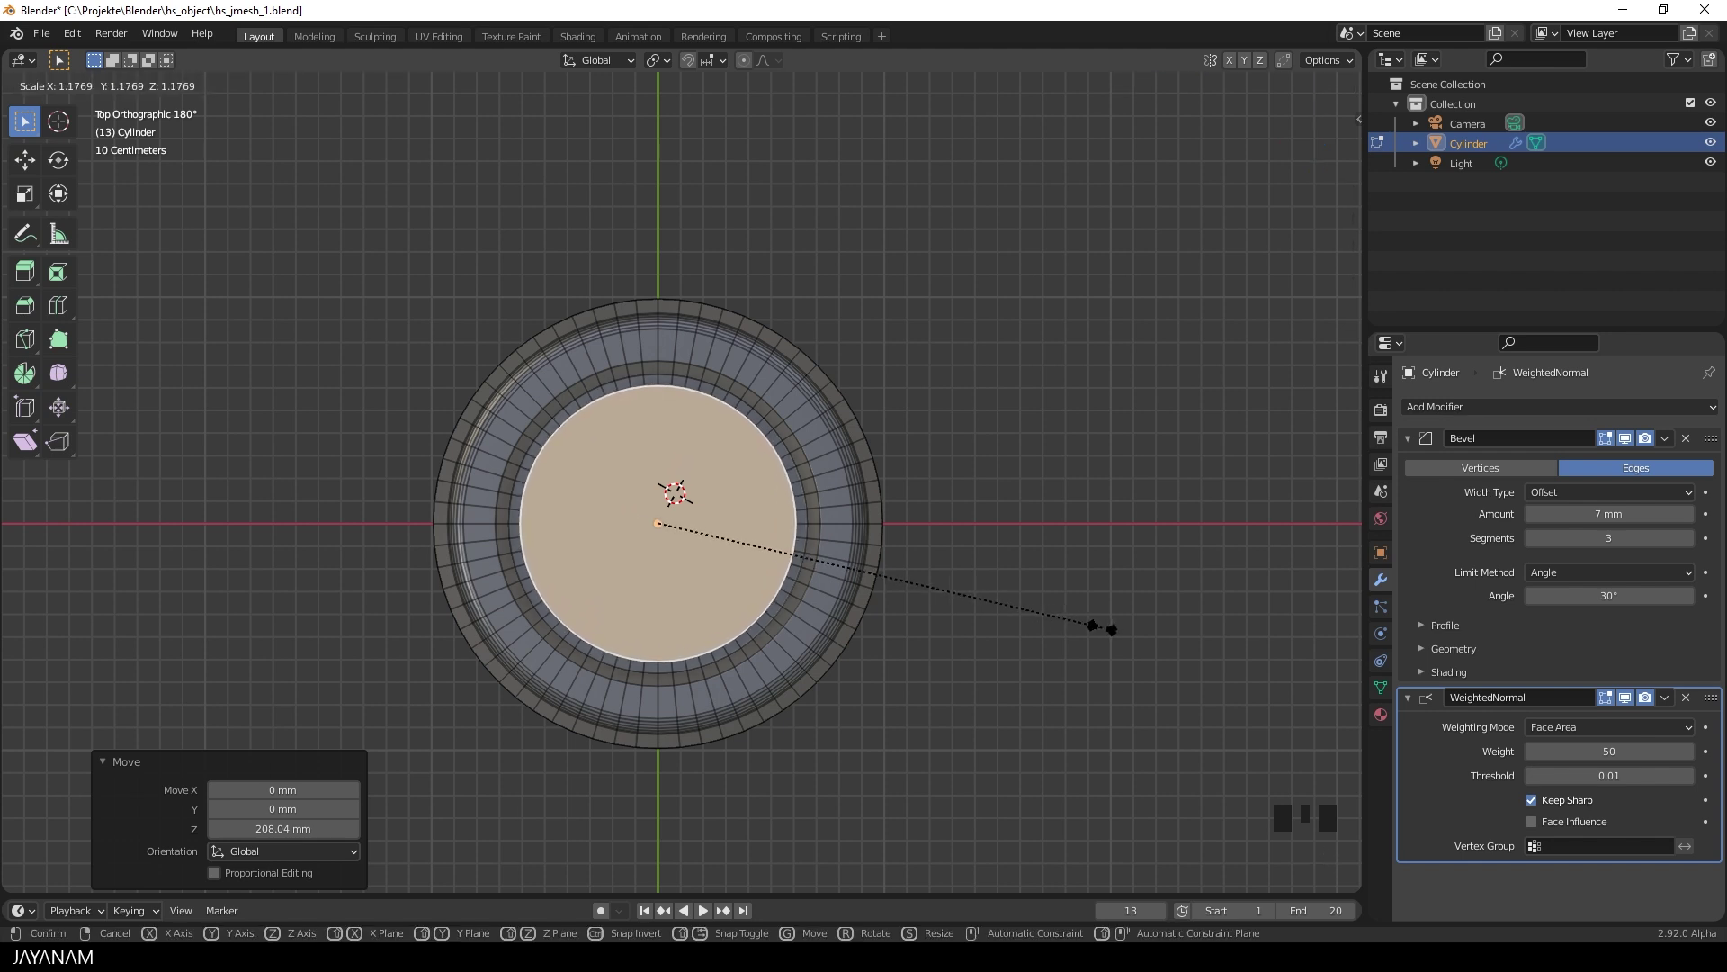
left_click(1092, 625)
middle_click_drag(1091, 625, 1044, 494)
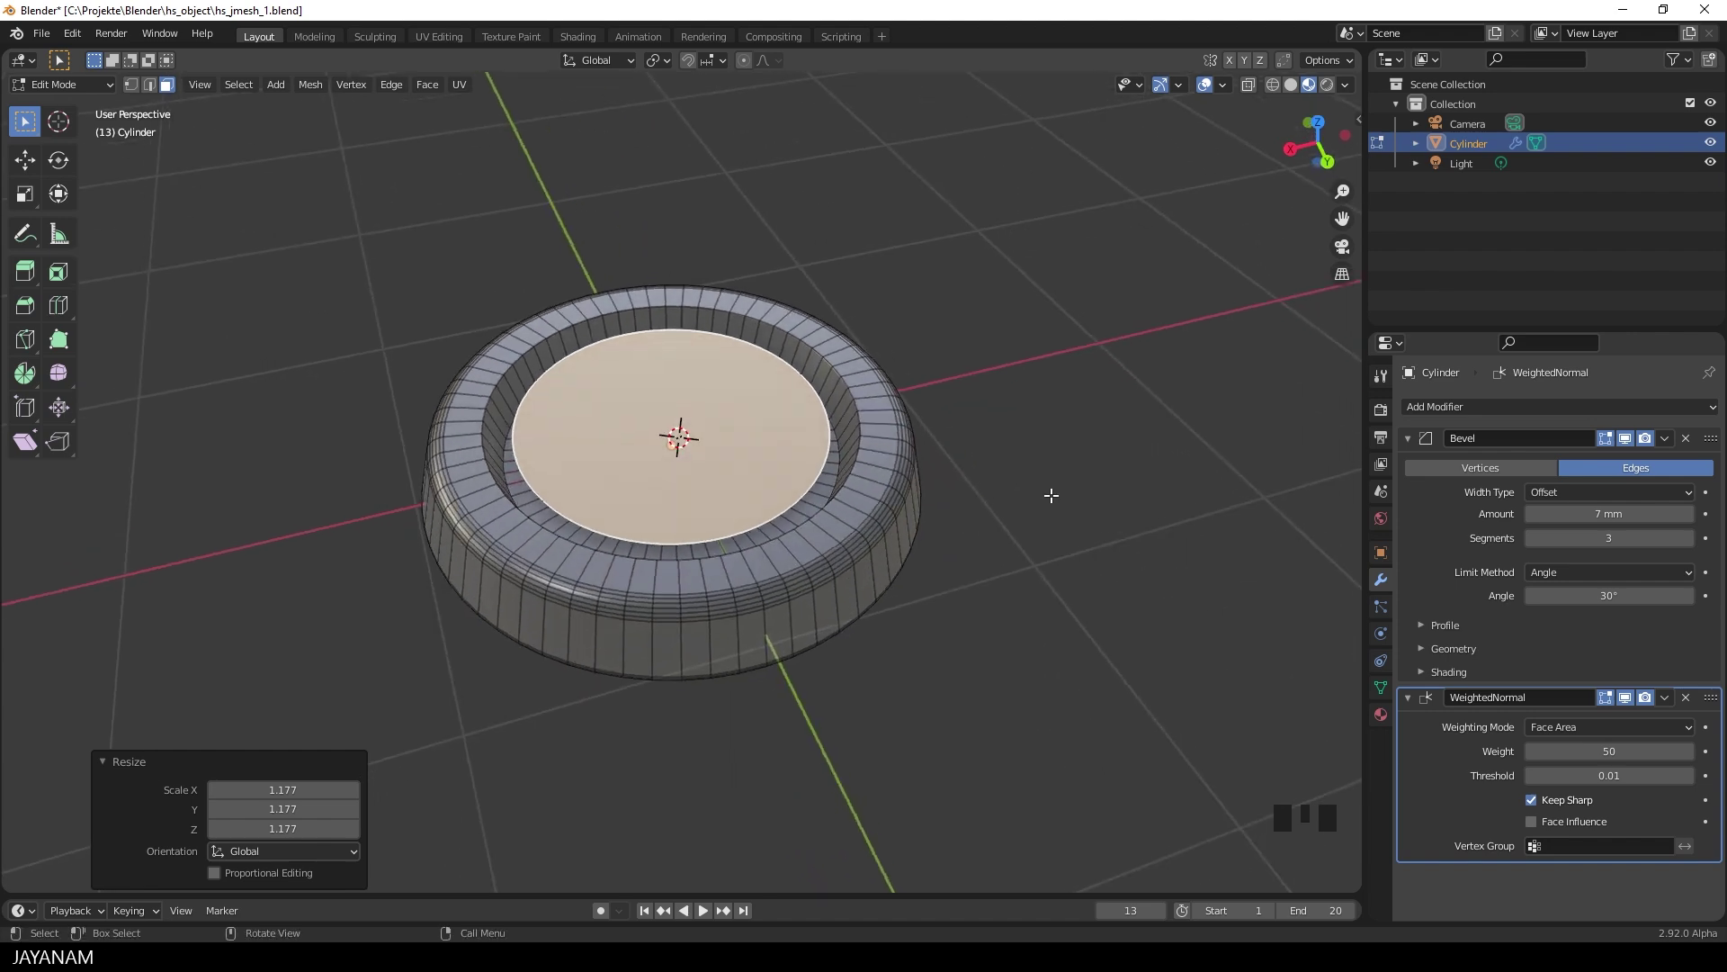
key("p")
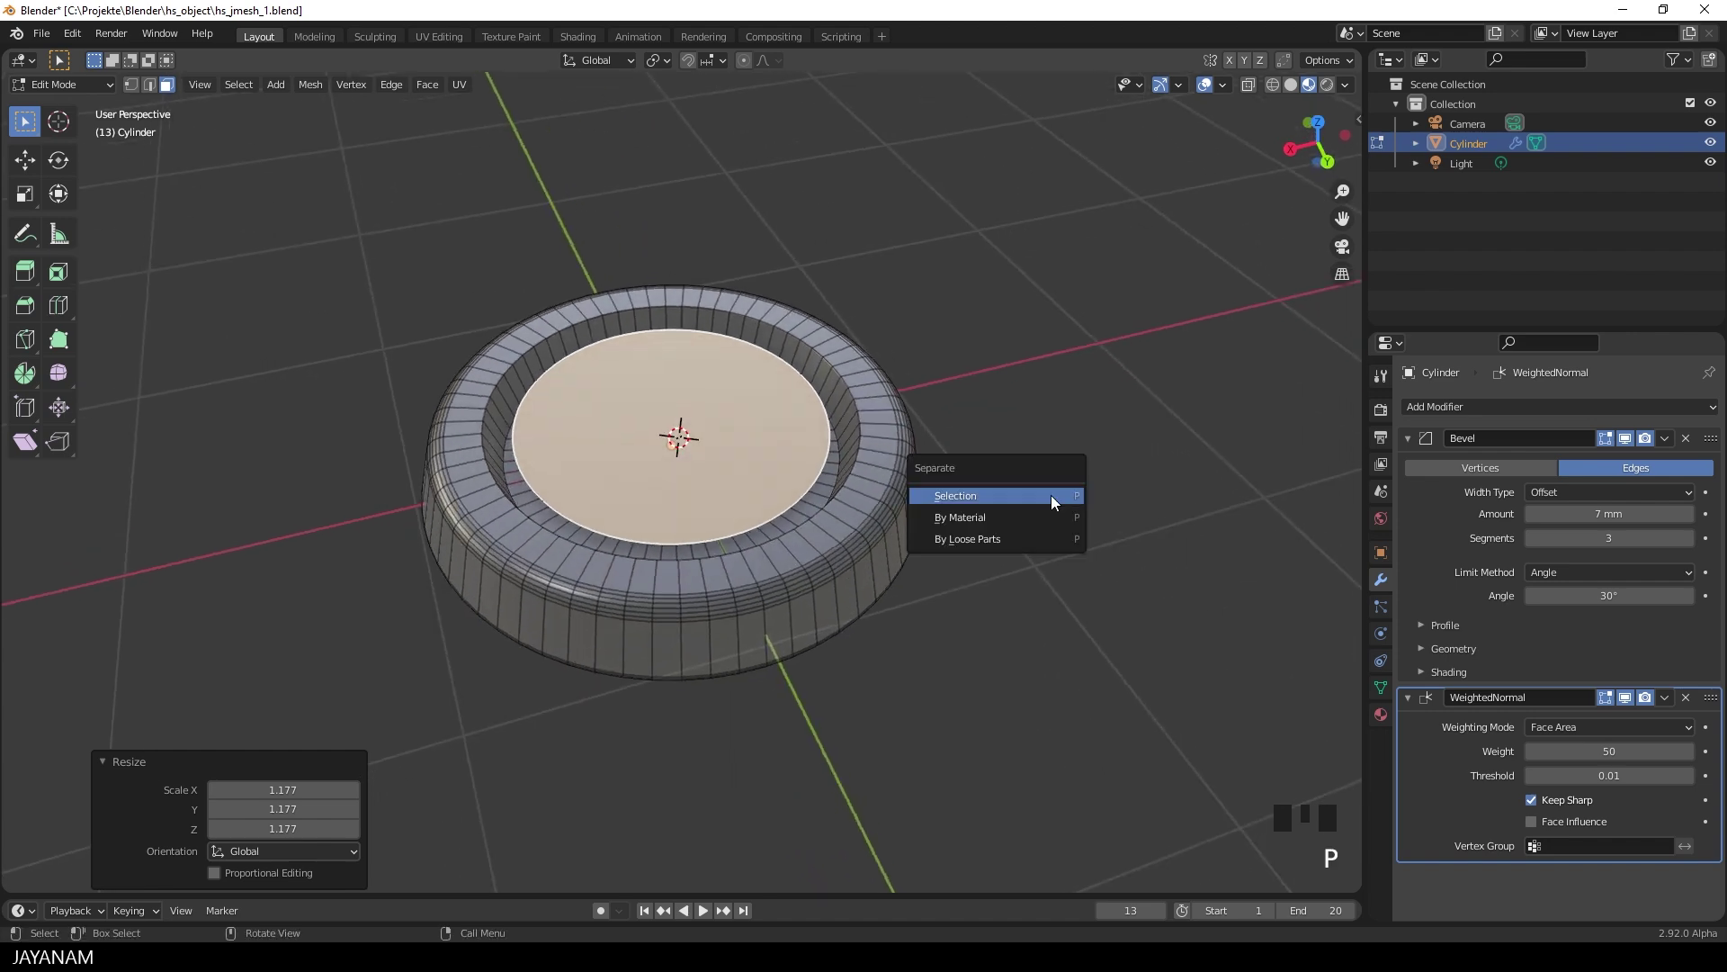
left_click(980, 496)
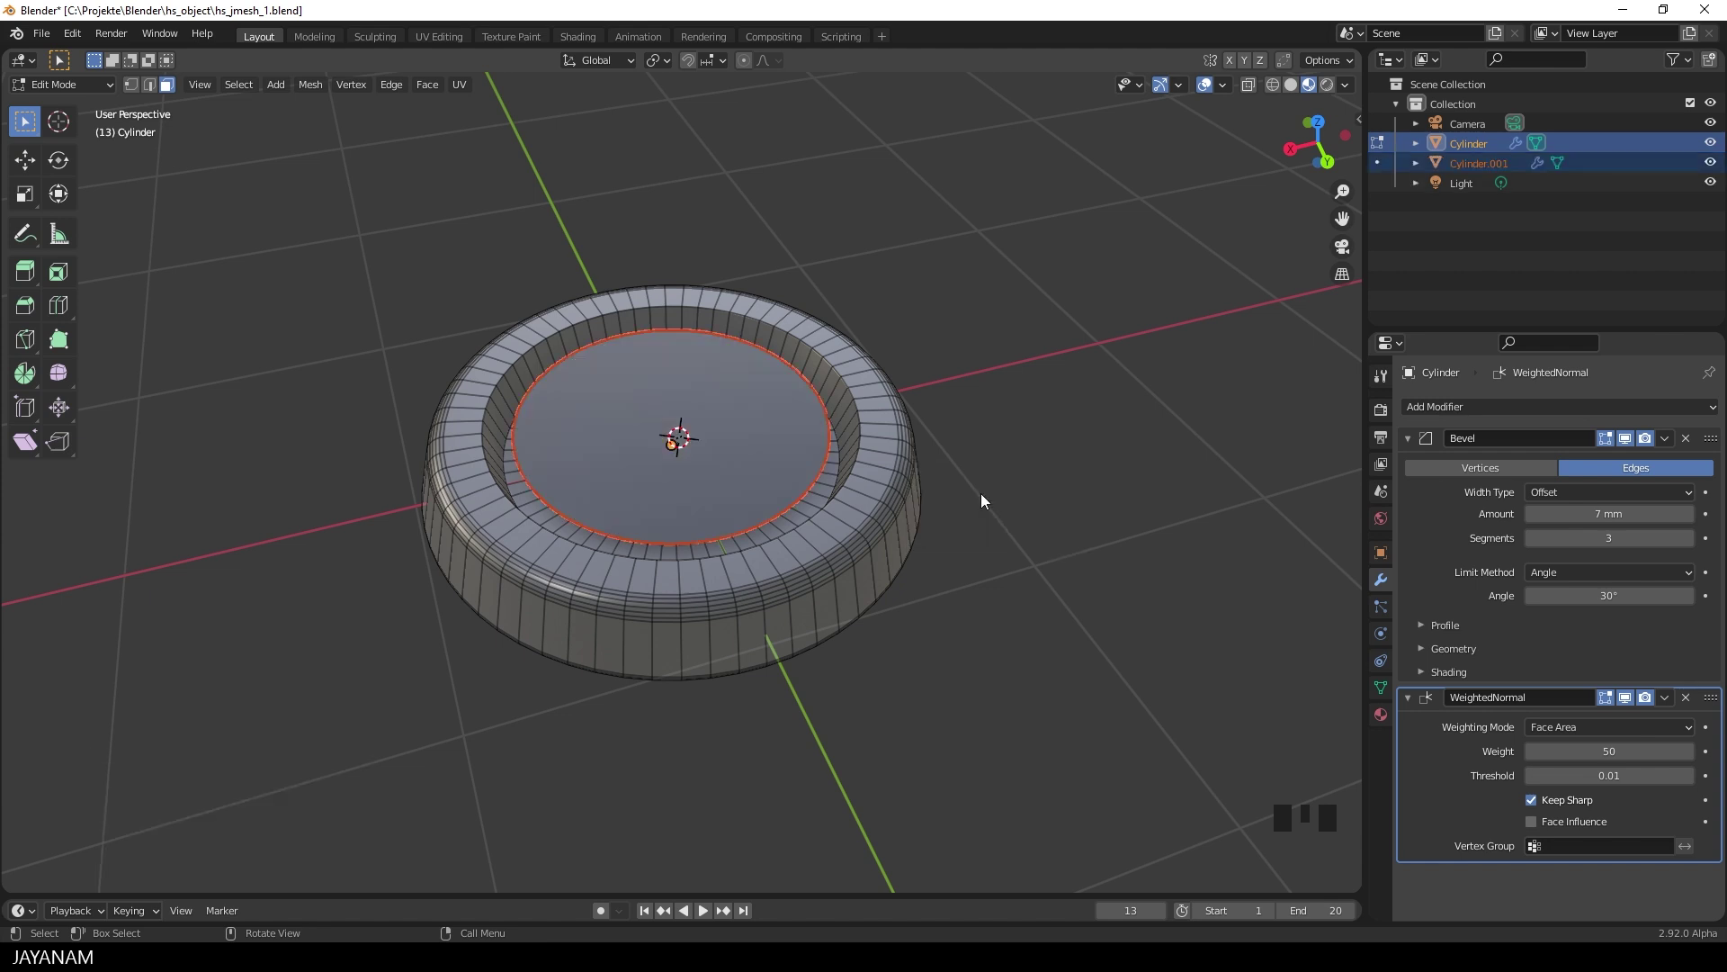
Select the separated disc and switch the viewport to solid shading with Random object colours.
key("Tab")
left_click(735, 484)
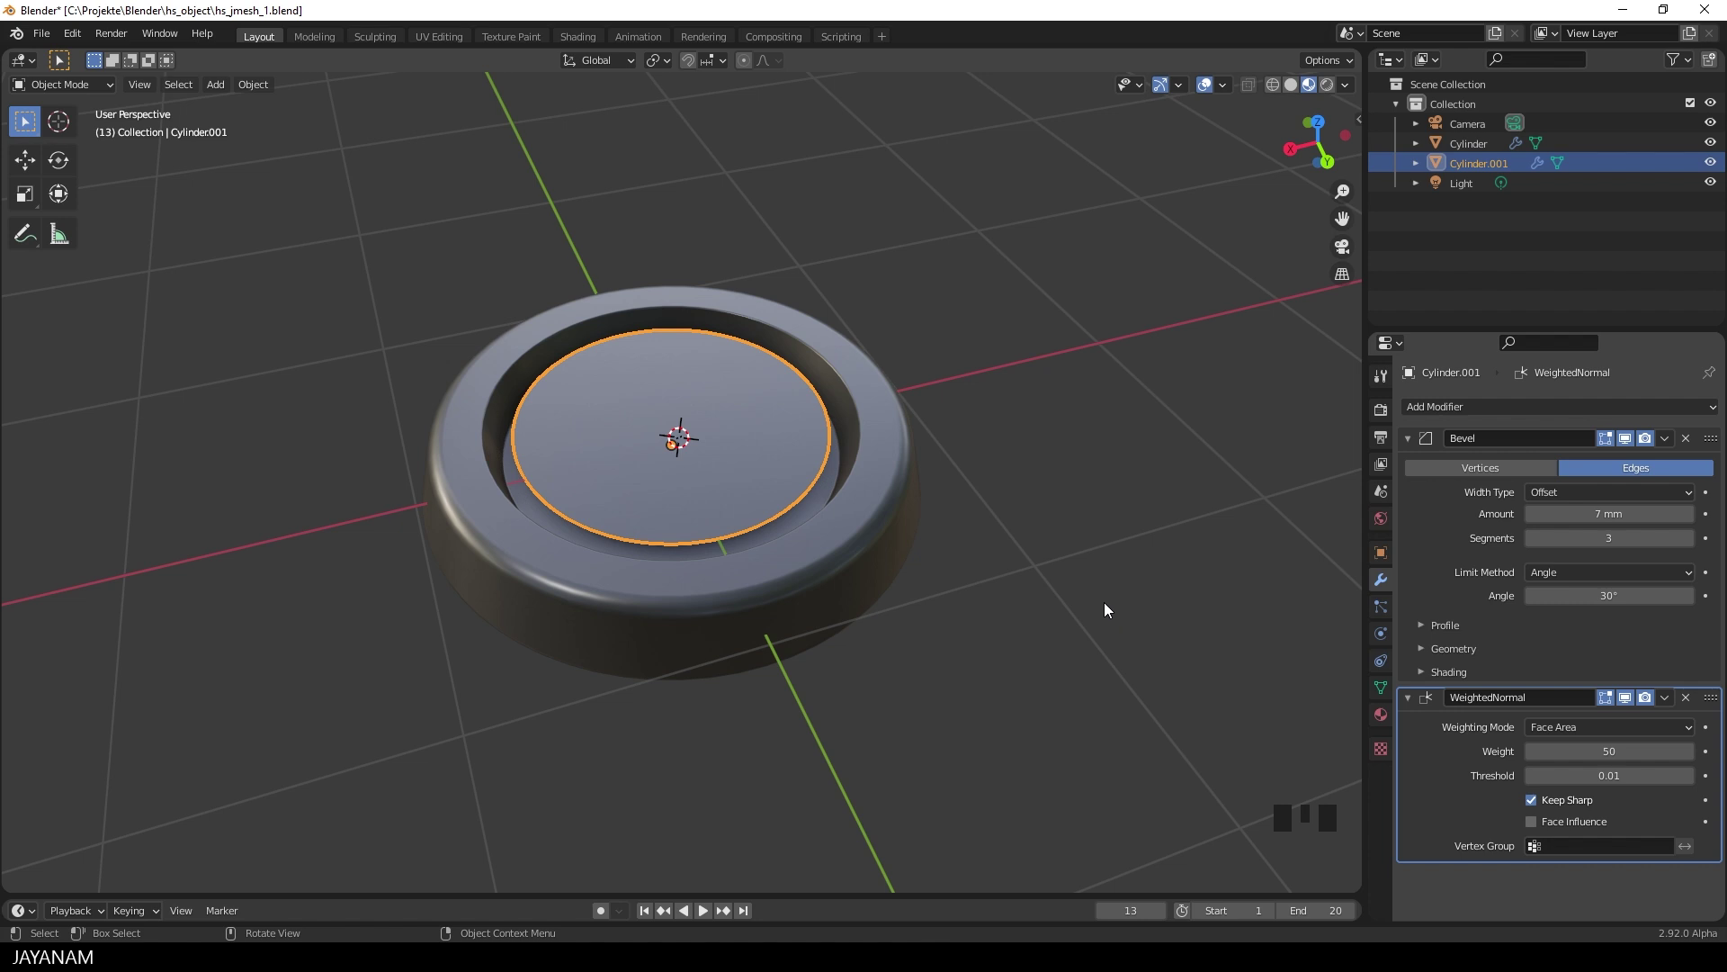
left_click(1290, 84)
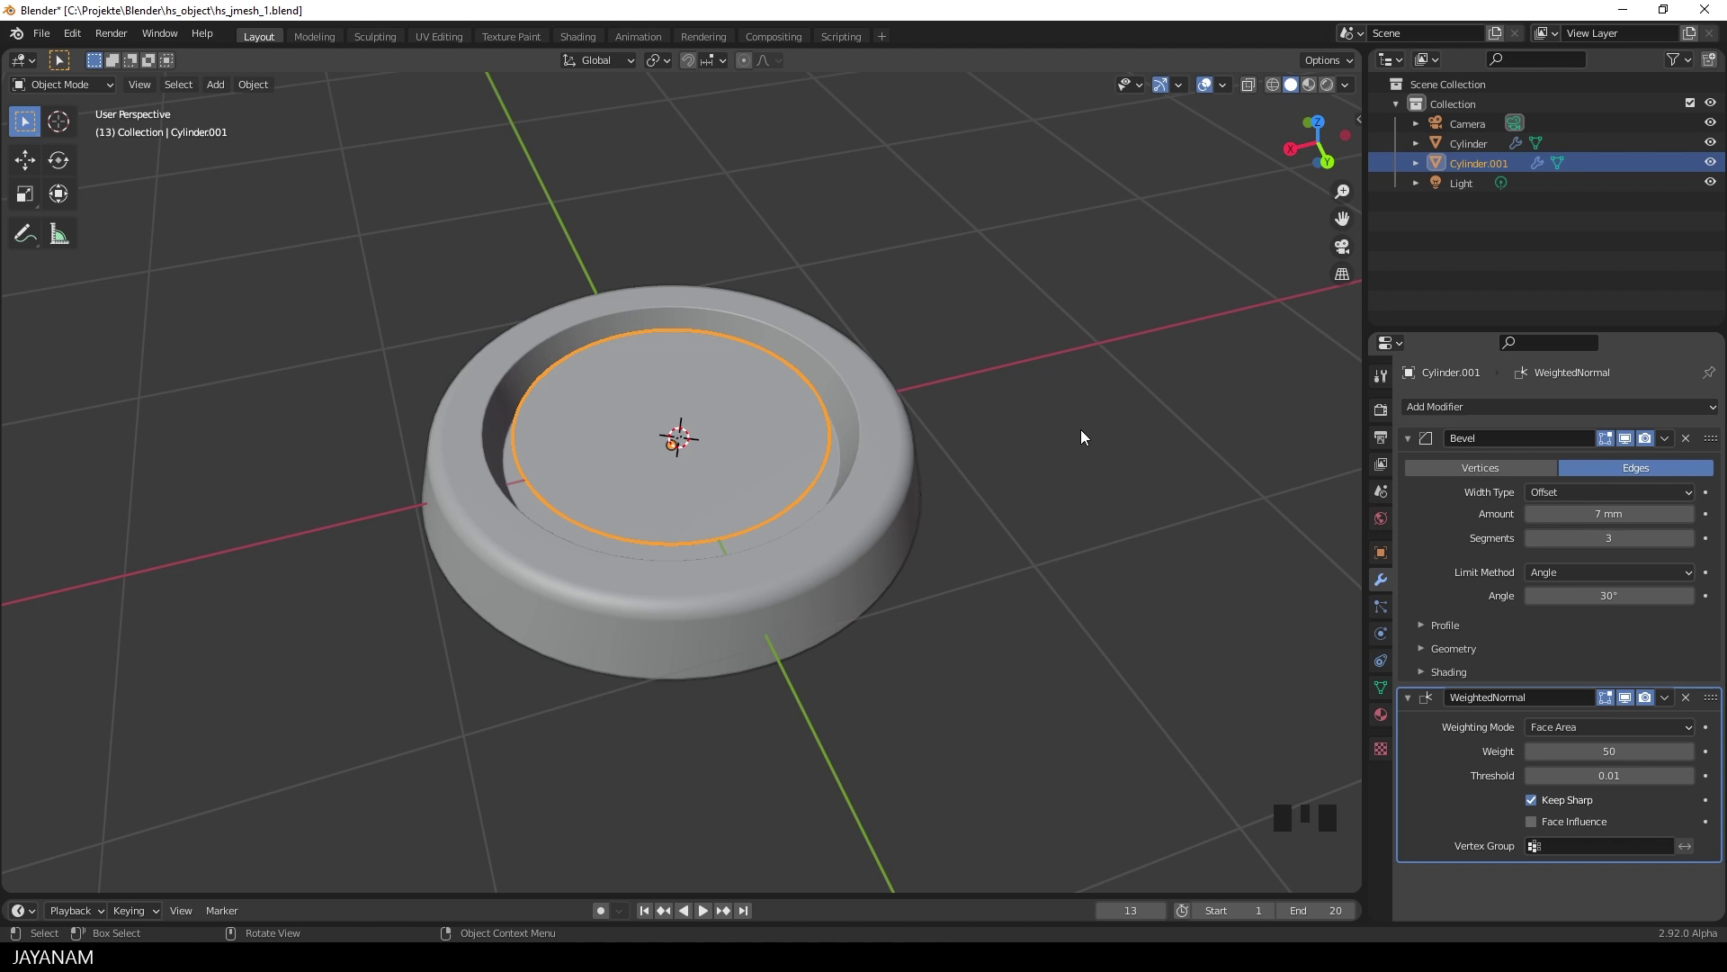
left_click(1347, 84)
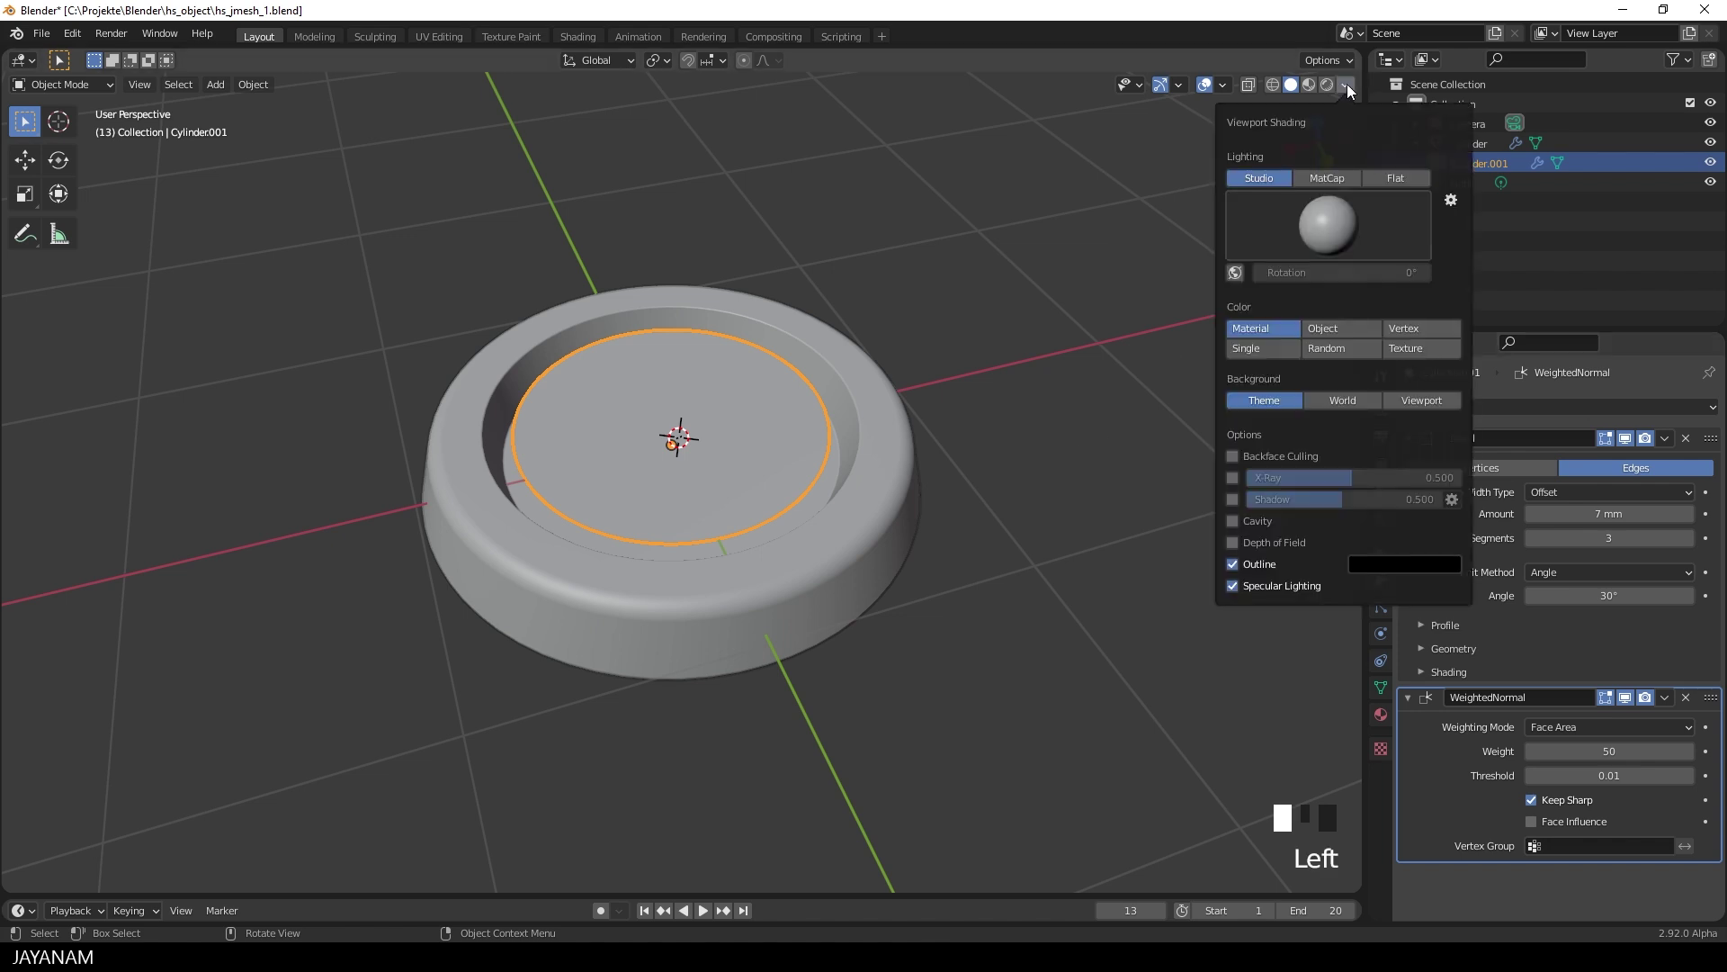
left_click(1342, 350)
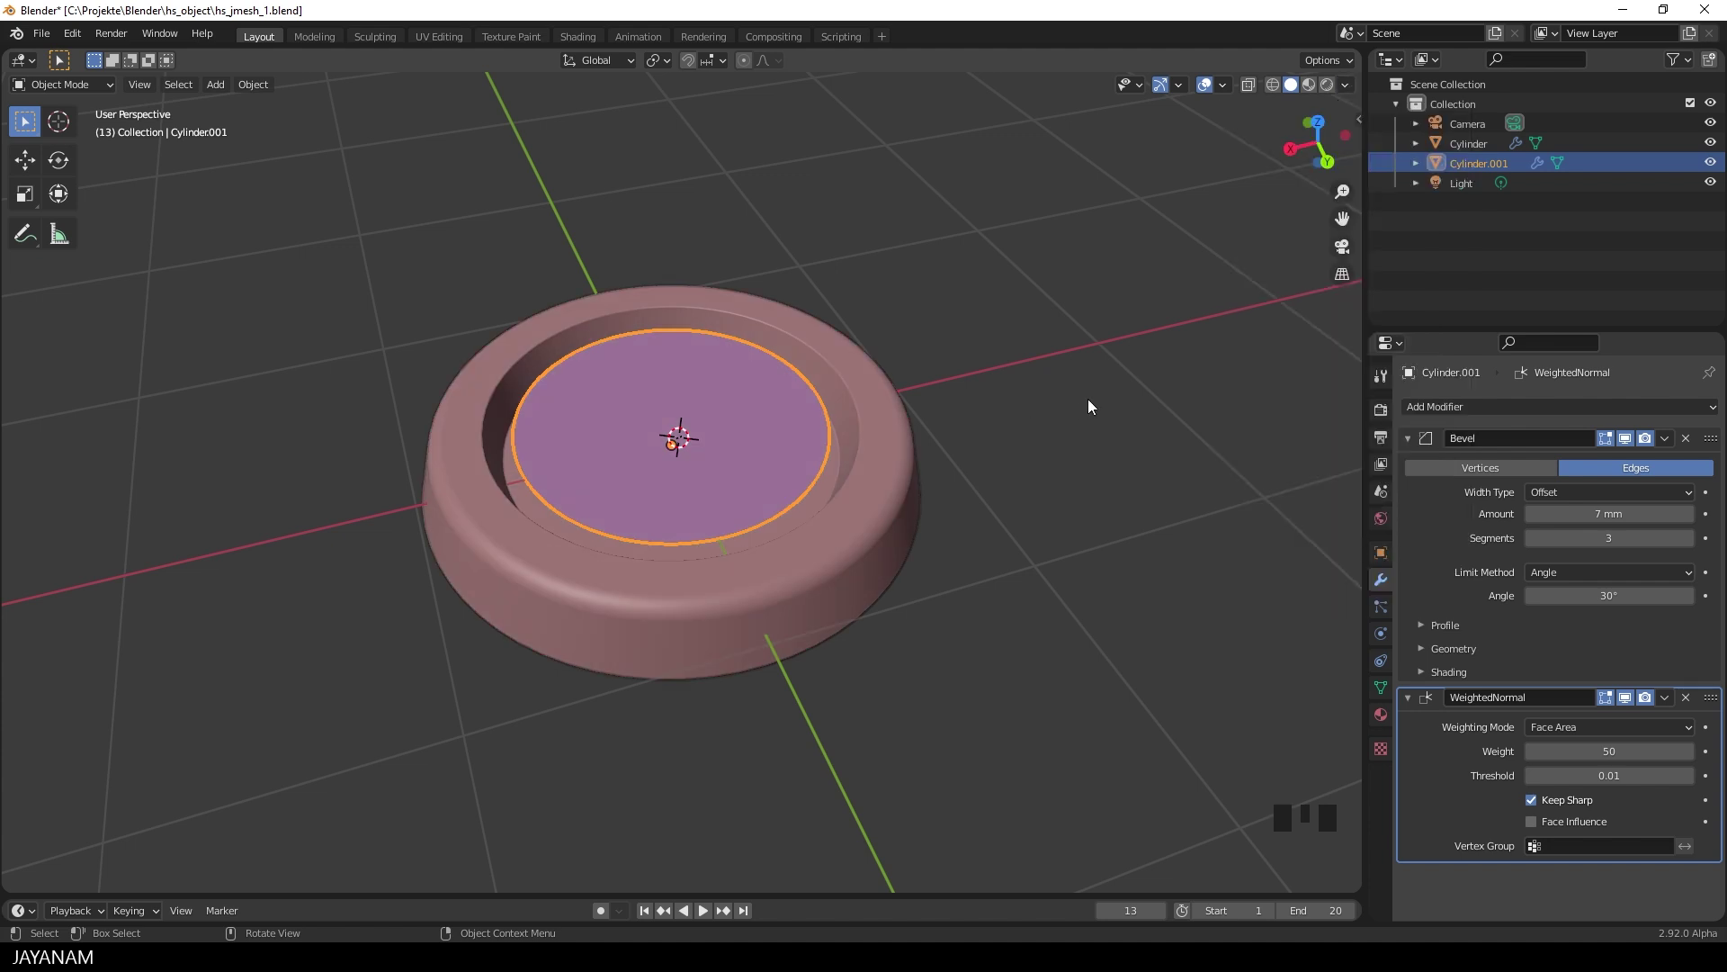
middle_click_drag(1090, 393, 1062, 427)
Select all of the disc's geometry in Edit Mode and inset a first ring of faces.
key("Tab")
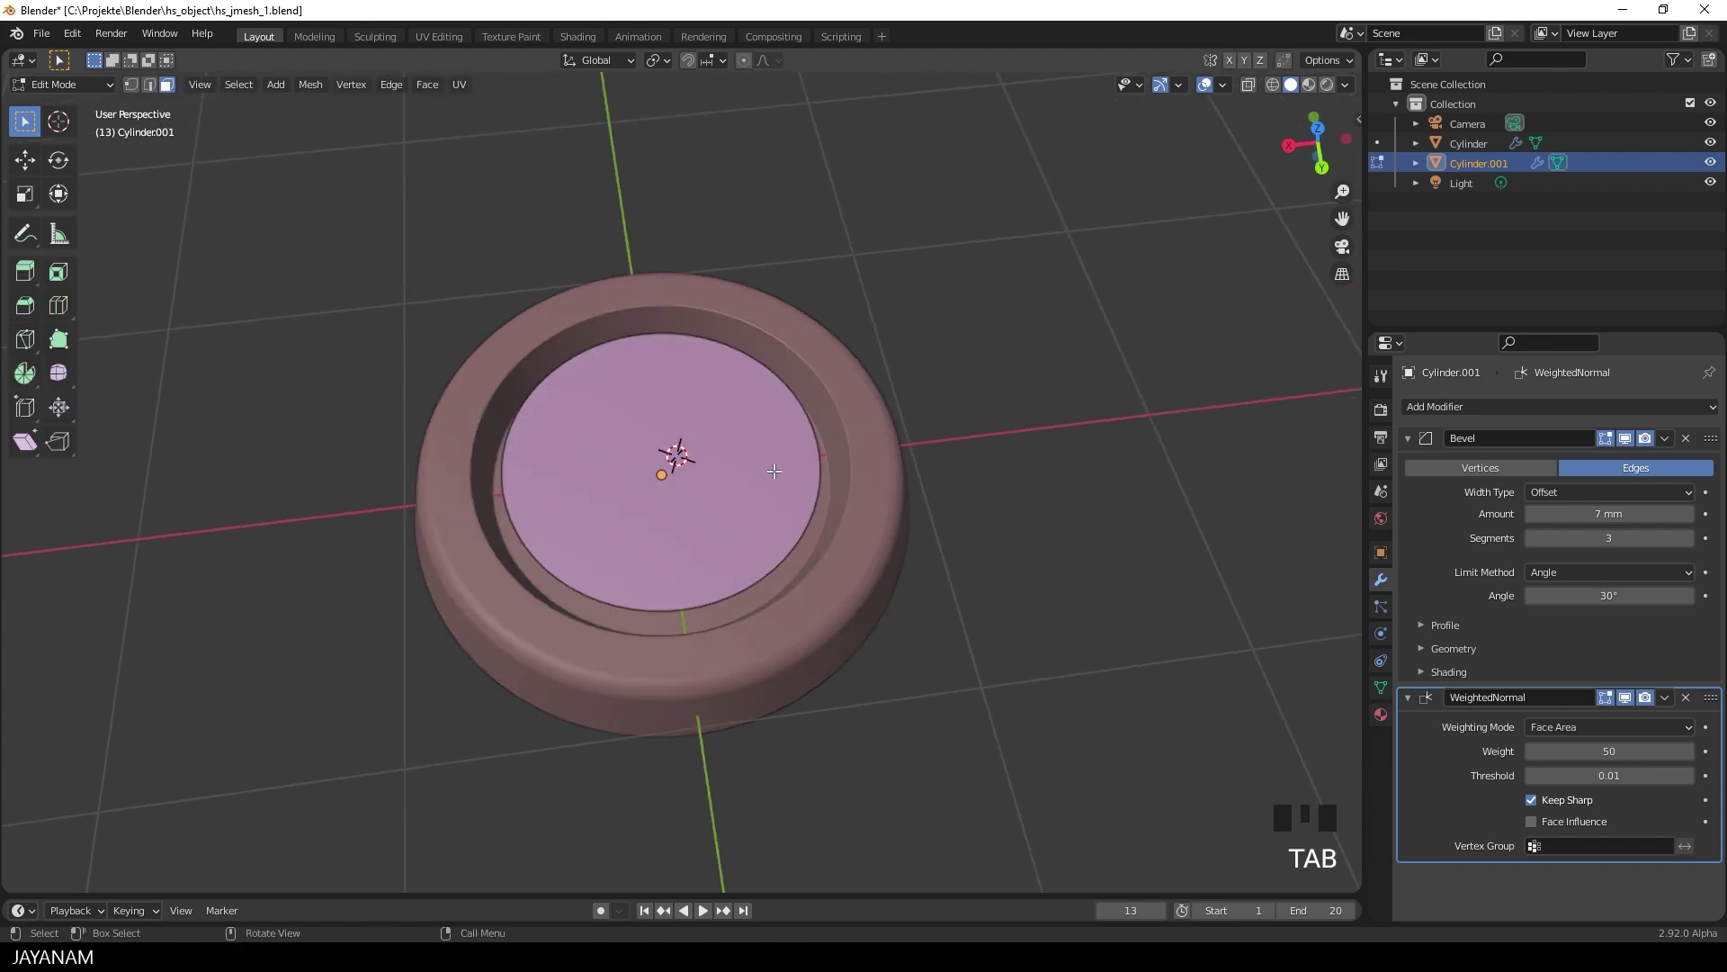
left_click(130, 84)
middle_click_drag(727, 451, 914, 482)
key("a")
key("i")
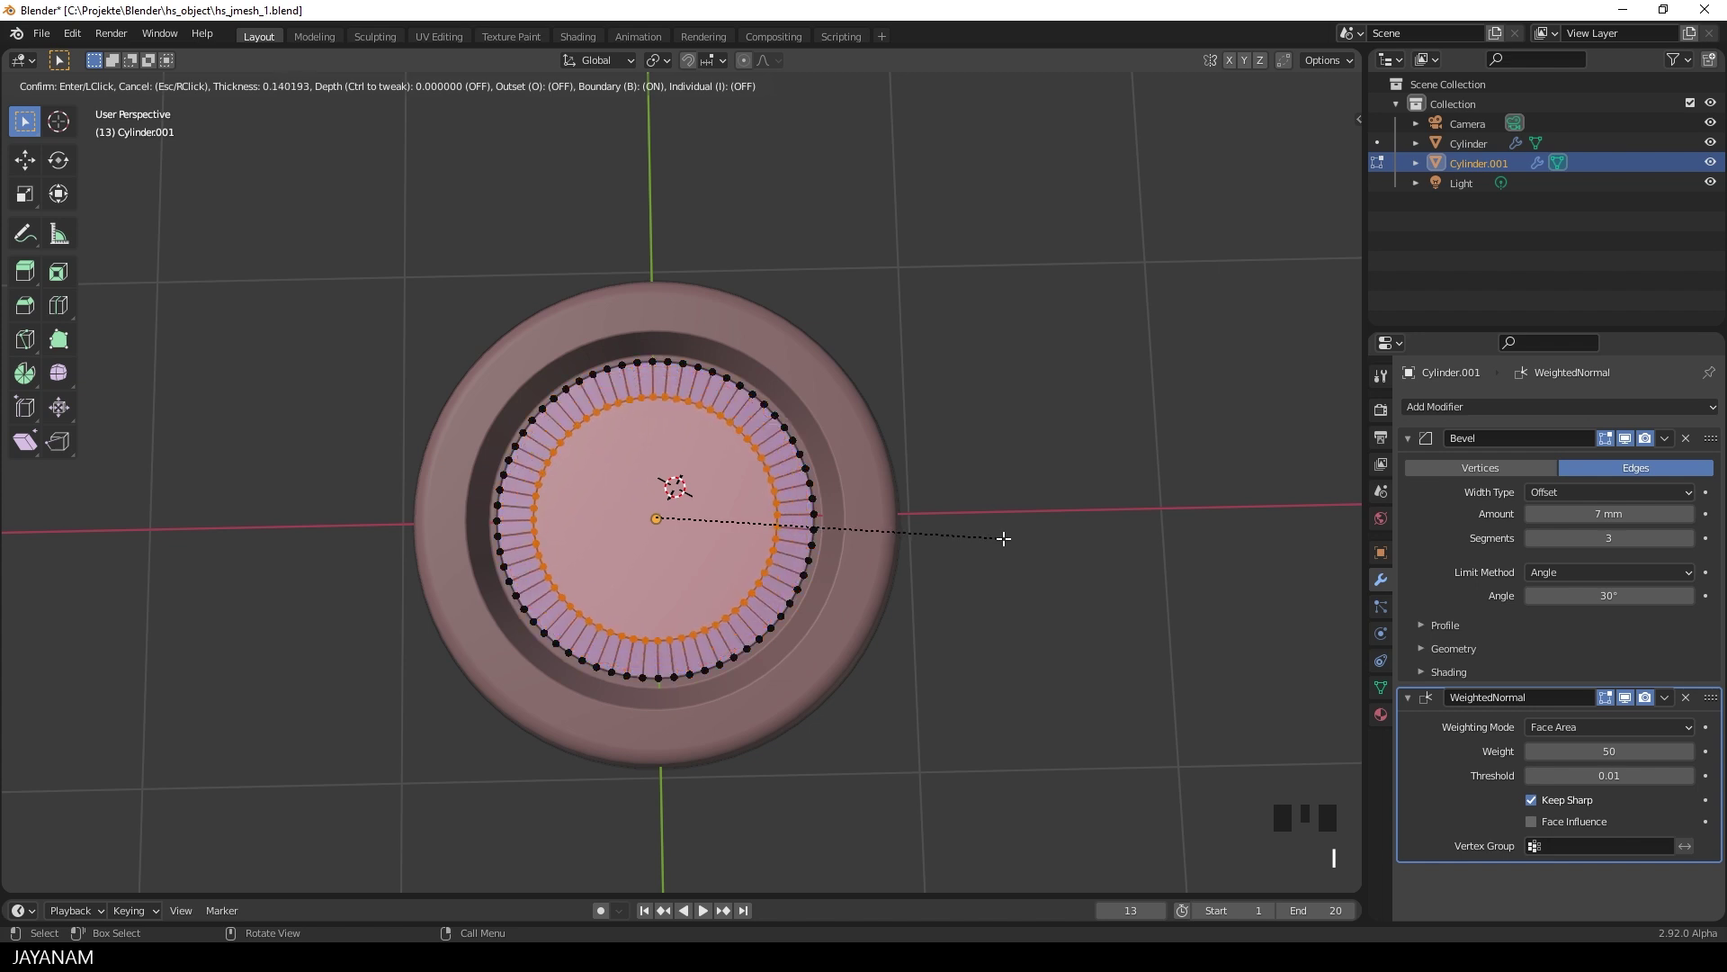
left_click(1004, 538)
Add a second 71.71 mm inset and a centred edge loop through the inner ring.
scroll(1004, 538, "up", 2)
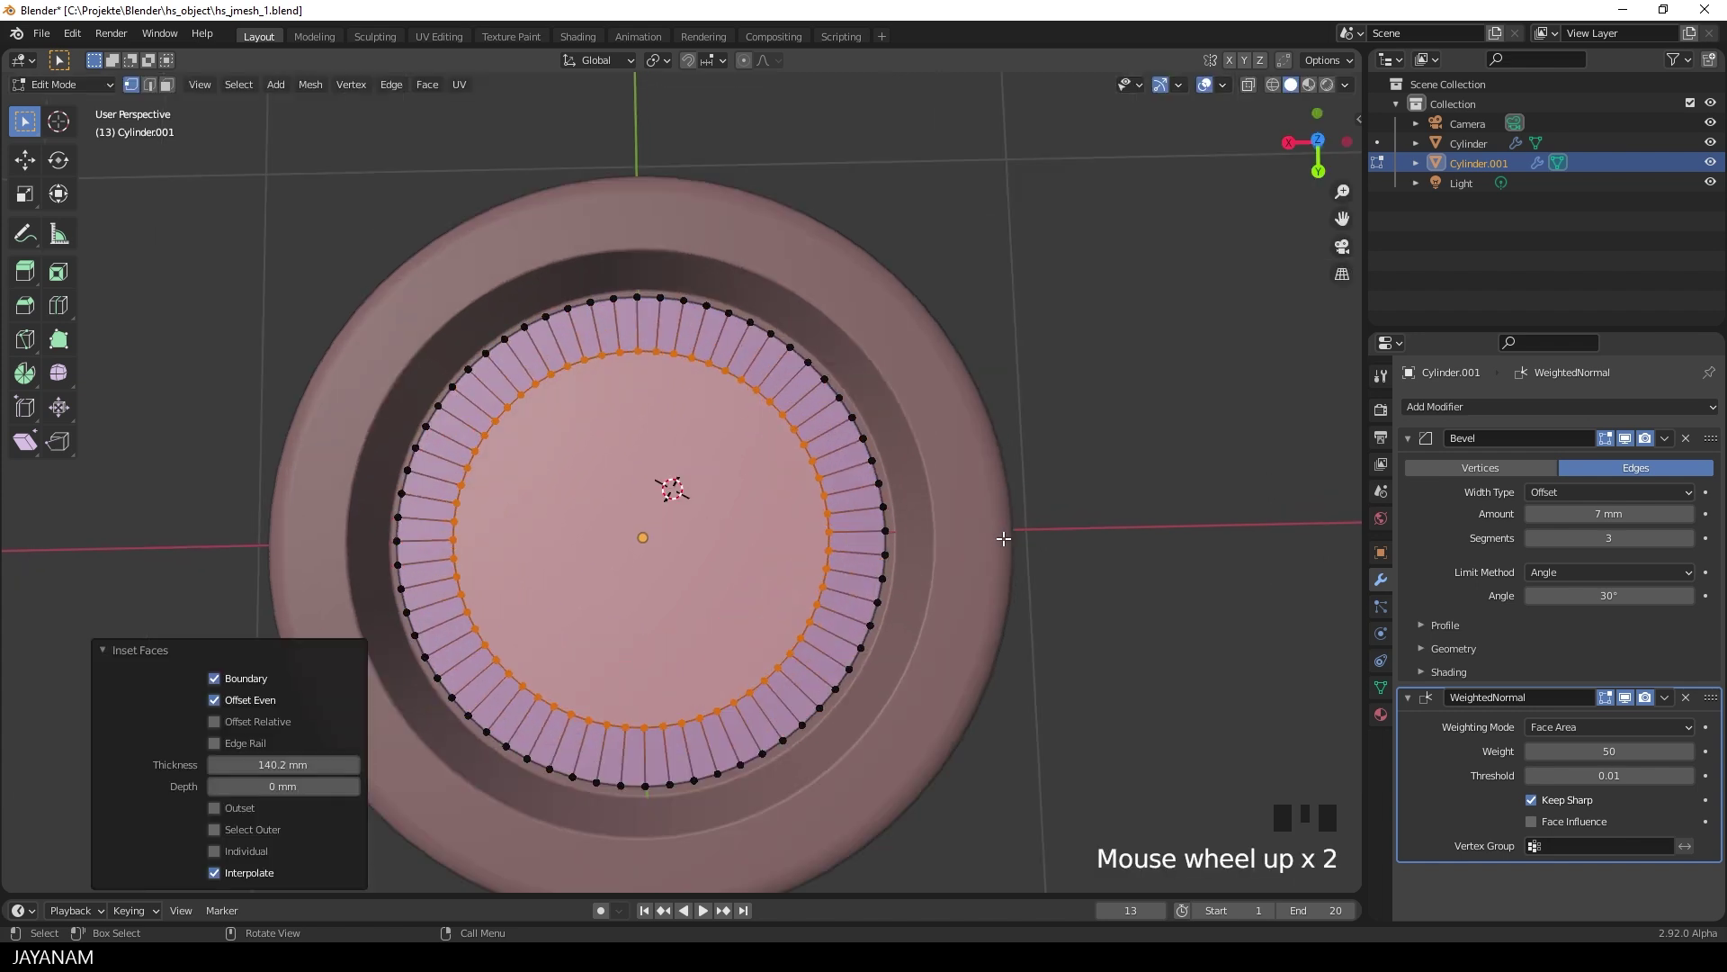
key("i")
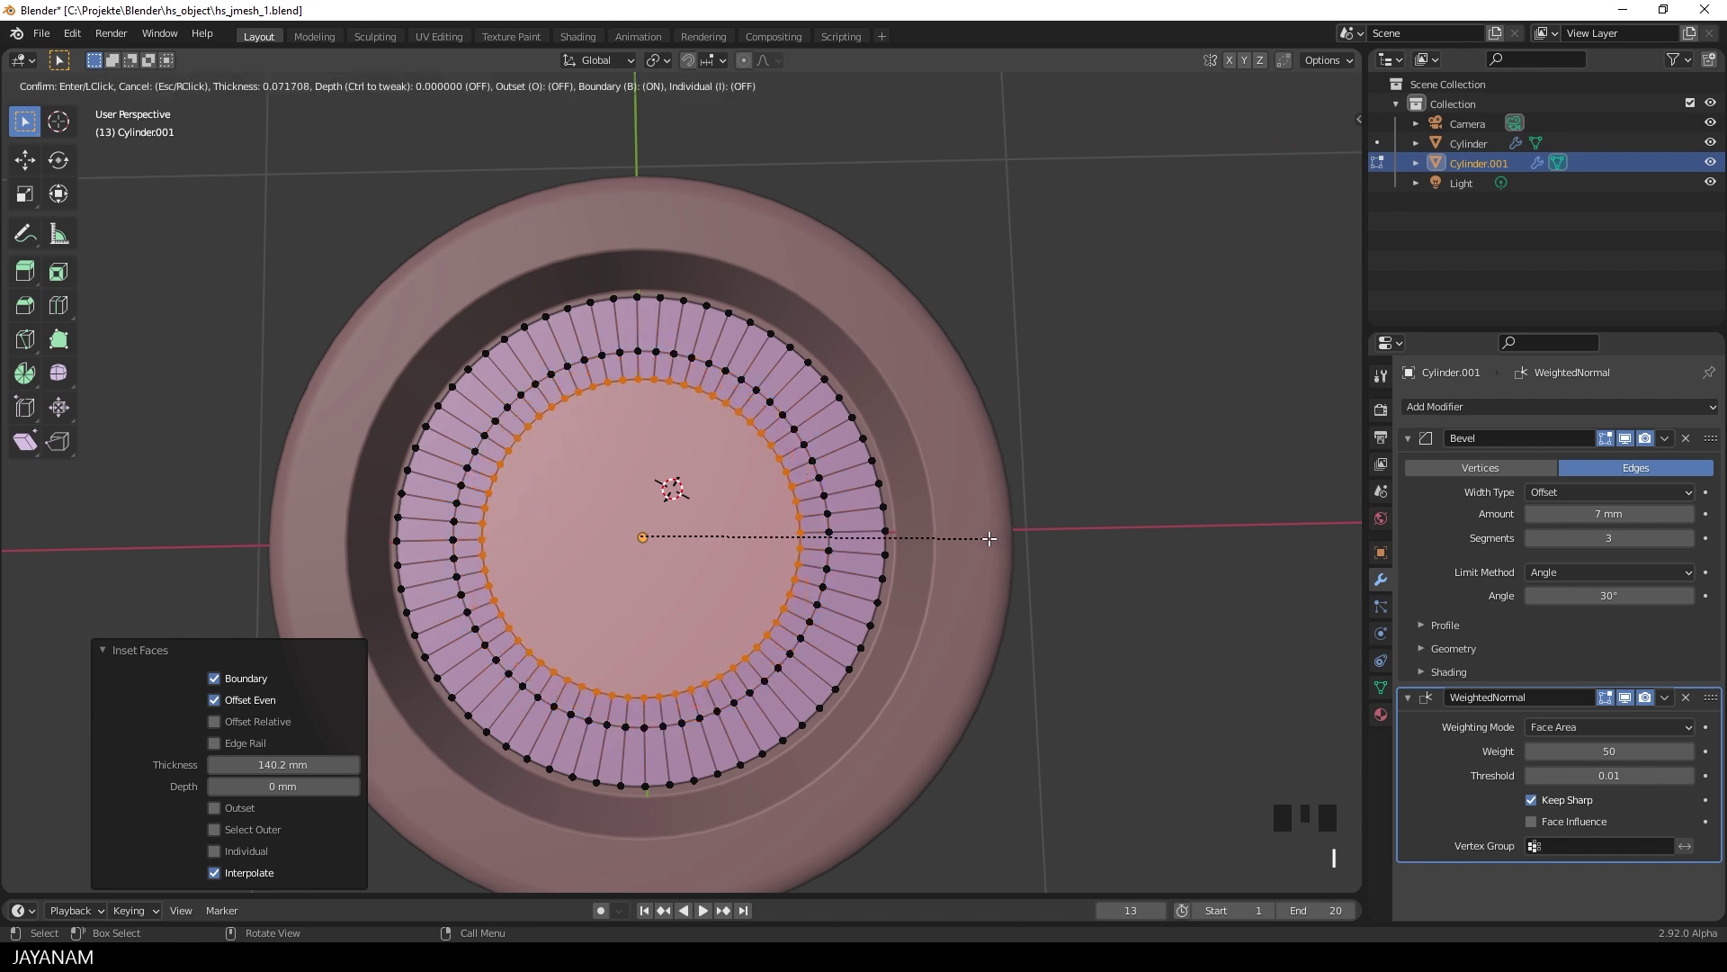
left_click(990, 538)
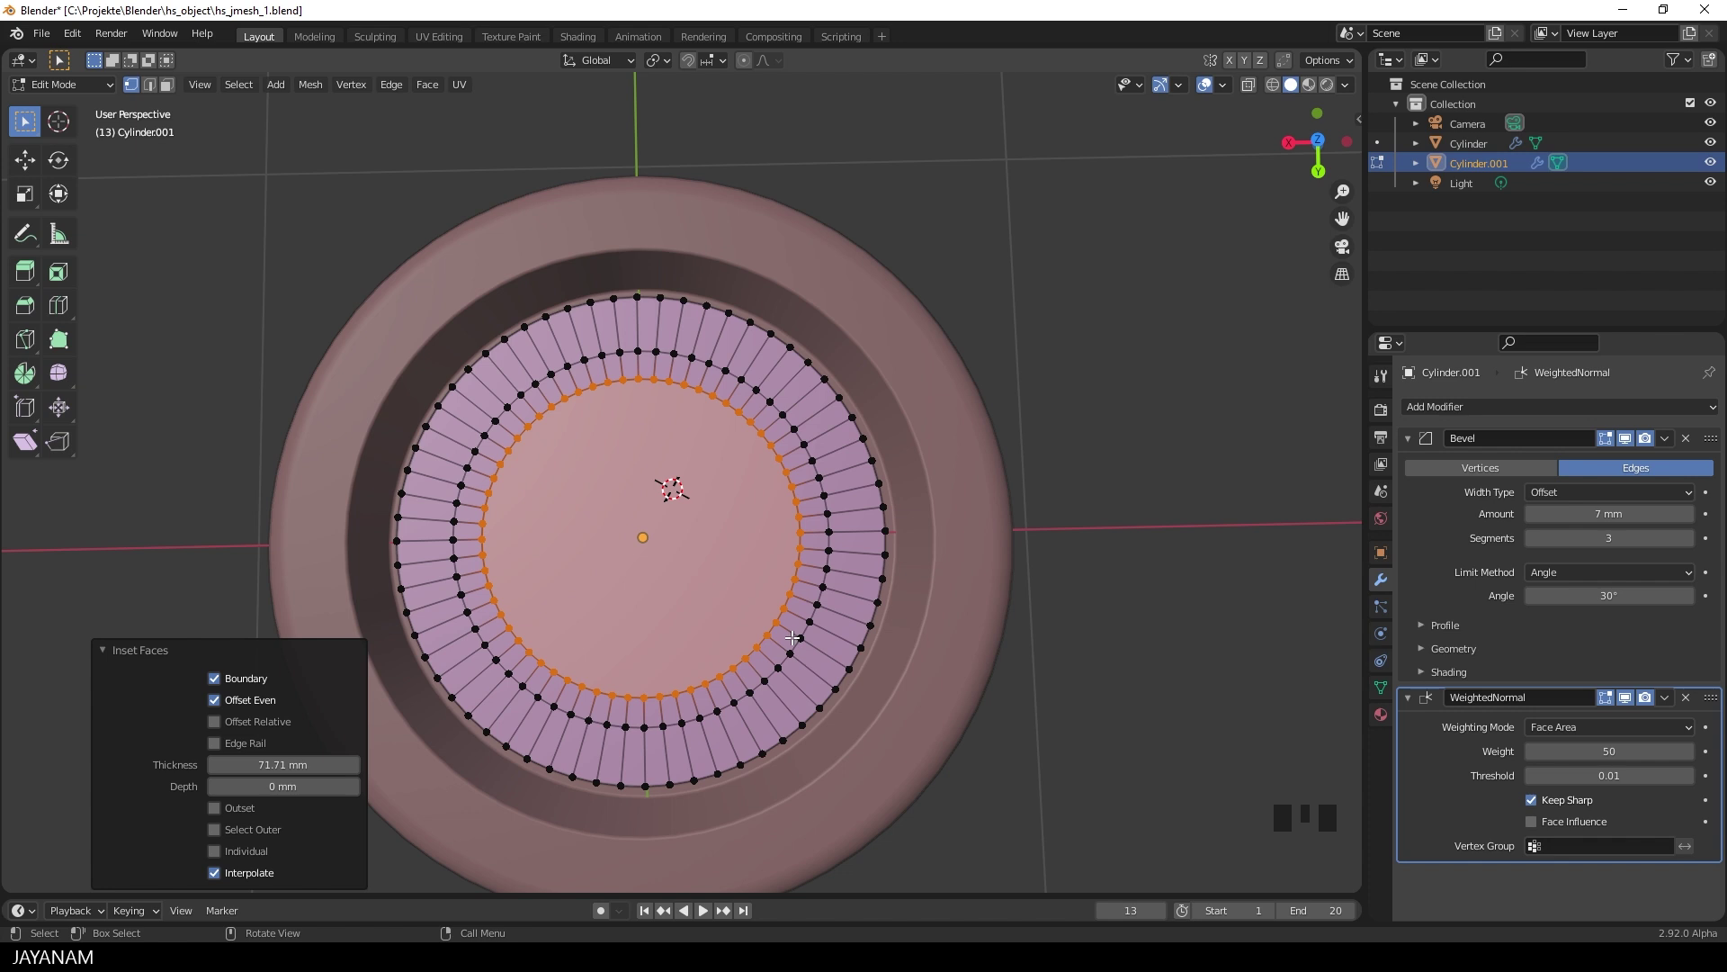
key("ctrl+r")
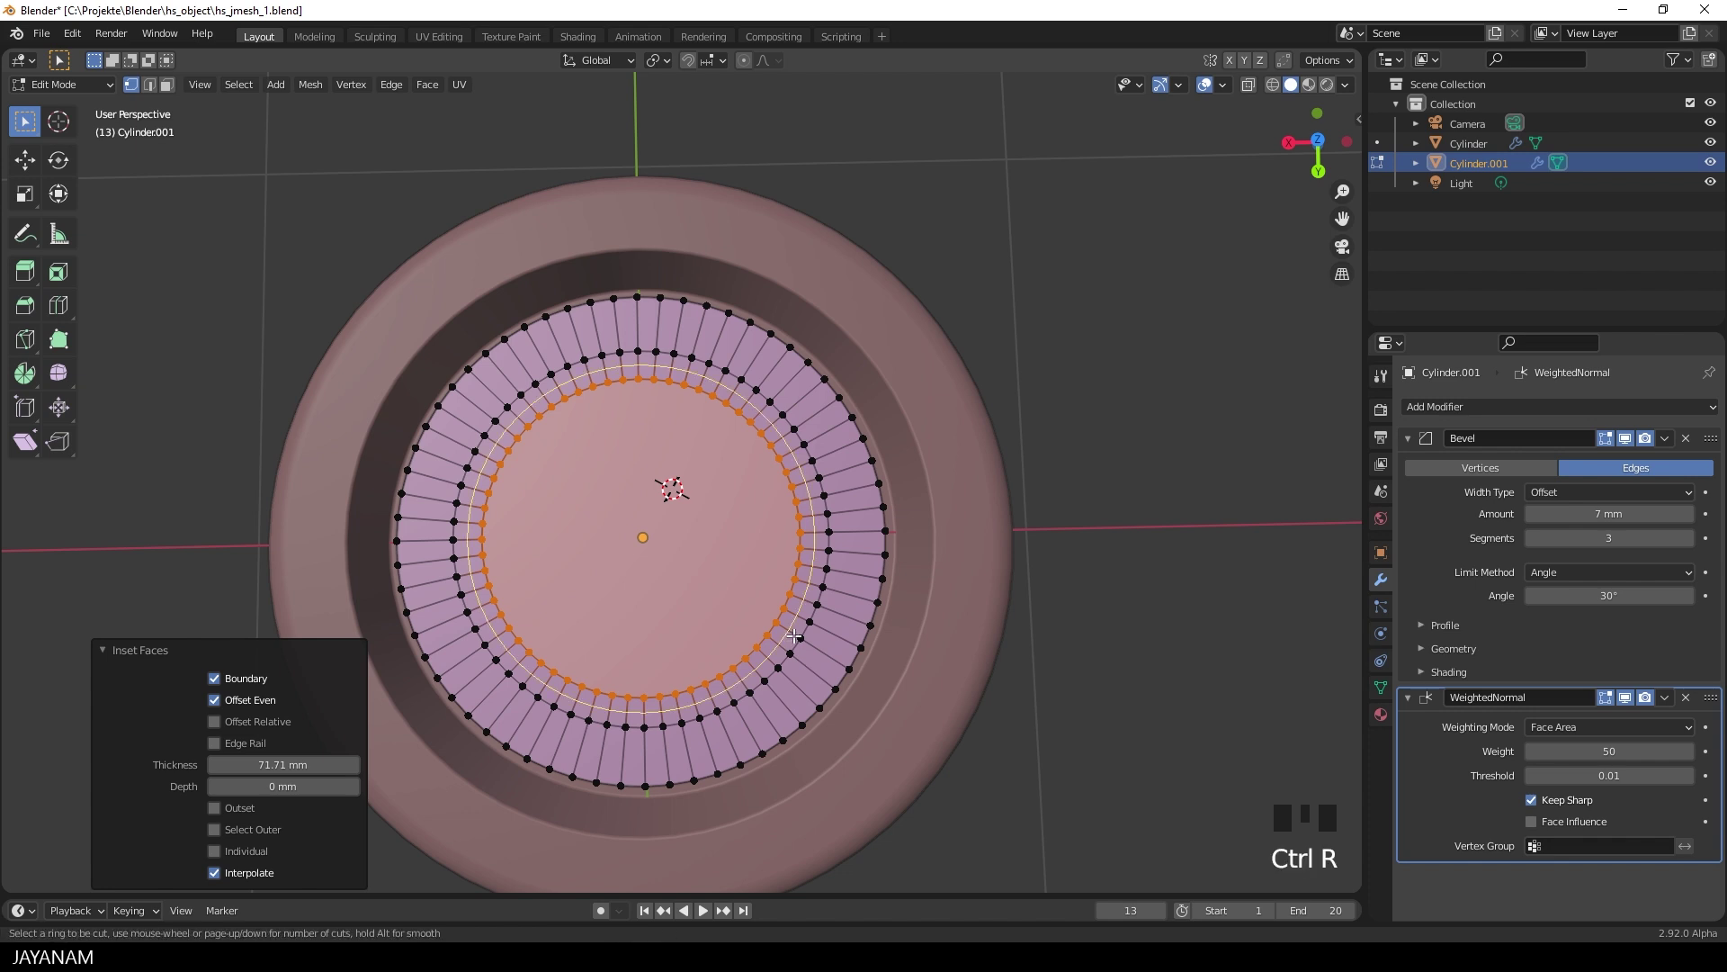
left_click(794, 636)
right_click(802, 639)
Raise the new edge loop 46.809 mm along Z.
middle_click_drag(915, 499, 950, 384)
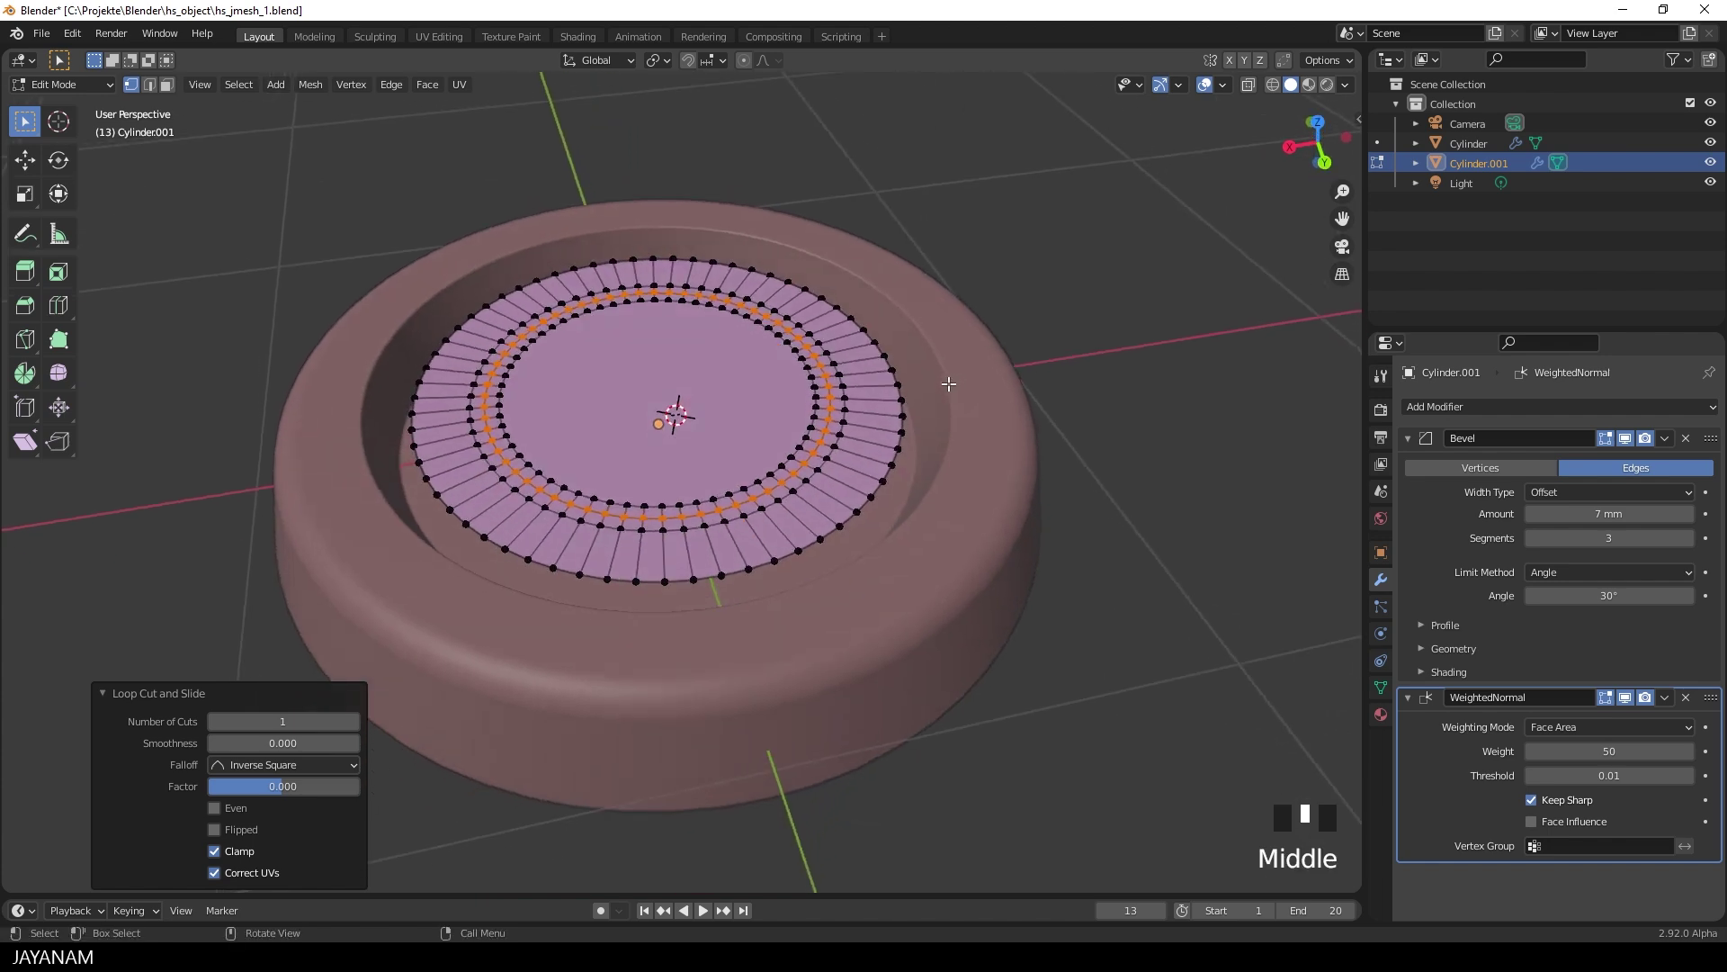
key("g")
key("z")
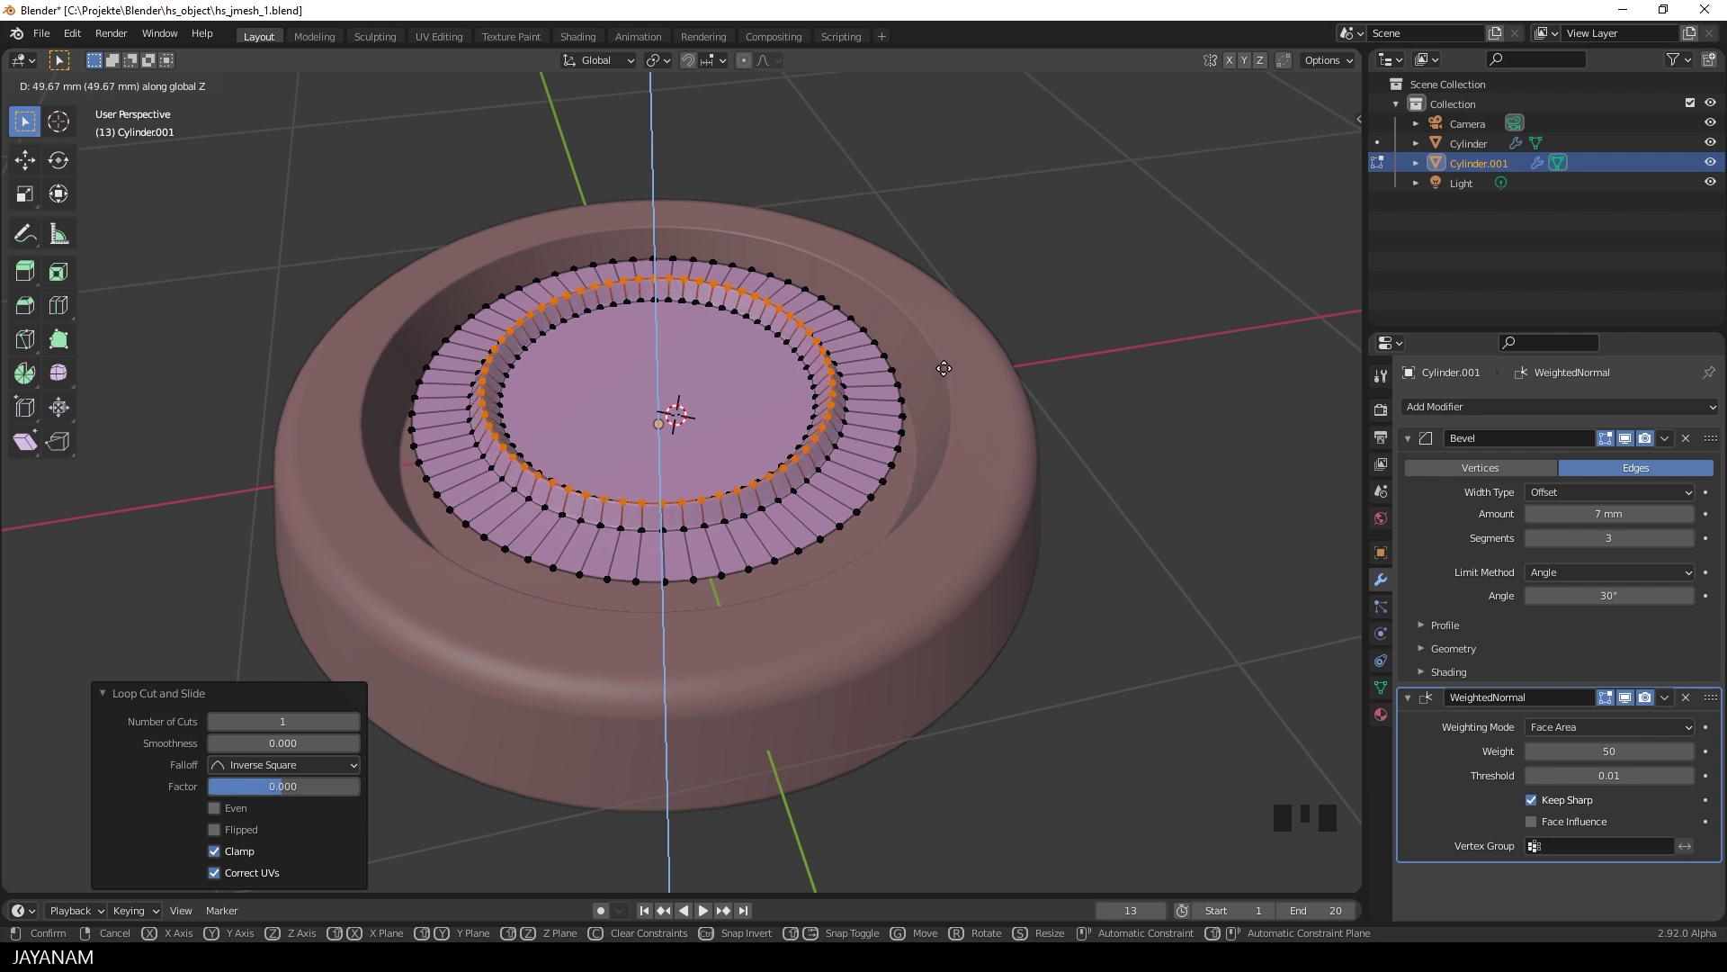
left_click(943, 369)
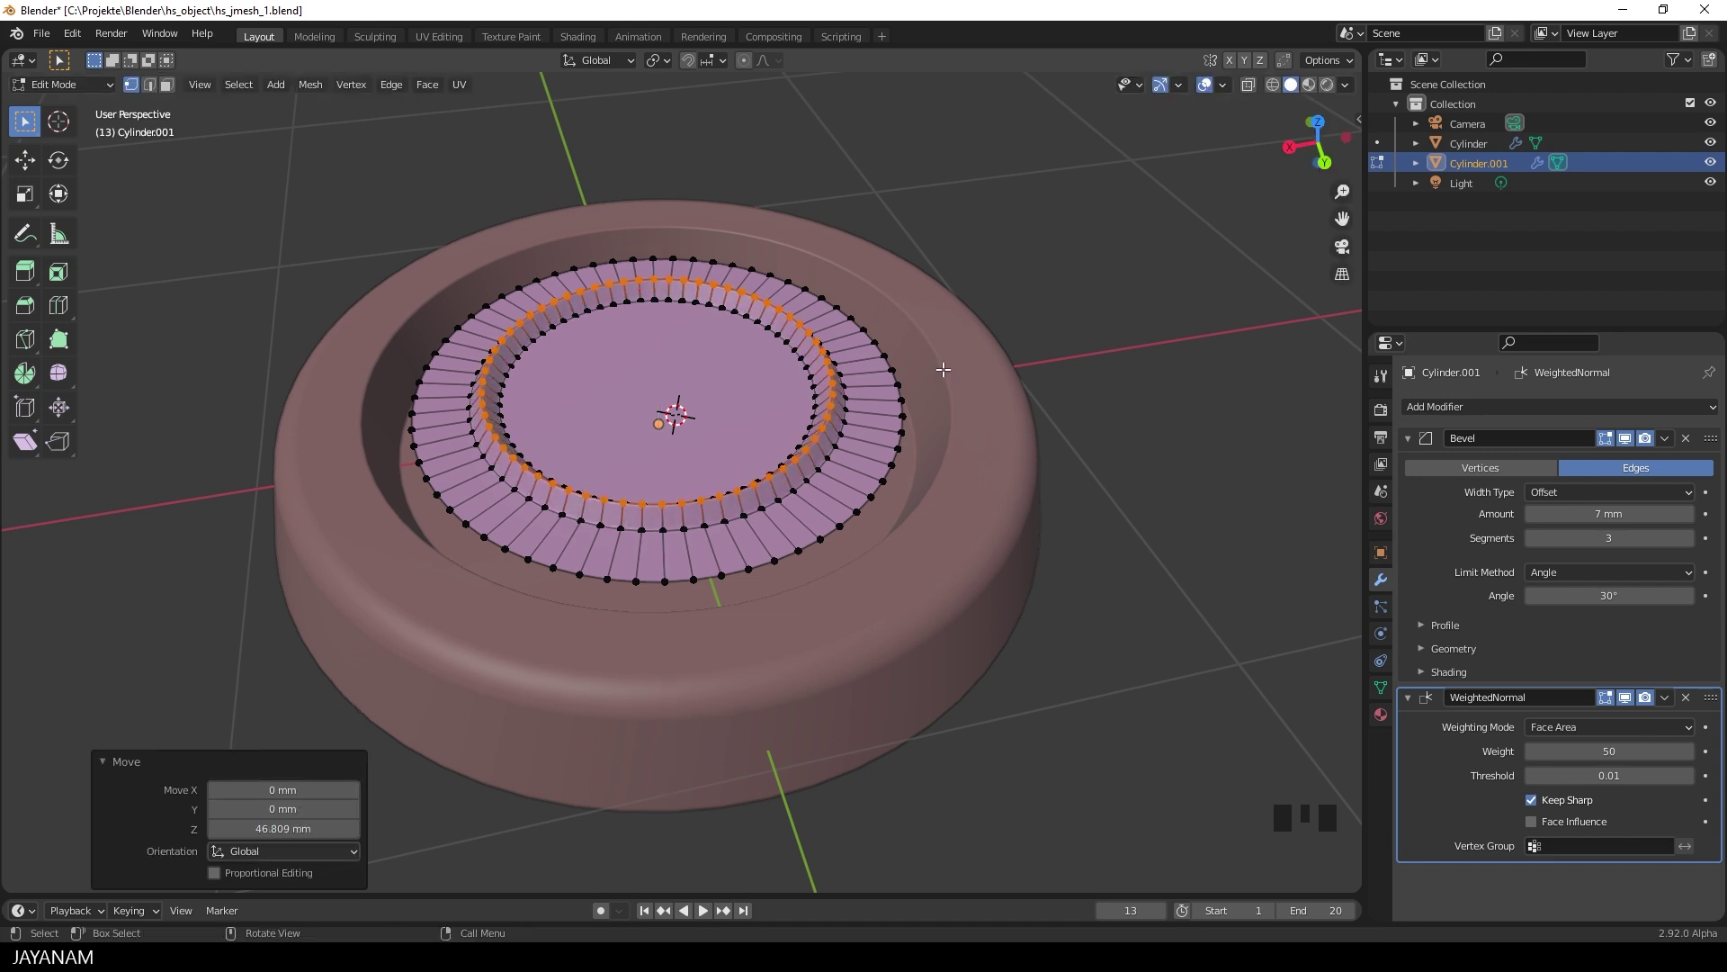
Bevel the raised loop 44.2 mm with 6 segments and return to Object Mode.
key("ctrl+b")
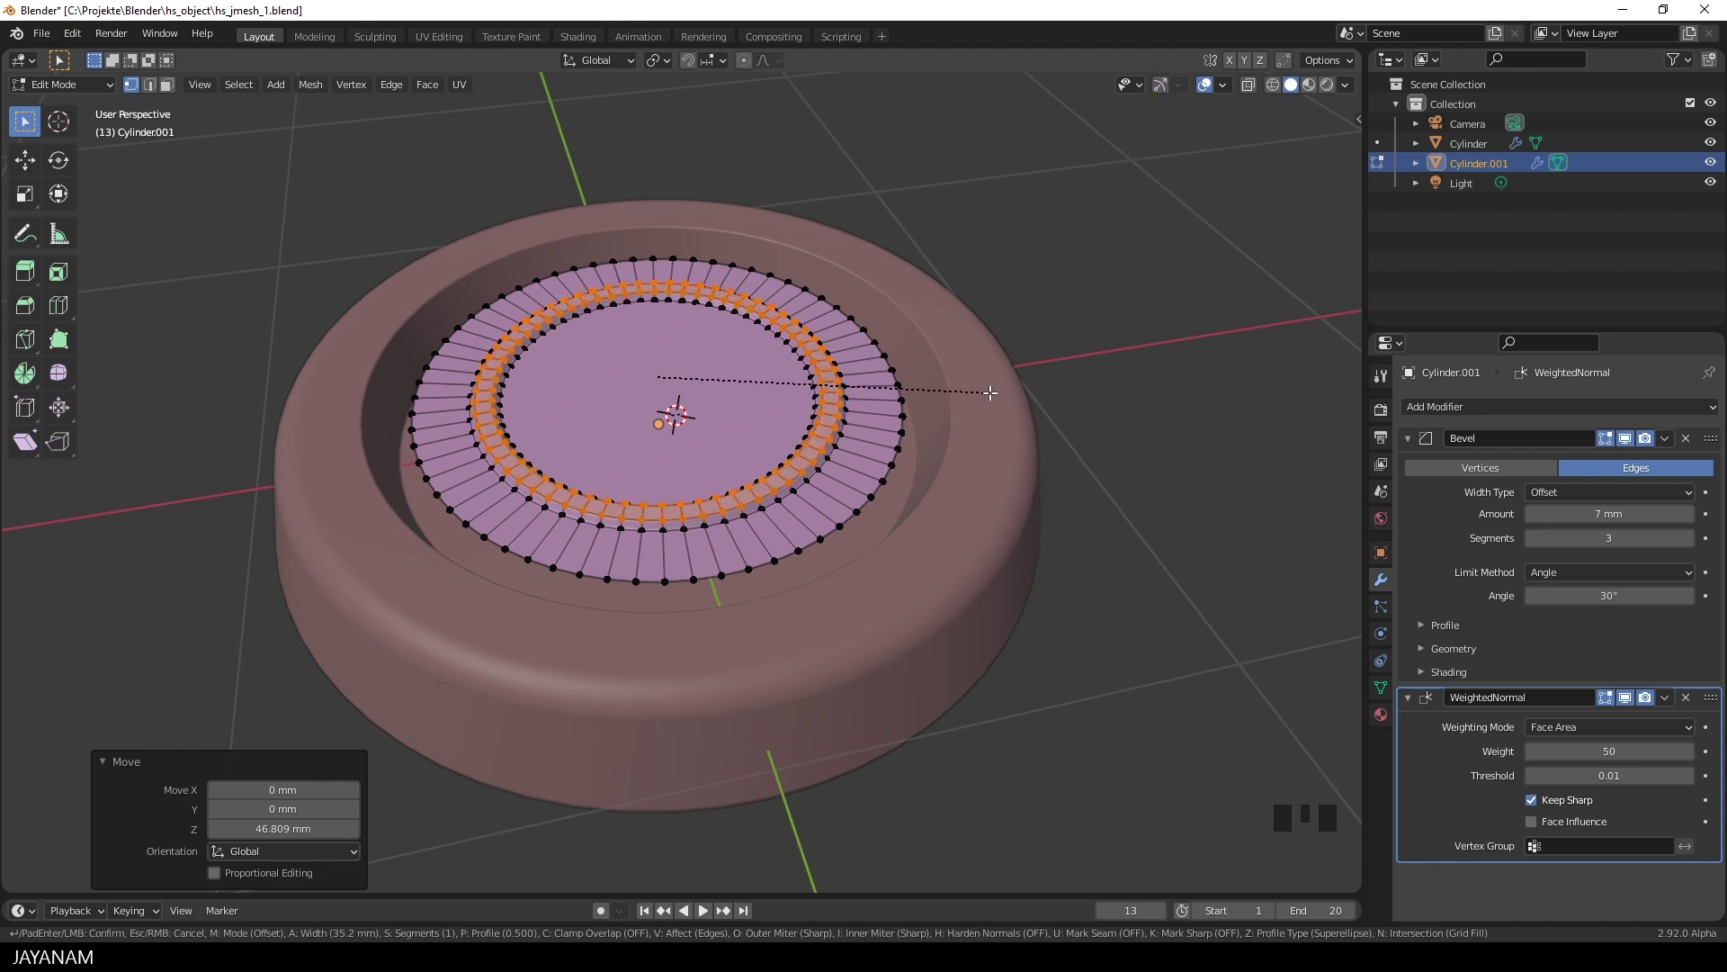
scroll(990, 393, "up", 2)
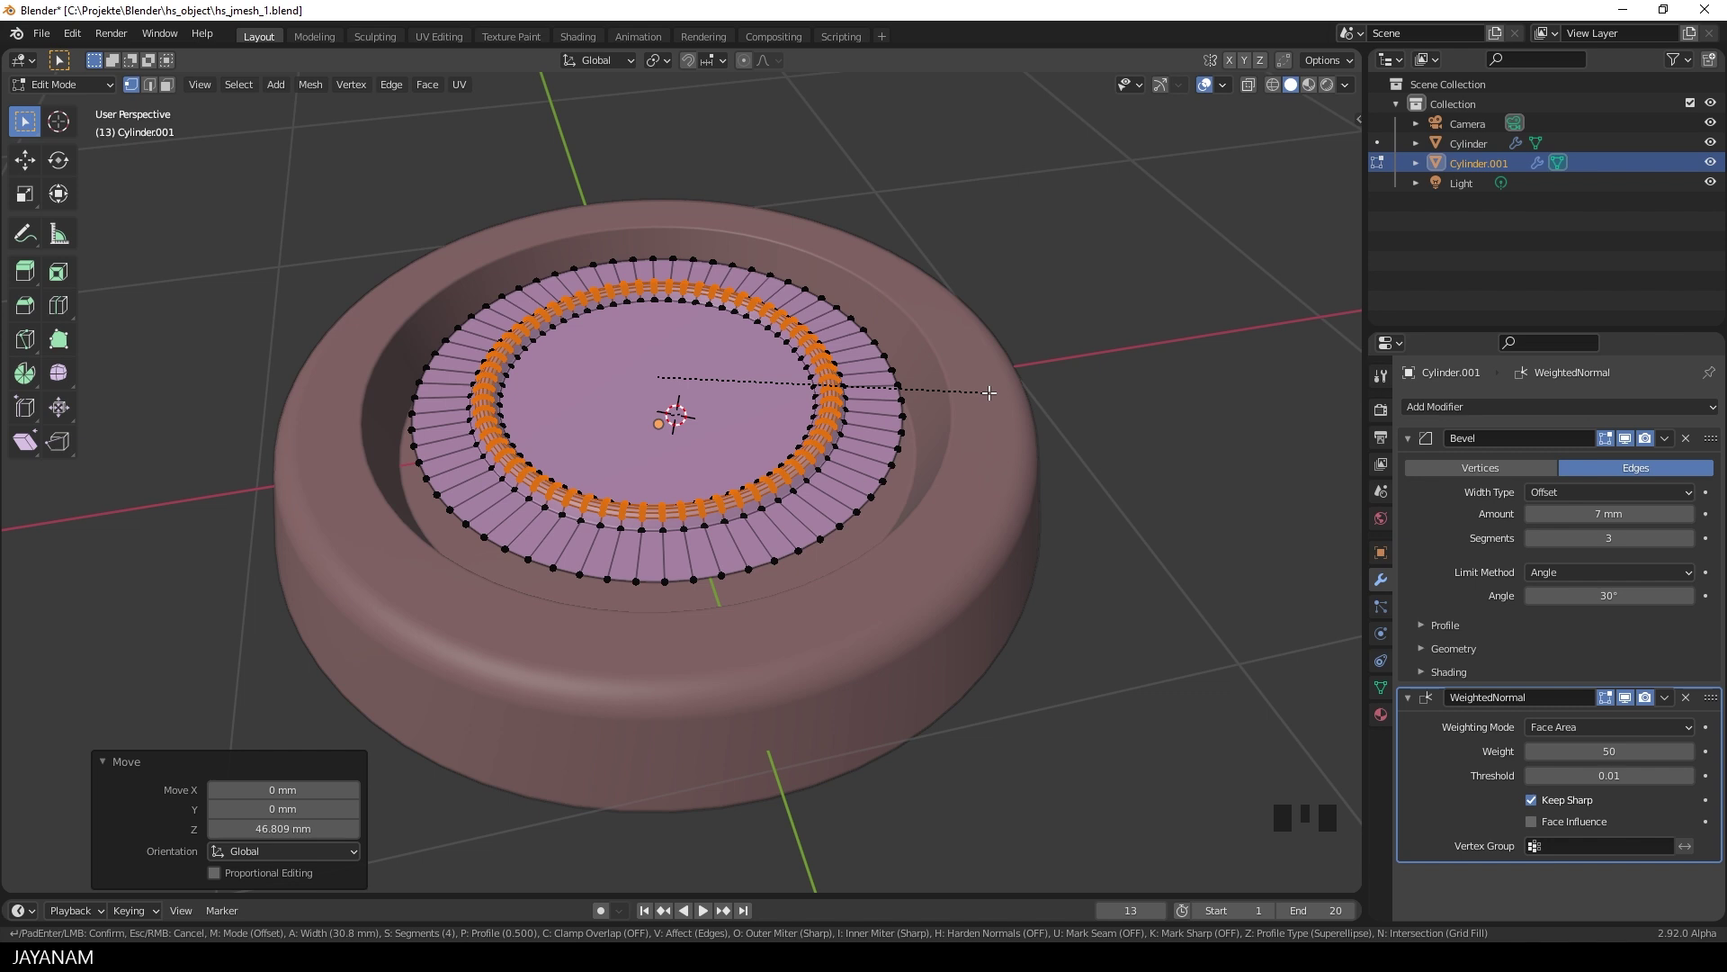
scroll(992, 394, "up", 1)
scroll(992, 393, "up", 1)
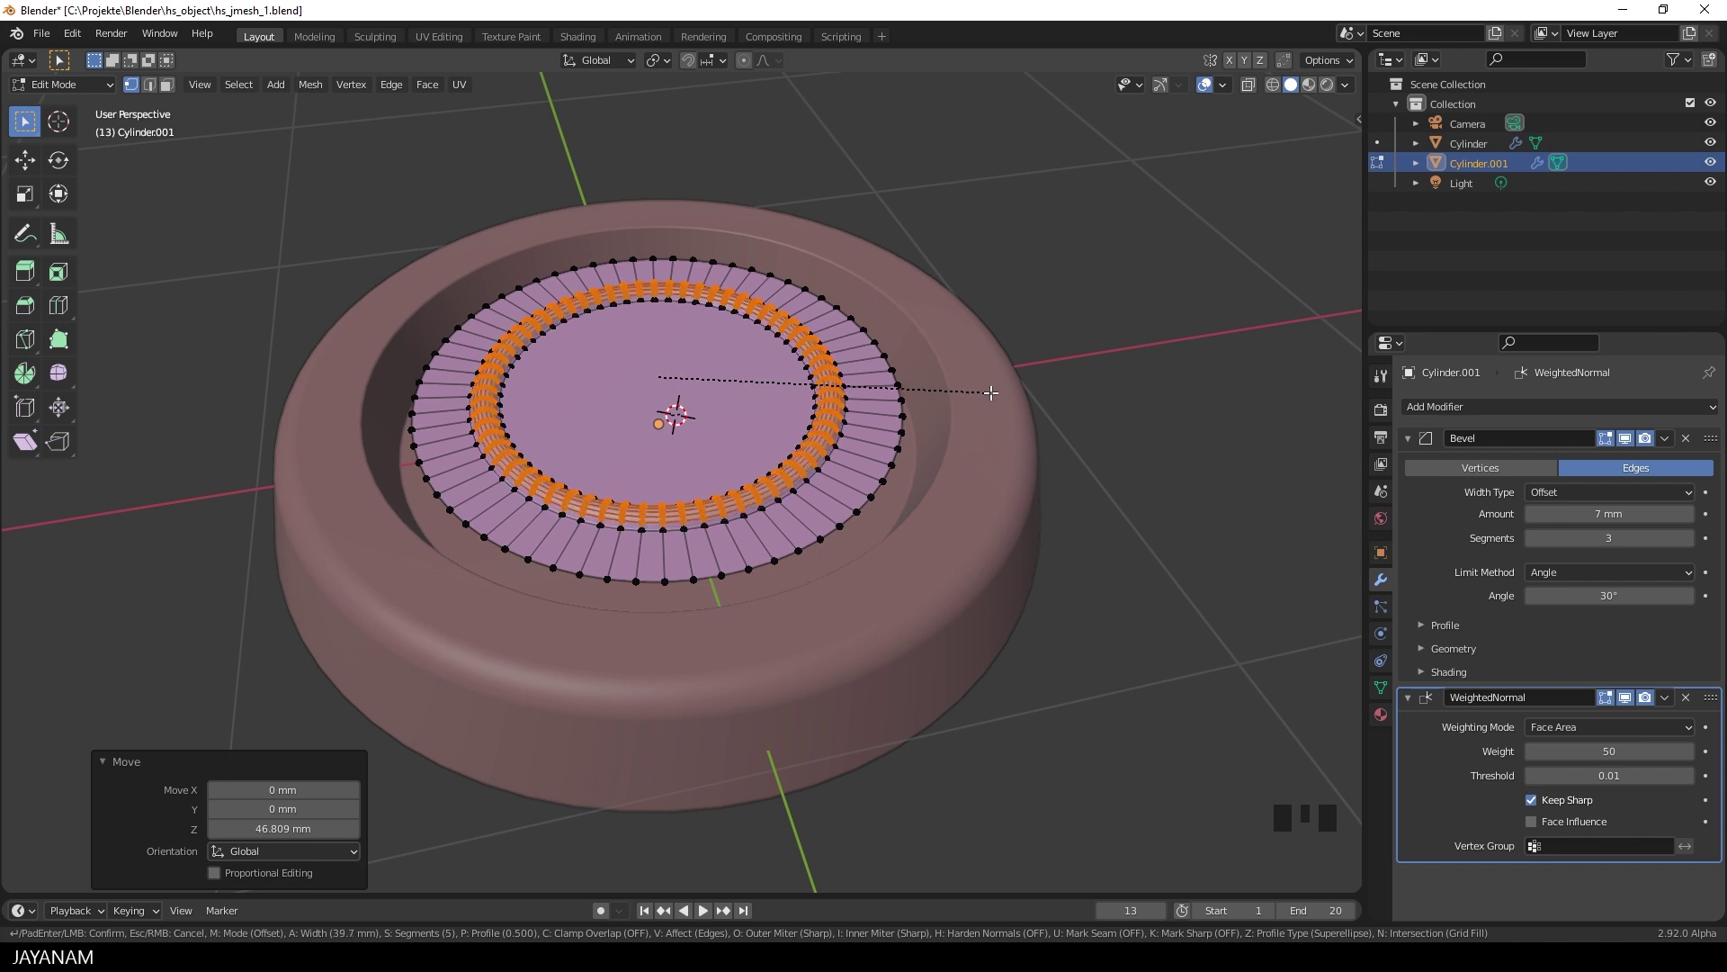
scroll(992, 393, "up", 1)
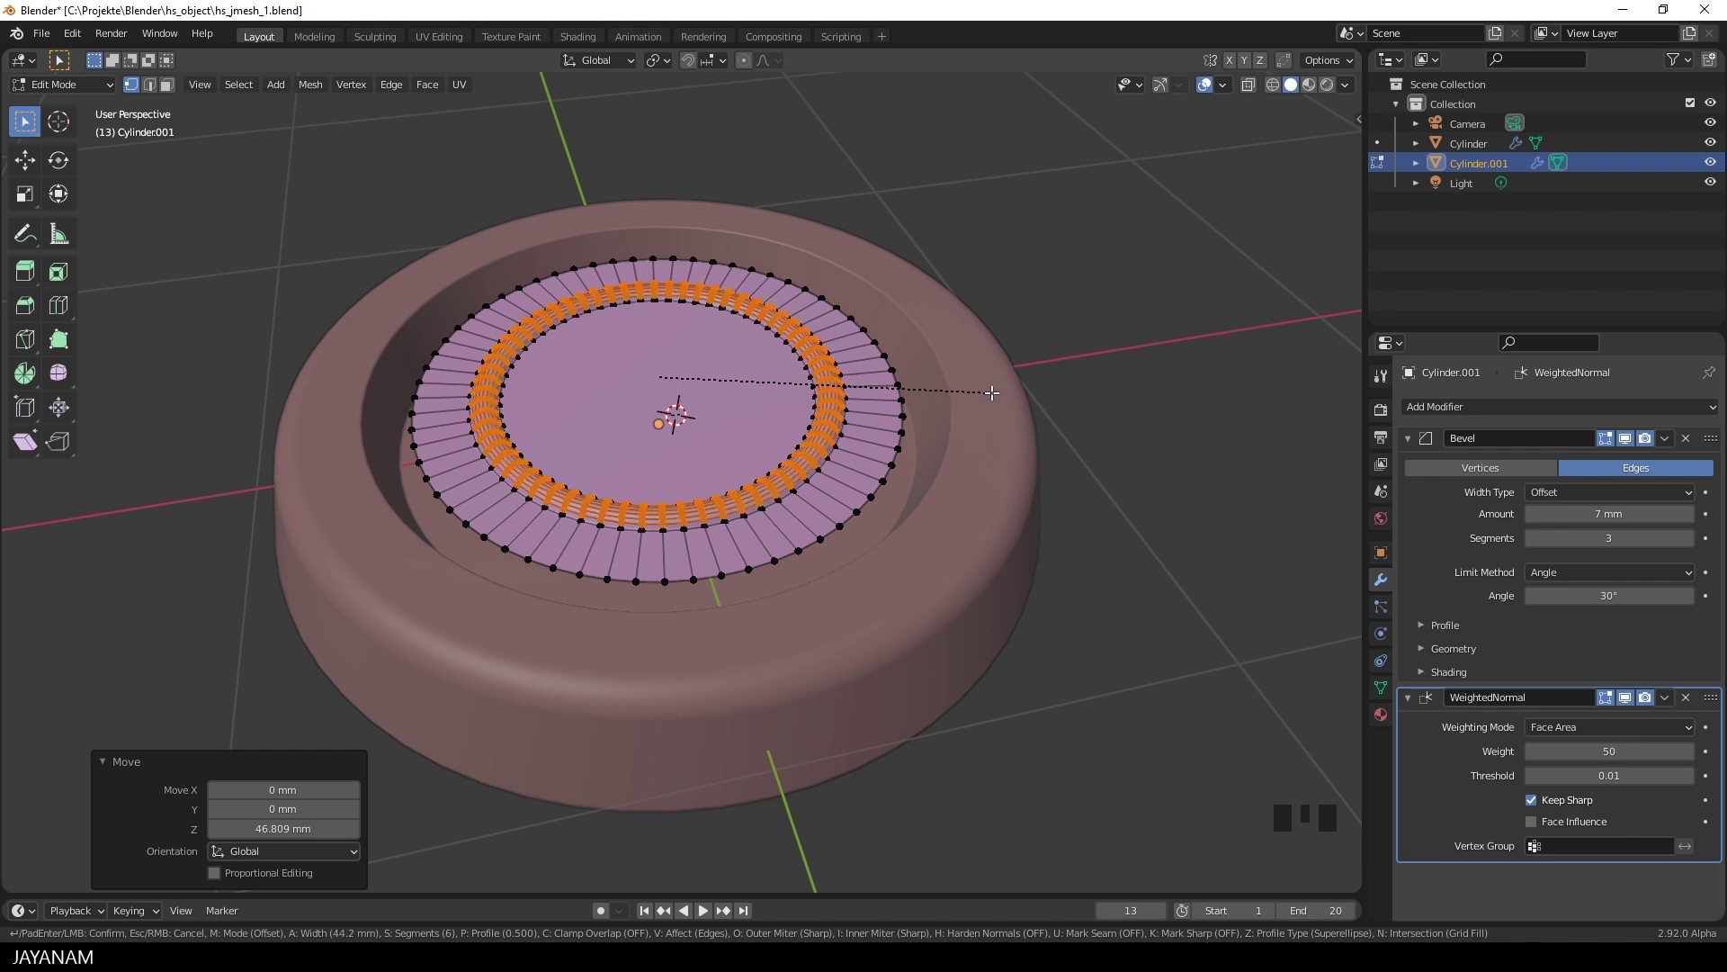
left_click(991, 394)
mouse_move(990, 393)
middle_mouse_down()
mouse_move(970, 474)
mouse_move(996, 364)
middle_mouse_up()
key("Tab")
Add a Solidify modifier to the inner cylinder and move it to the top of the stack.
scroll(998, 386, "down", 2)
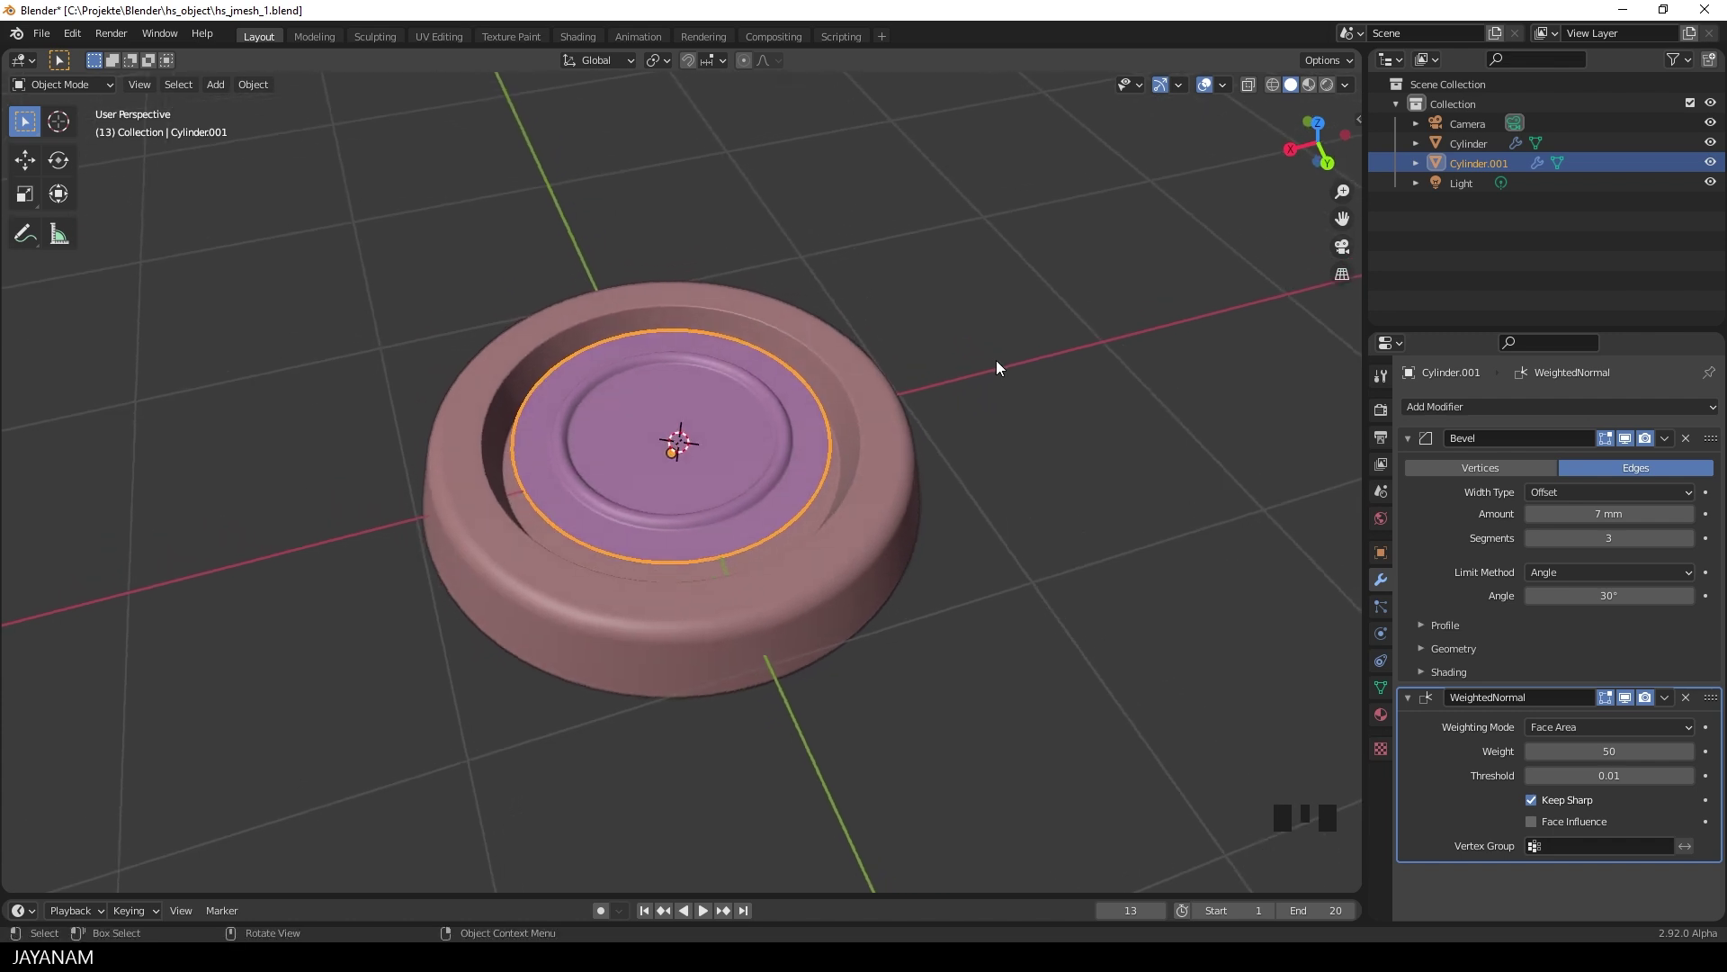
left_click(1457, 407)
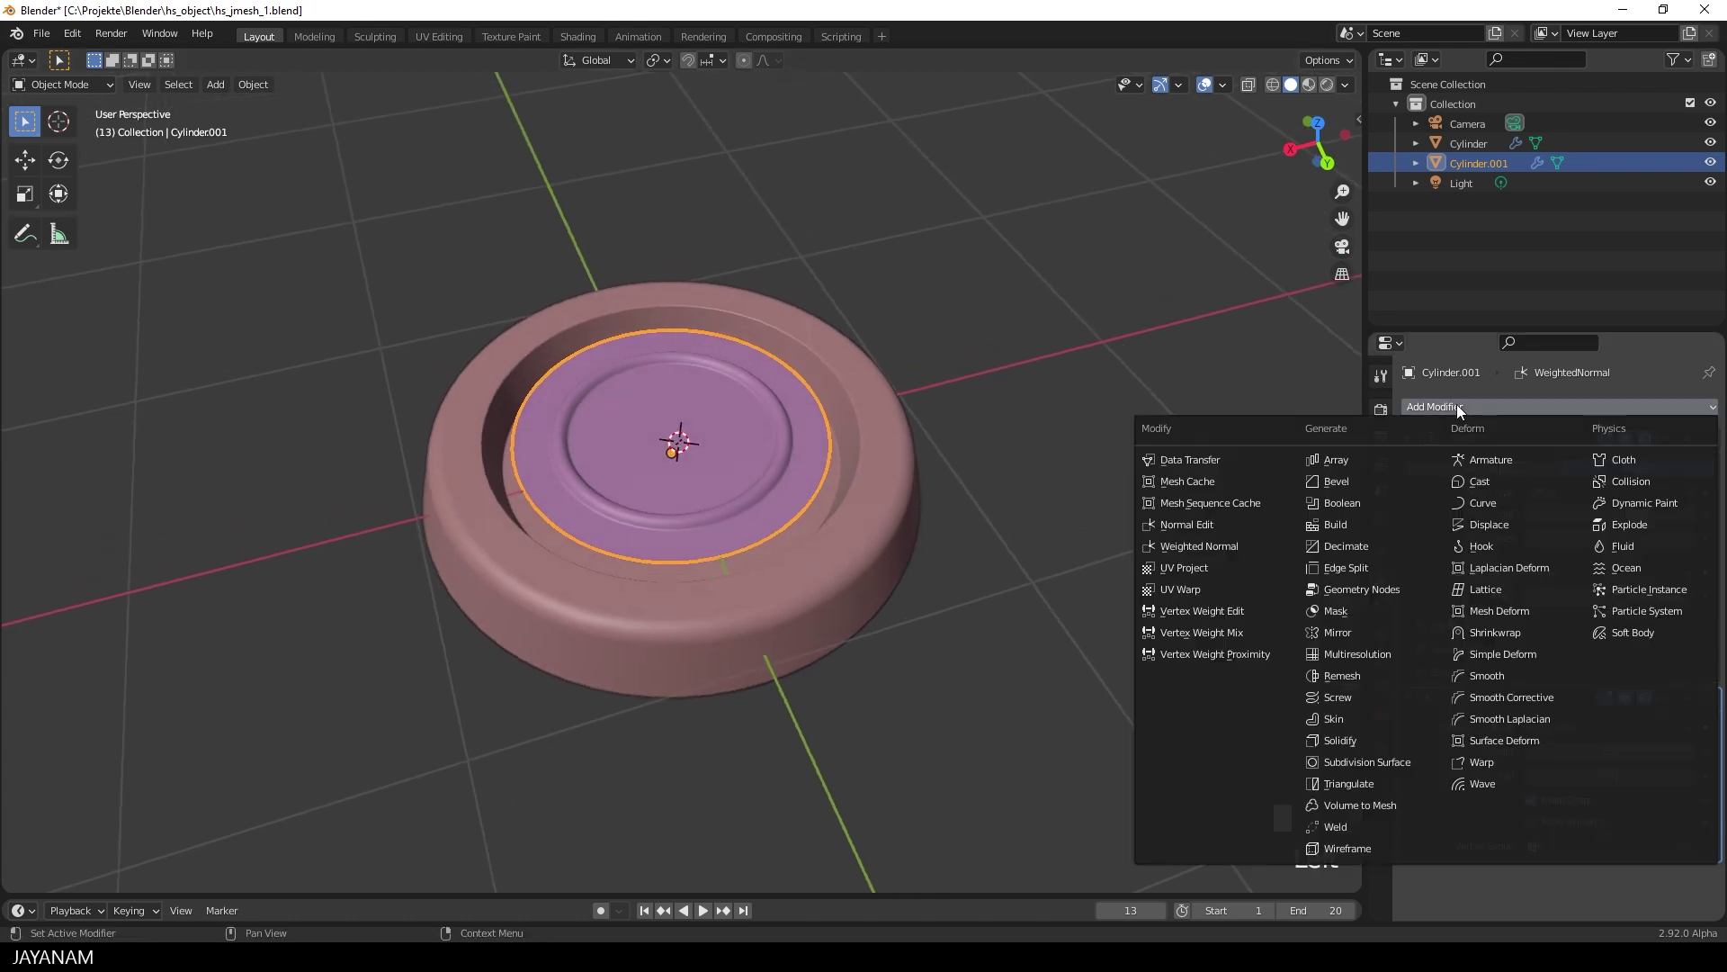
left_click(1366, 739)
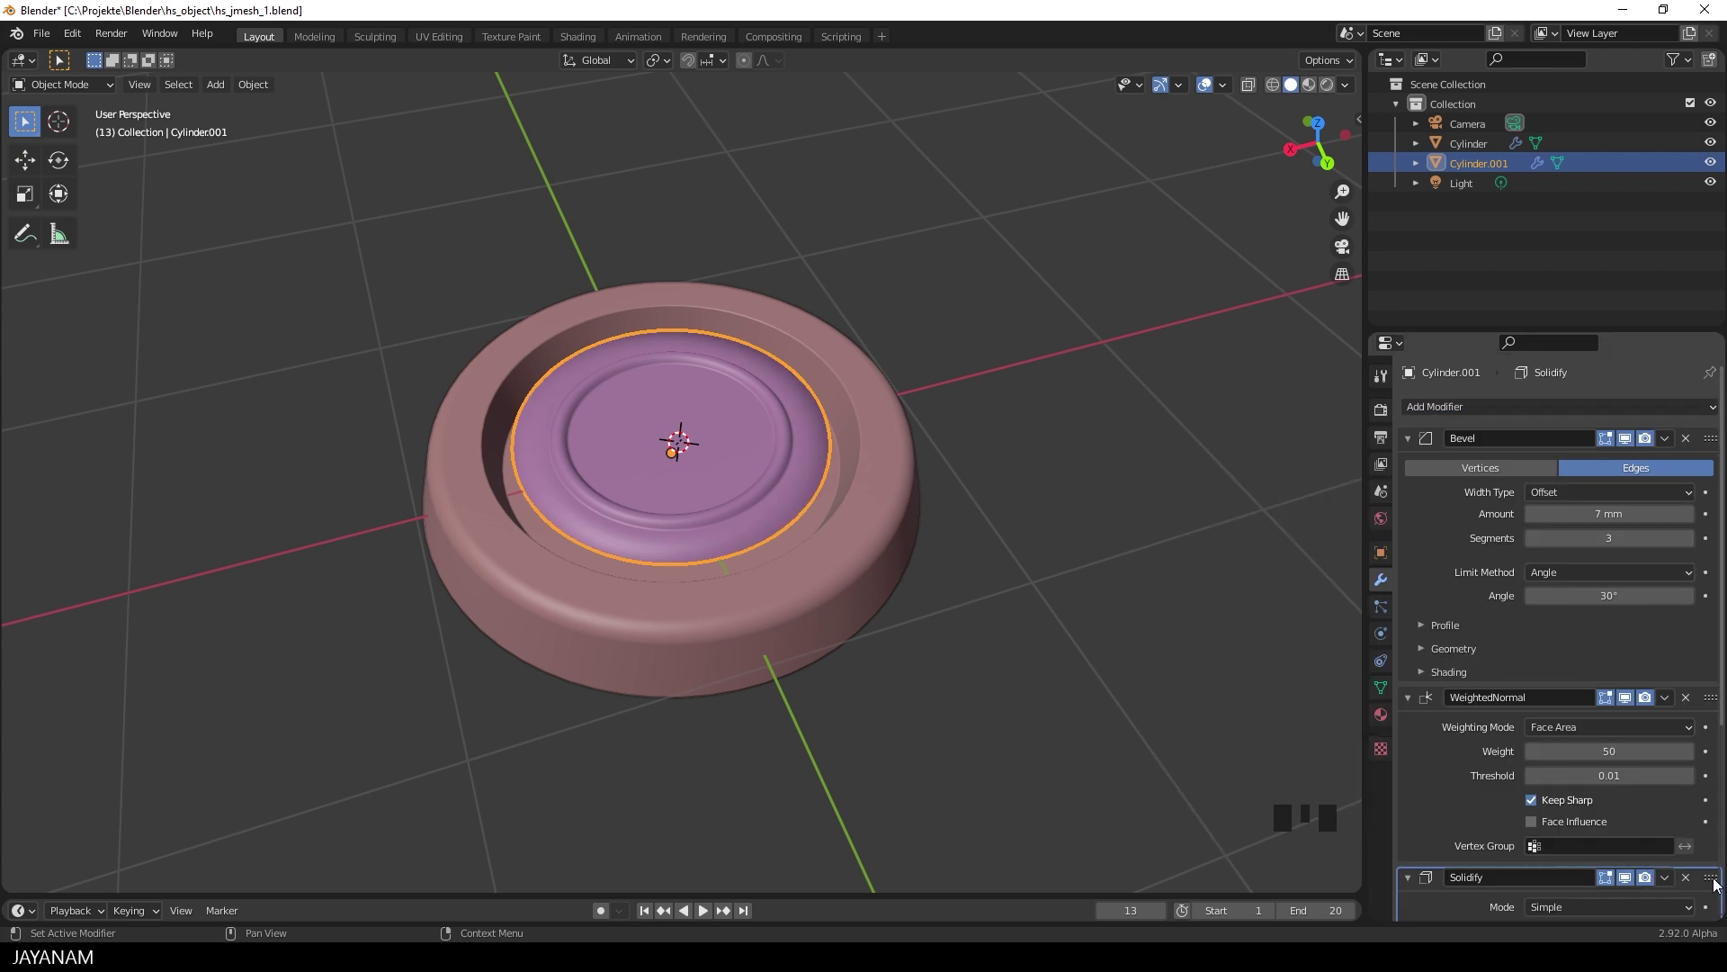
left_click_drag(1710, 878, 1700, 435)
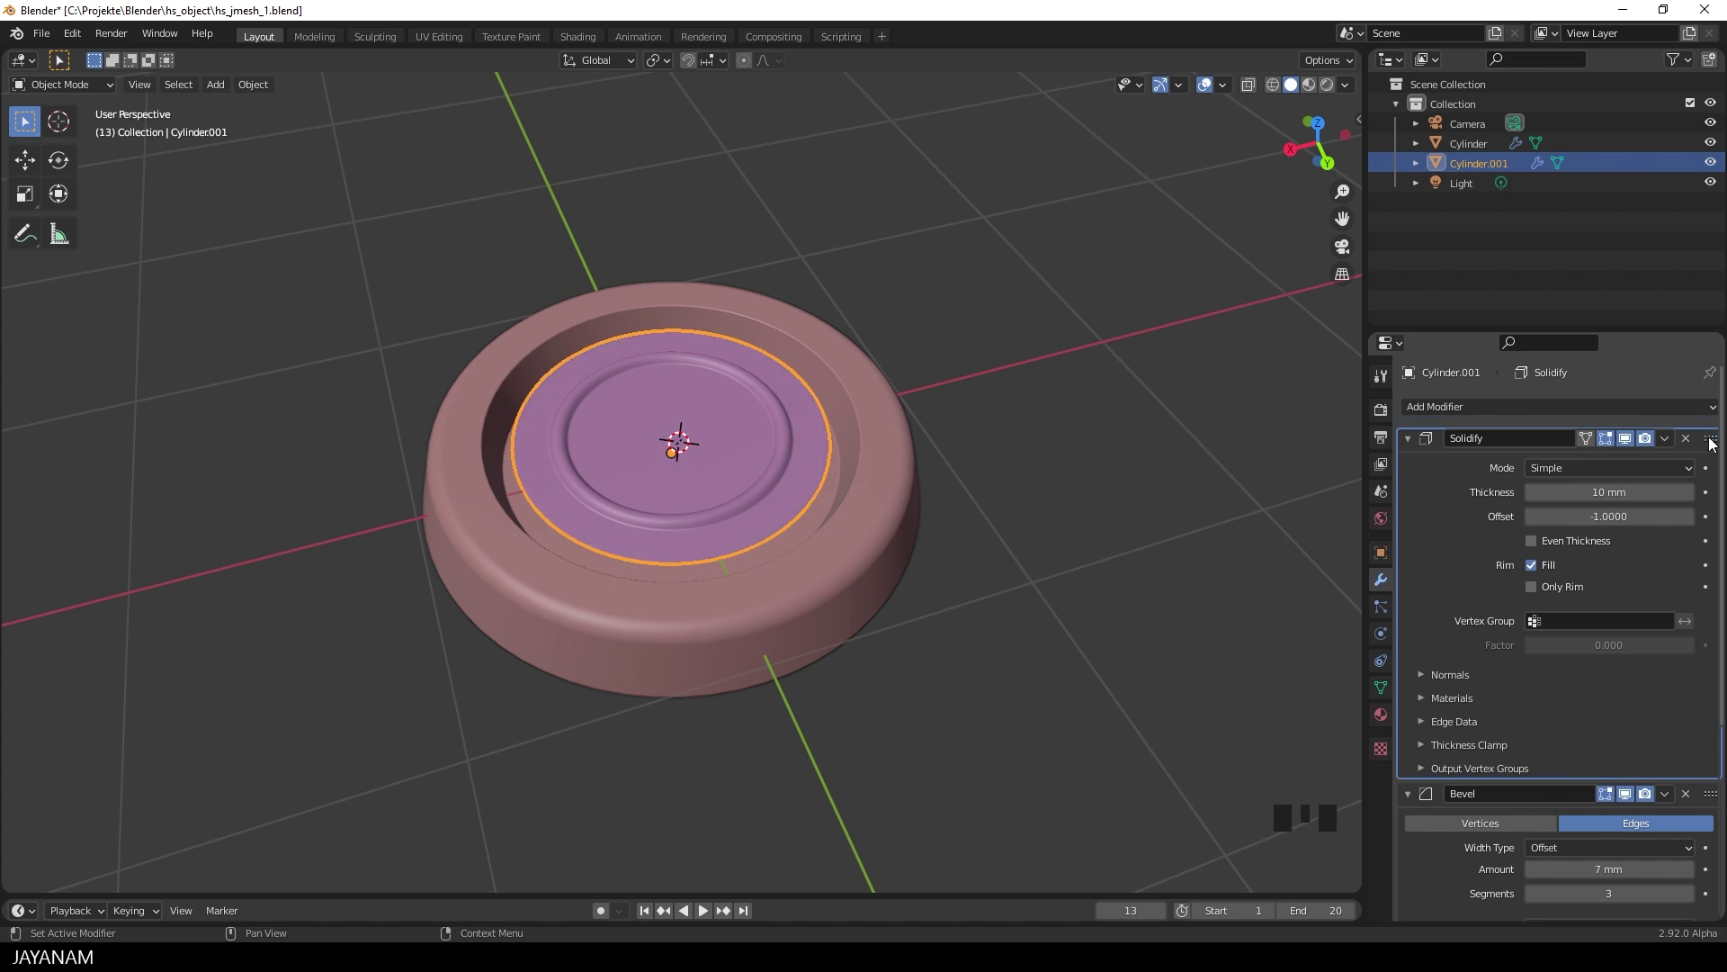
middle_click_drag(1124, 549, 1121, 513)
scroll(1117, 511, "up", 2)
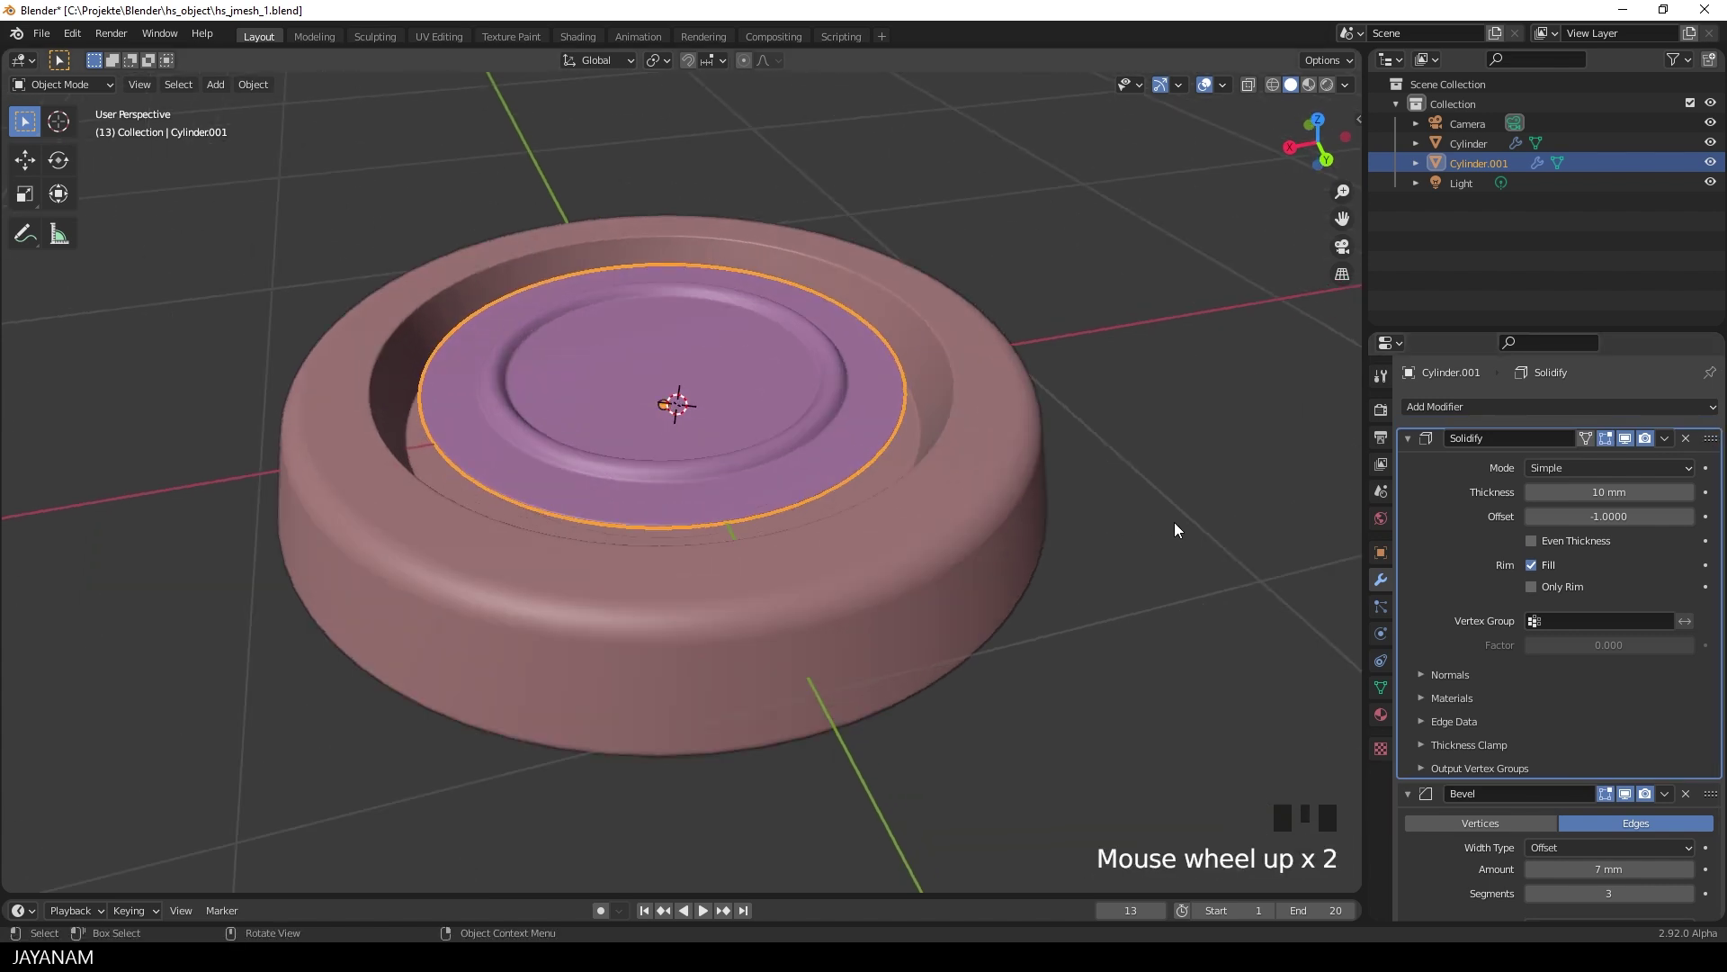
Set the Solidify thickness to 30 mm with Even Thickness and apply it to the mesh.
left_click(1692, 495)
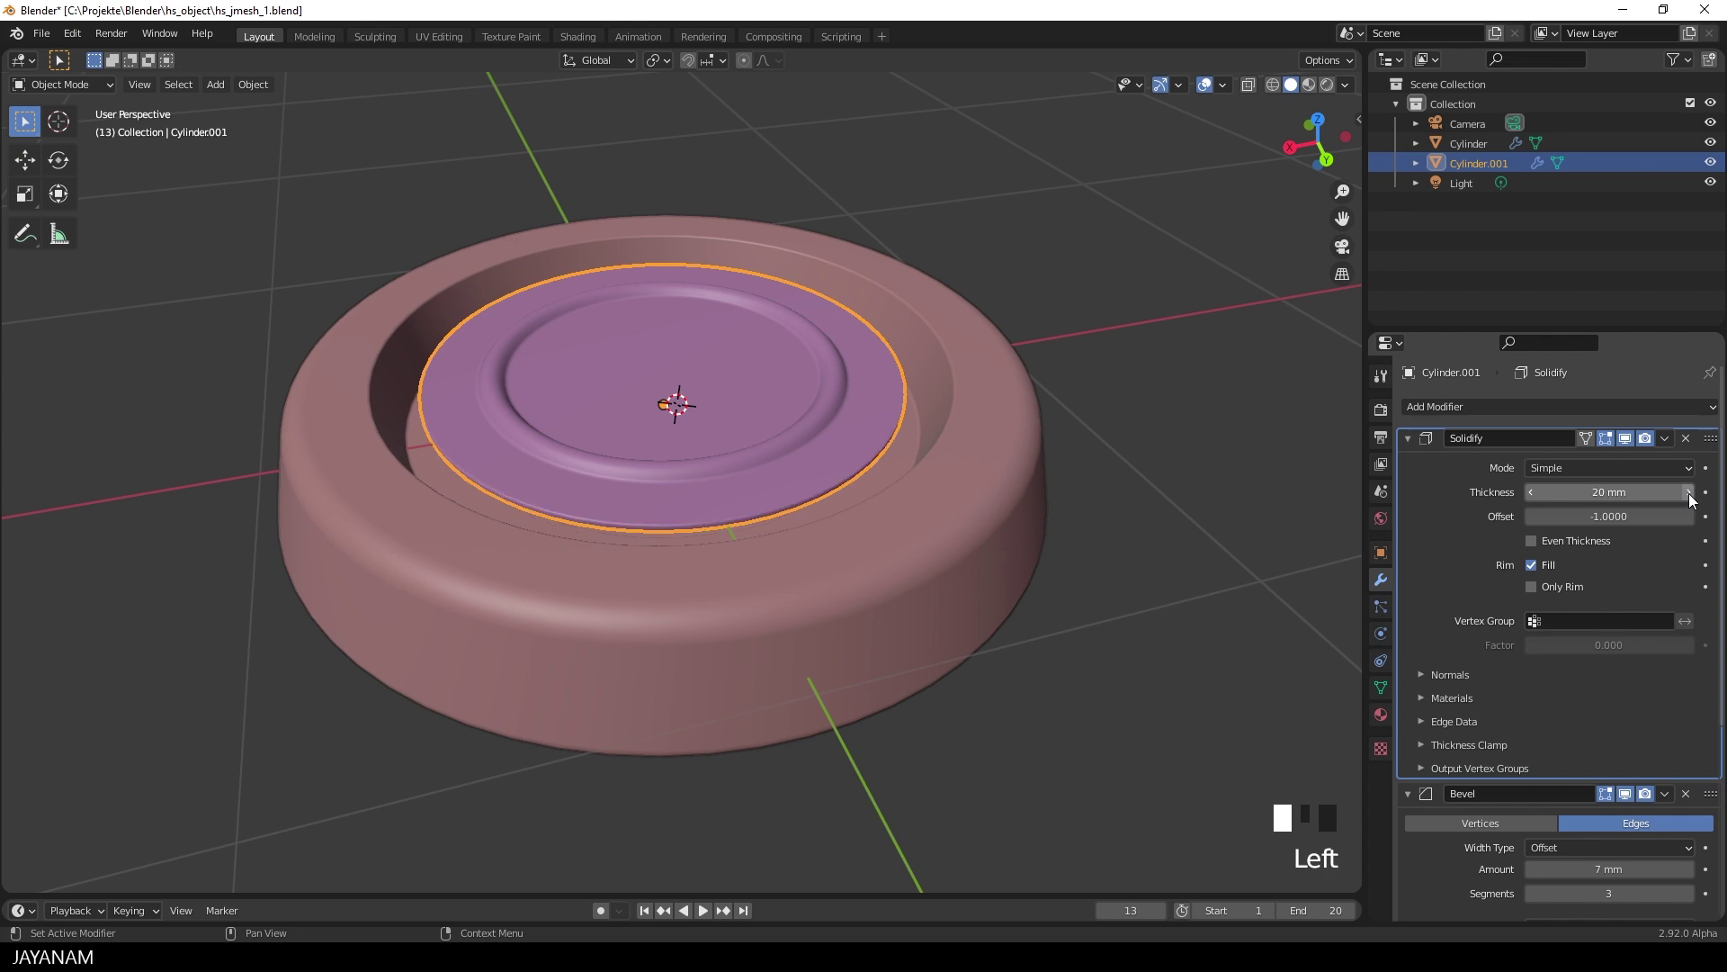
left_click(1532, 540)
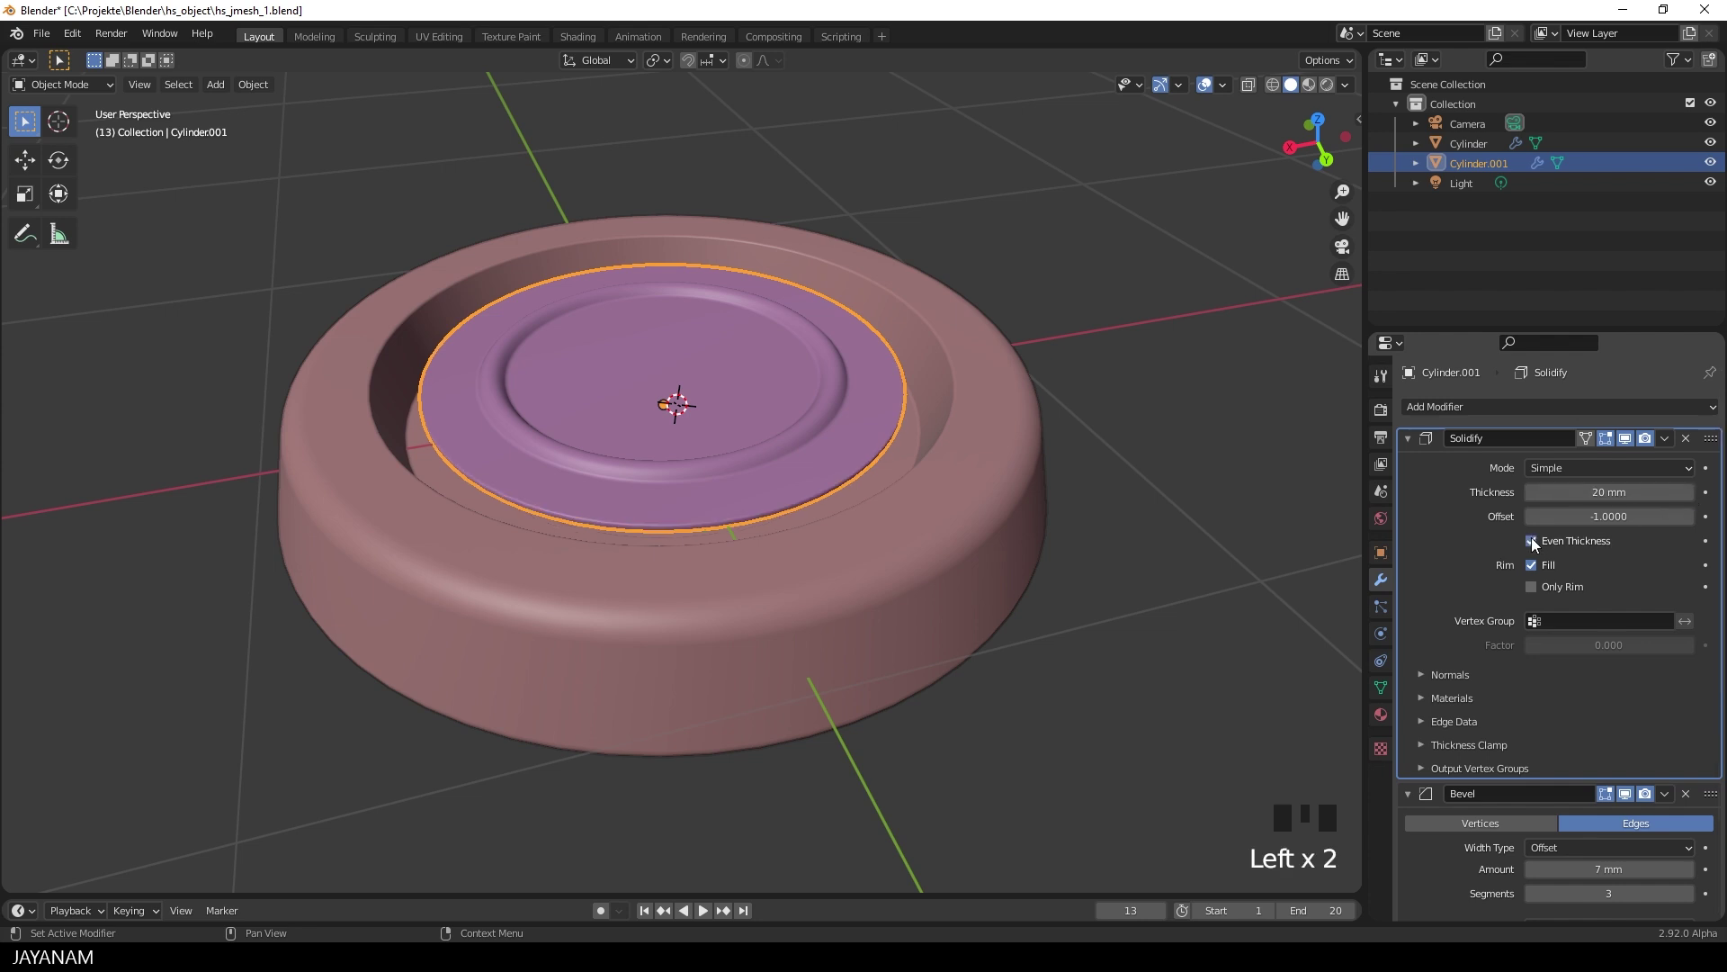
middle_click_drag(1032, 543, 963, 509)
scroll(767, 475, "up", 1)
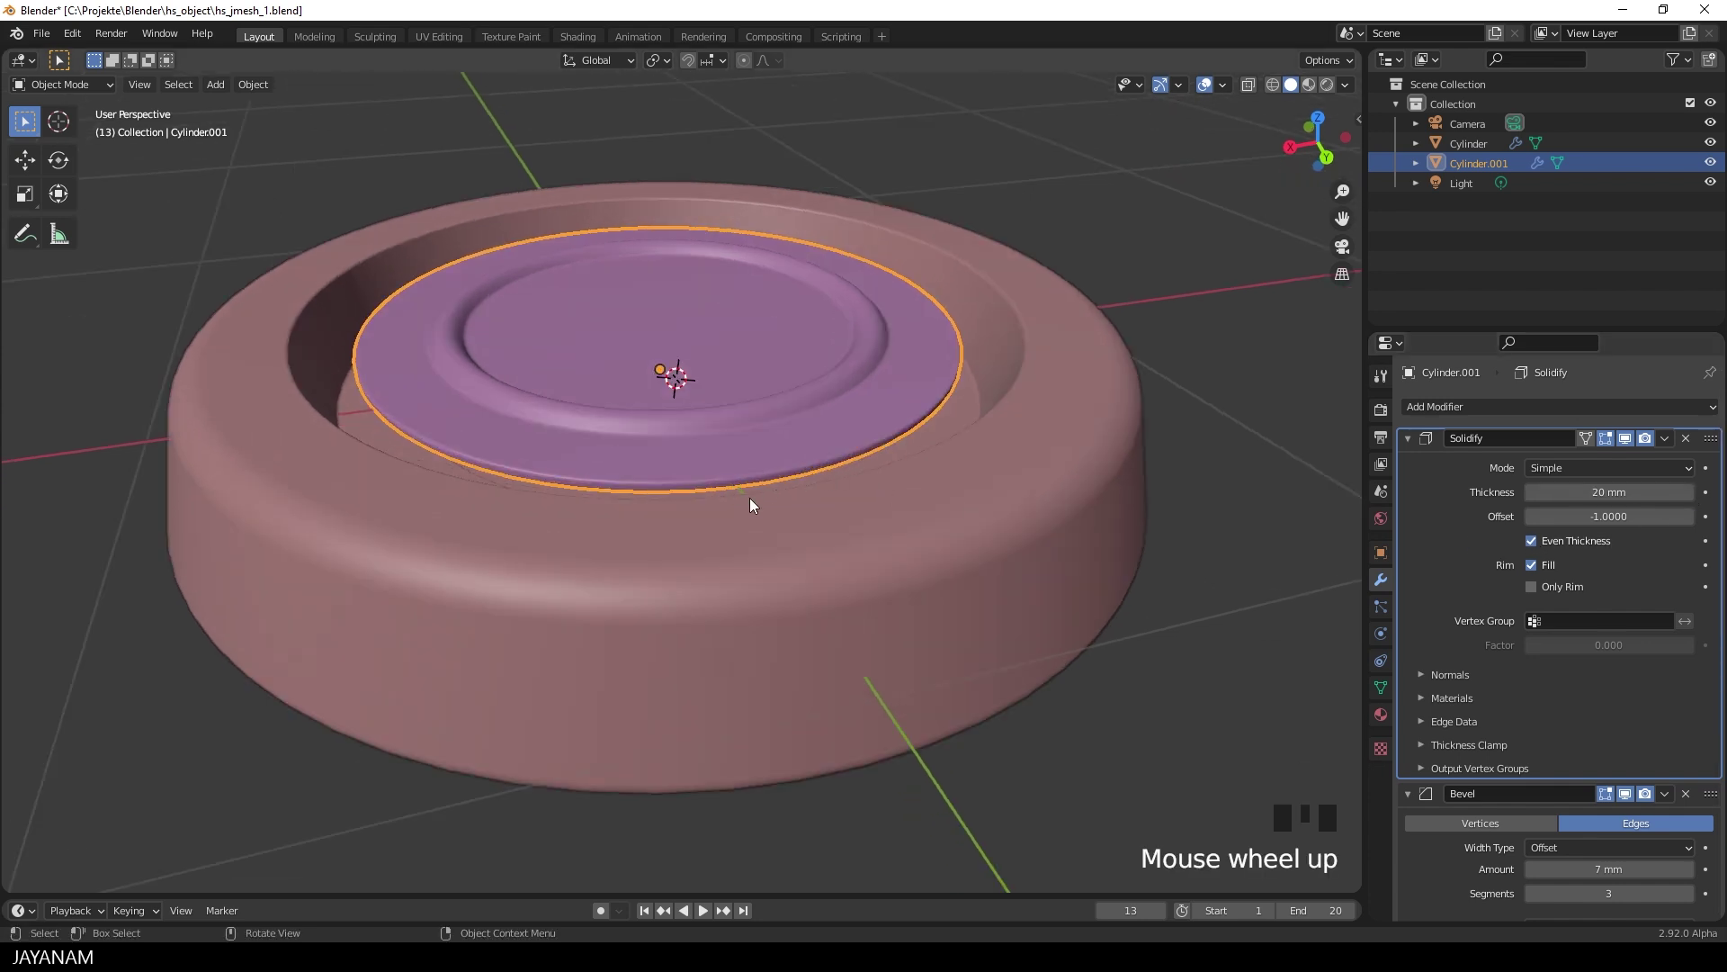
scroll(769, 501, "down", 2)
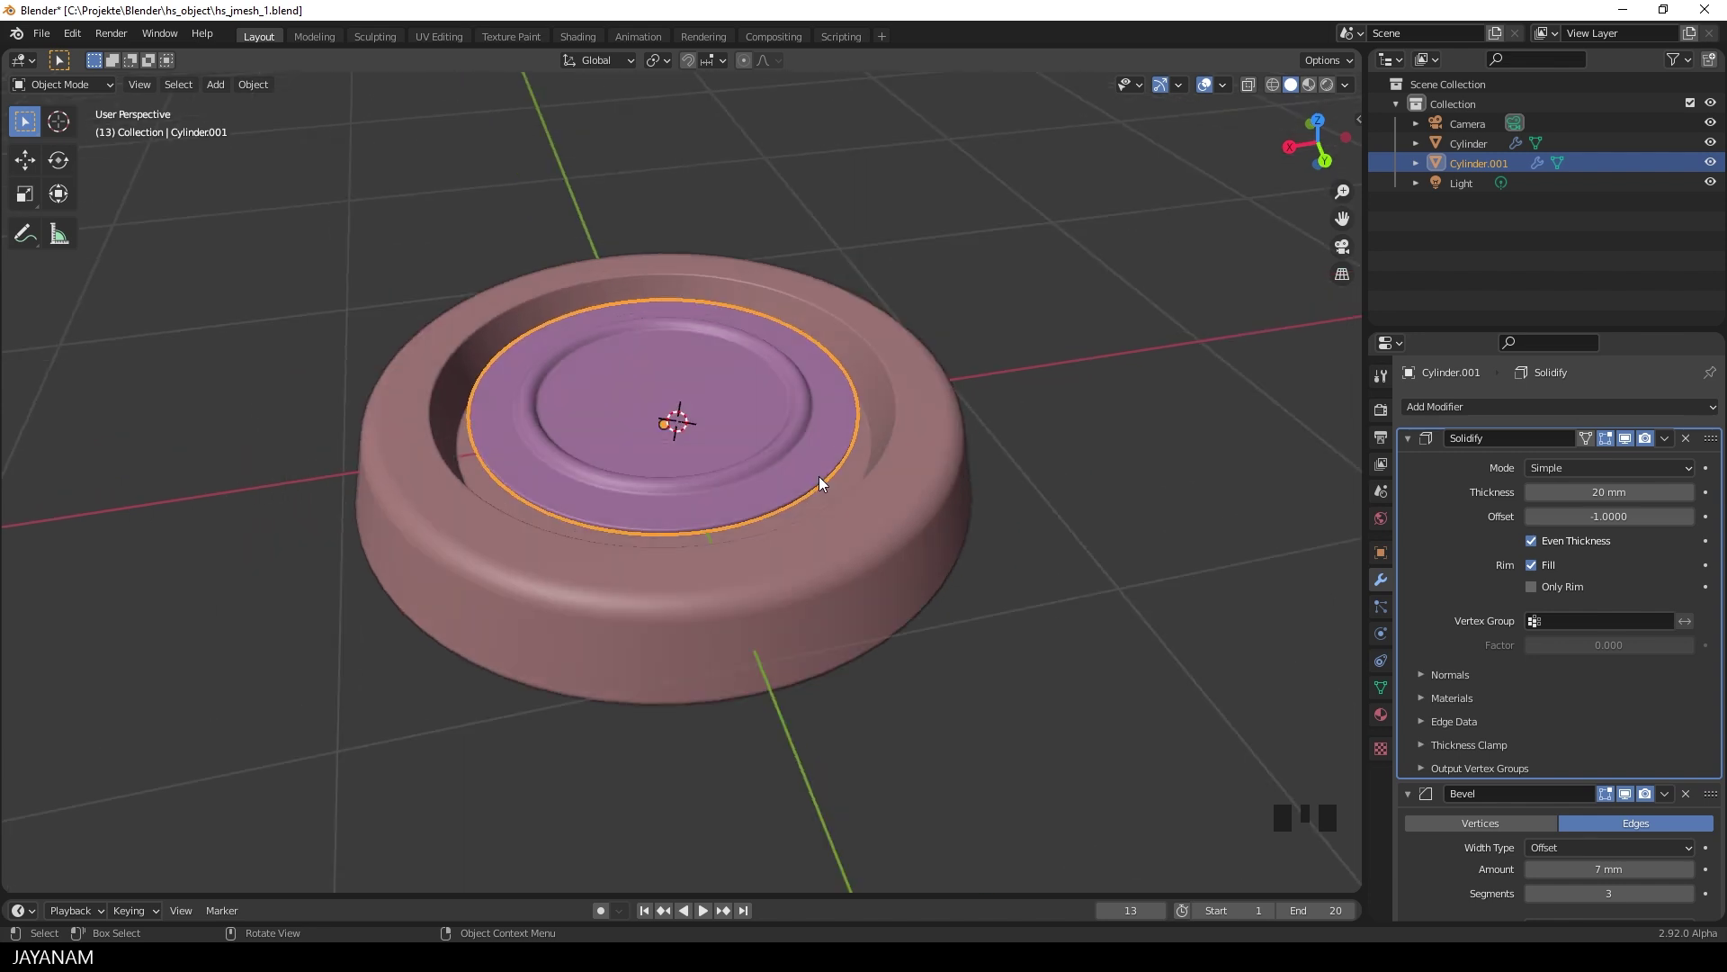
left_click(1689, 492)
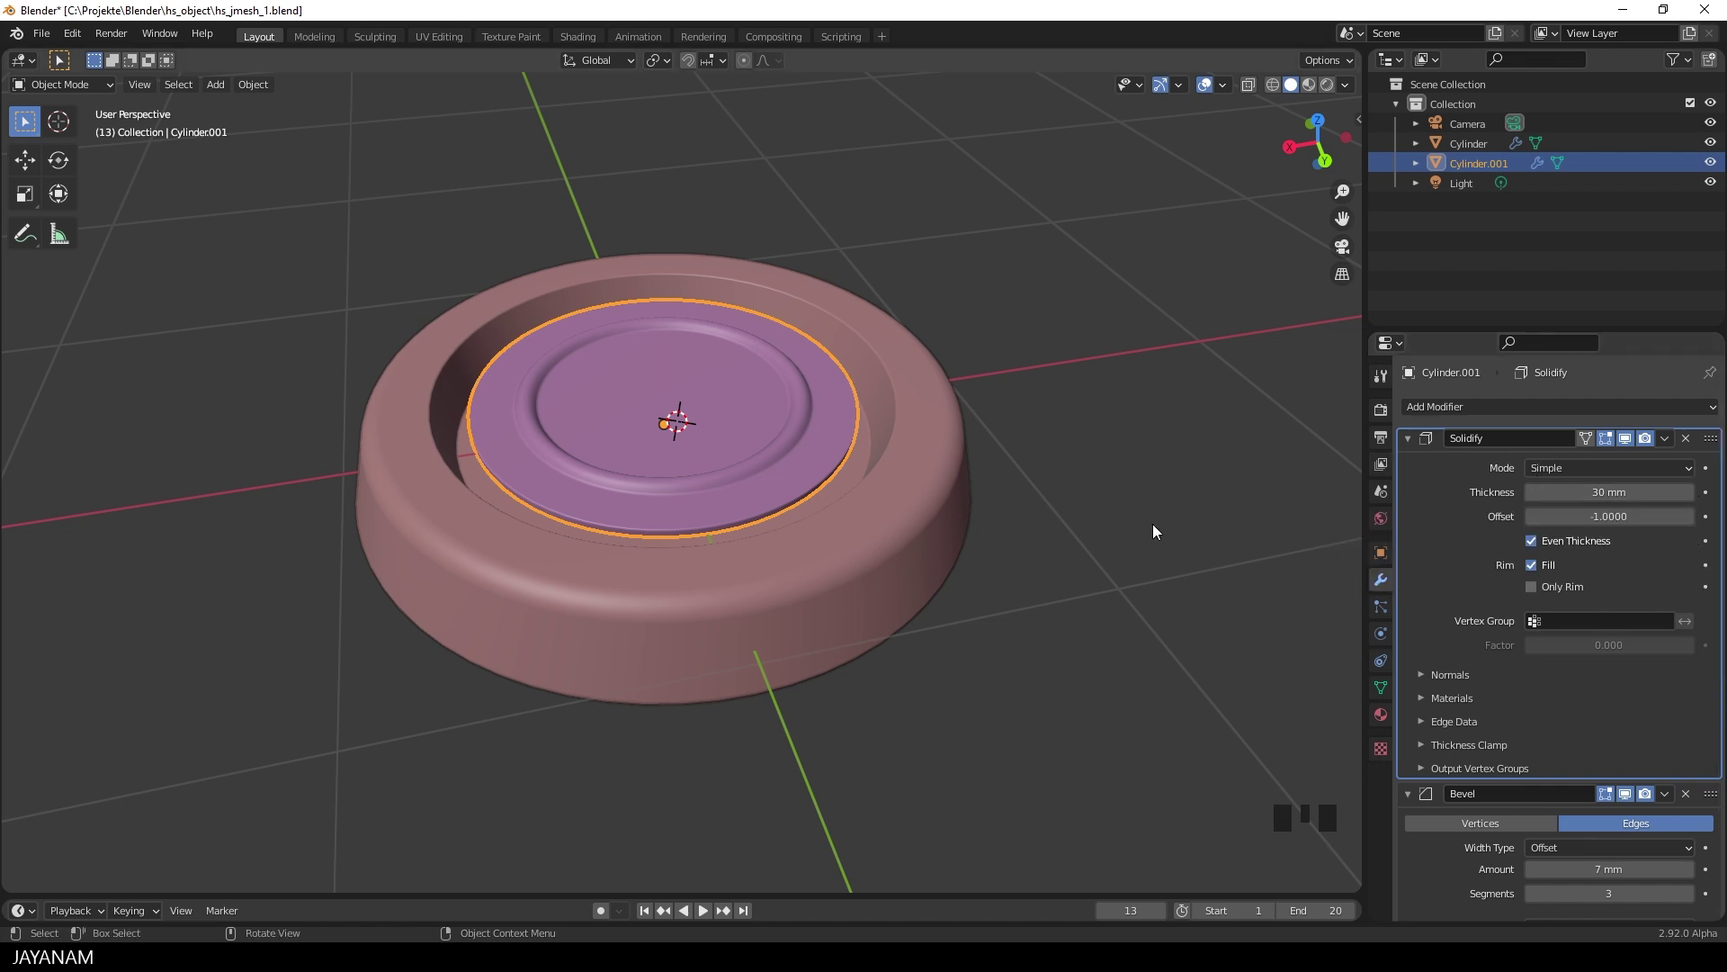
left_click(1666, 438)
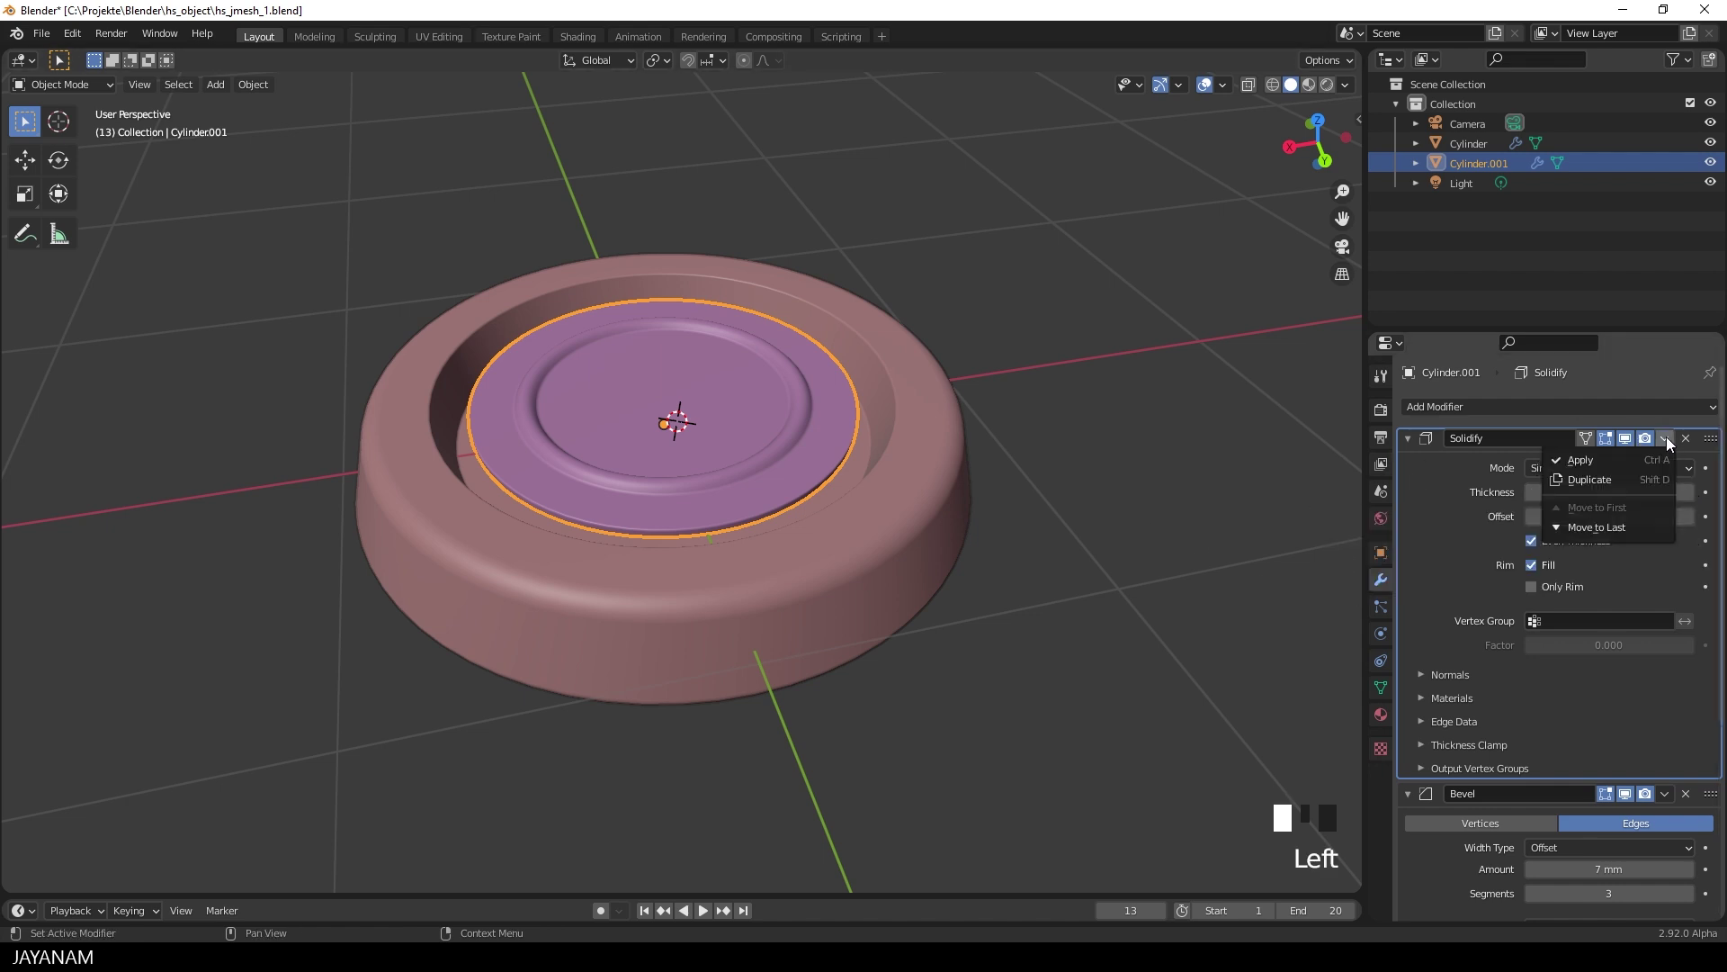
left_click(1601, 459)
middle_click_drag(1130, 381, 772, 538)
Duplicate the disc's centre face in place and shrink the copy to 0.812.
key("Tab")
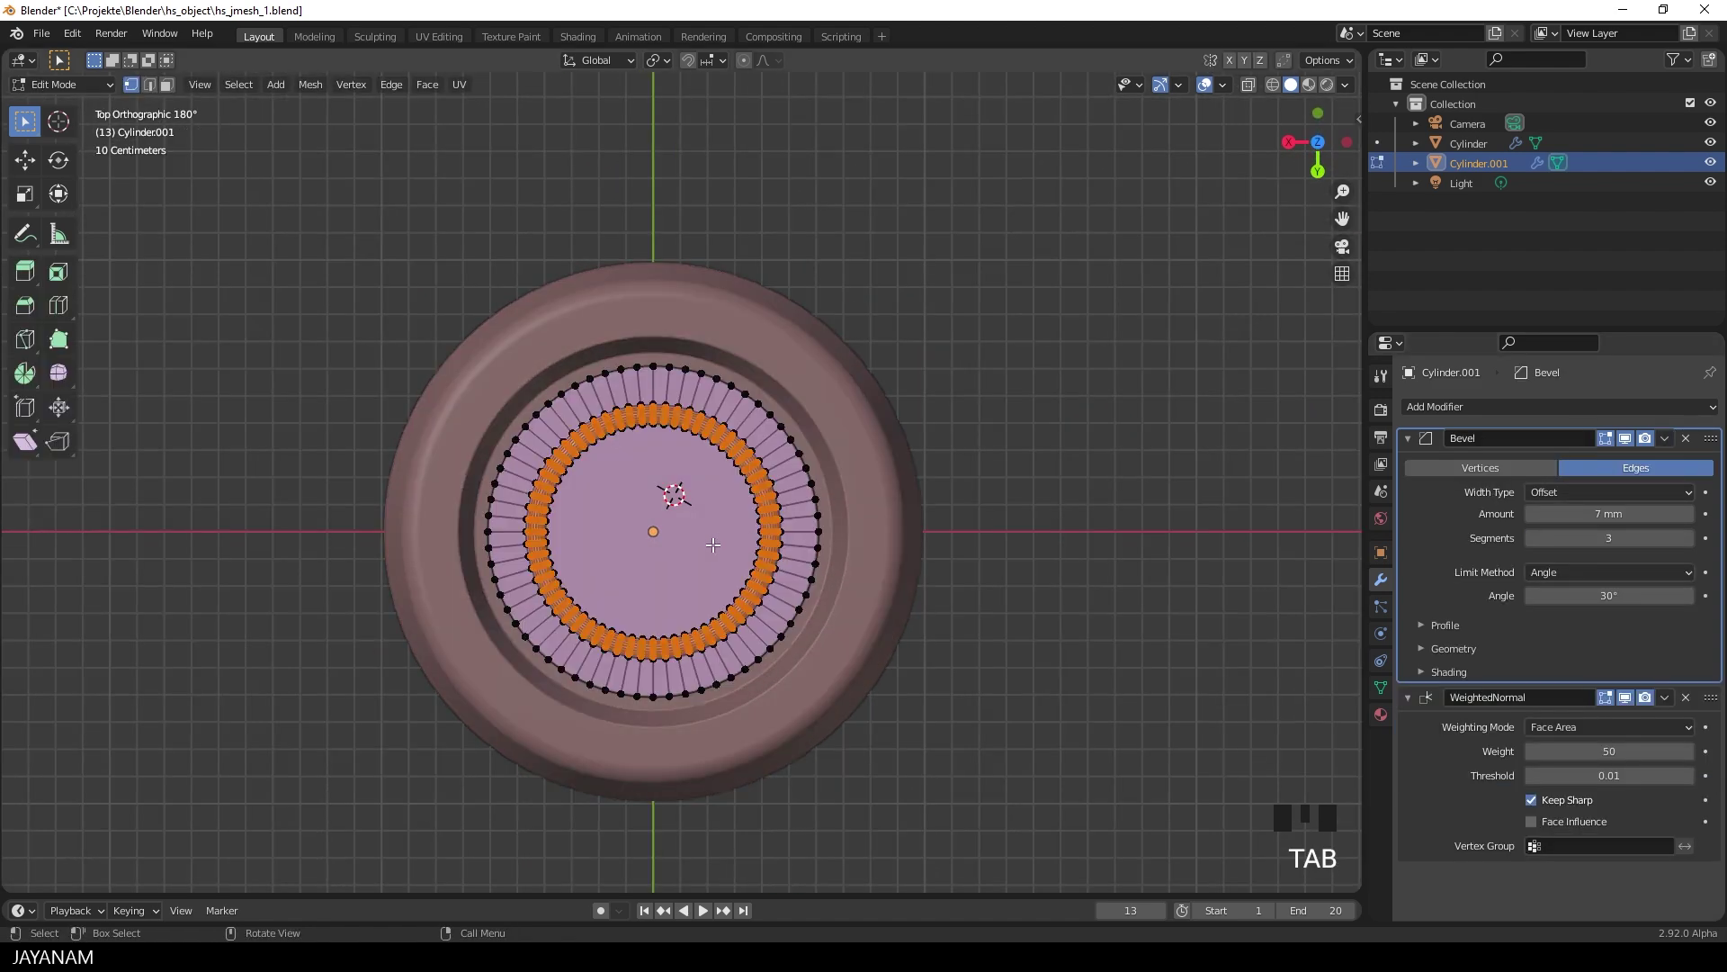
left_click(165, 85)
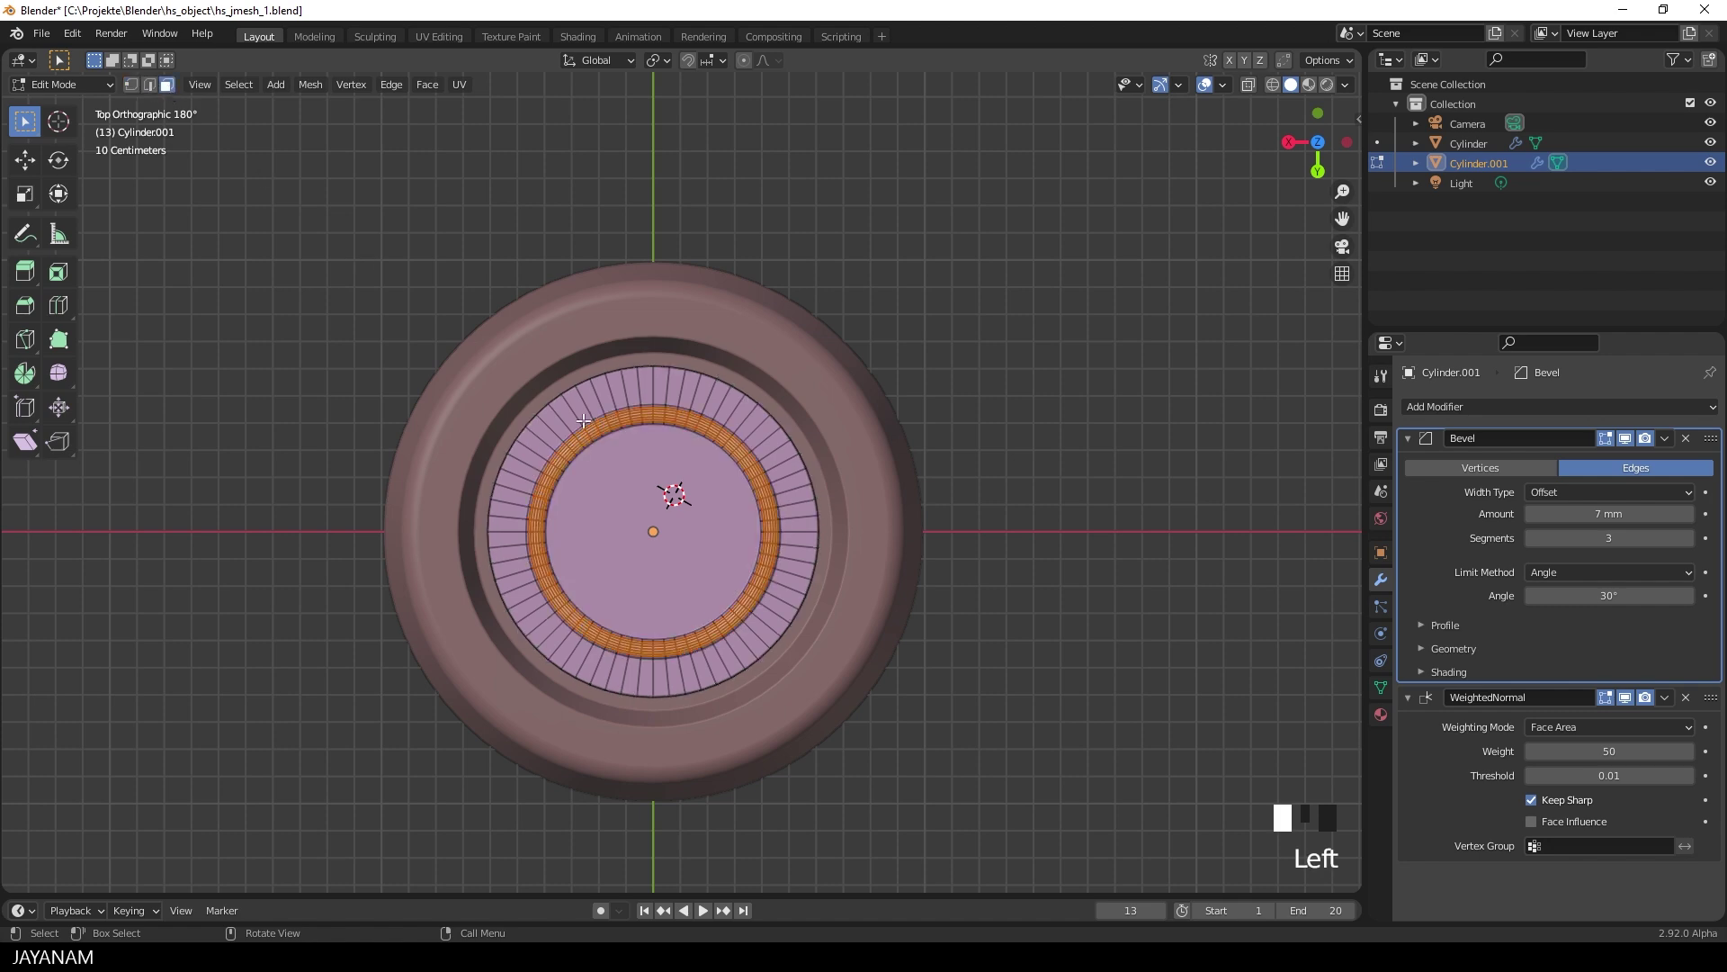
left_click(638, 465)
middle_click_drag(859, 476, 903, 439, "shift")
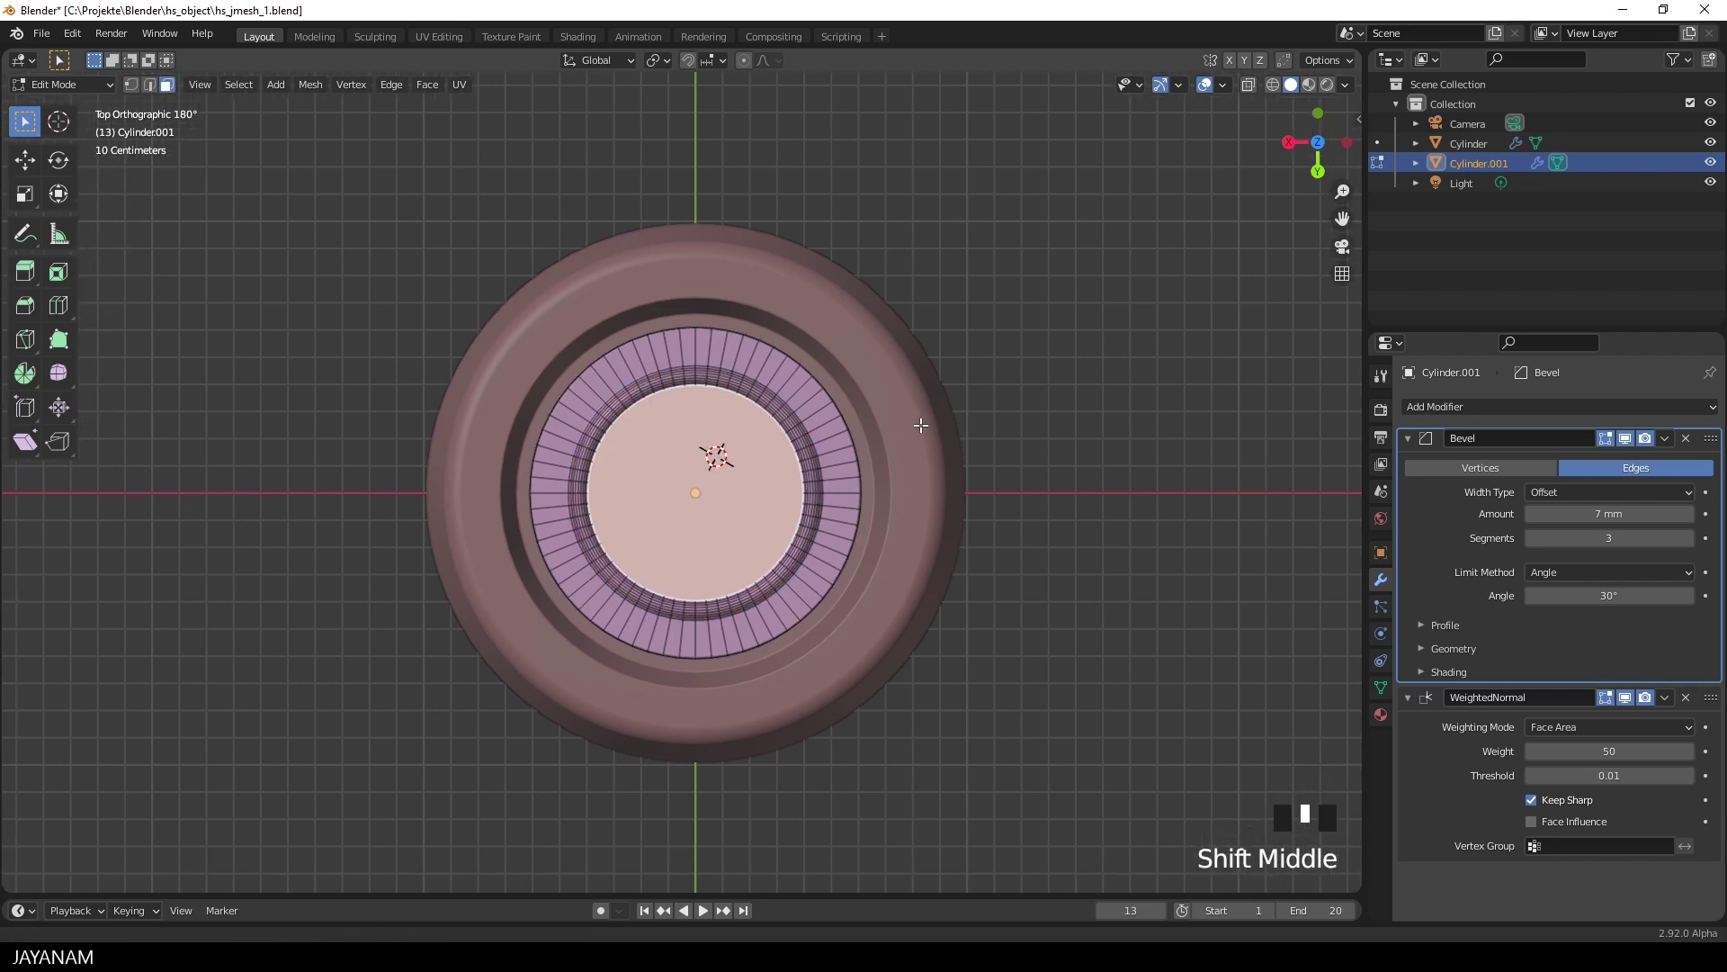
scroll(909, 445, "up", 2)
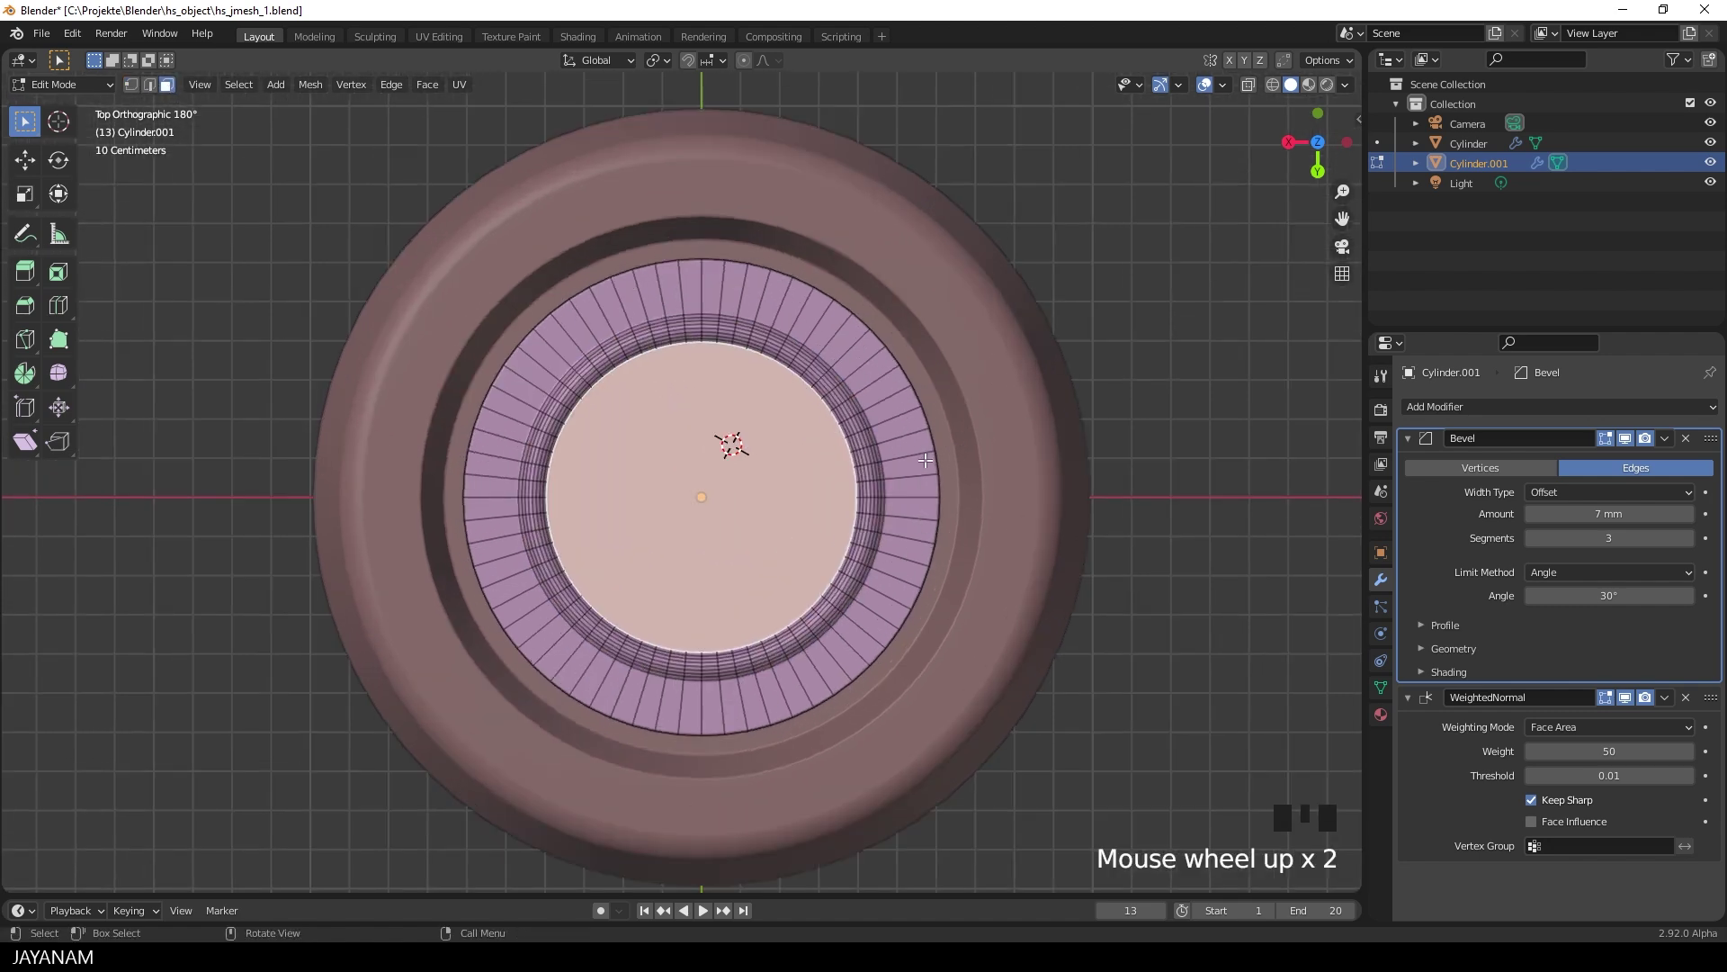
key("shift")
key("shift+d")
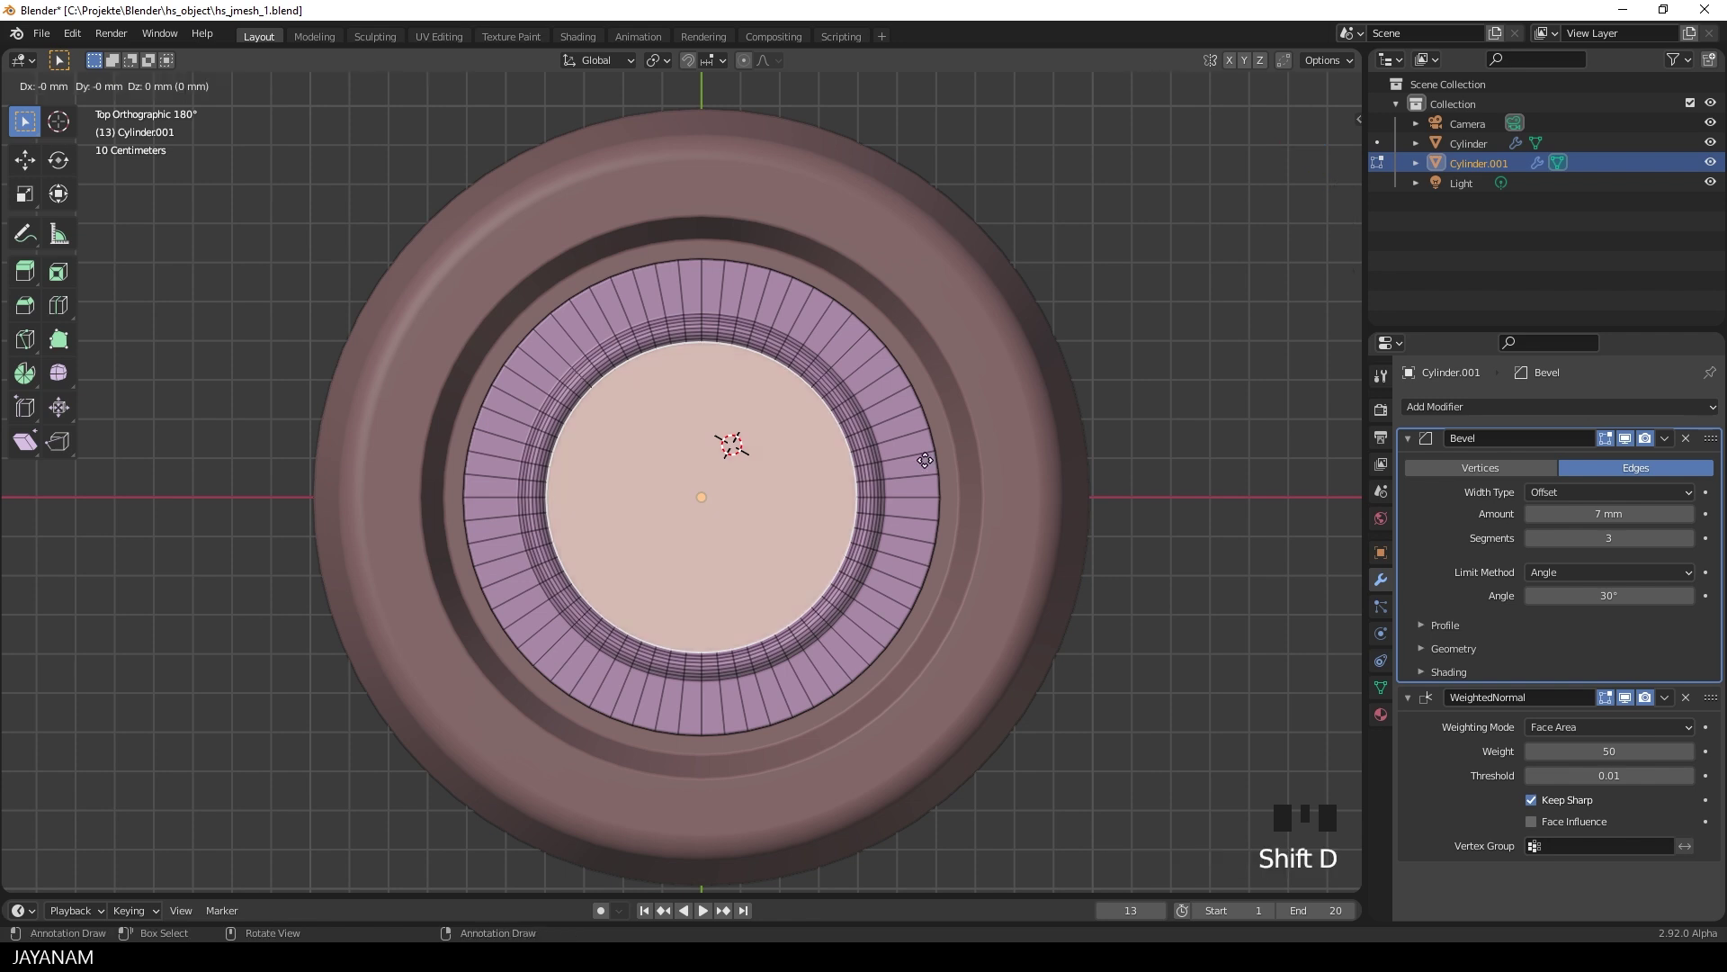
right_click(925, 460)
key("s")
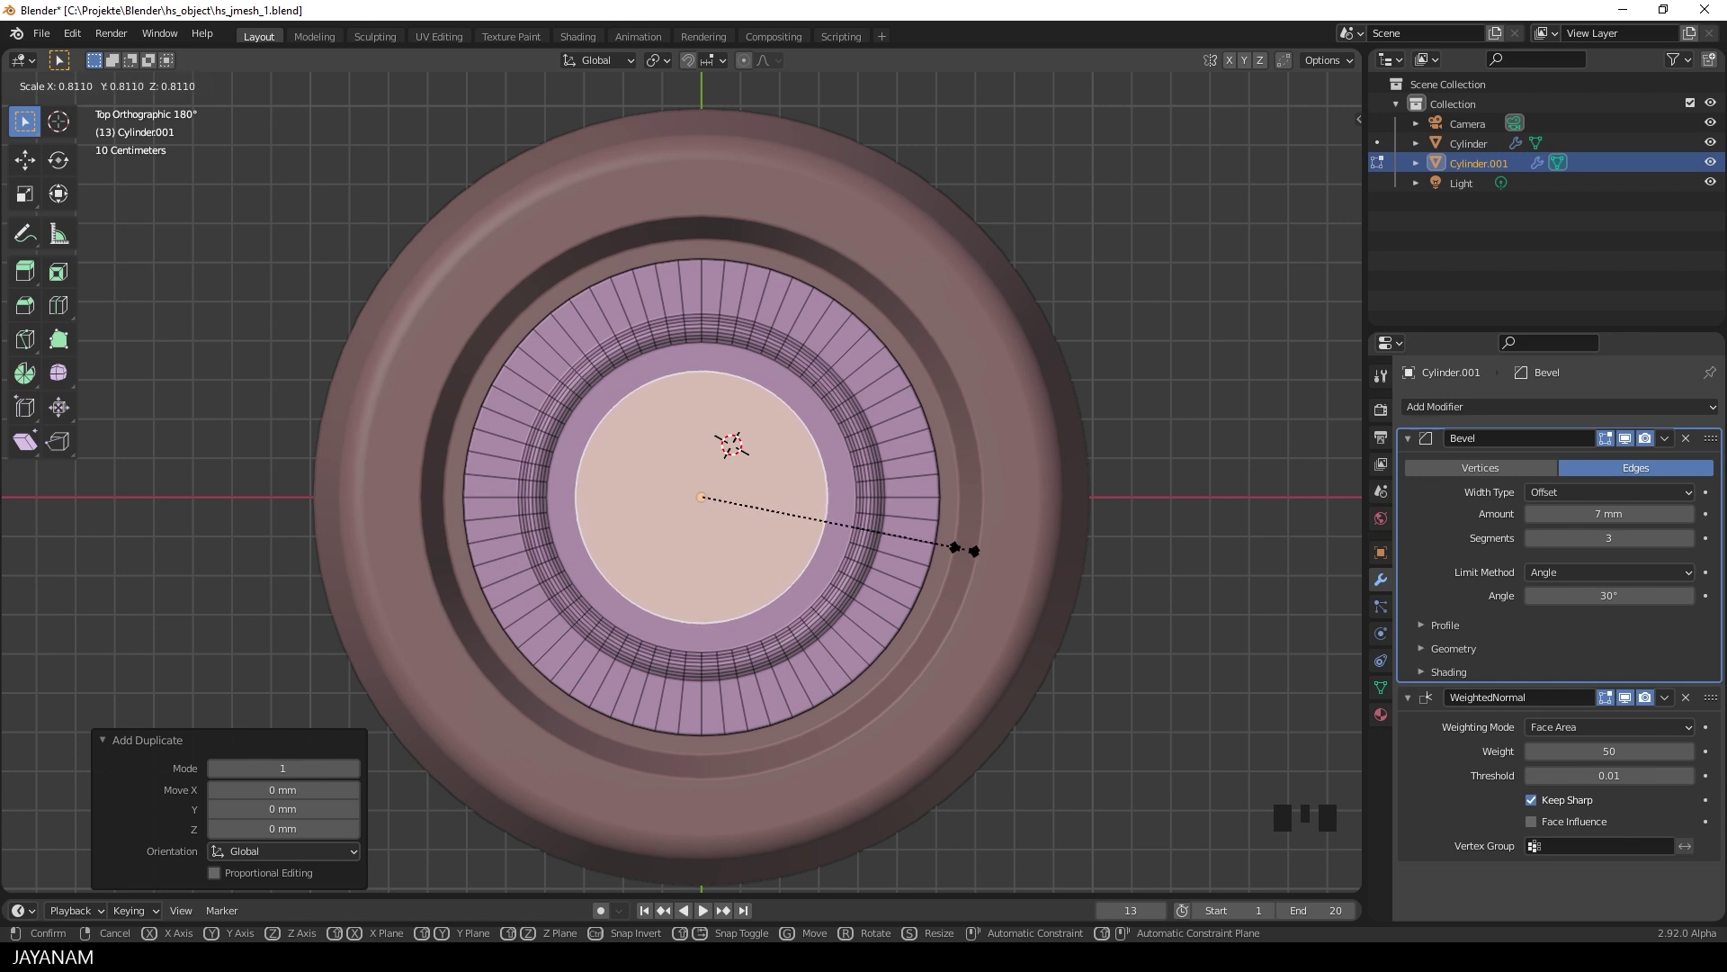
left_click(957, 549)
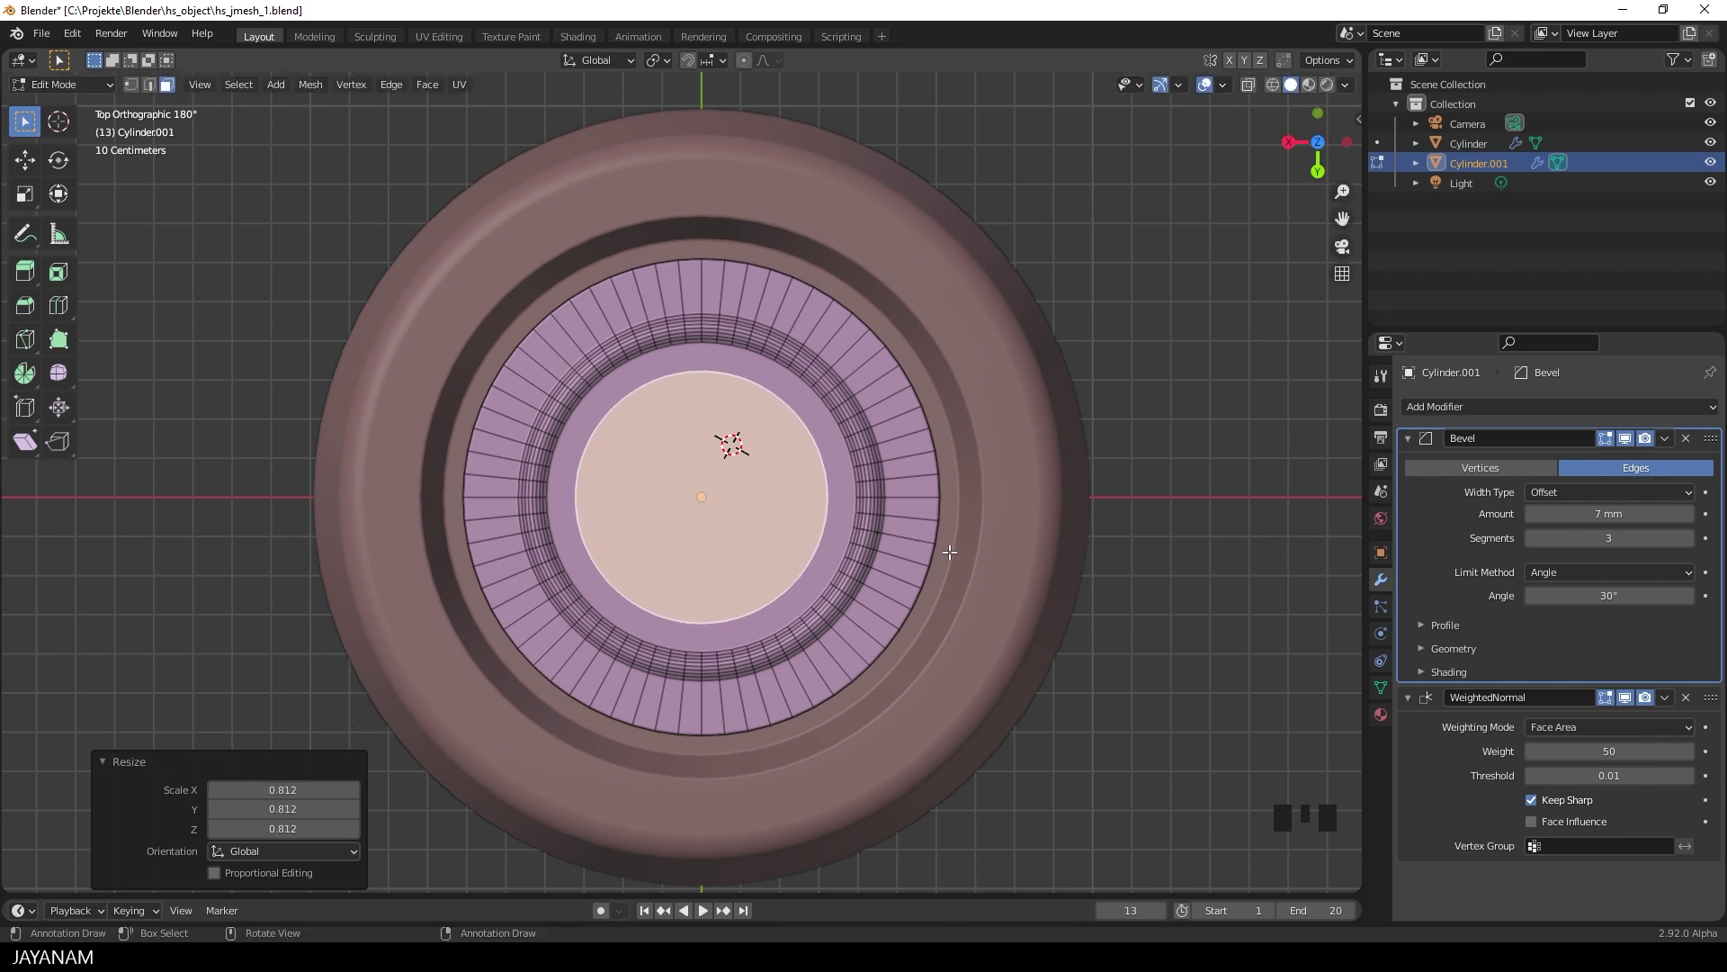
Join the inner circle's left-right and top-bottom vertices, splitting it into four quarter faces.
left_click(132, 86)
scroll(762, 489, "up", 1)
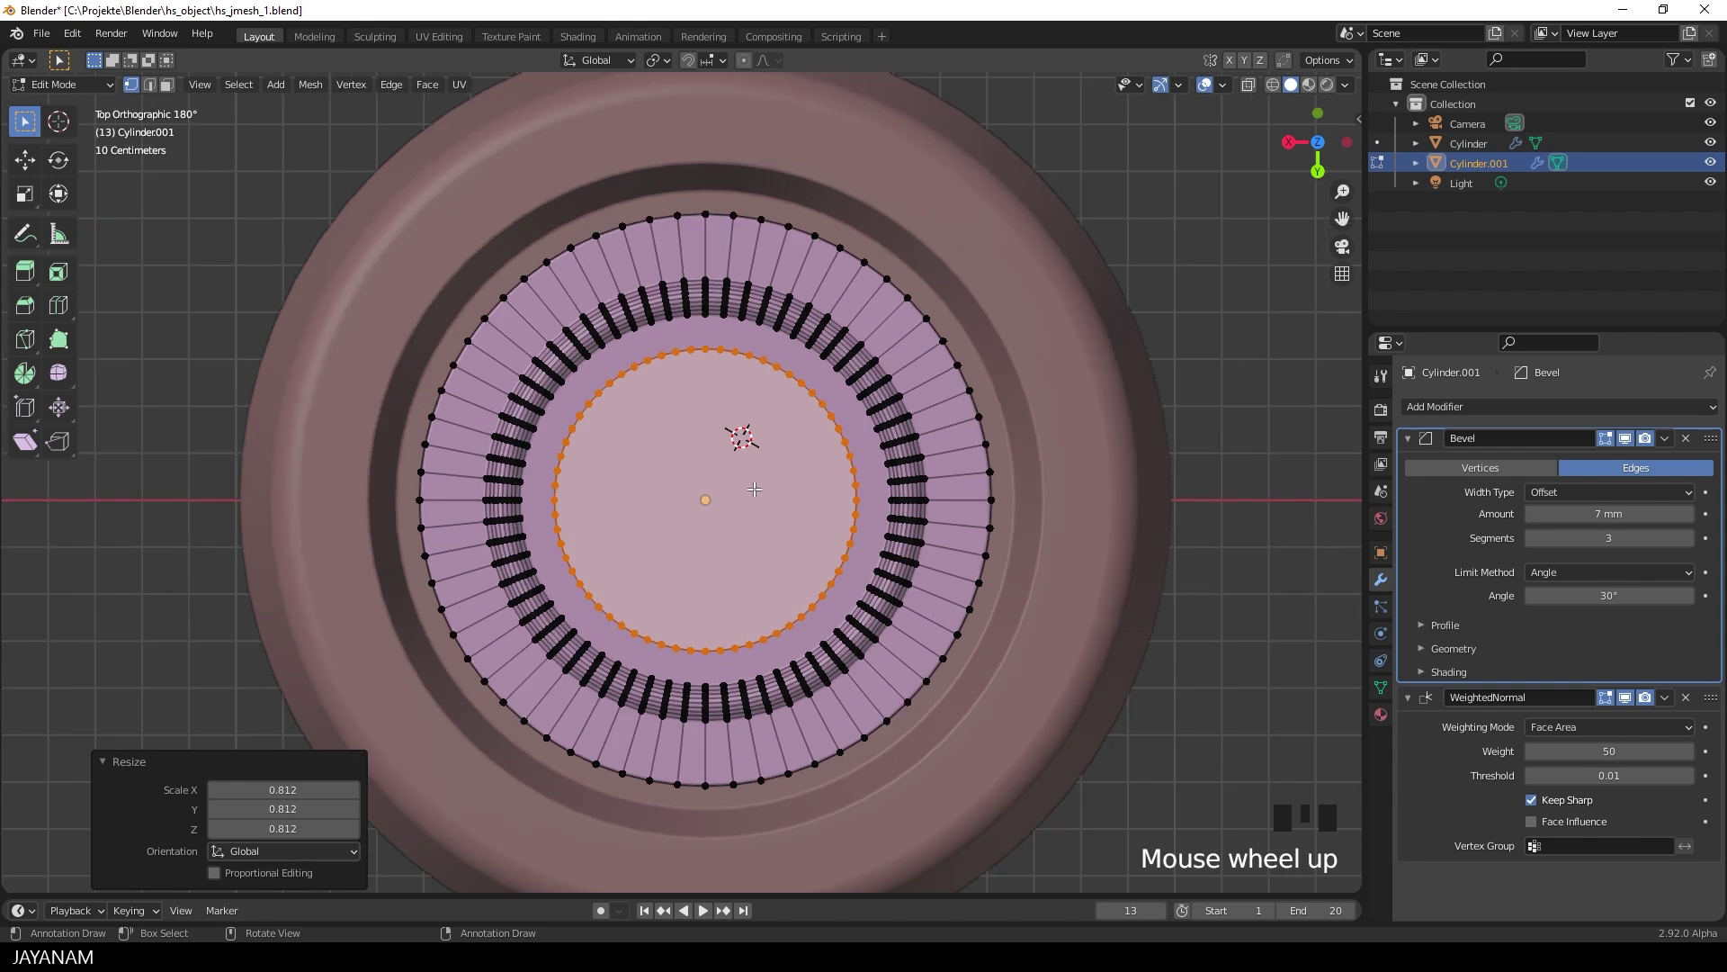
left_click(556, 499)
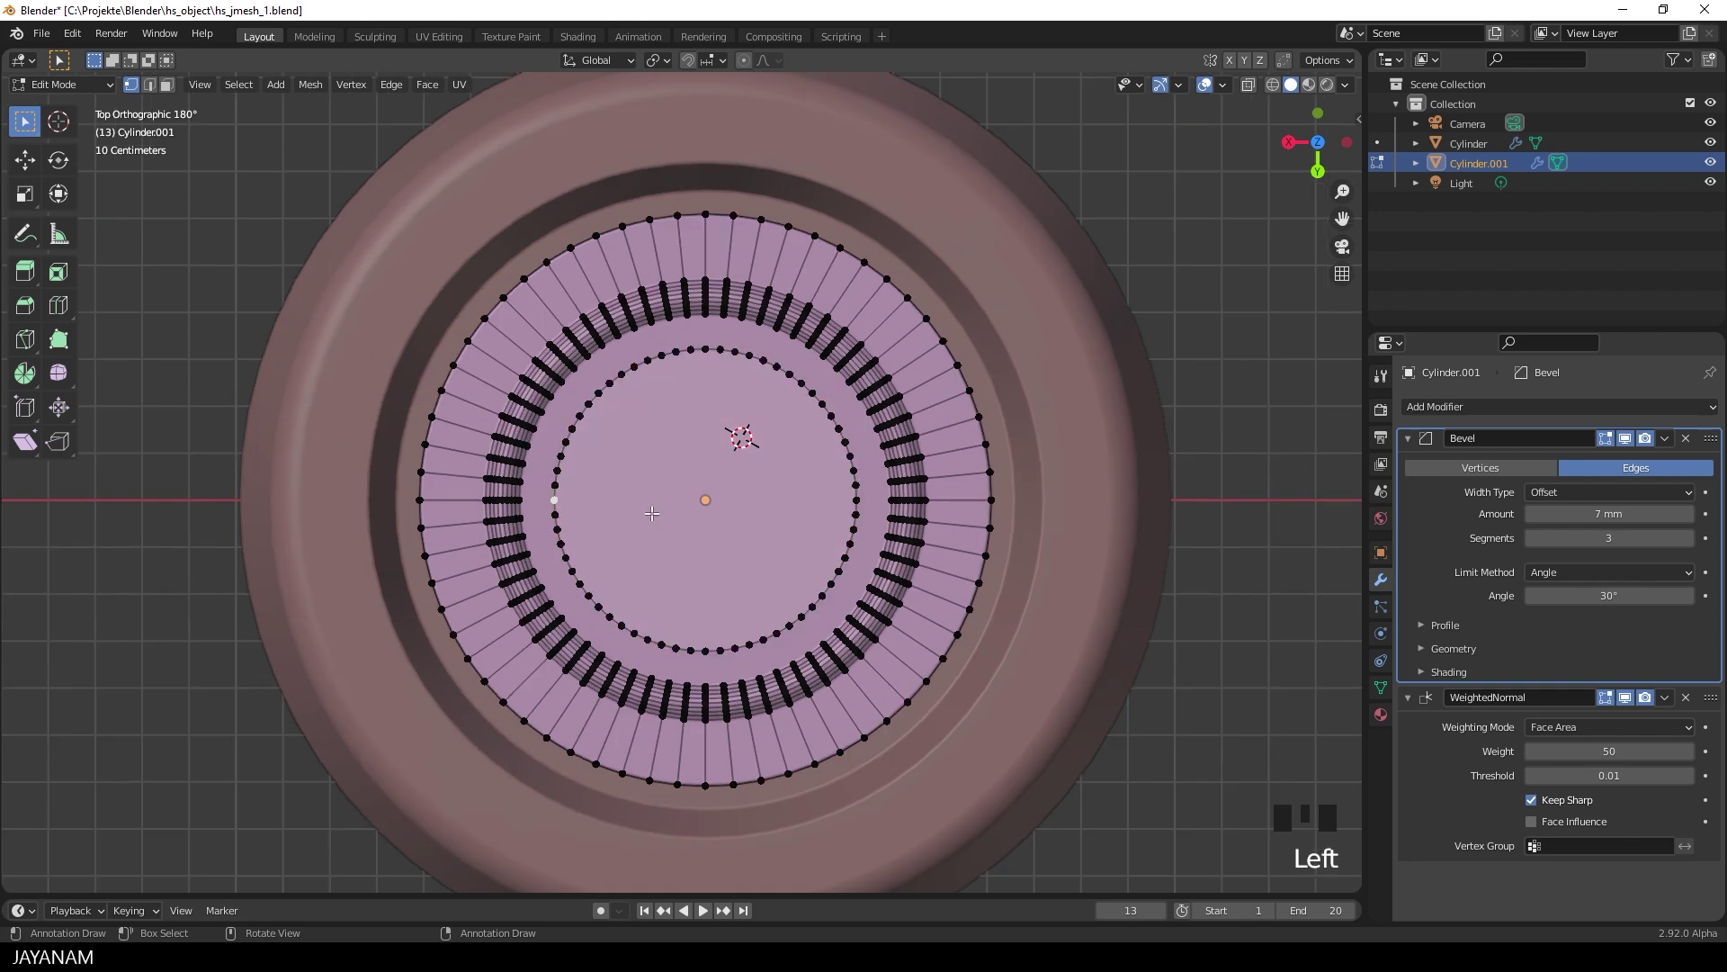
left_click(856, 501, "shift")
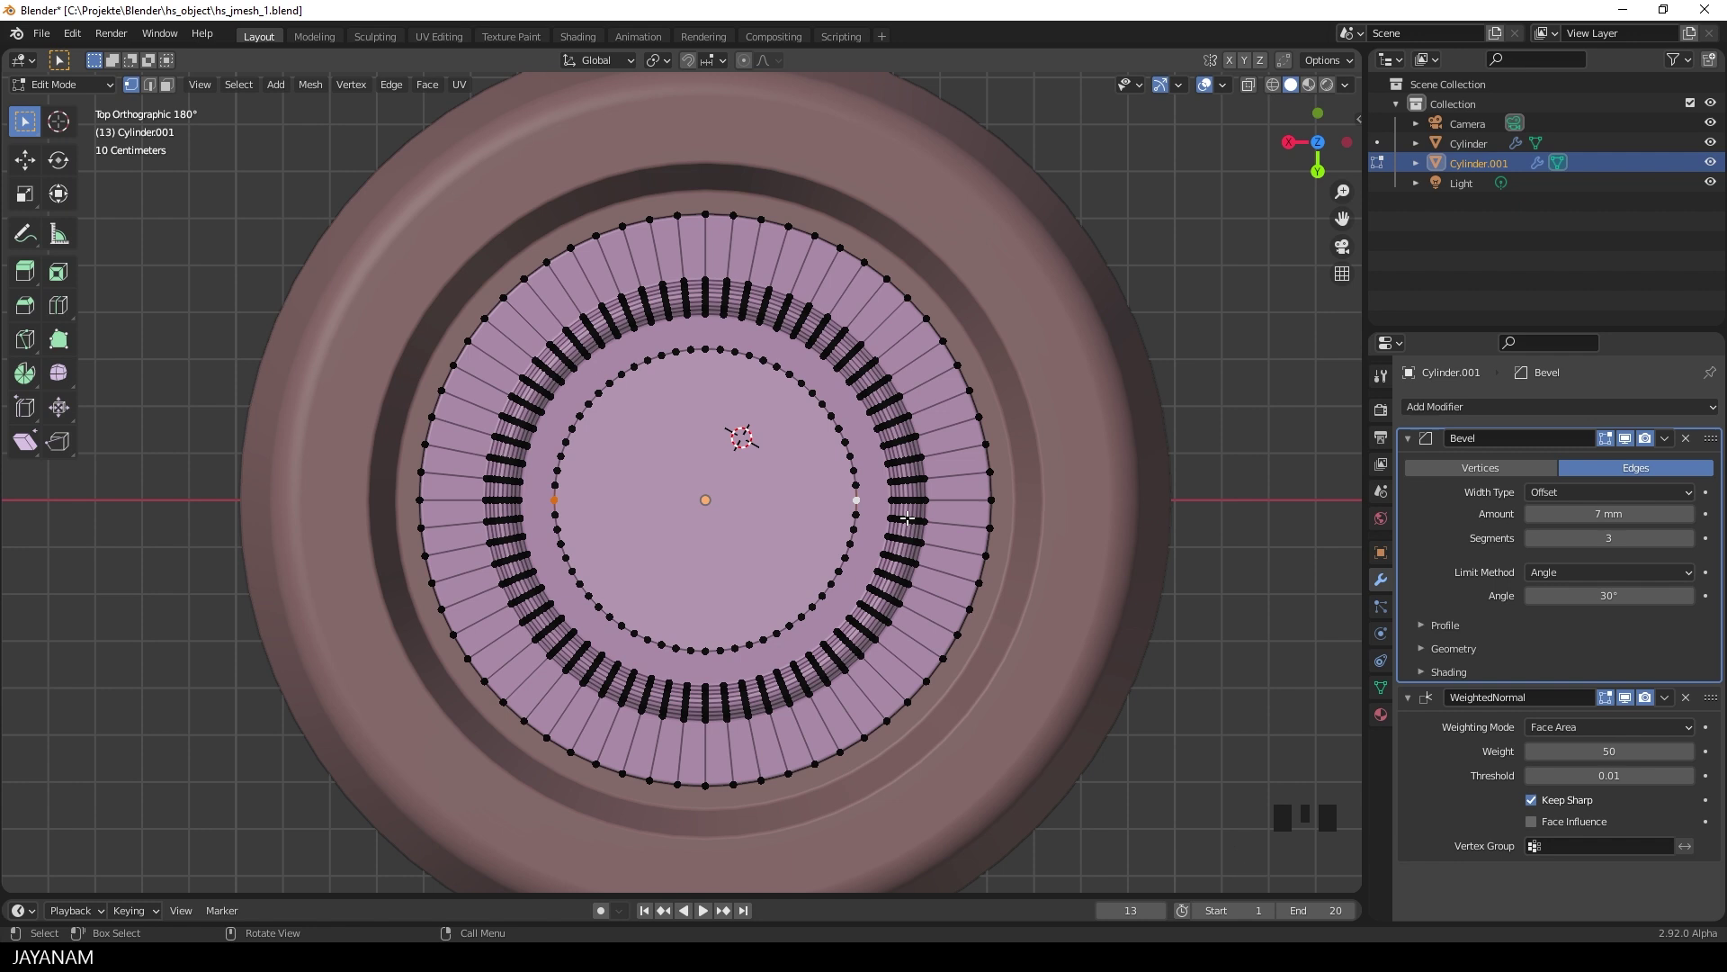
key("j")
left_click(704, 349)
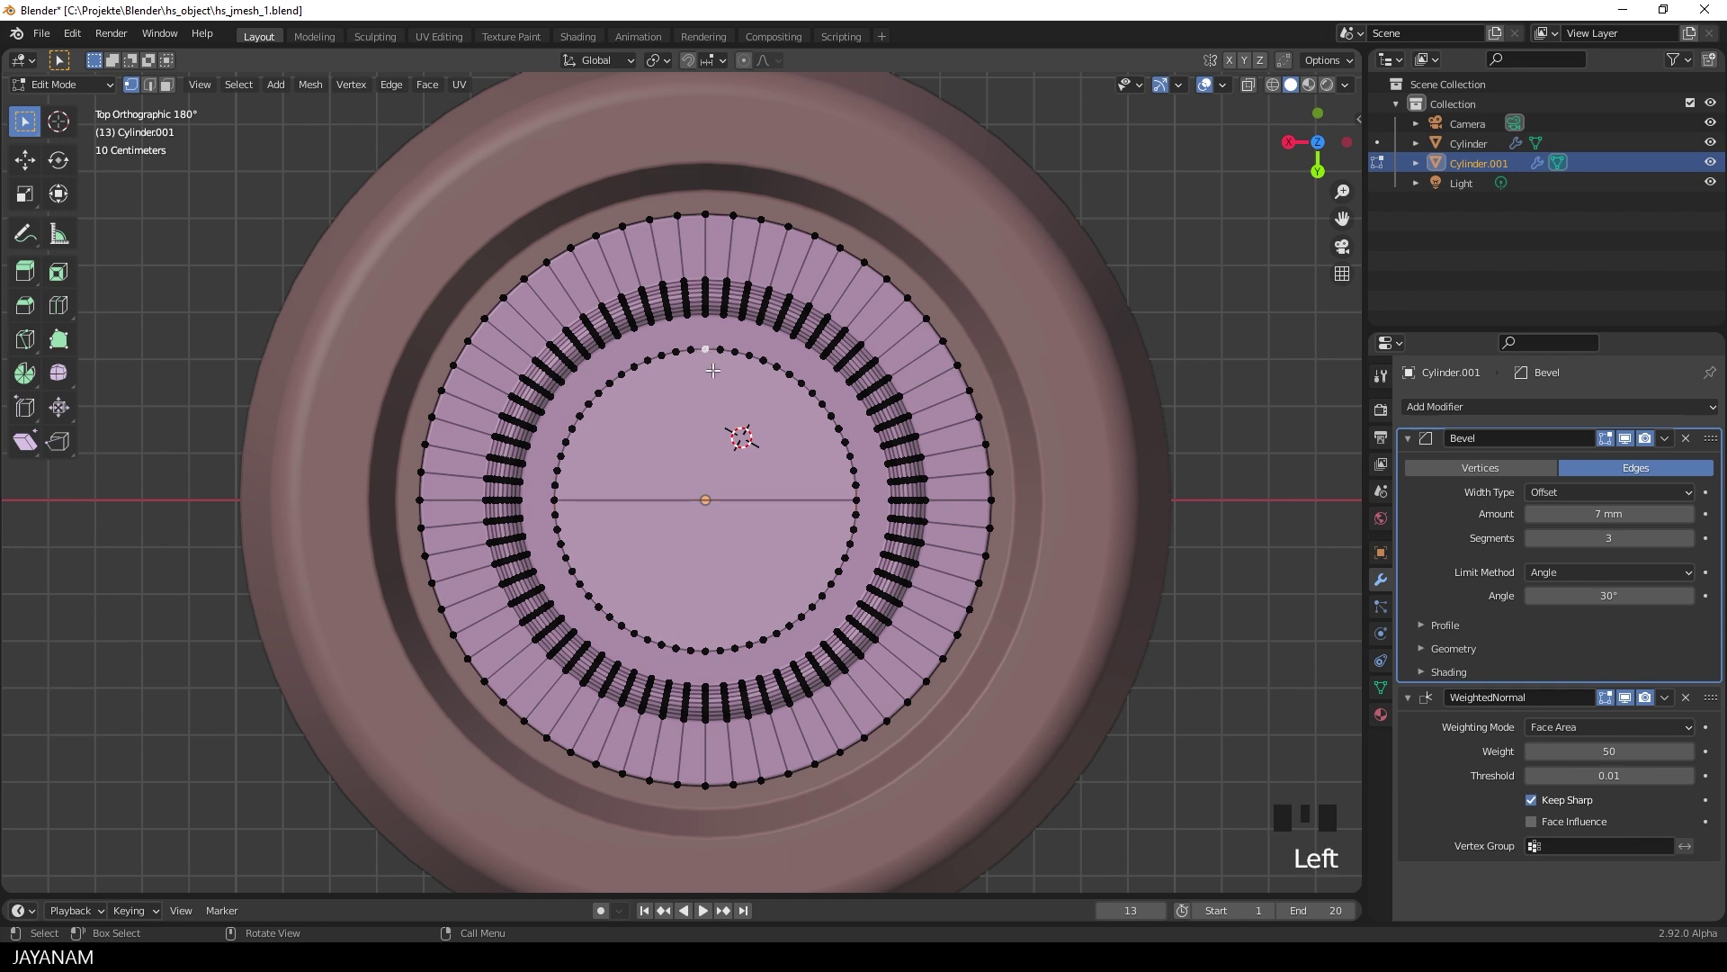
left_click(706, 651, "shift")
key("j")
key("Tab")
key("Tab")
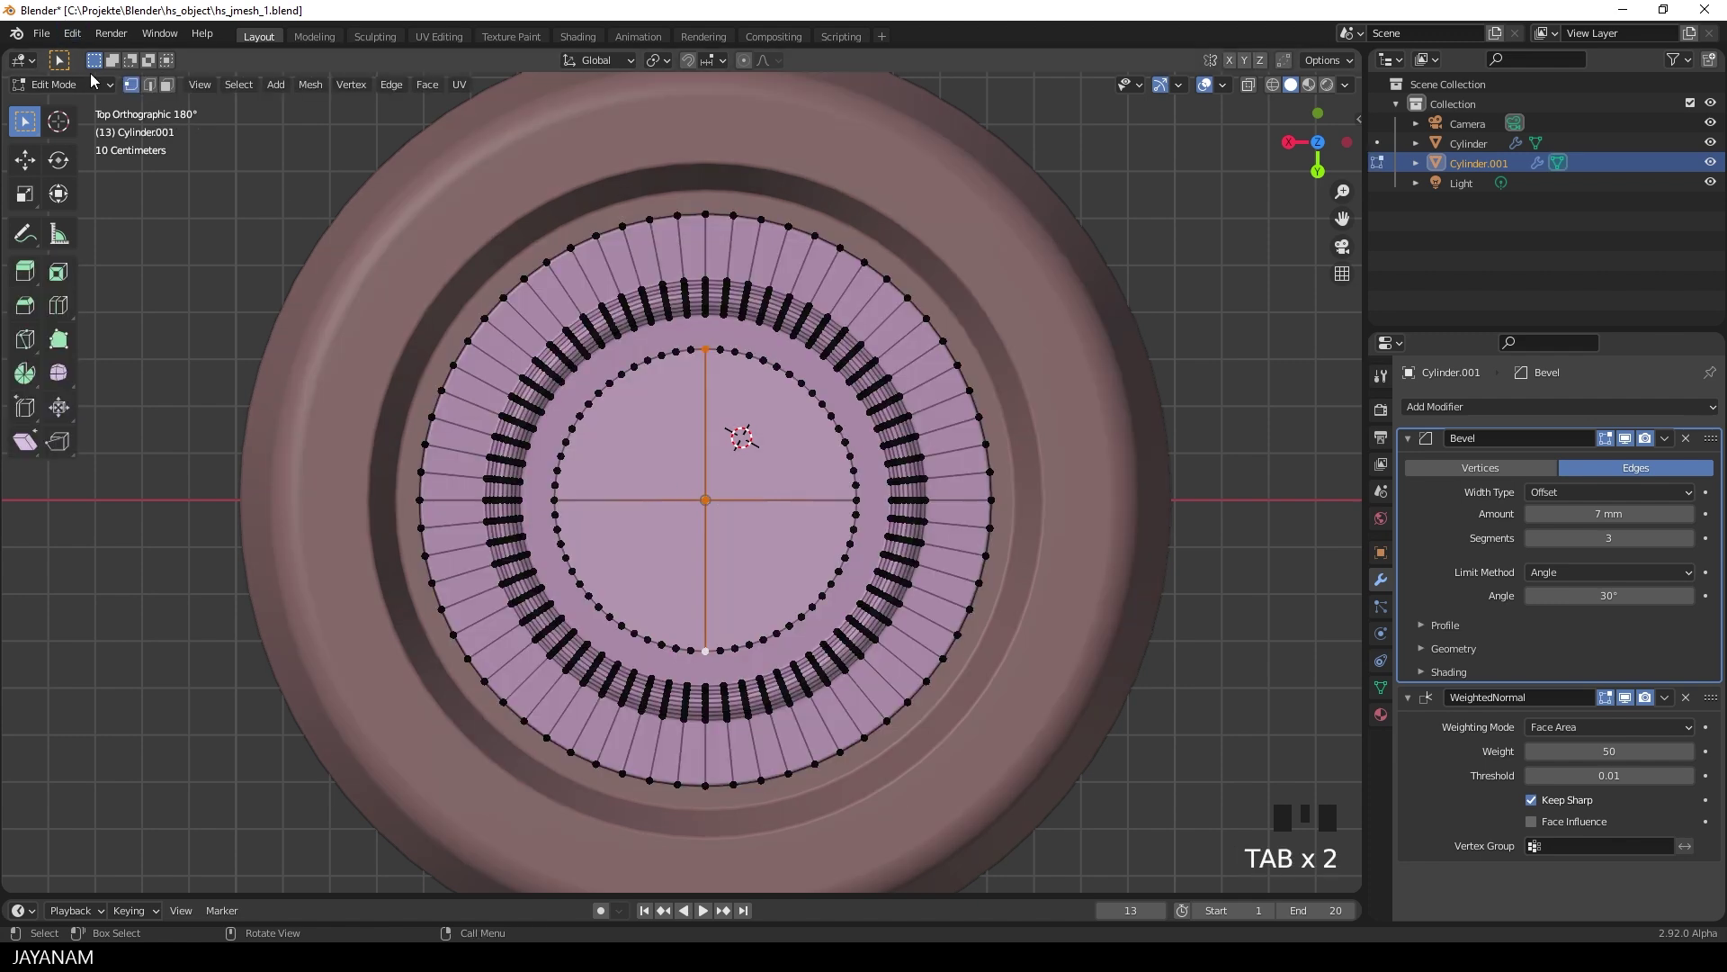
Delete the bottom-left, bottom-right and top-right quarters, keeping the top-left quarter selected.
left_click(167, 85)
left_click(630, 567)
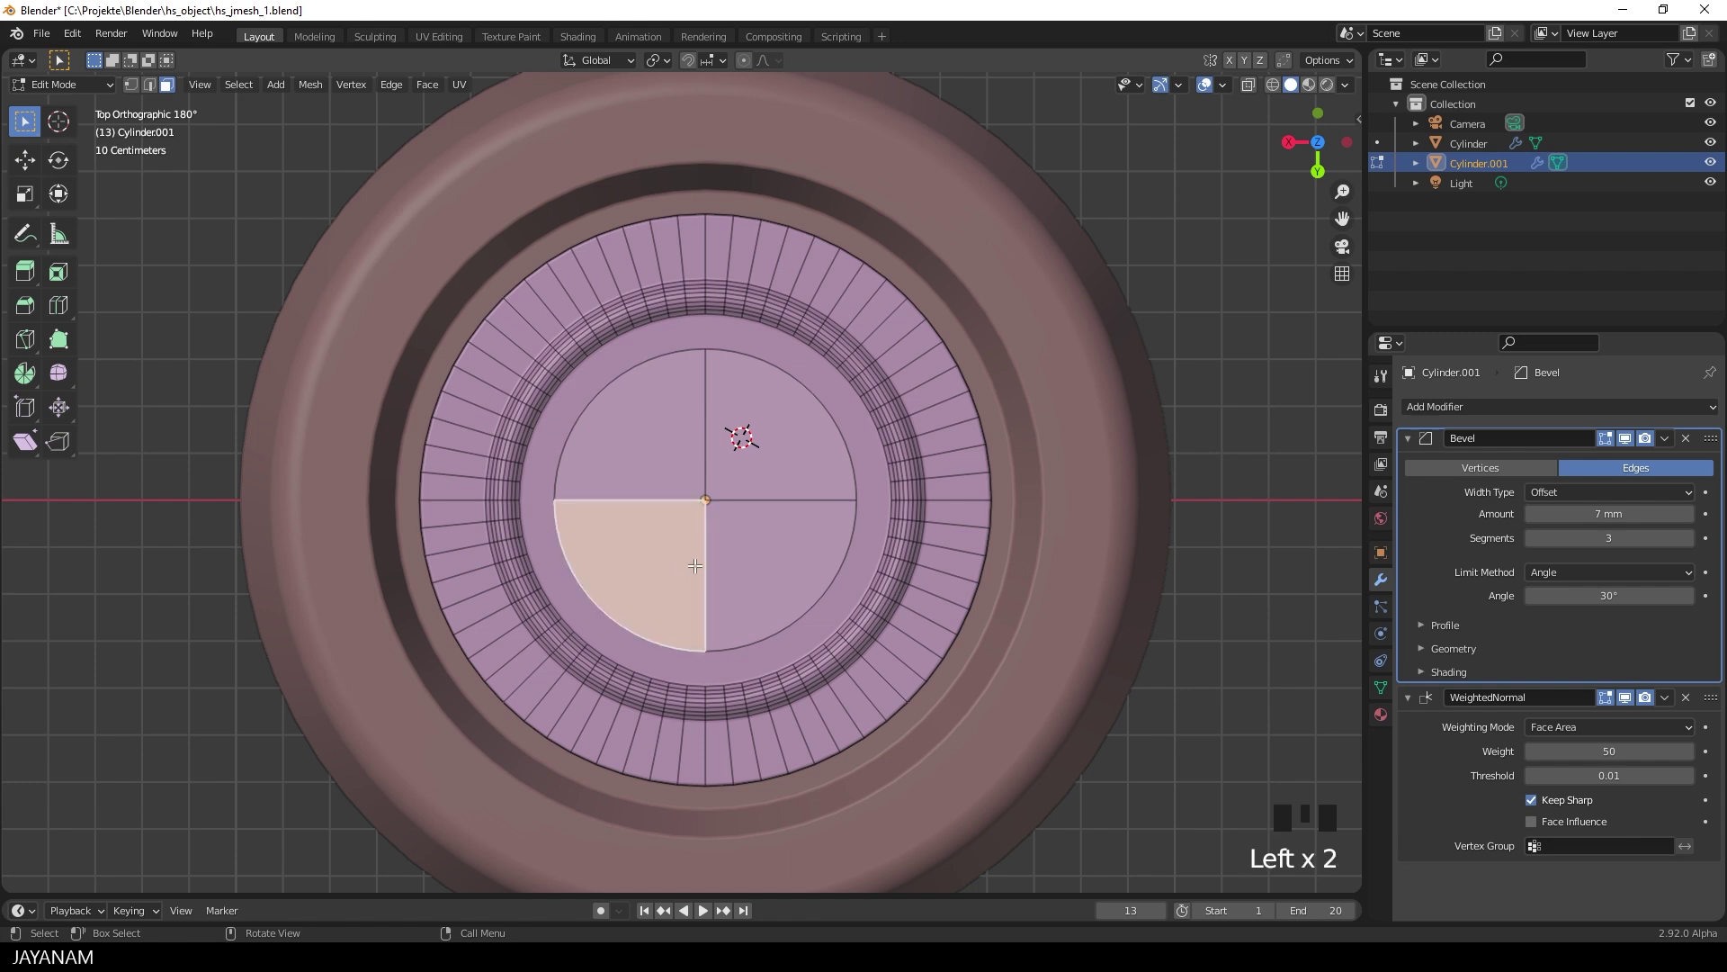
left_click(760, 540, "shift")
left_click(766, 452, "shift")
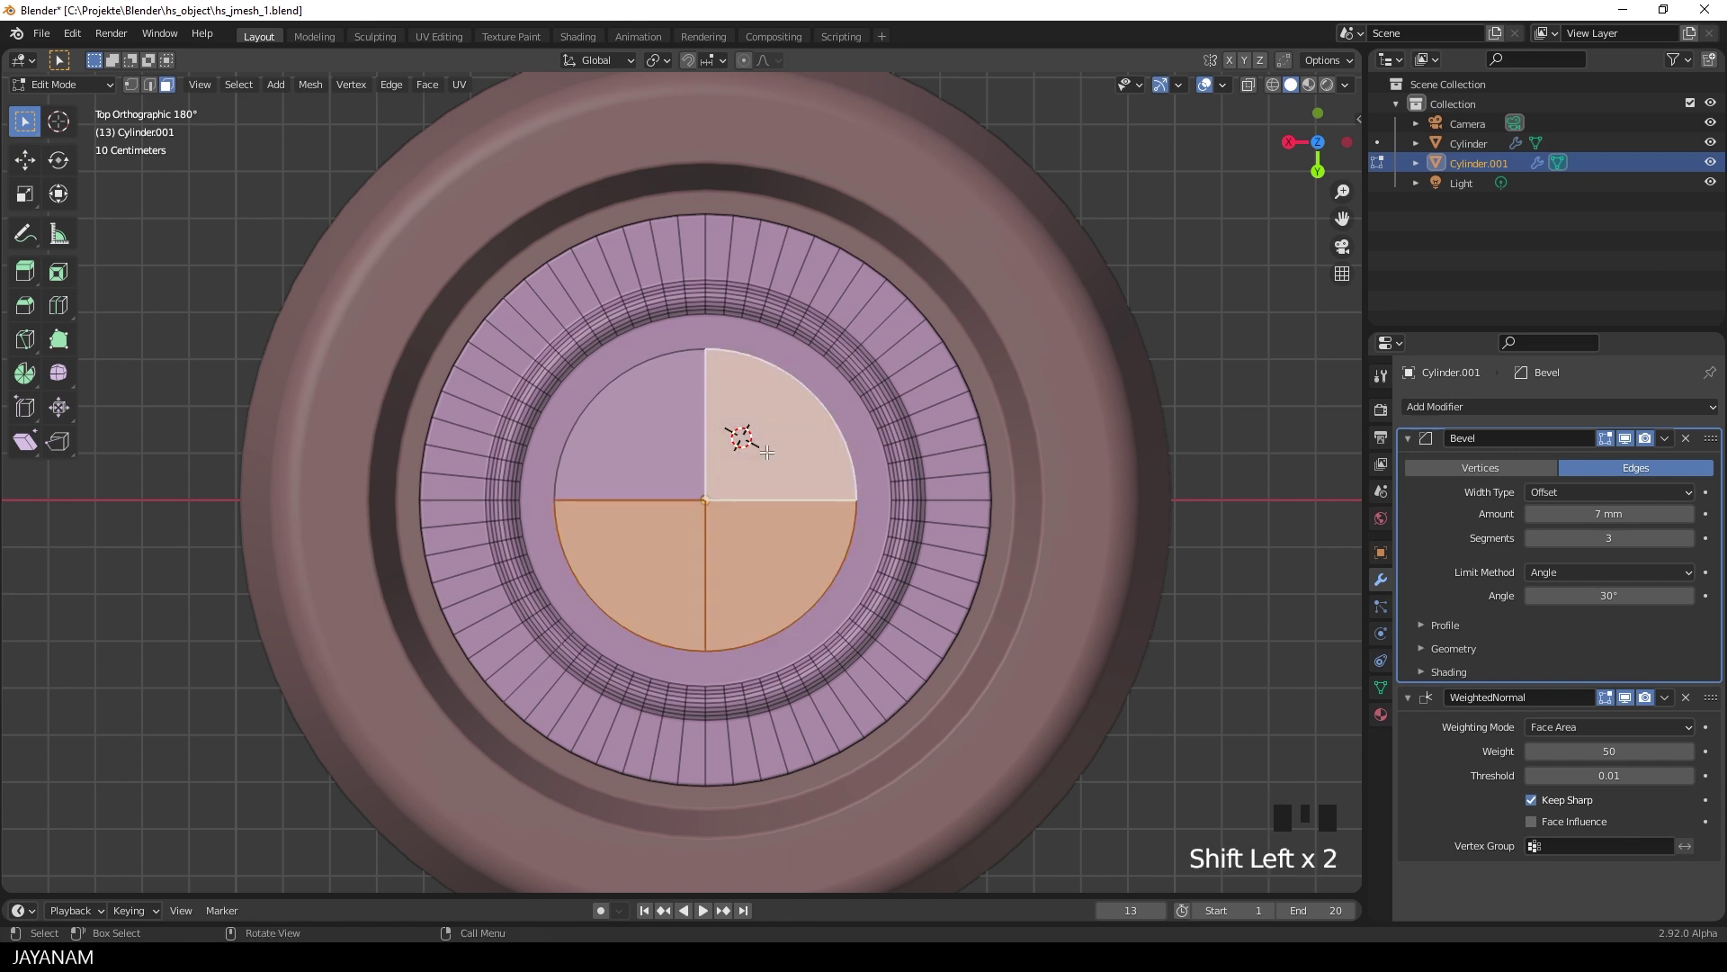
key("Delete")
left_click(725, 489)
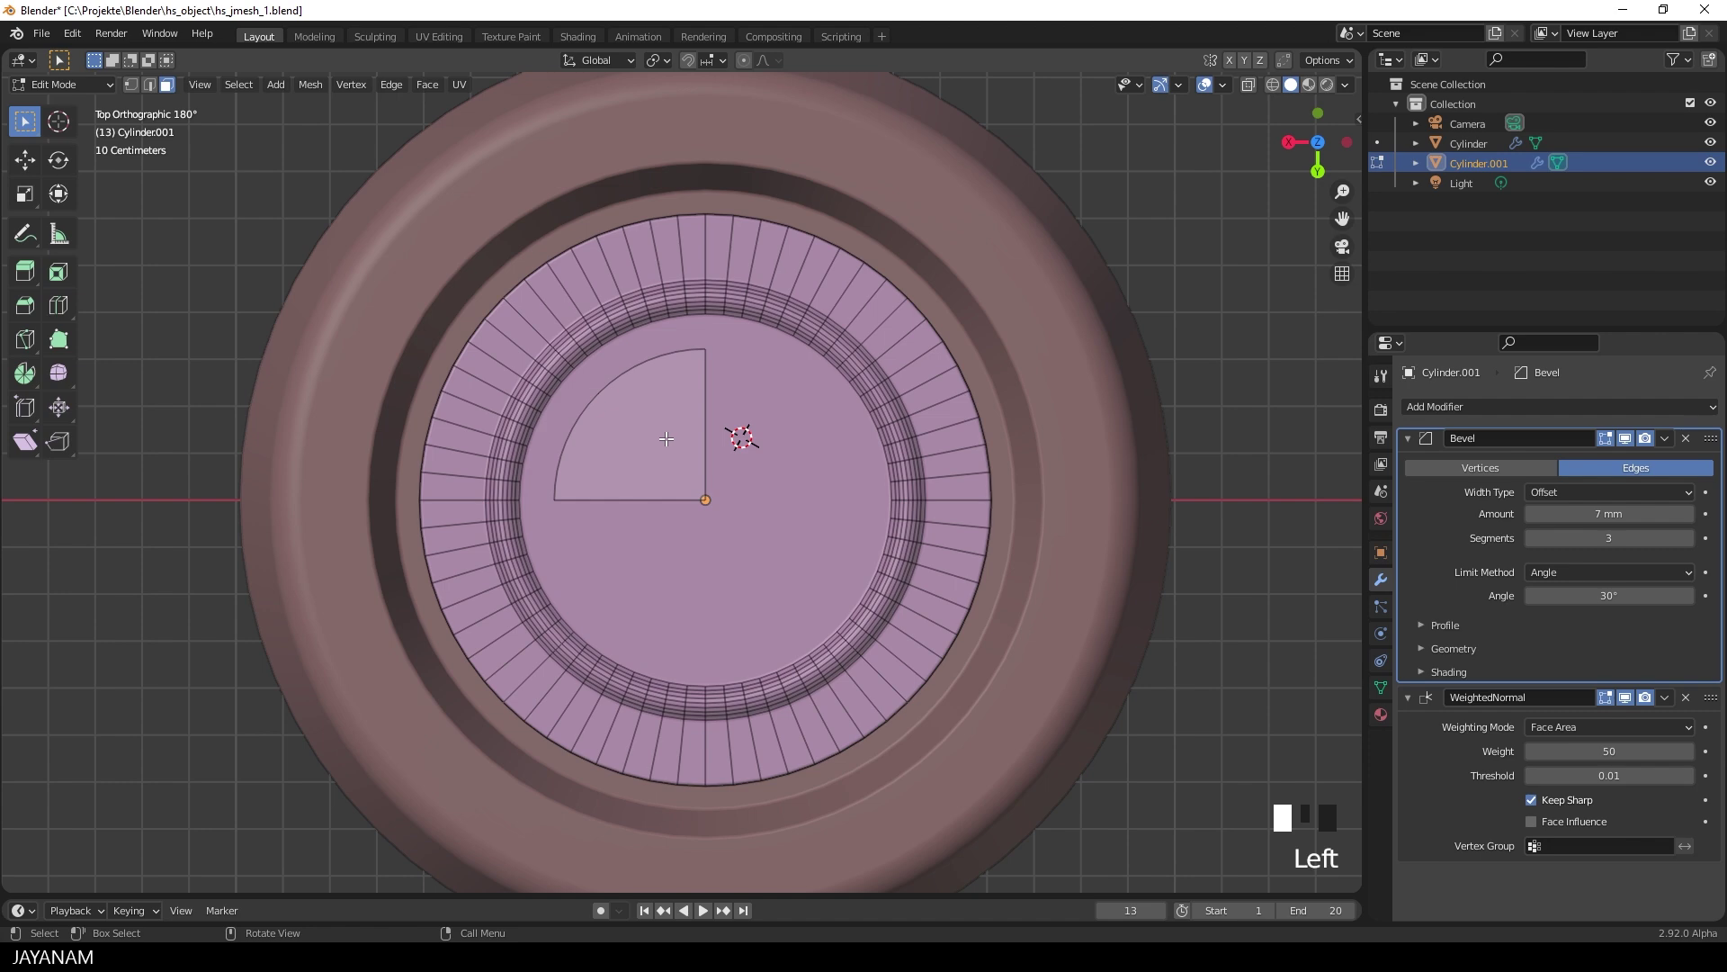
left_click(666, 438)
middle_click_drag(665, 438, 760, 299)
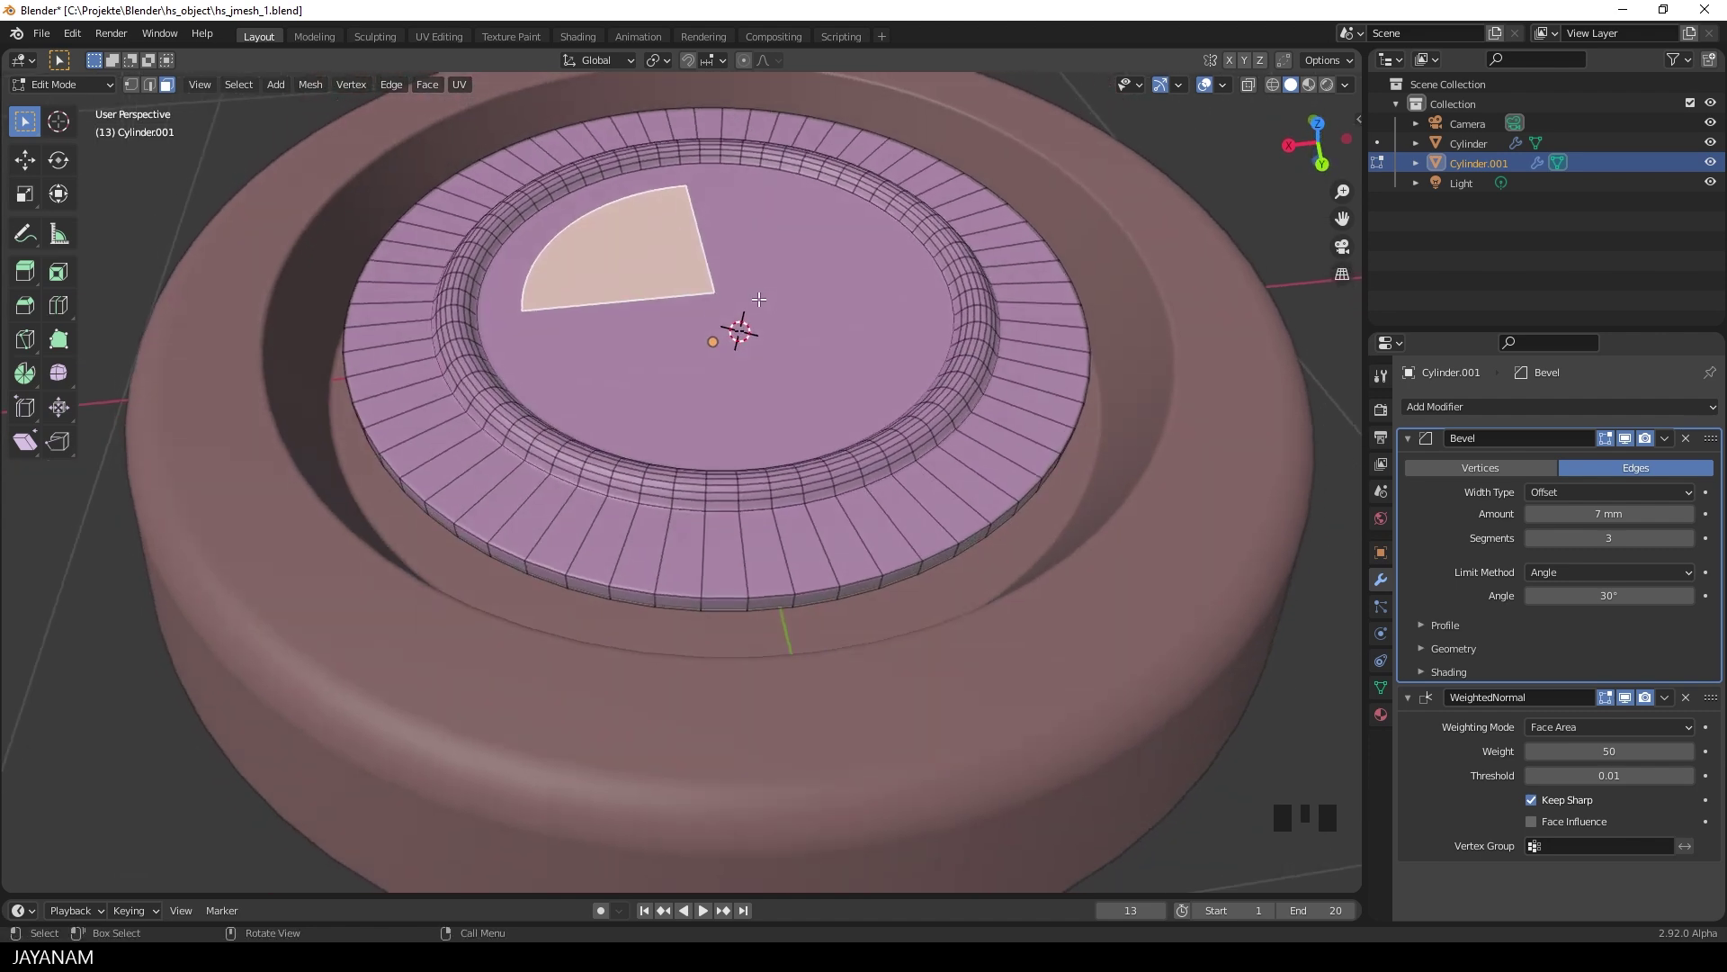
Separate the quarter face as Cylinder.002 and raise it slightly along Z.
key("p")
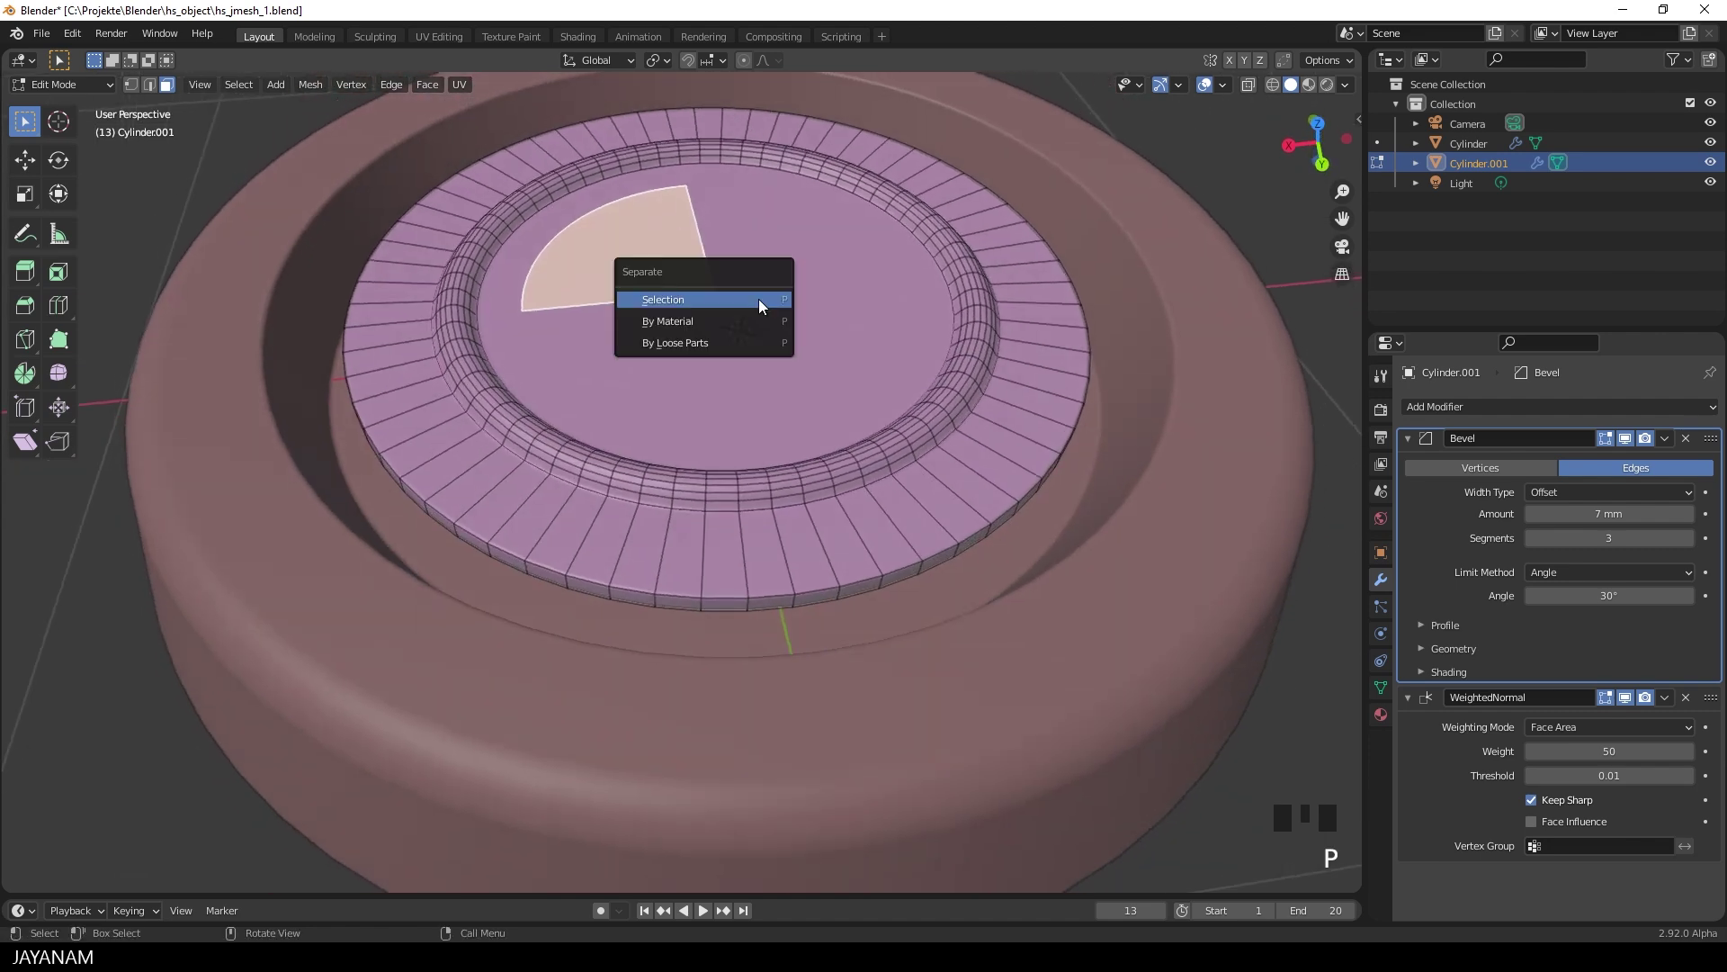
left_click(758, 298)
middle_click_drag(756, 302, 733, 325)
key("Tab")
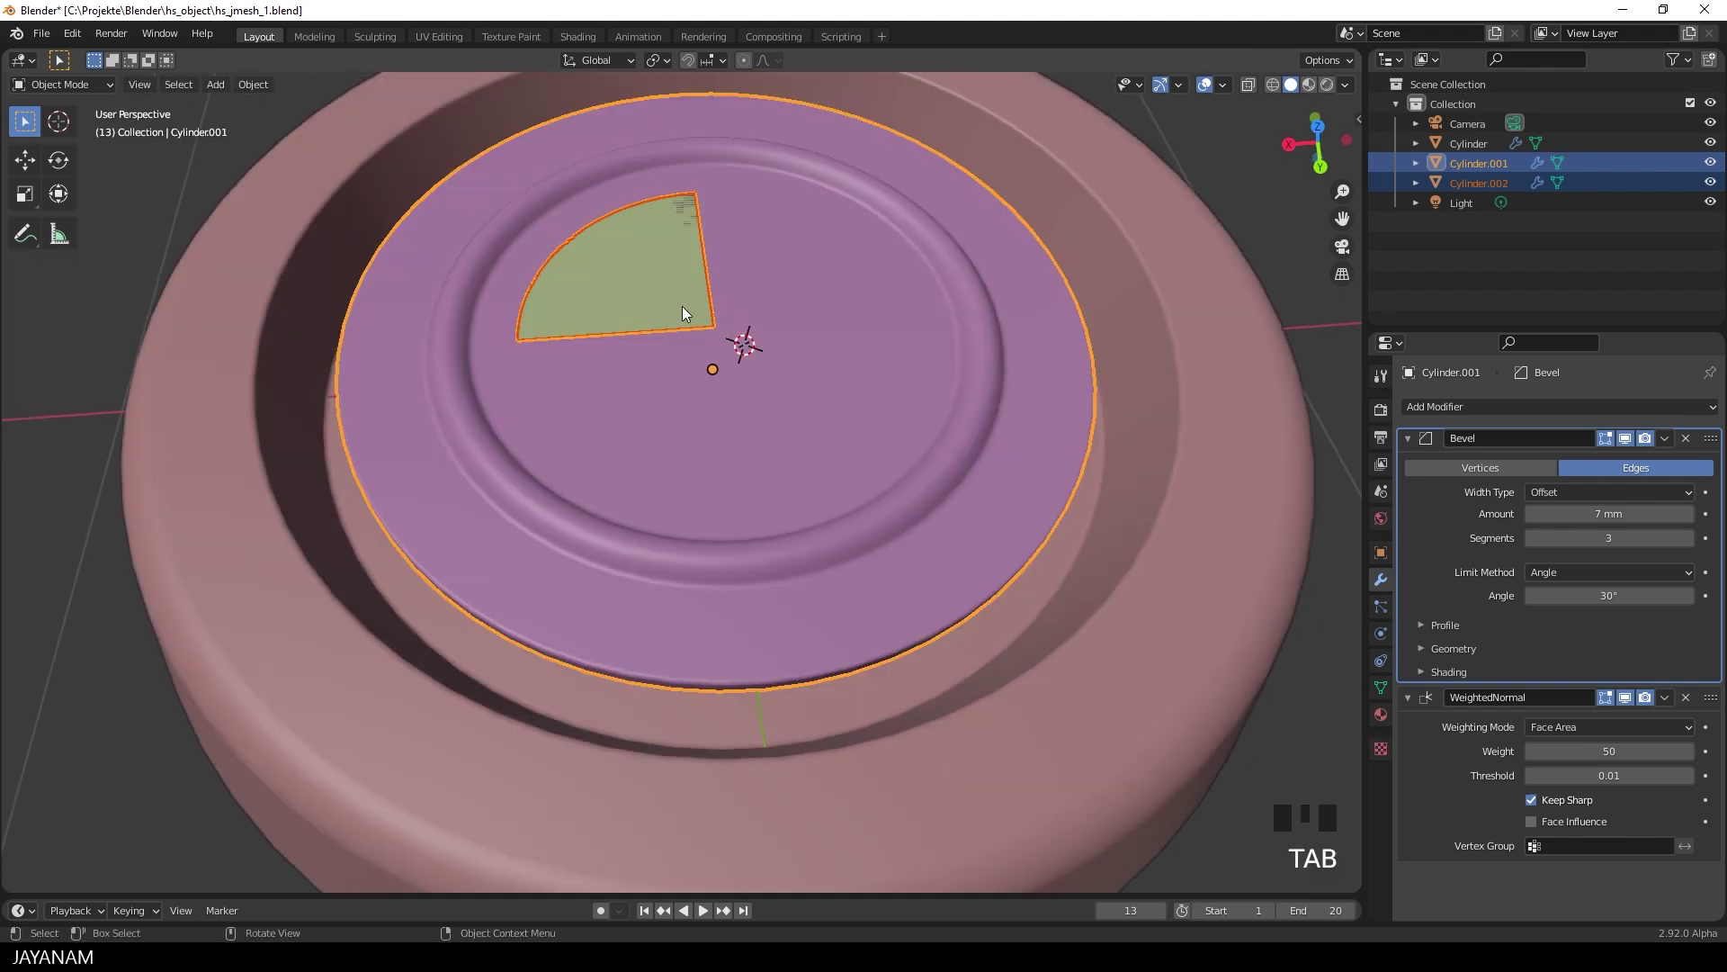
left_click(684, 308)
scroll(695, 318, "down", 2)
key("g")
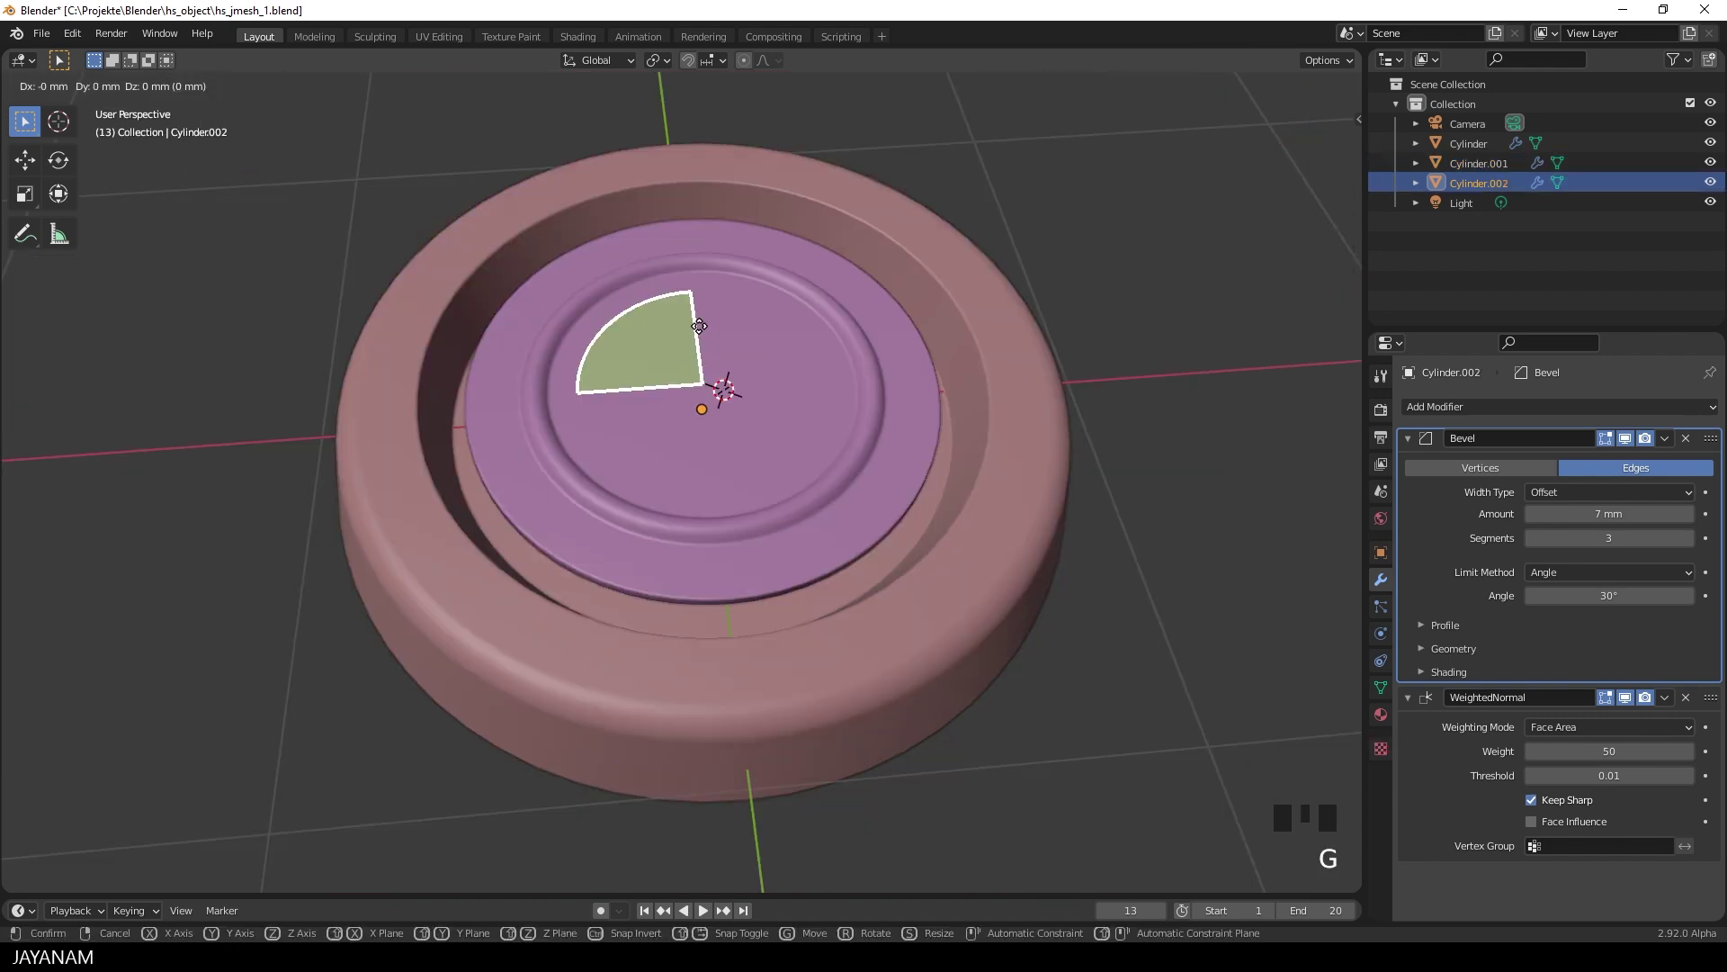
key("z")
left_click(701, 316)
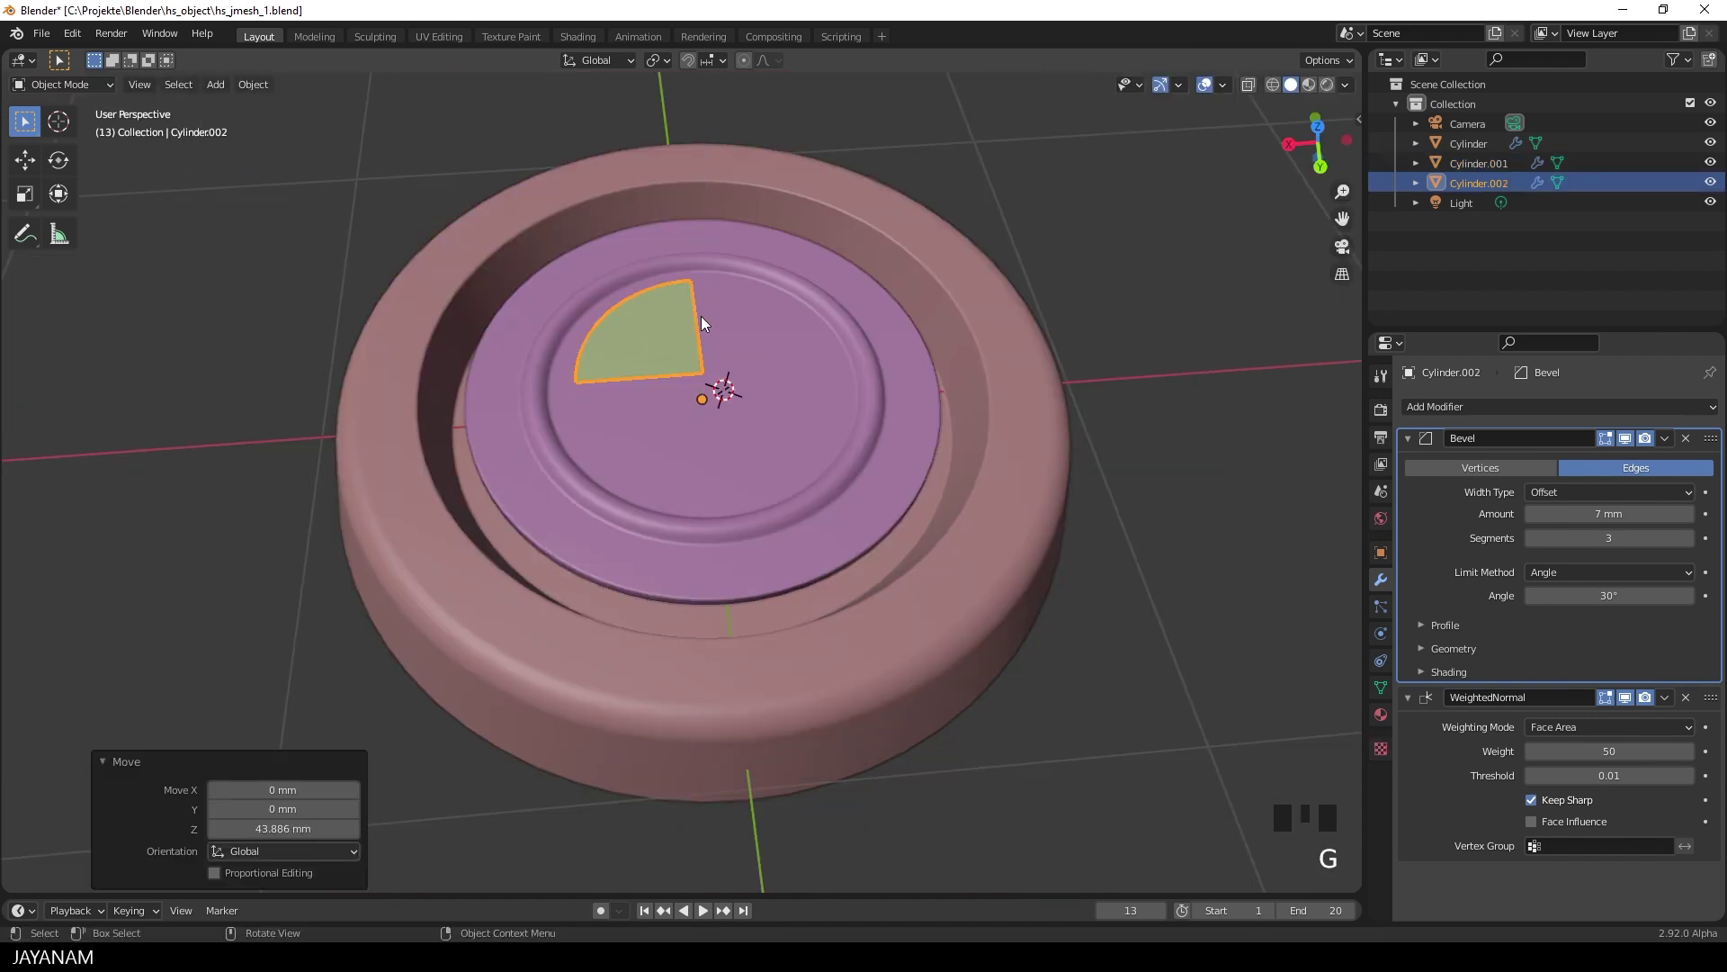
Extrude the quarter face 173.15 mm downward into a wedge and scale it to 0.793.
key("Tab")
key("a")
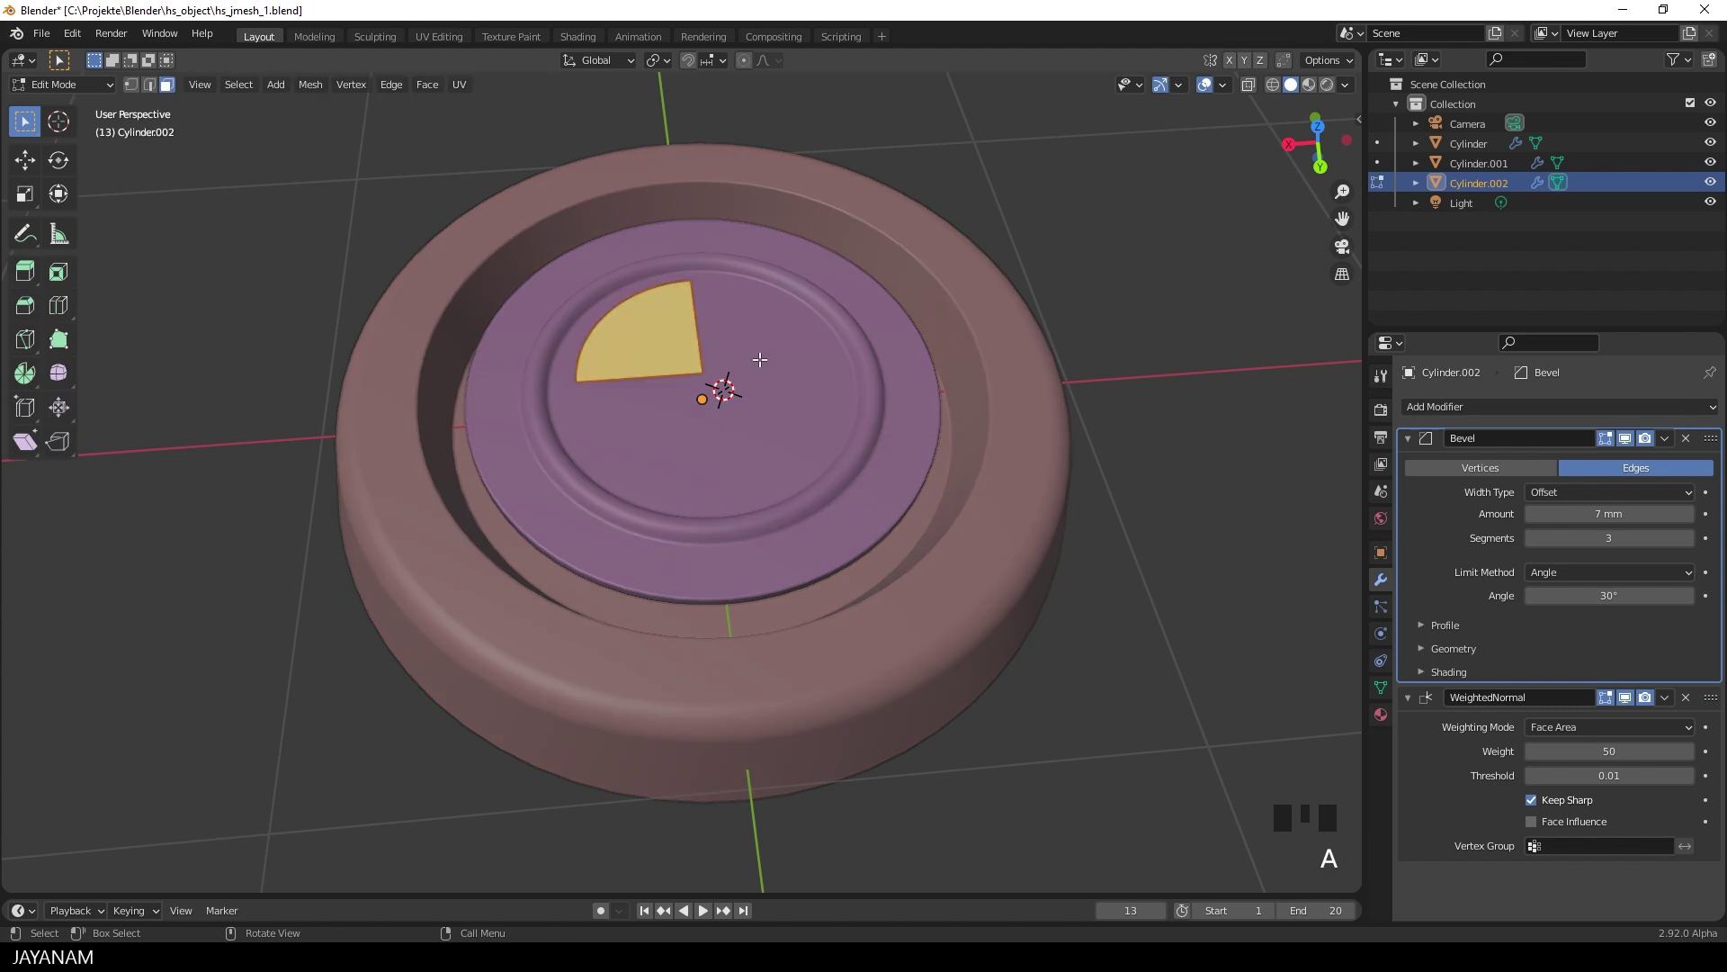
key("e")
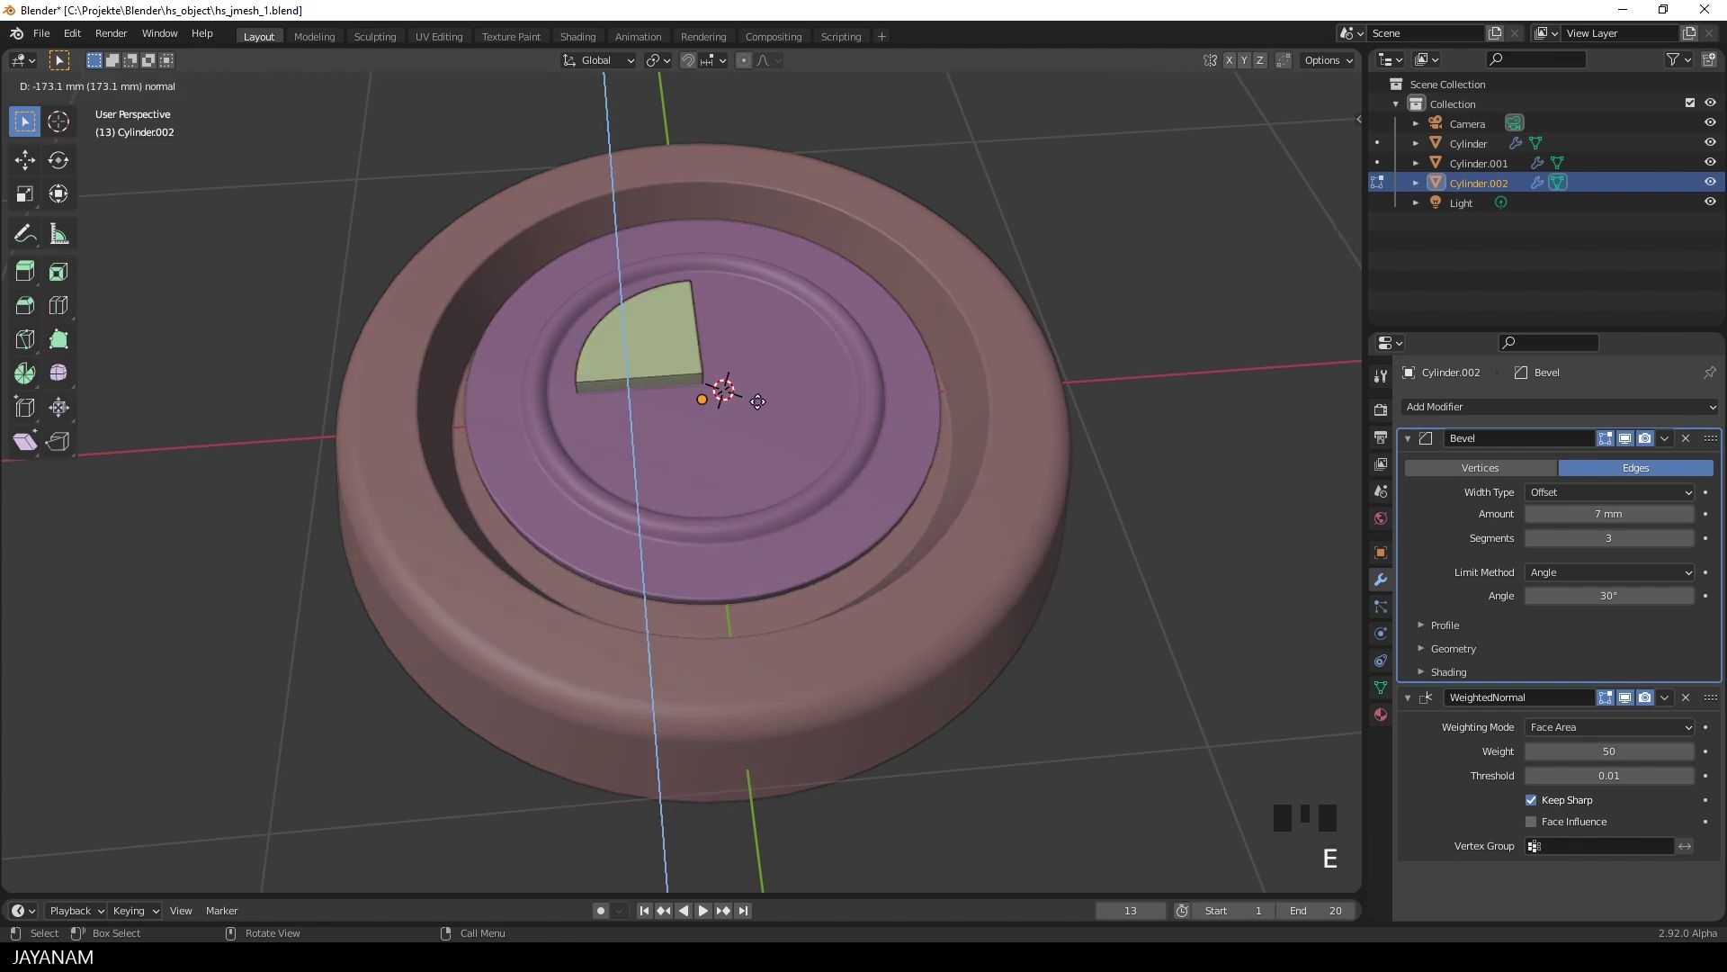
left_click(757, 400)
middle_click_drag(758, 401, 816, 494)
key("Tab")
key("Tab")
key("a")
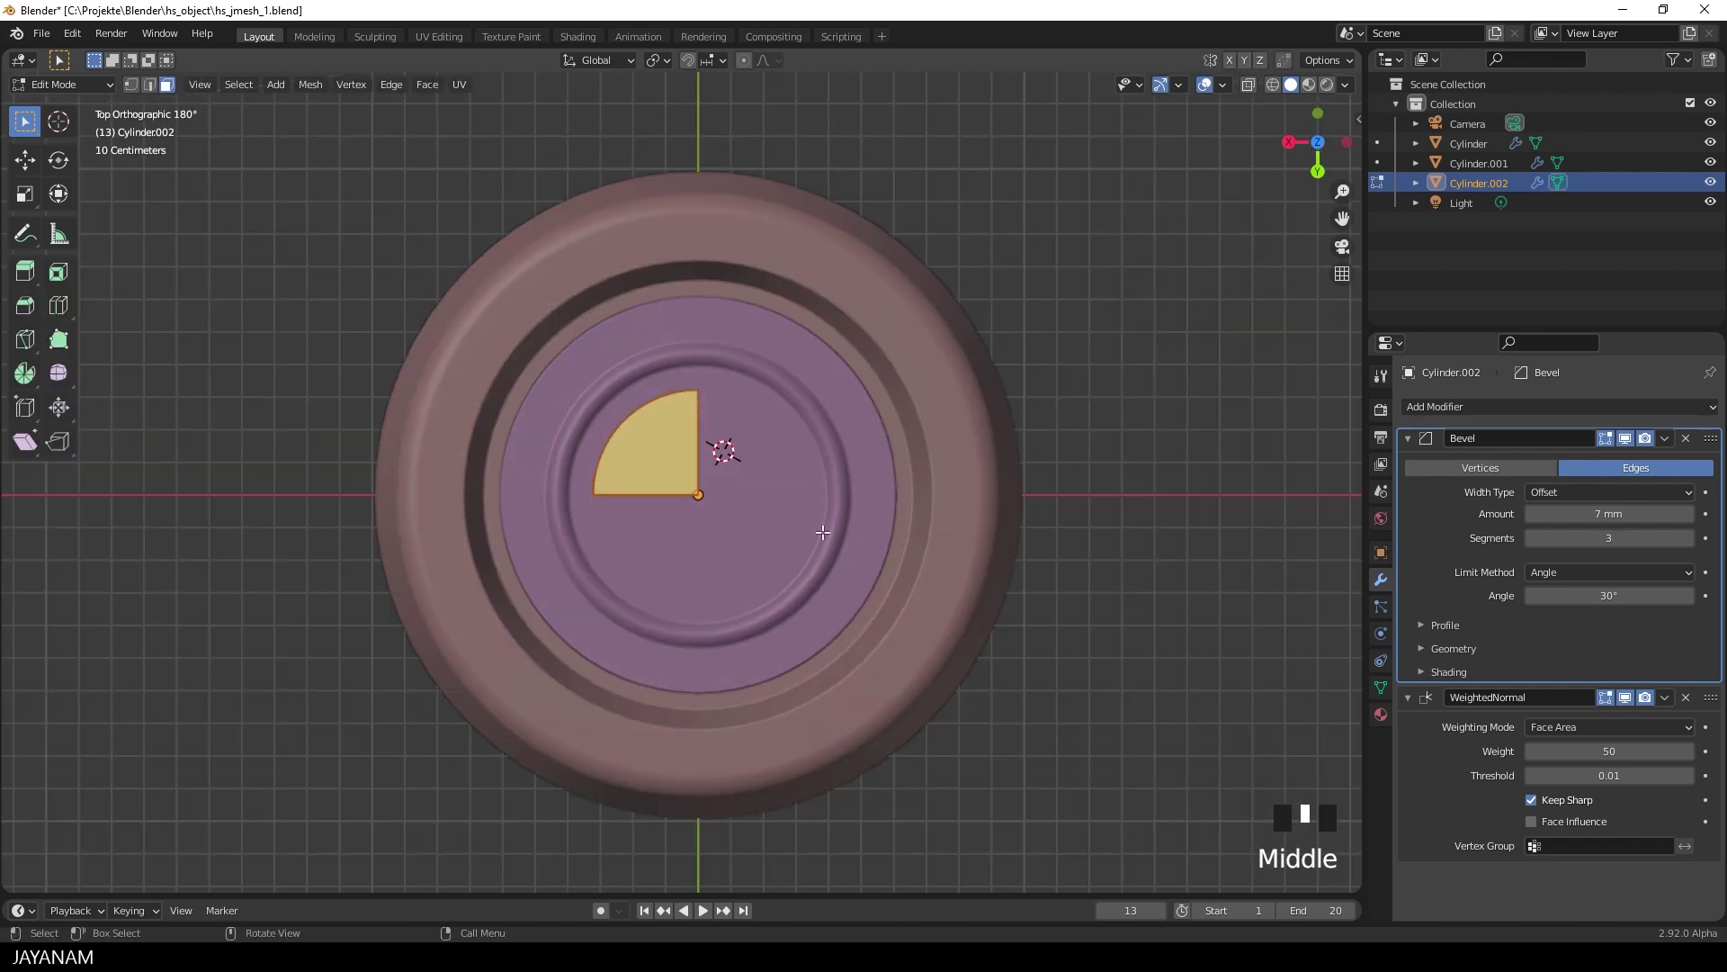
key("s")
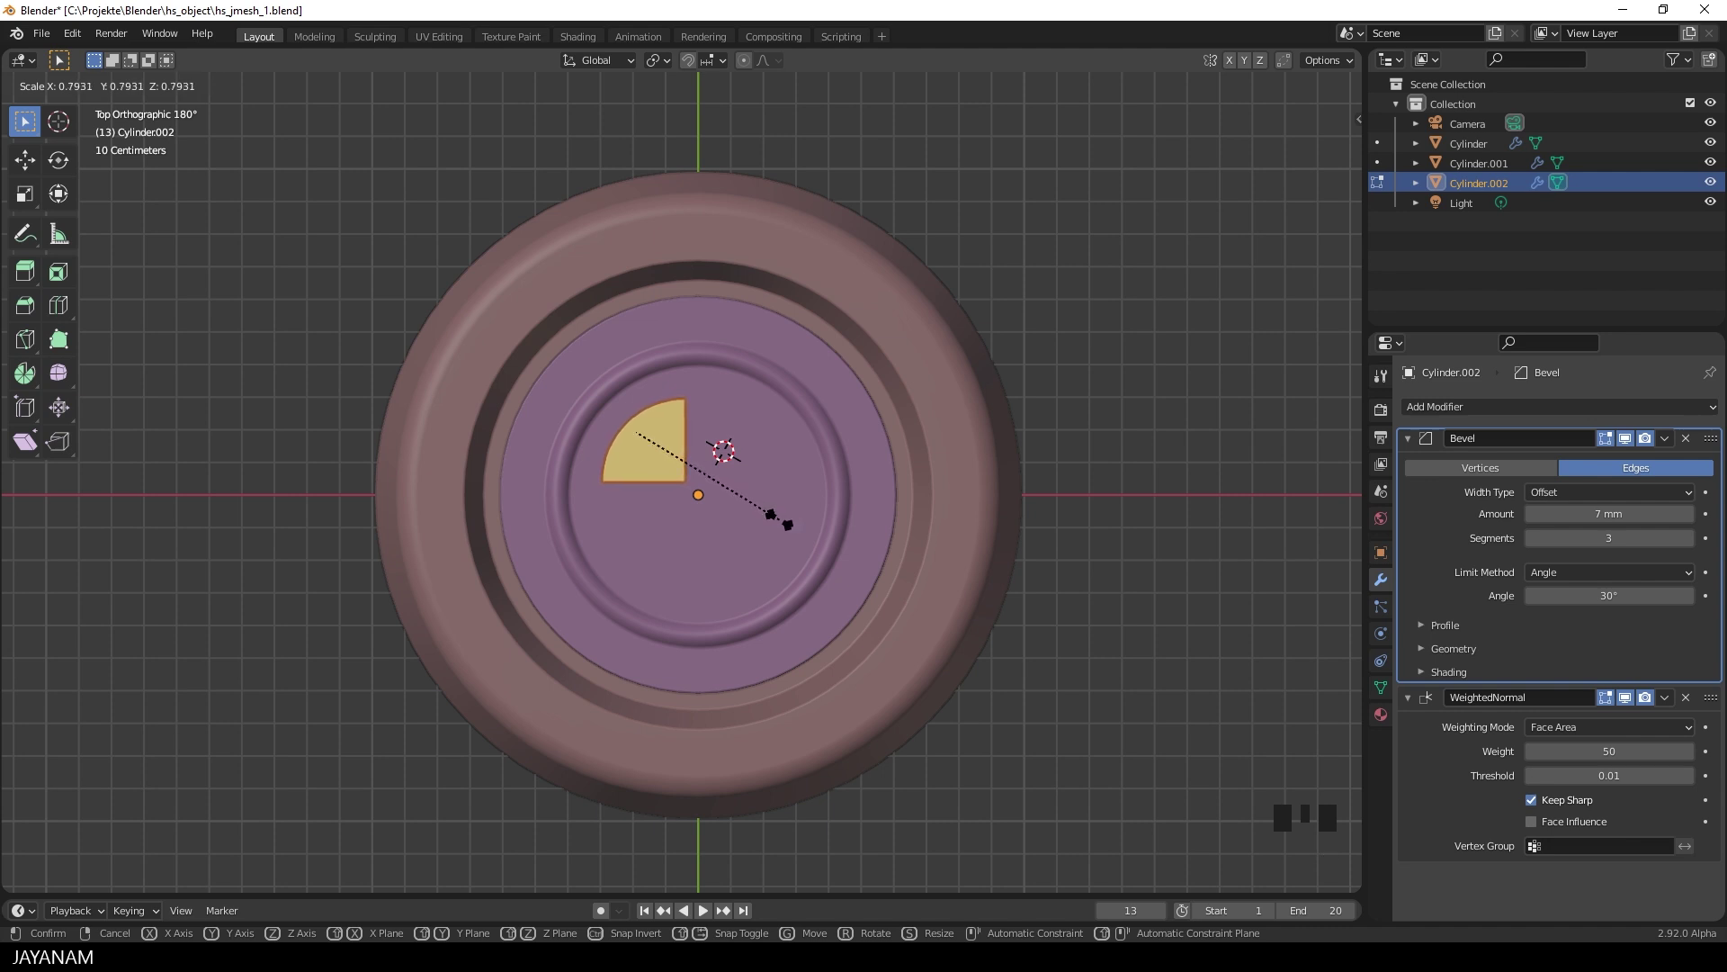
left_click(779, 519)
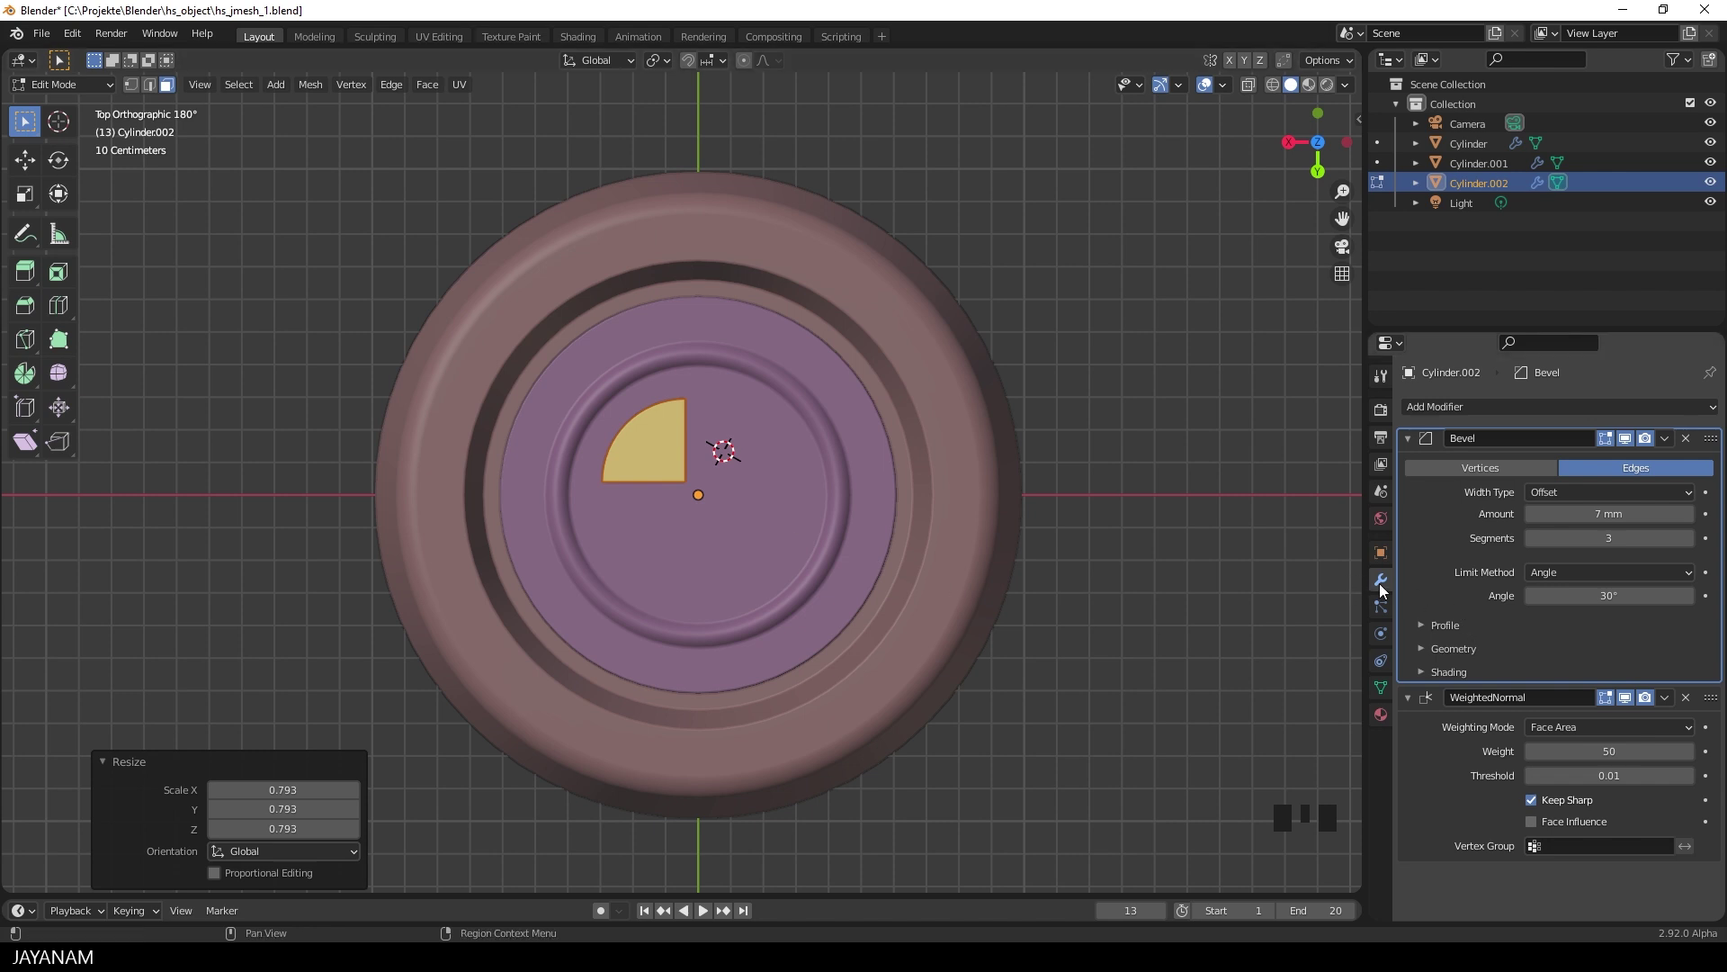
Add a Mirror modifier on X and Y, removing the wedge's Bevel and WeightedNormal modifiers.
left_click(1454, 408)
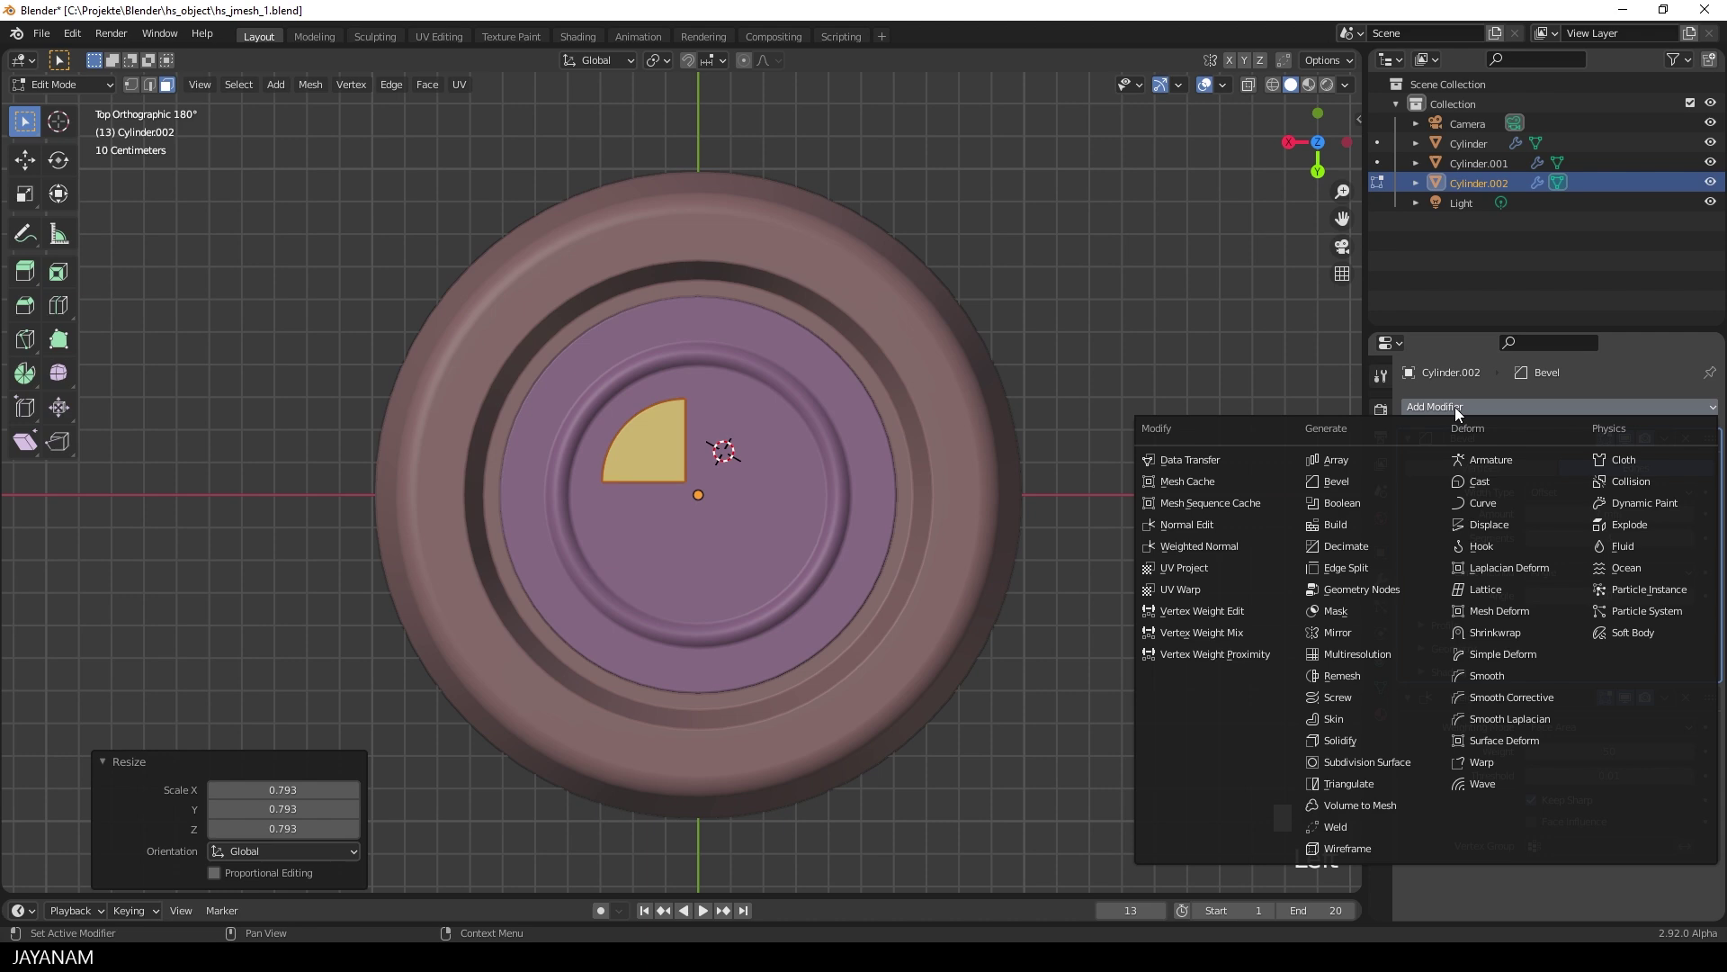
left_click(1342, 631)
middle_click_drag(1195, 603, 1207, 519)
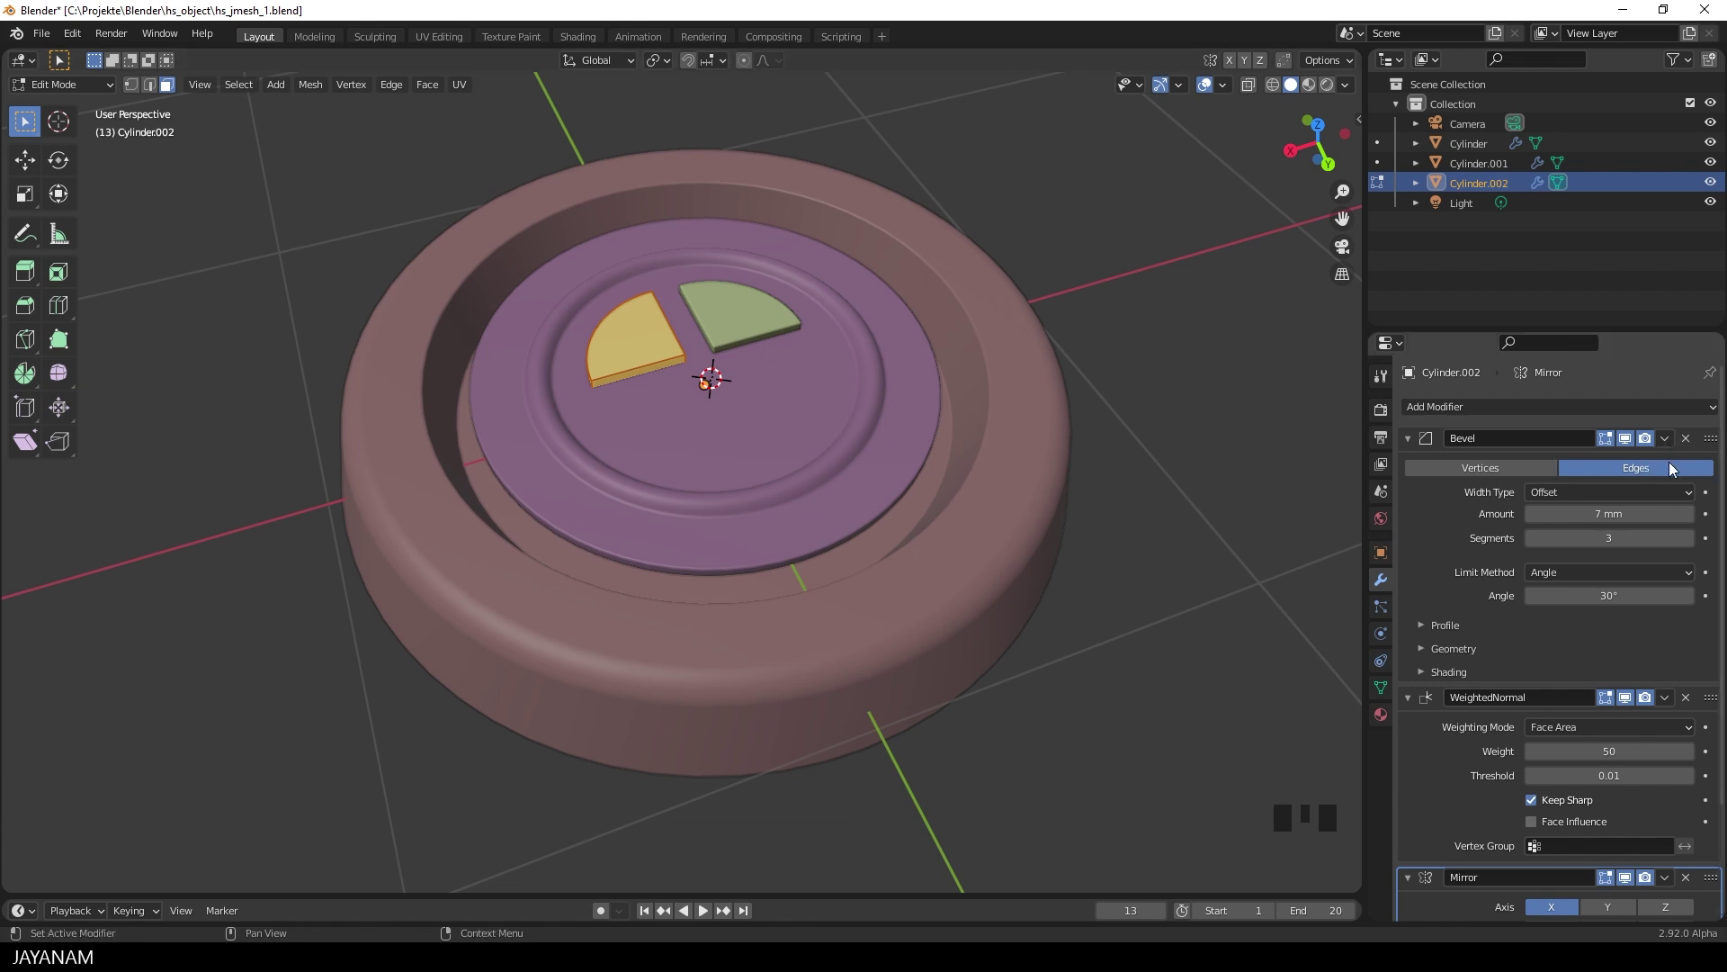
left_click(1688, 440)
left_click(1687, 441)
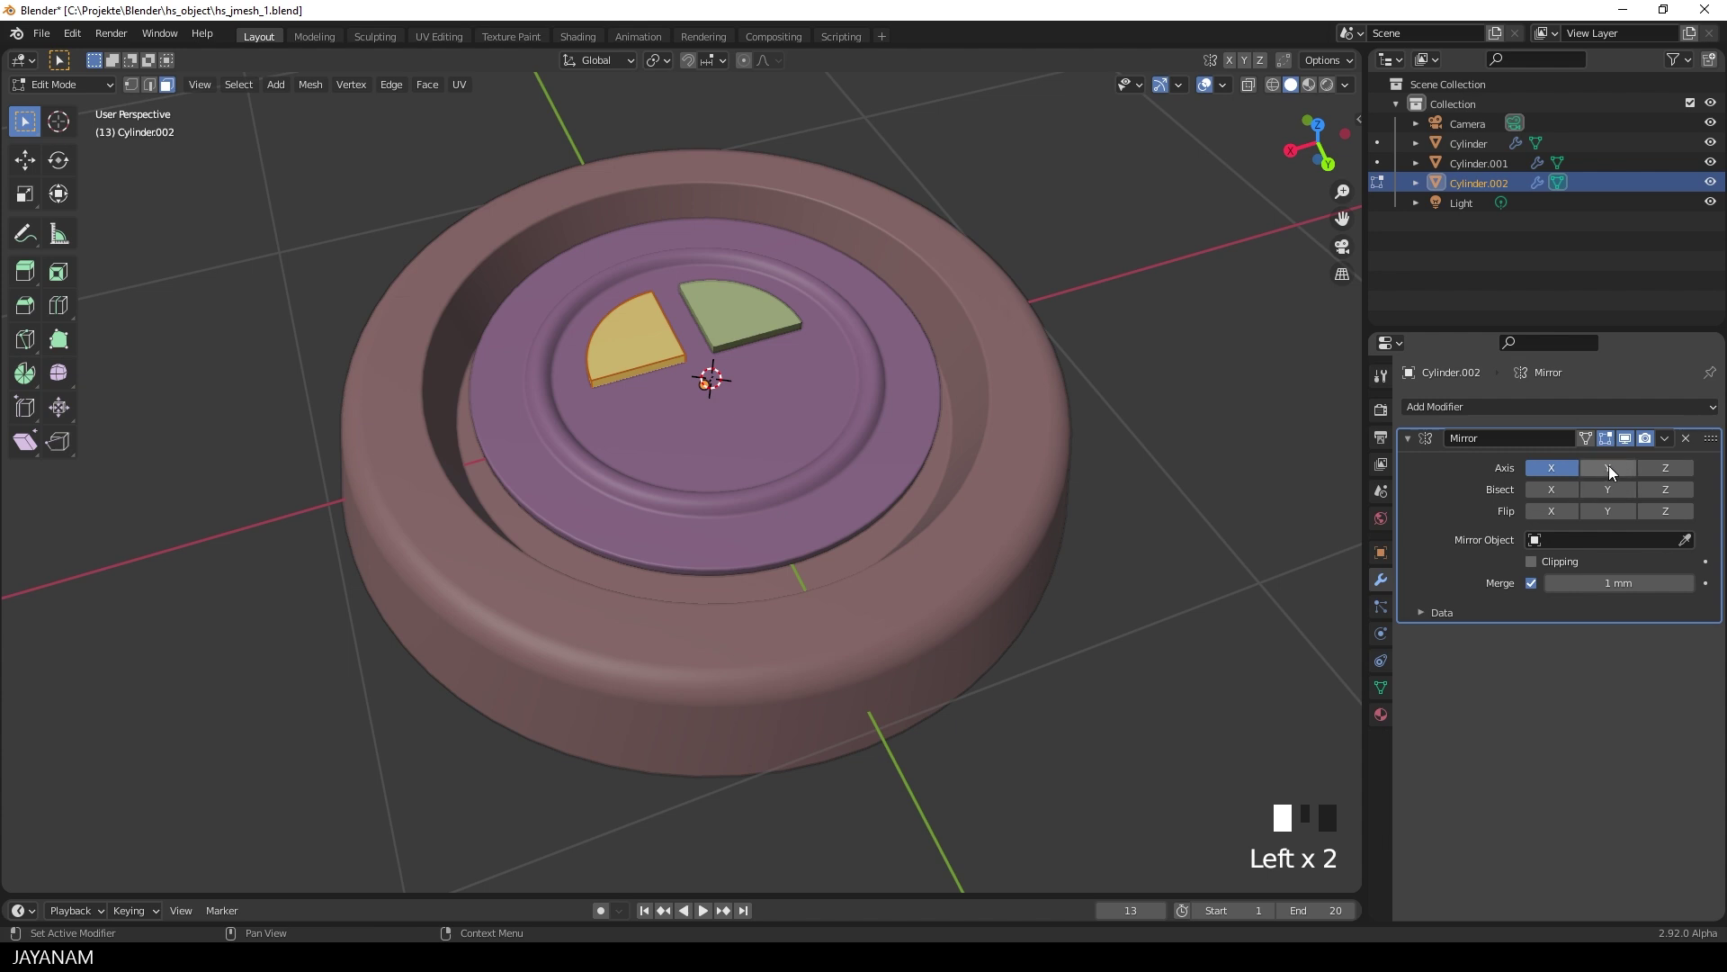
left_click(1609, 466)
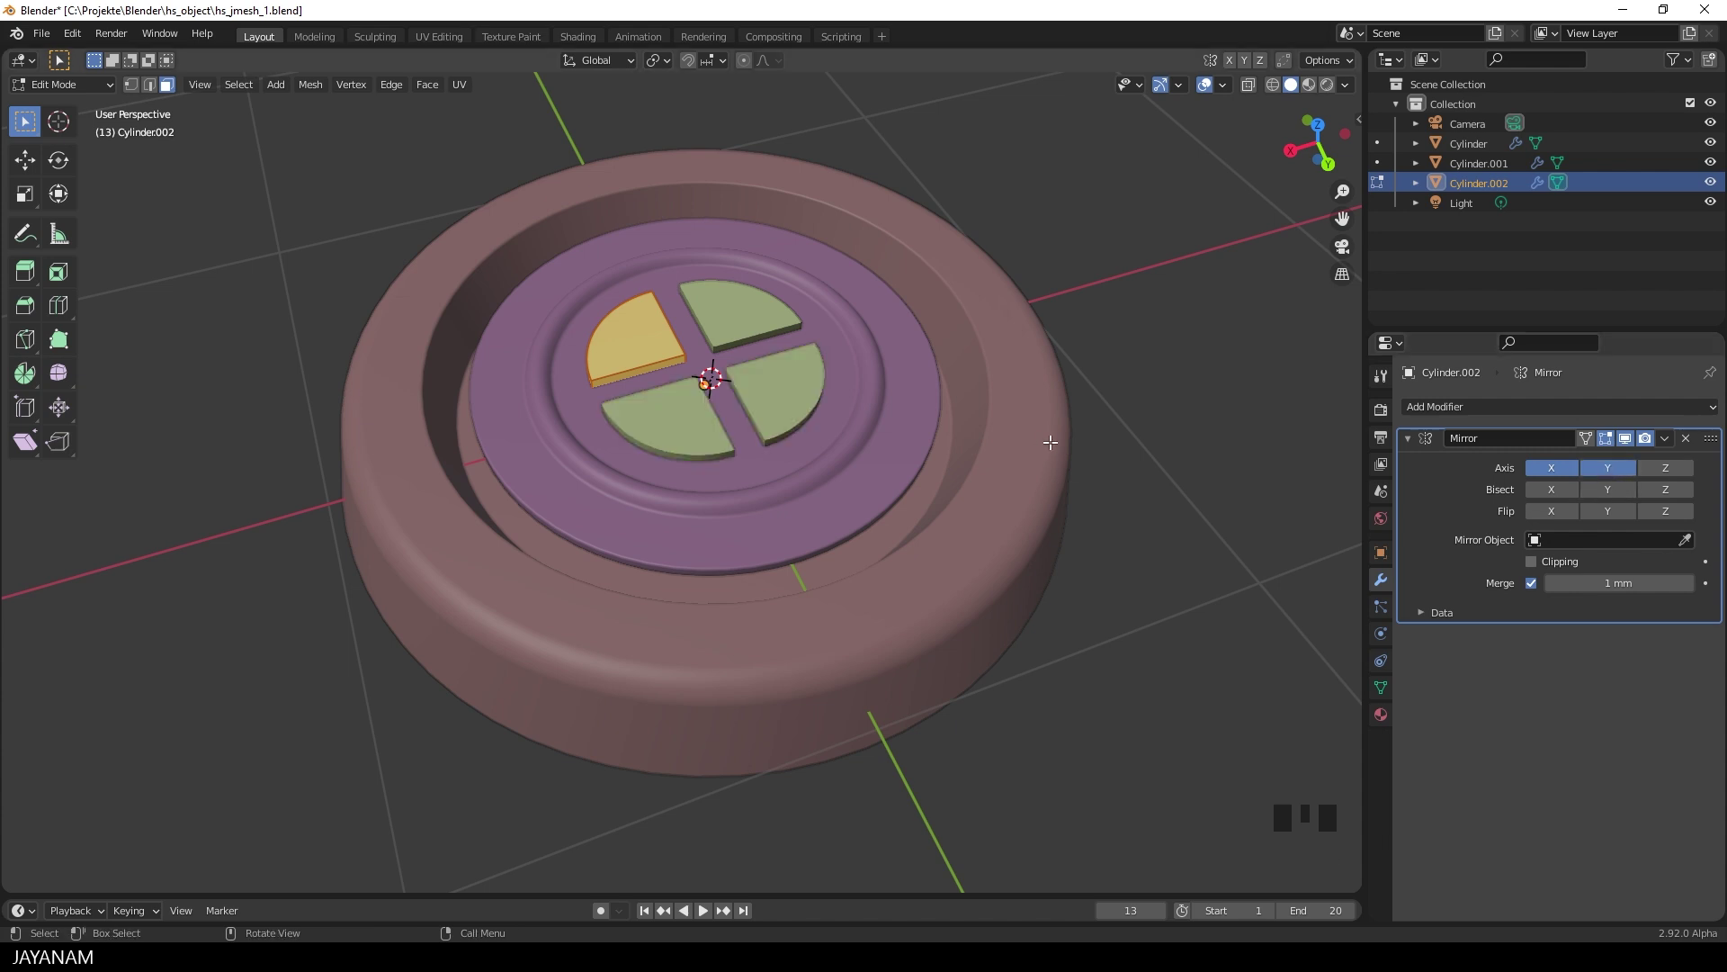
Apply the Mirror modifier in Object Mode to make four real wedges.
key("Tab")
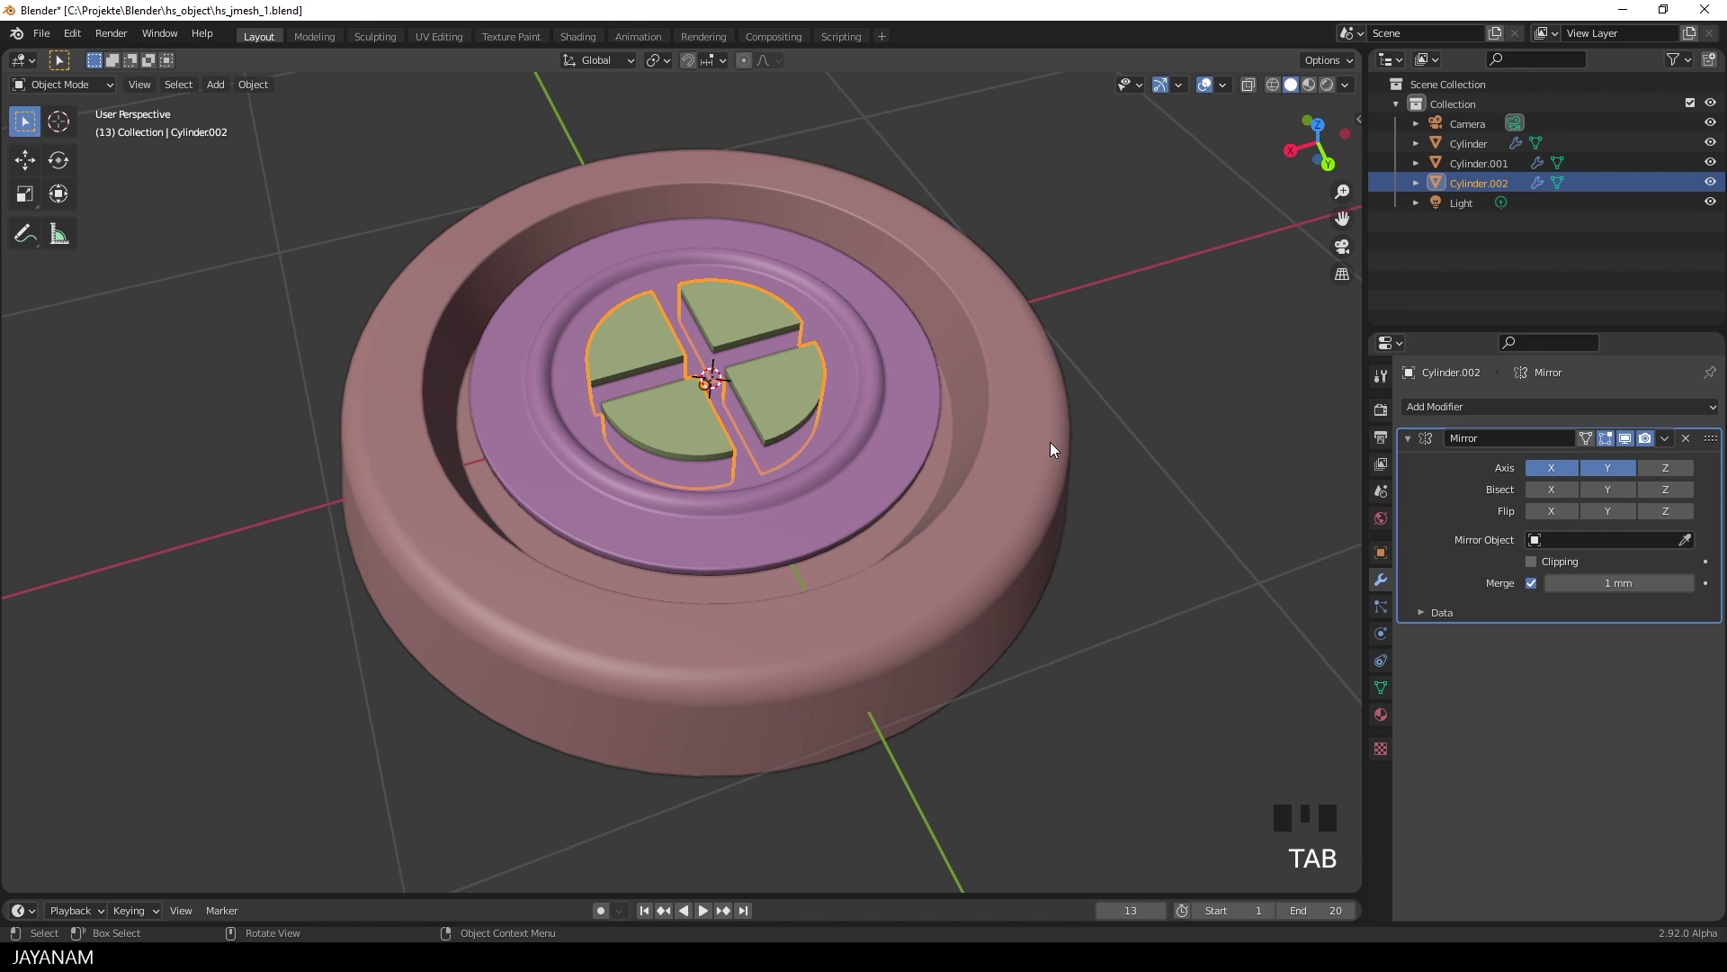
left_click(1665, 439)
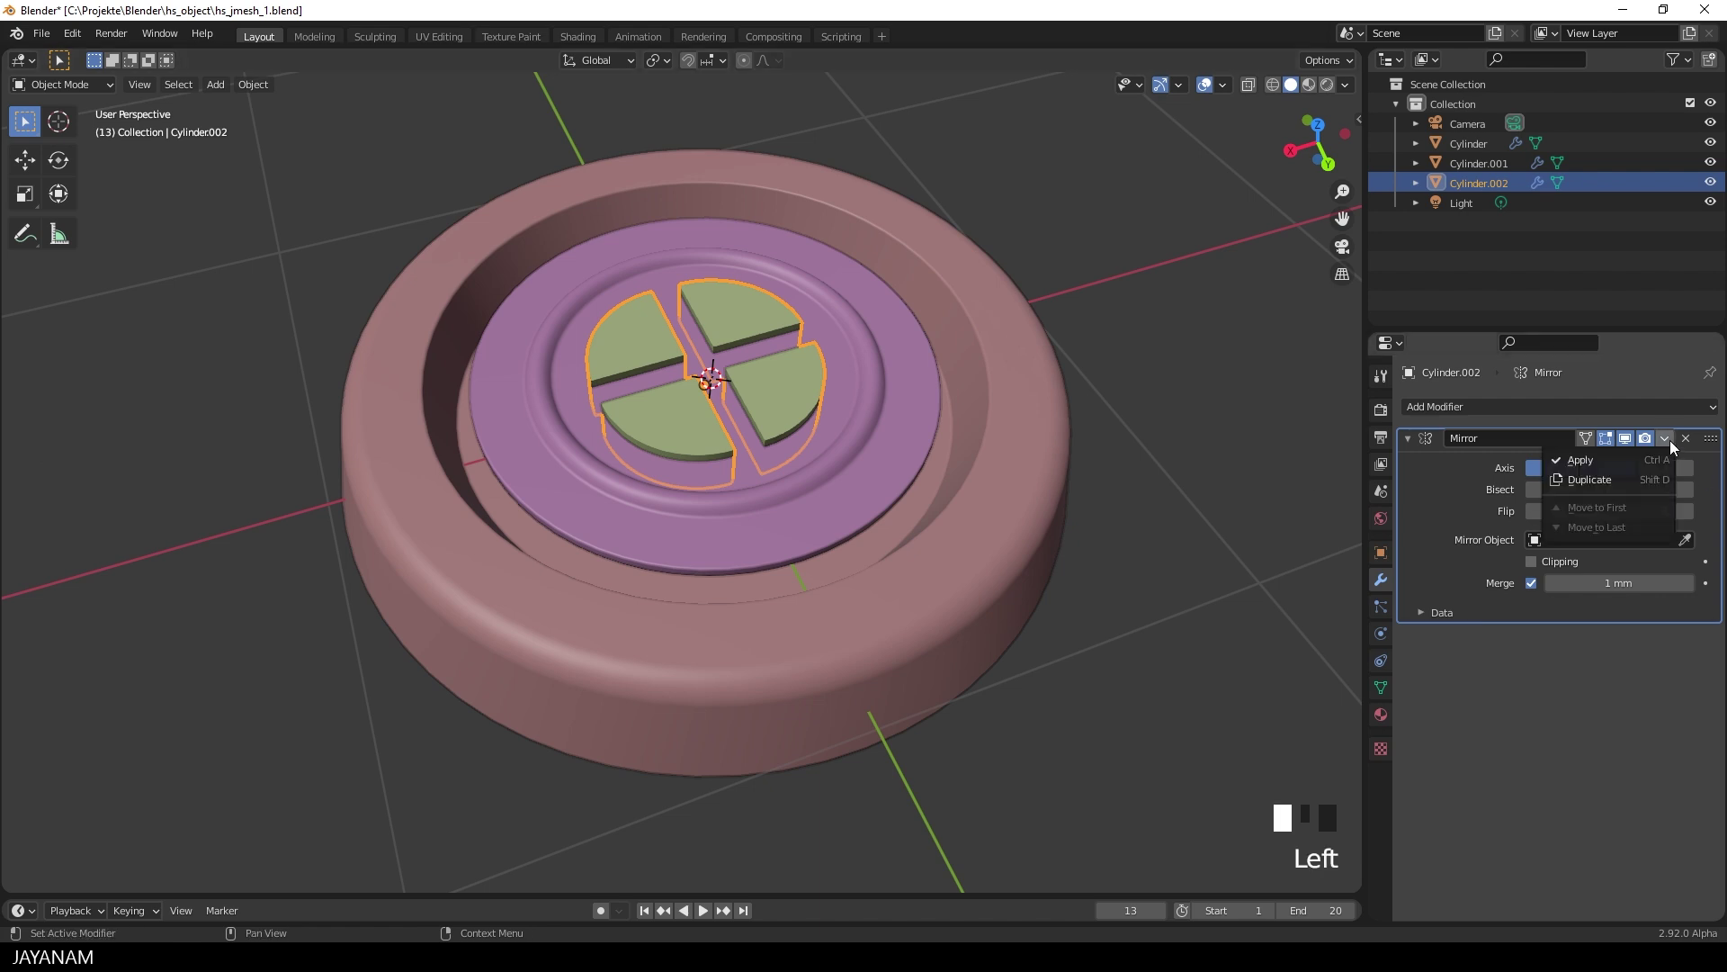
left_click(1595, 460)
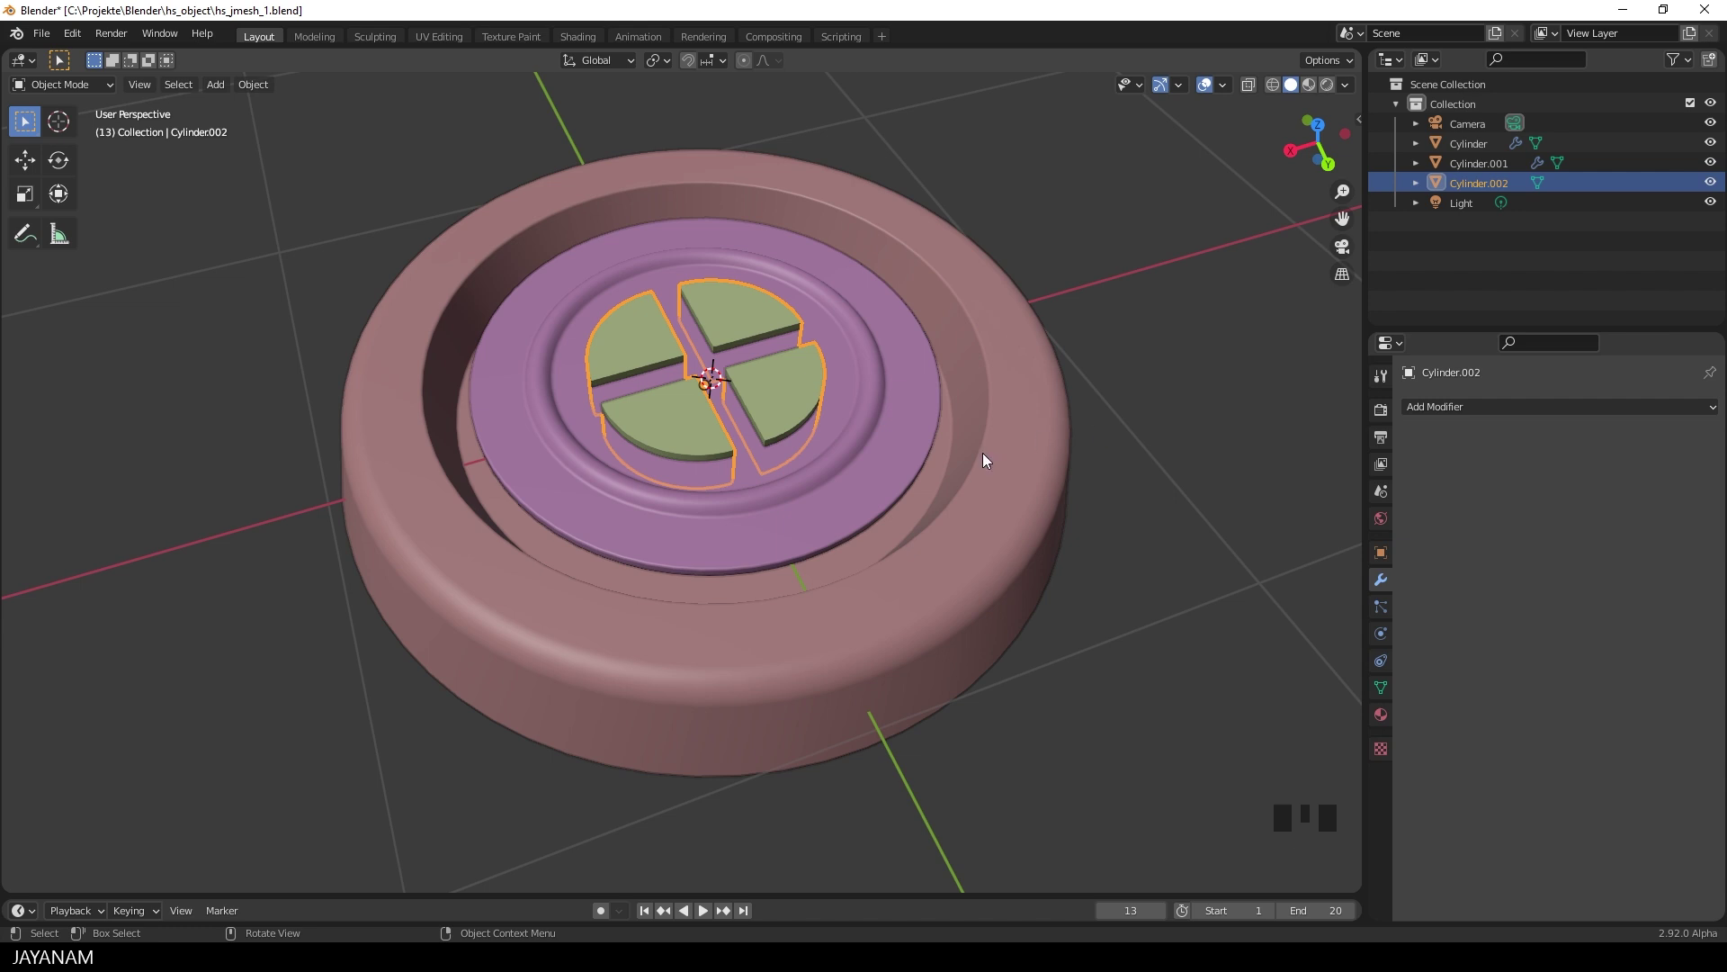
Cut the four cross wedges out of Cylinder.001 with a Boolean Difference, leaving quarter recesses.
left_click(868, 470)
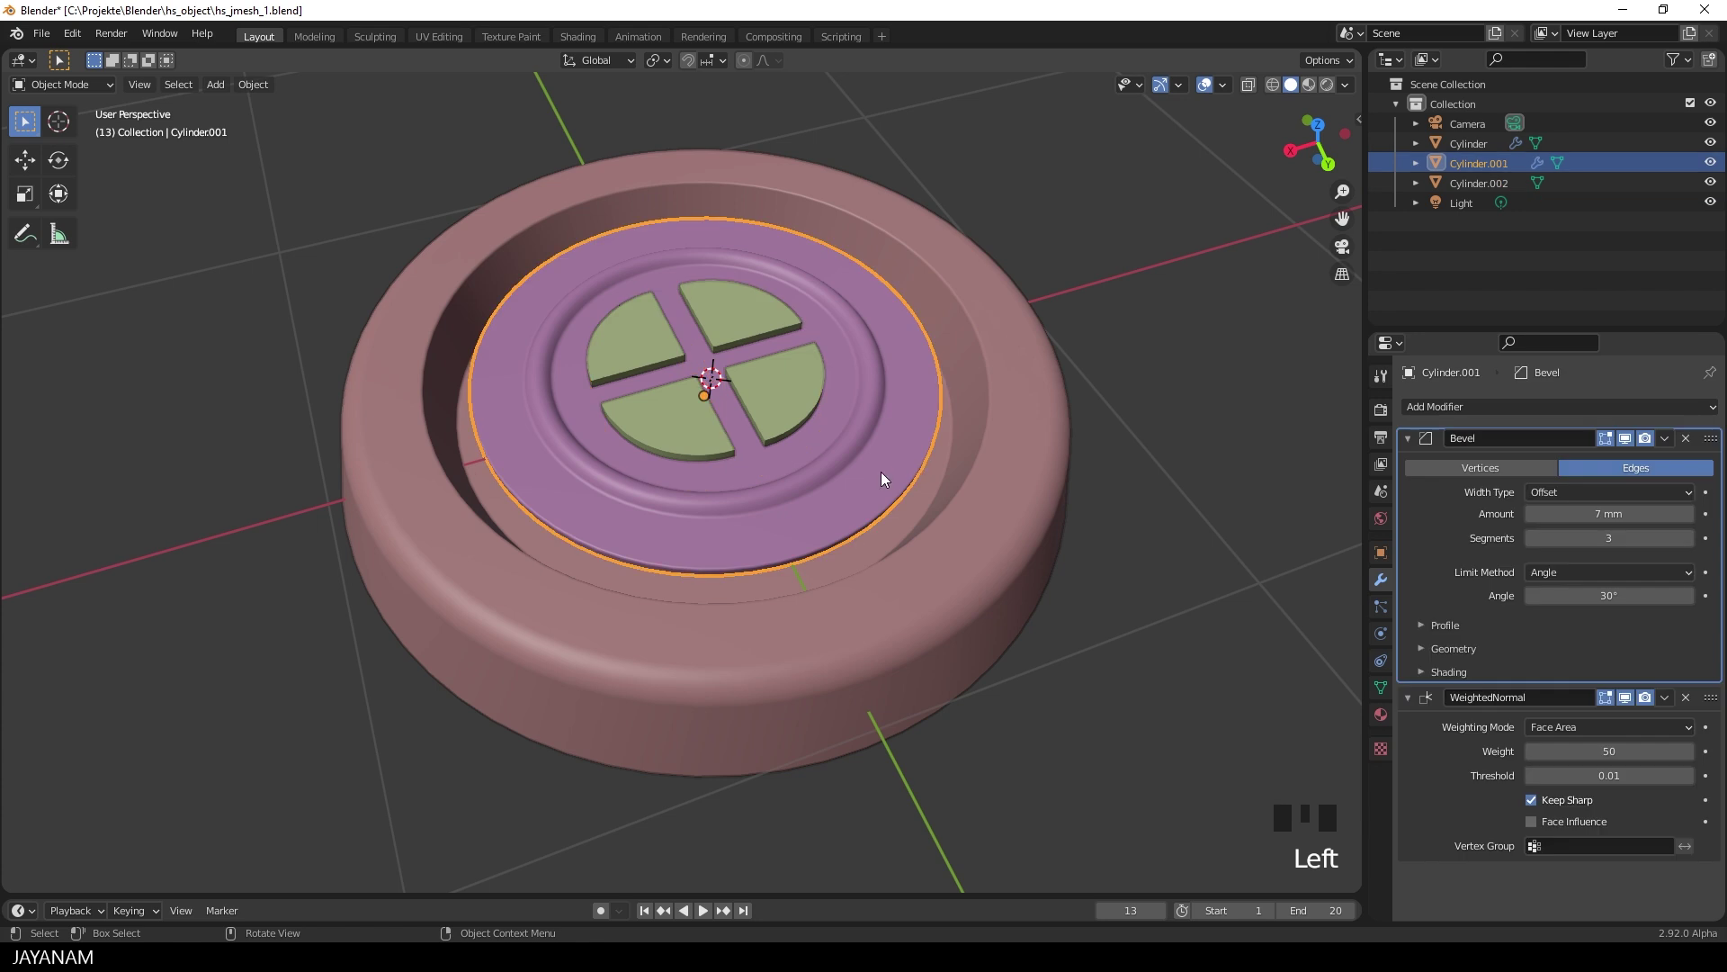
key("n")
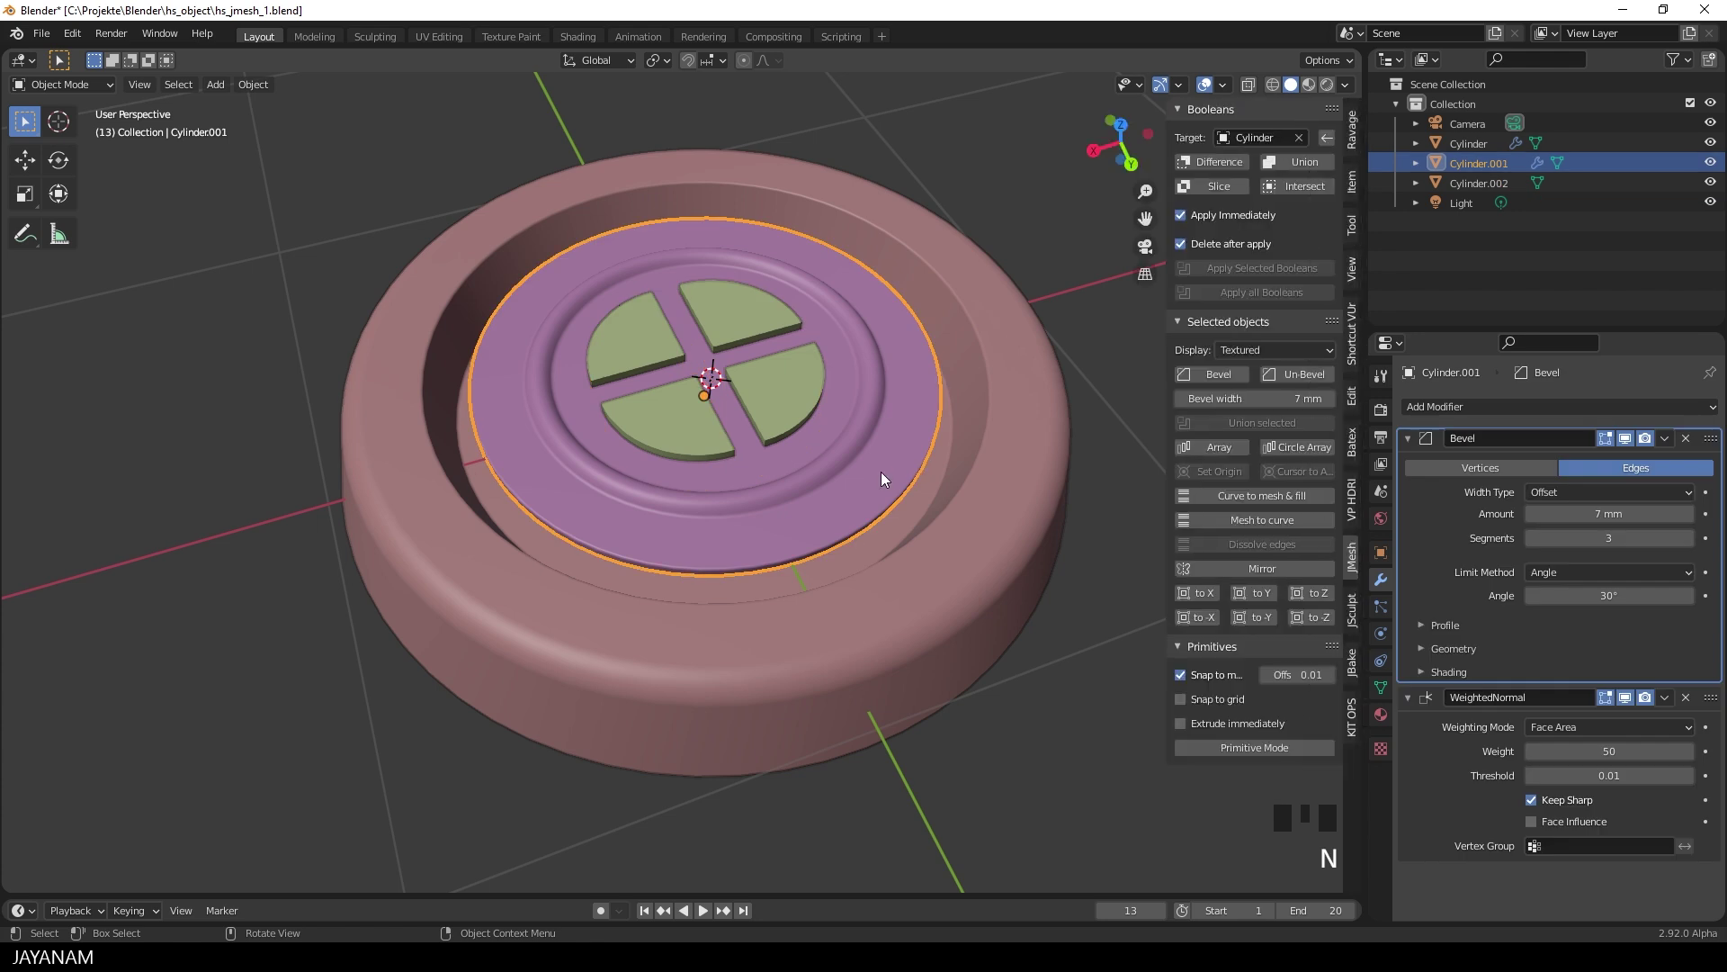
left_click(1328, 137)
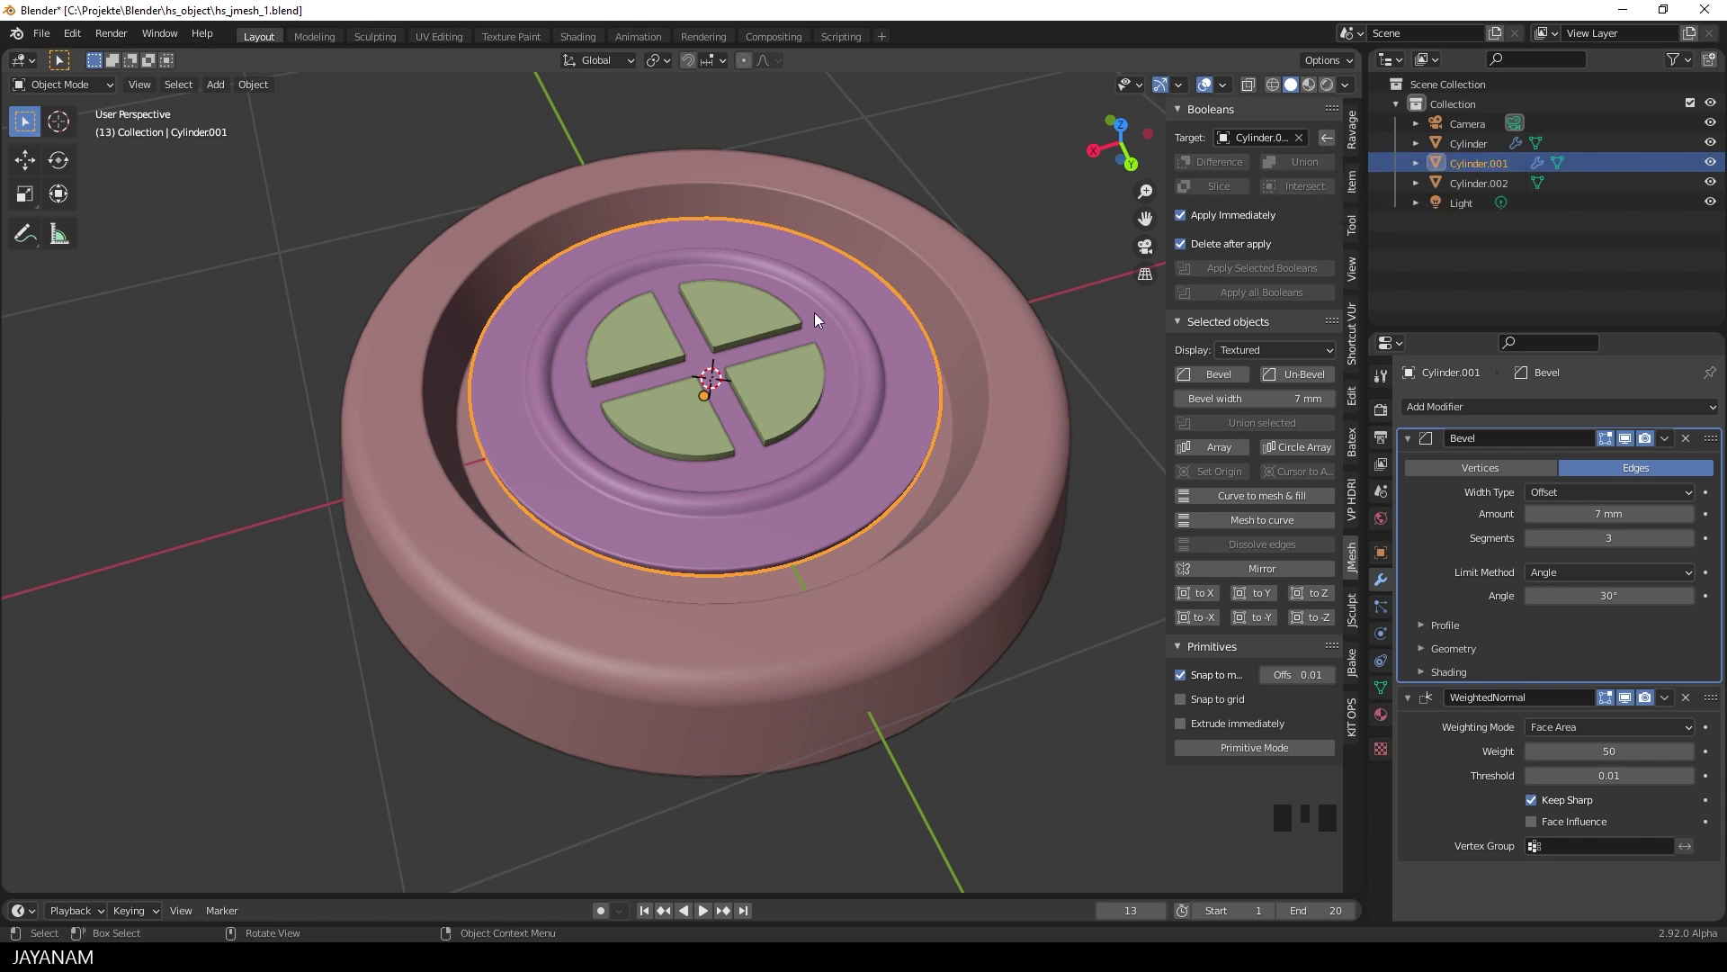
left_click(727, 321)
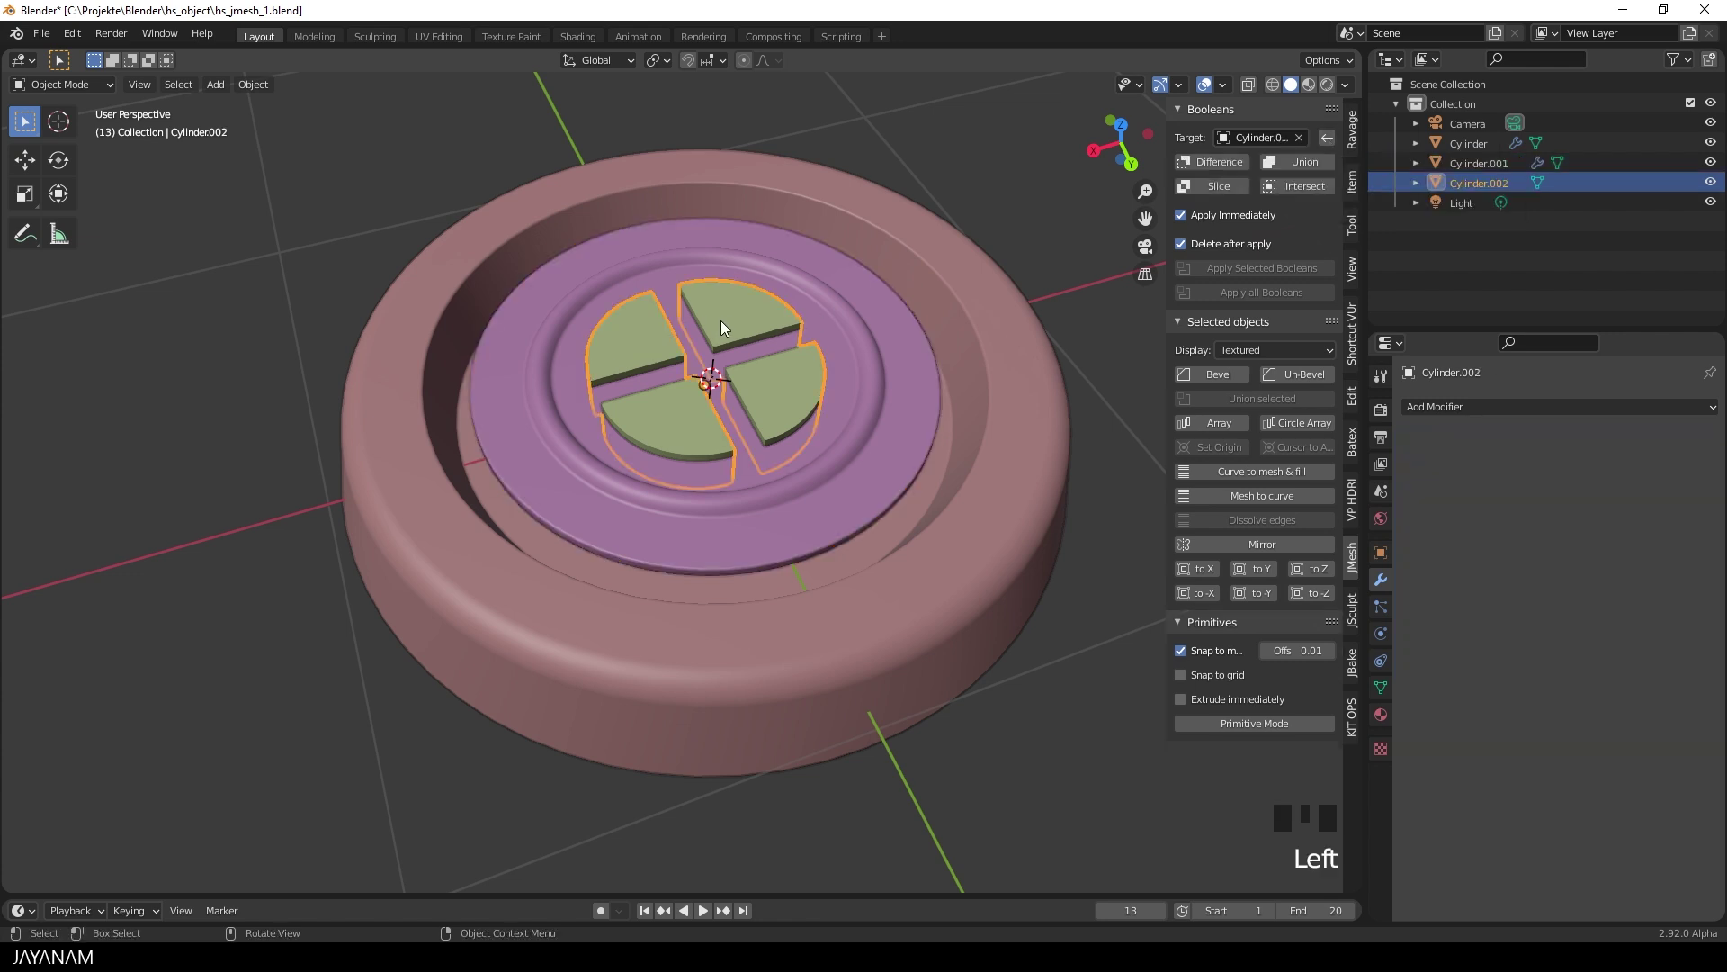
left_click(1220, 160)
middle_click_drag(786, 348, 749, 384)
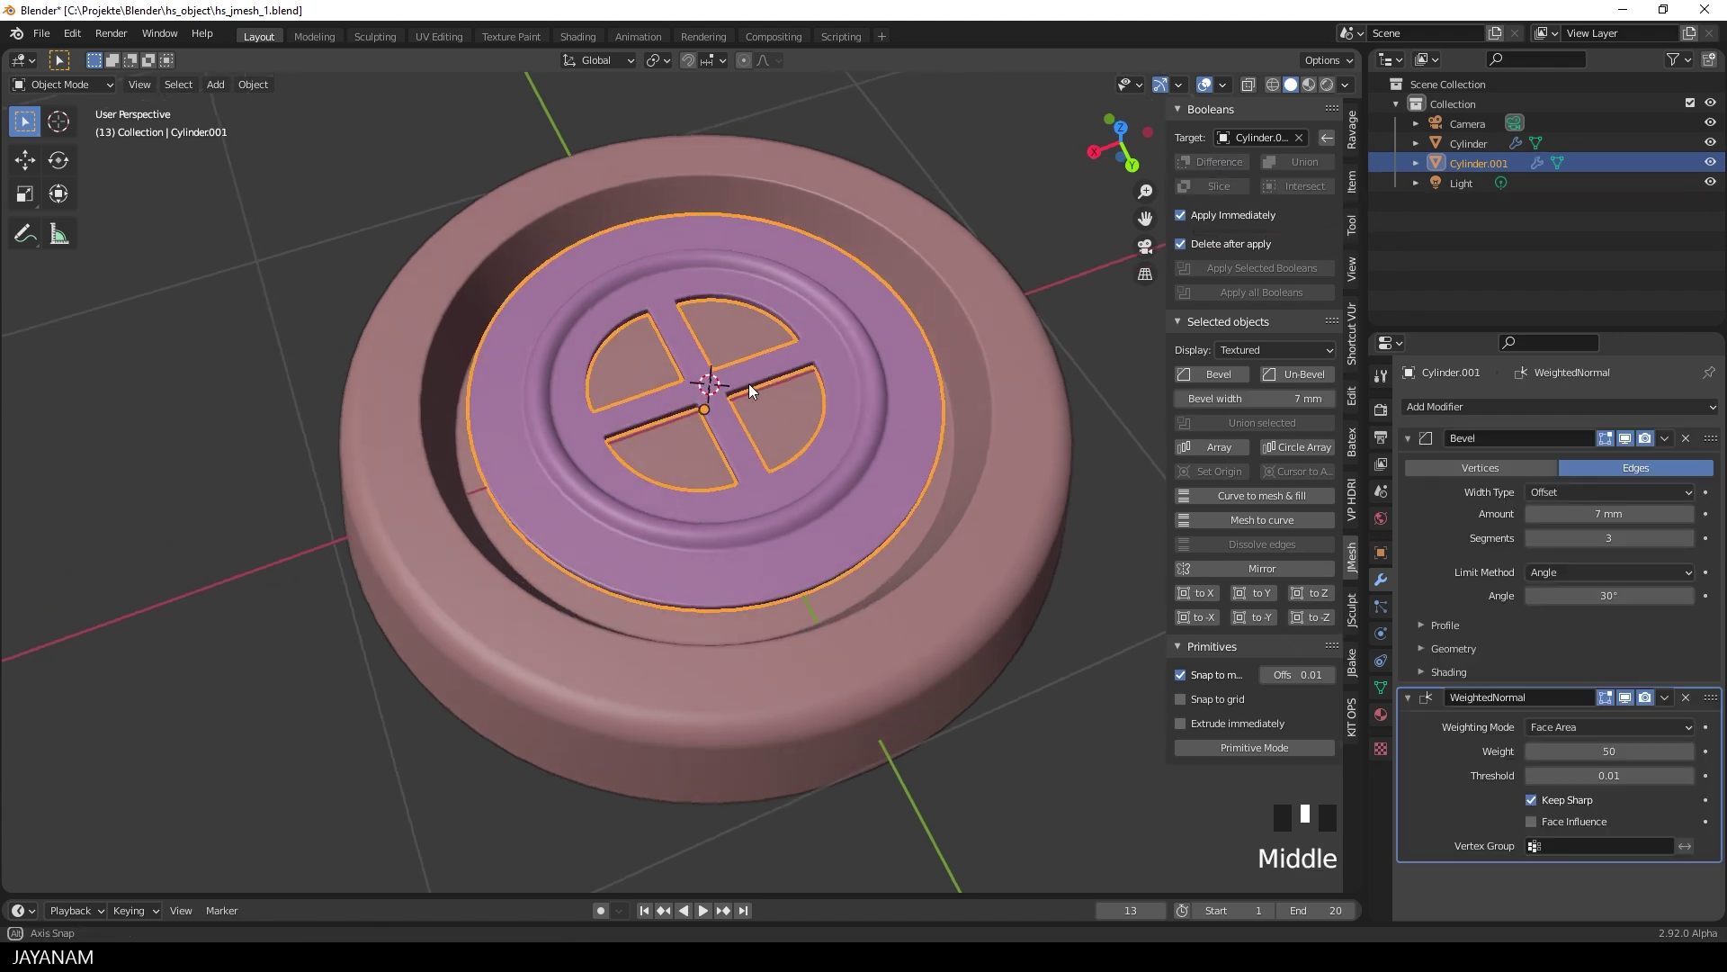
left_click(859, 412)
mouse_move(855, 412)
middle_mouse_down()
mouse_move(941, 318)
mouse_move(853, 403)
middle_mouse_up()
scroll(853, 403, "down", 4)
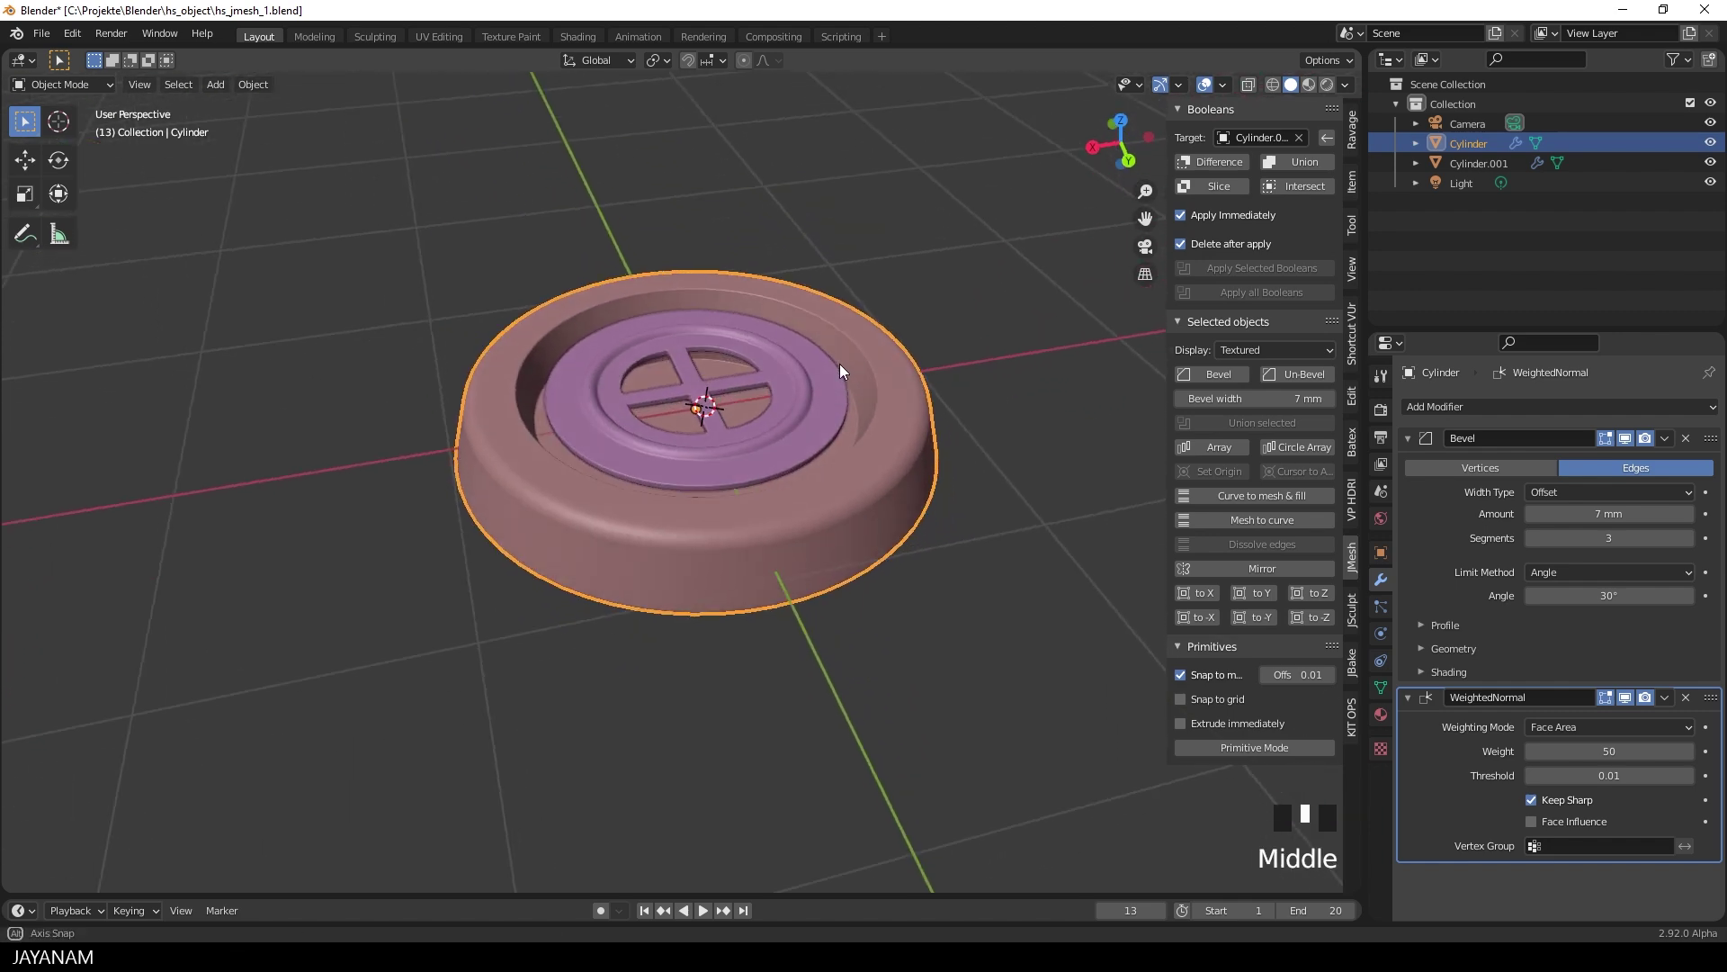
Switch to Material Preview and assign the matSteel material to the inner disc Cylinder.001.
left_click(1309, 84)
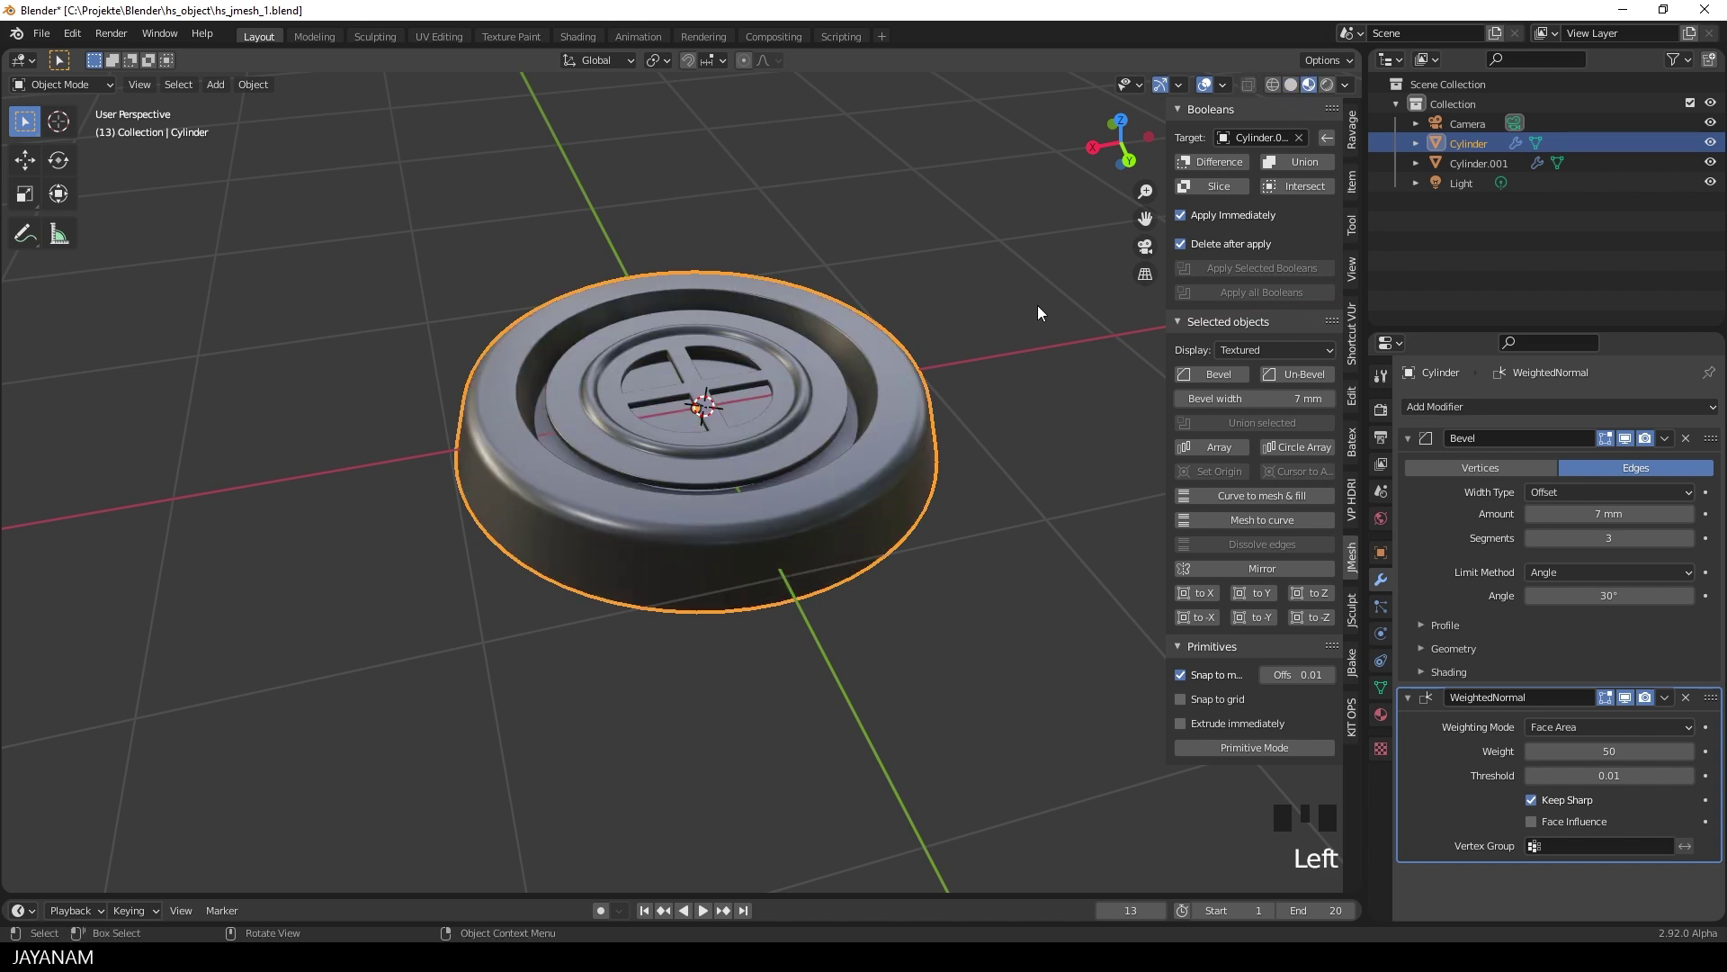
middle_click_drag(1017, 312, 808, 413)
left_click(805, 423)
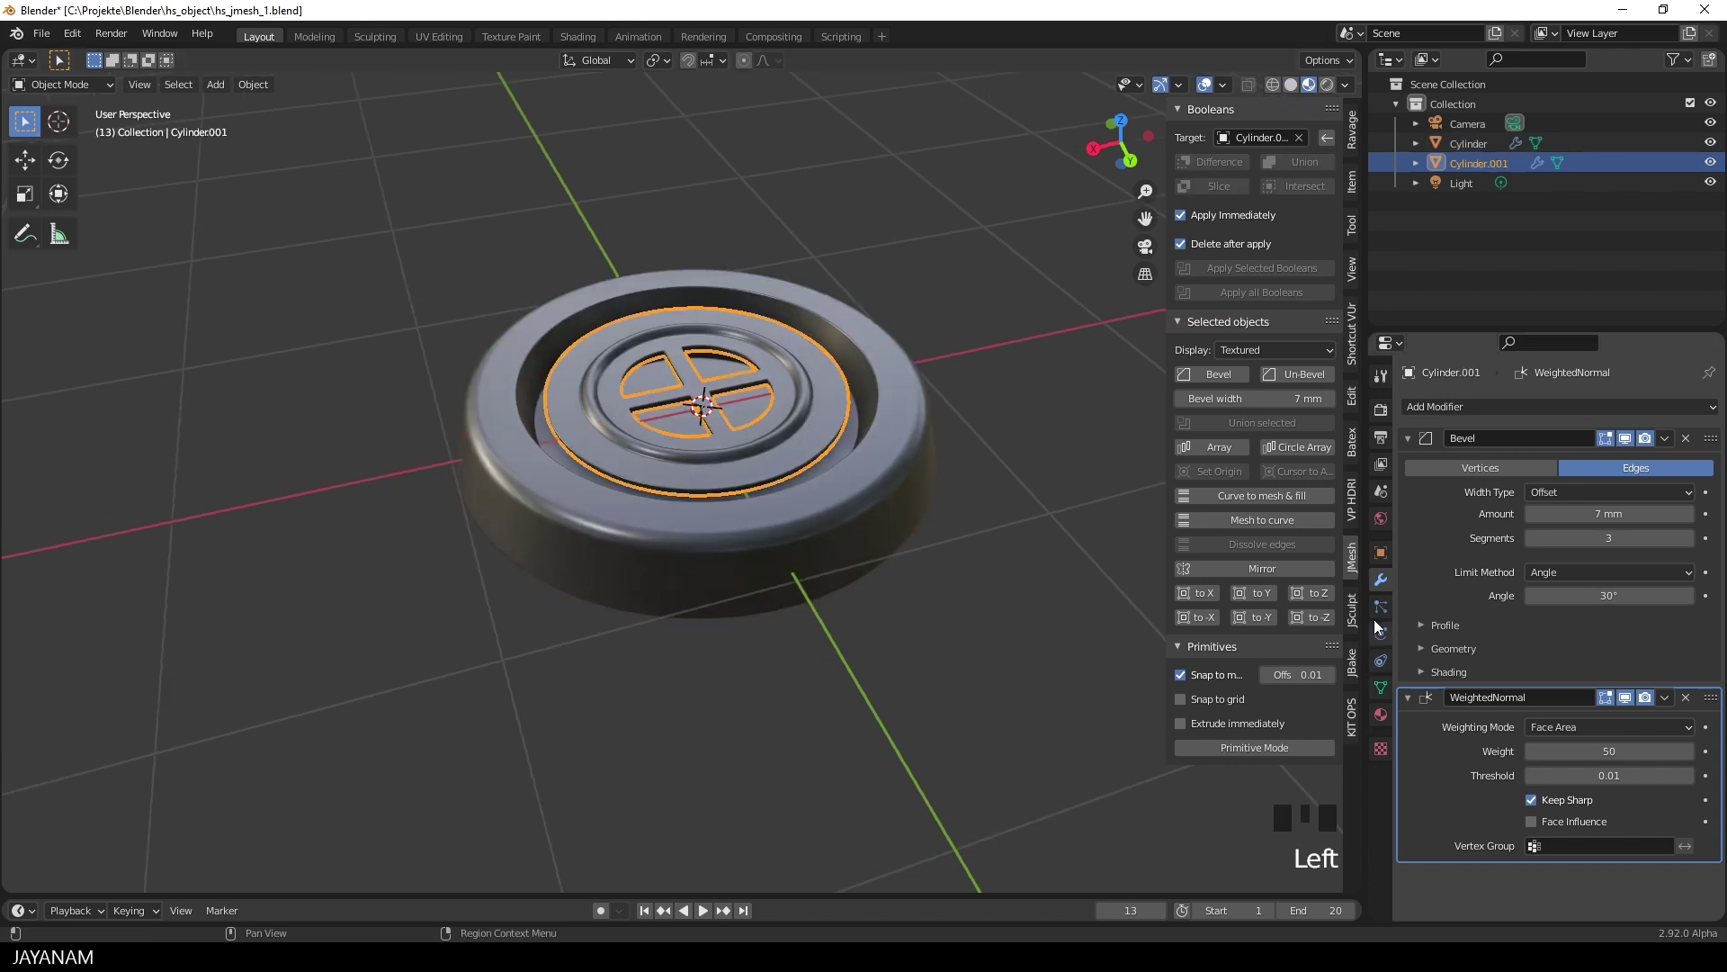
left_click(1382, 714)
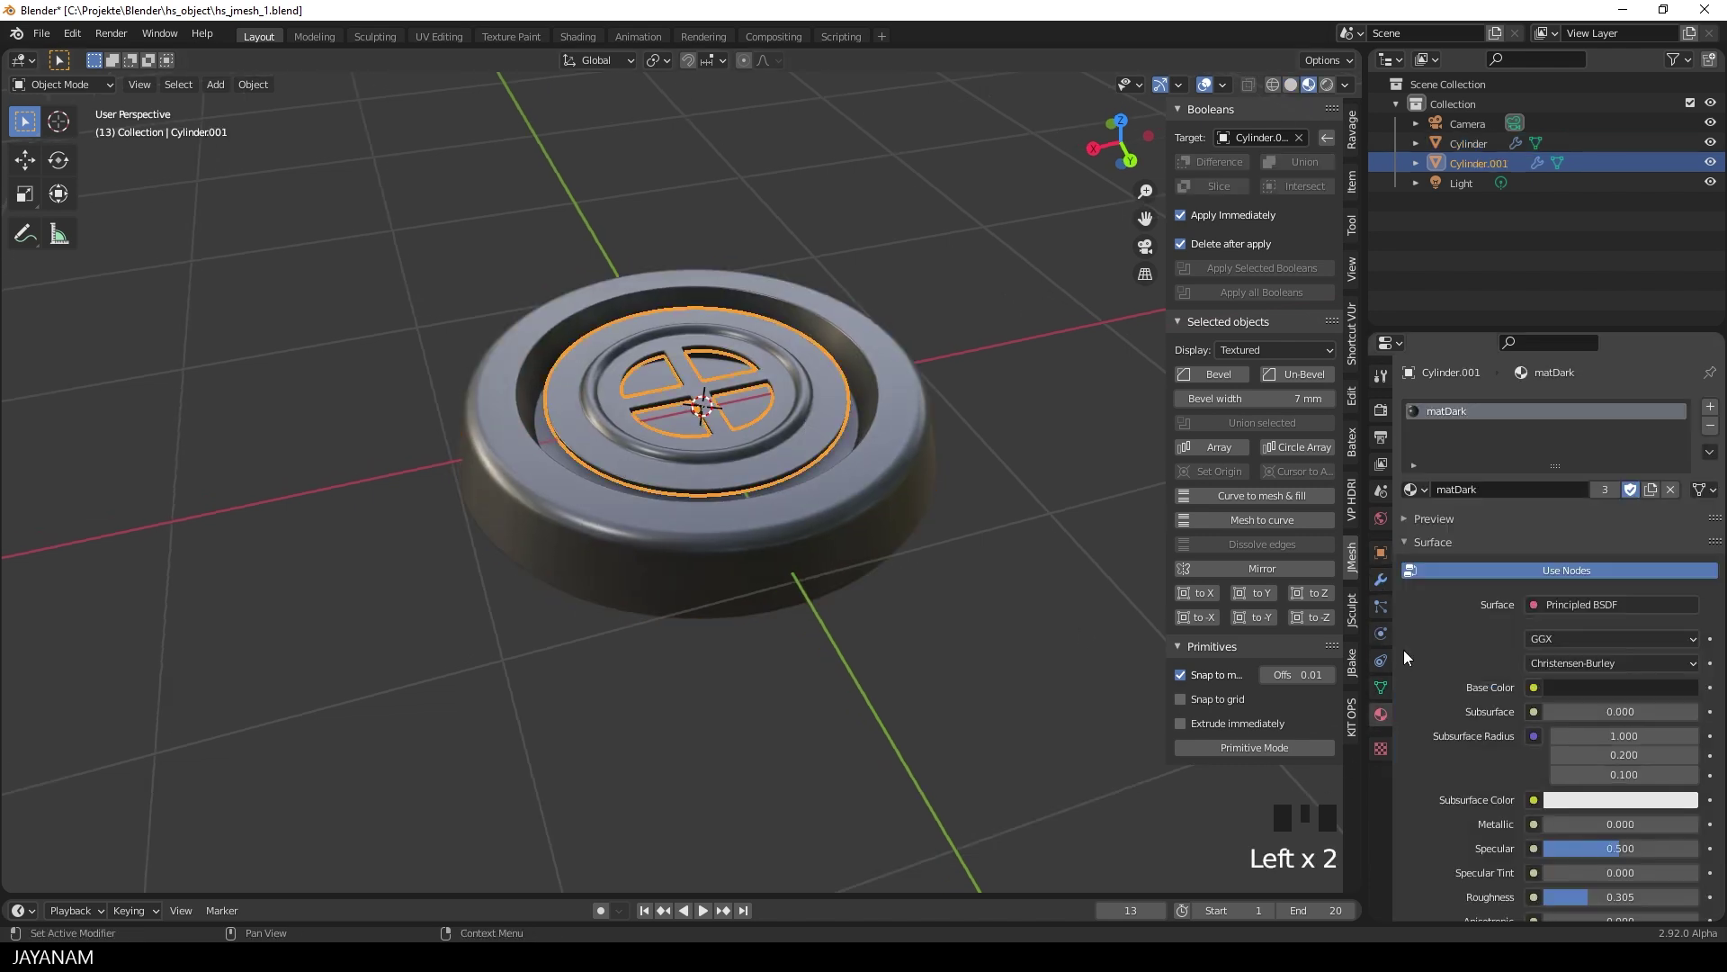
left_click(1412, 492)
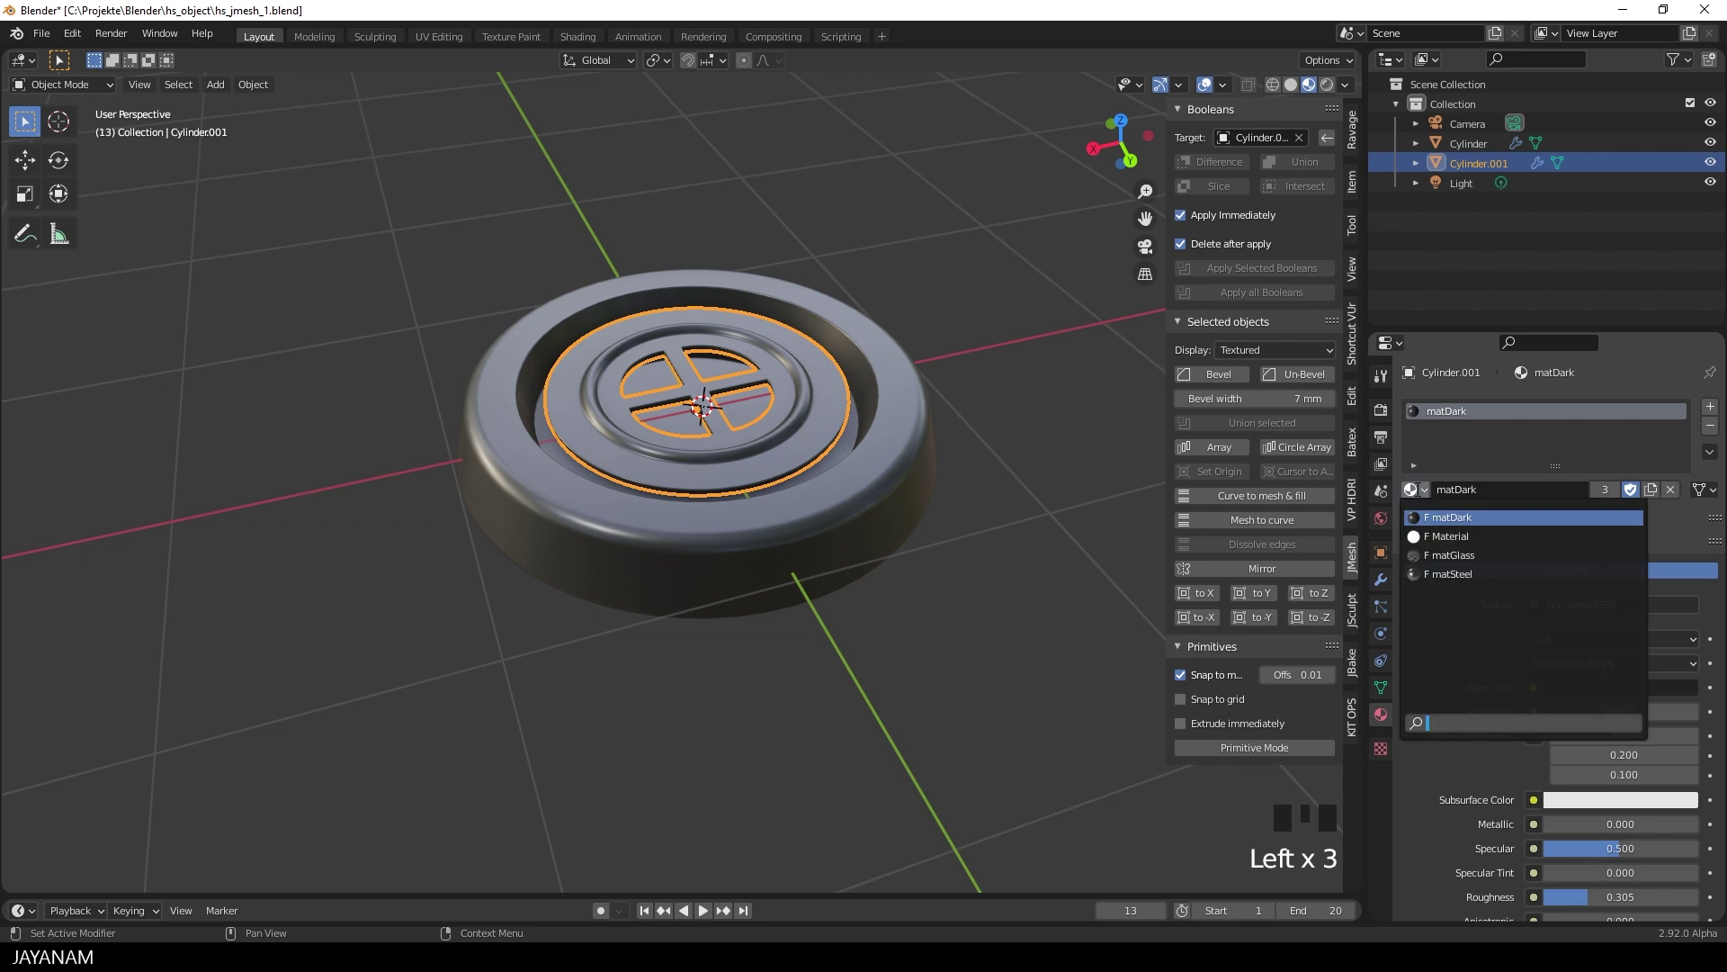
left_click(1461, 574)
middle_click_drag(1000, 531, 824, 413)
Raise the inner steel disc 6.2535 mm along Z to sit within the base's ring.
left_click(1010, 530)
left_click(824, 413)
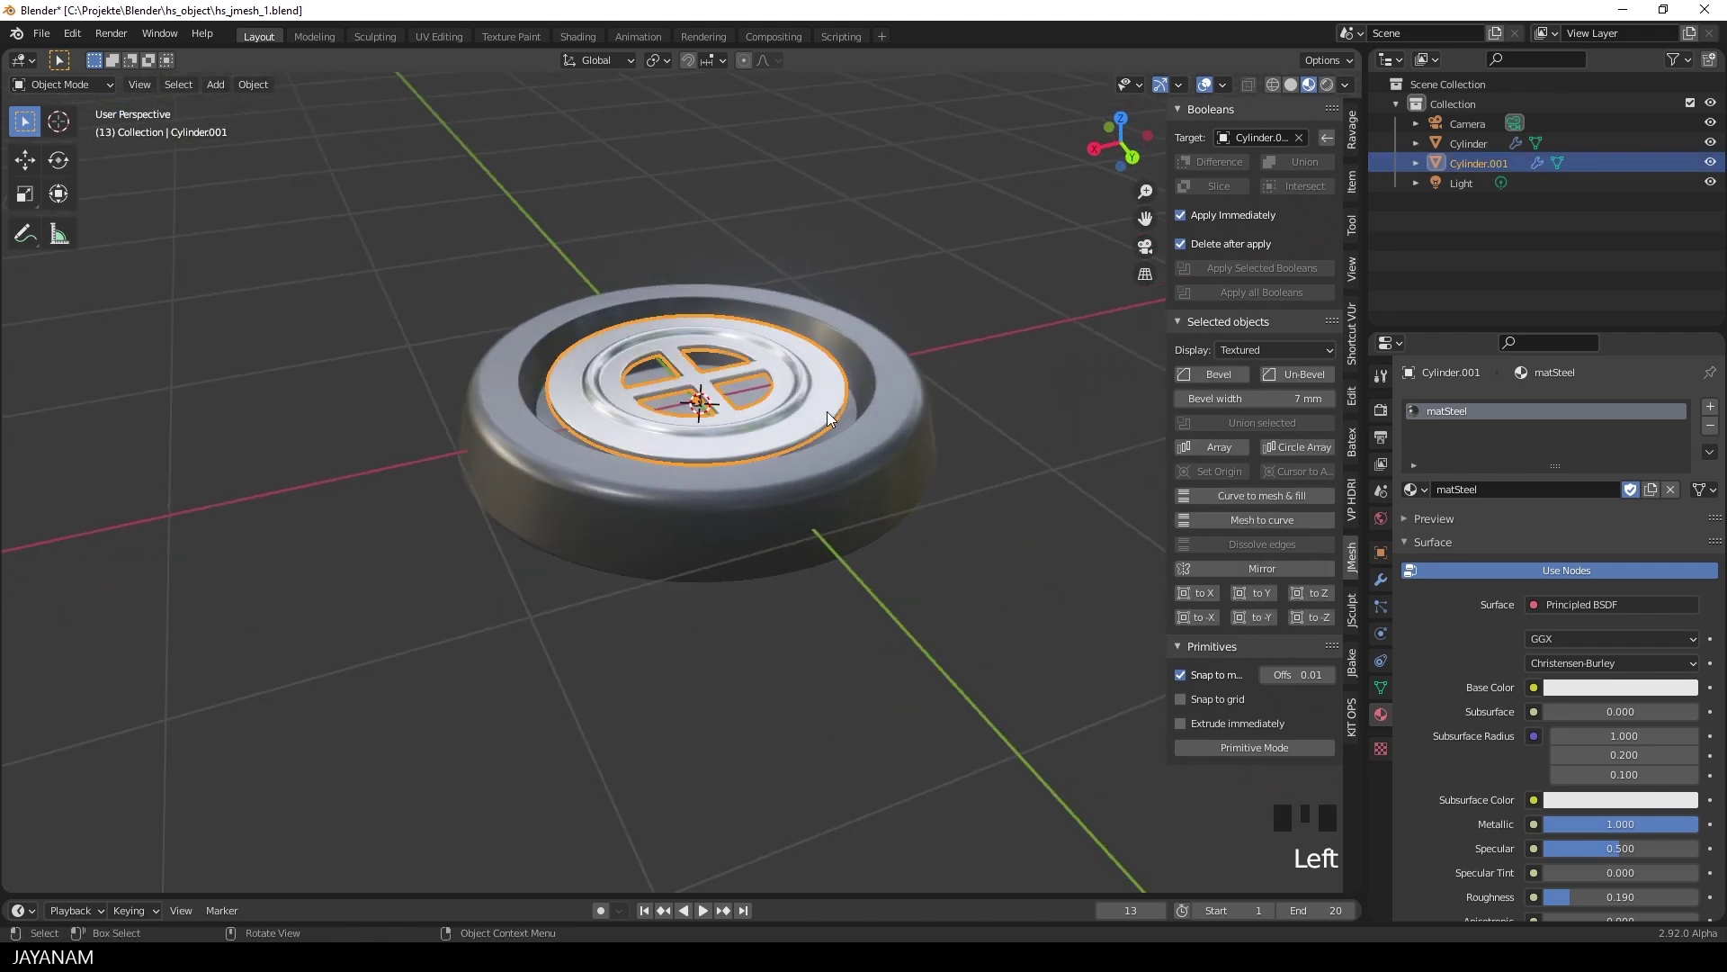
key("g")
key("z")
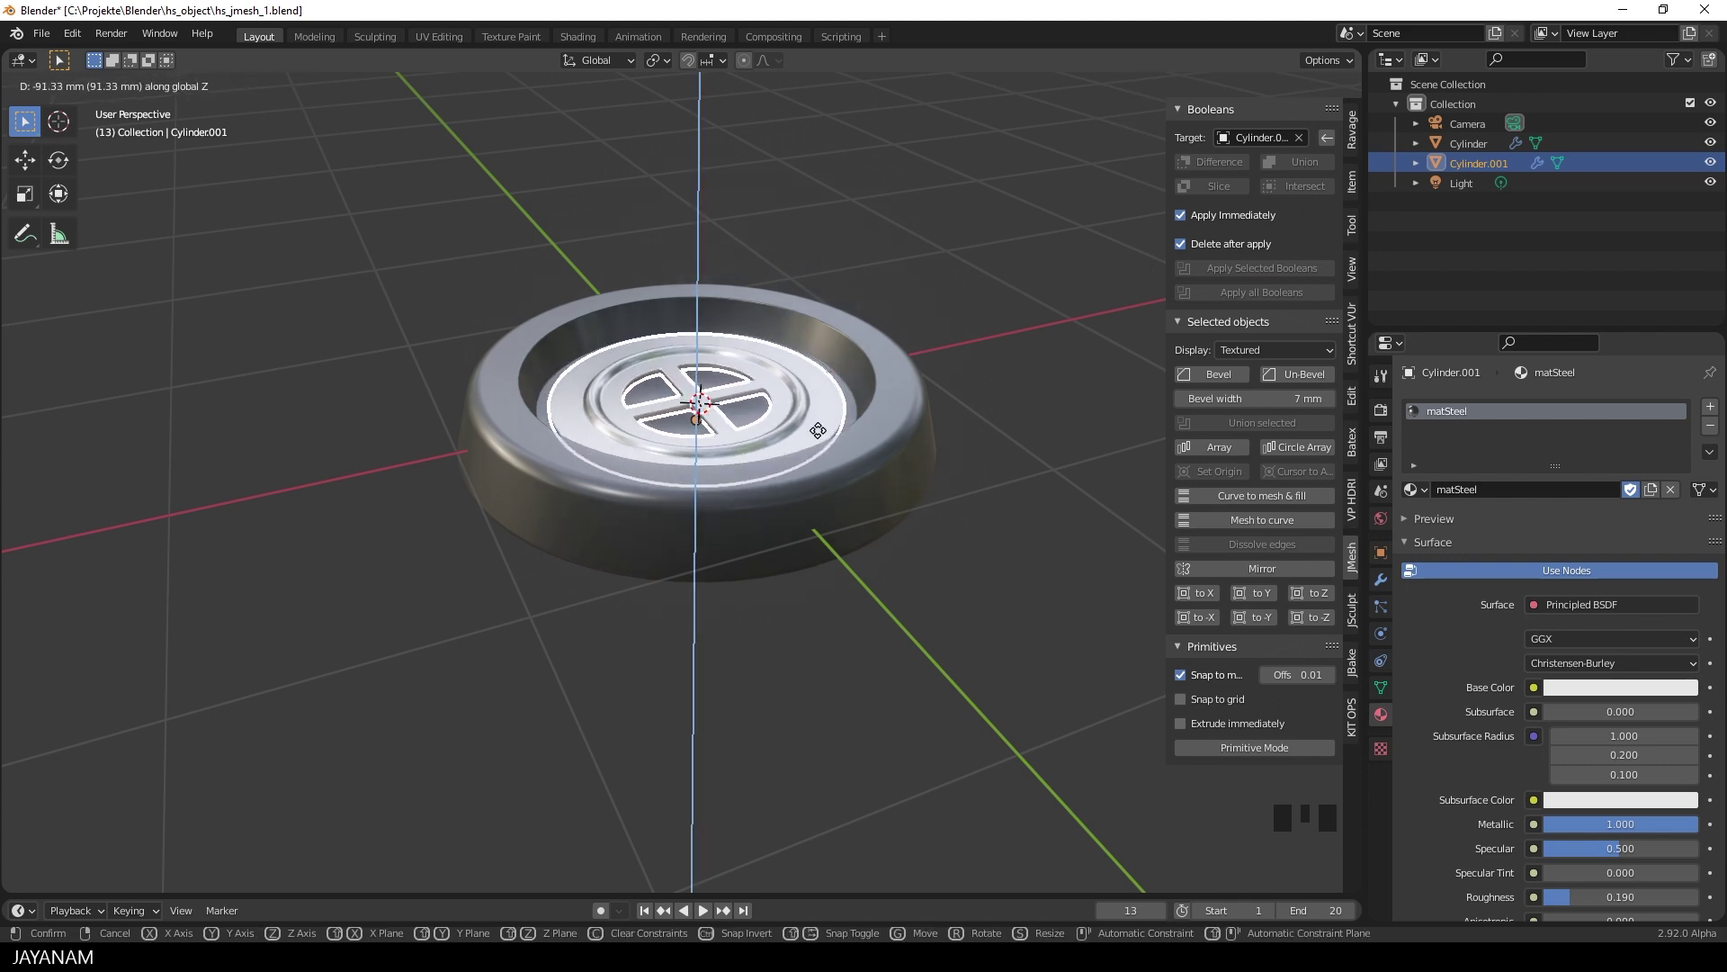
left_click(818, 430)
middle_click_drag(818, 430, 876, 474)
scroll(725, 479, "up", 2)
key("g")
key("z")
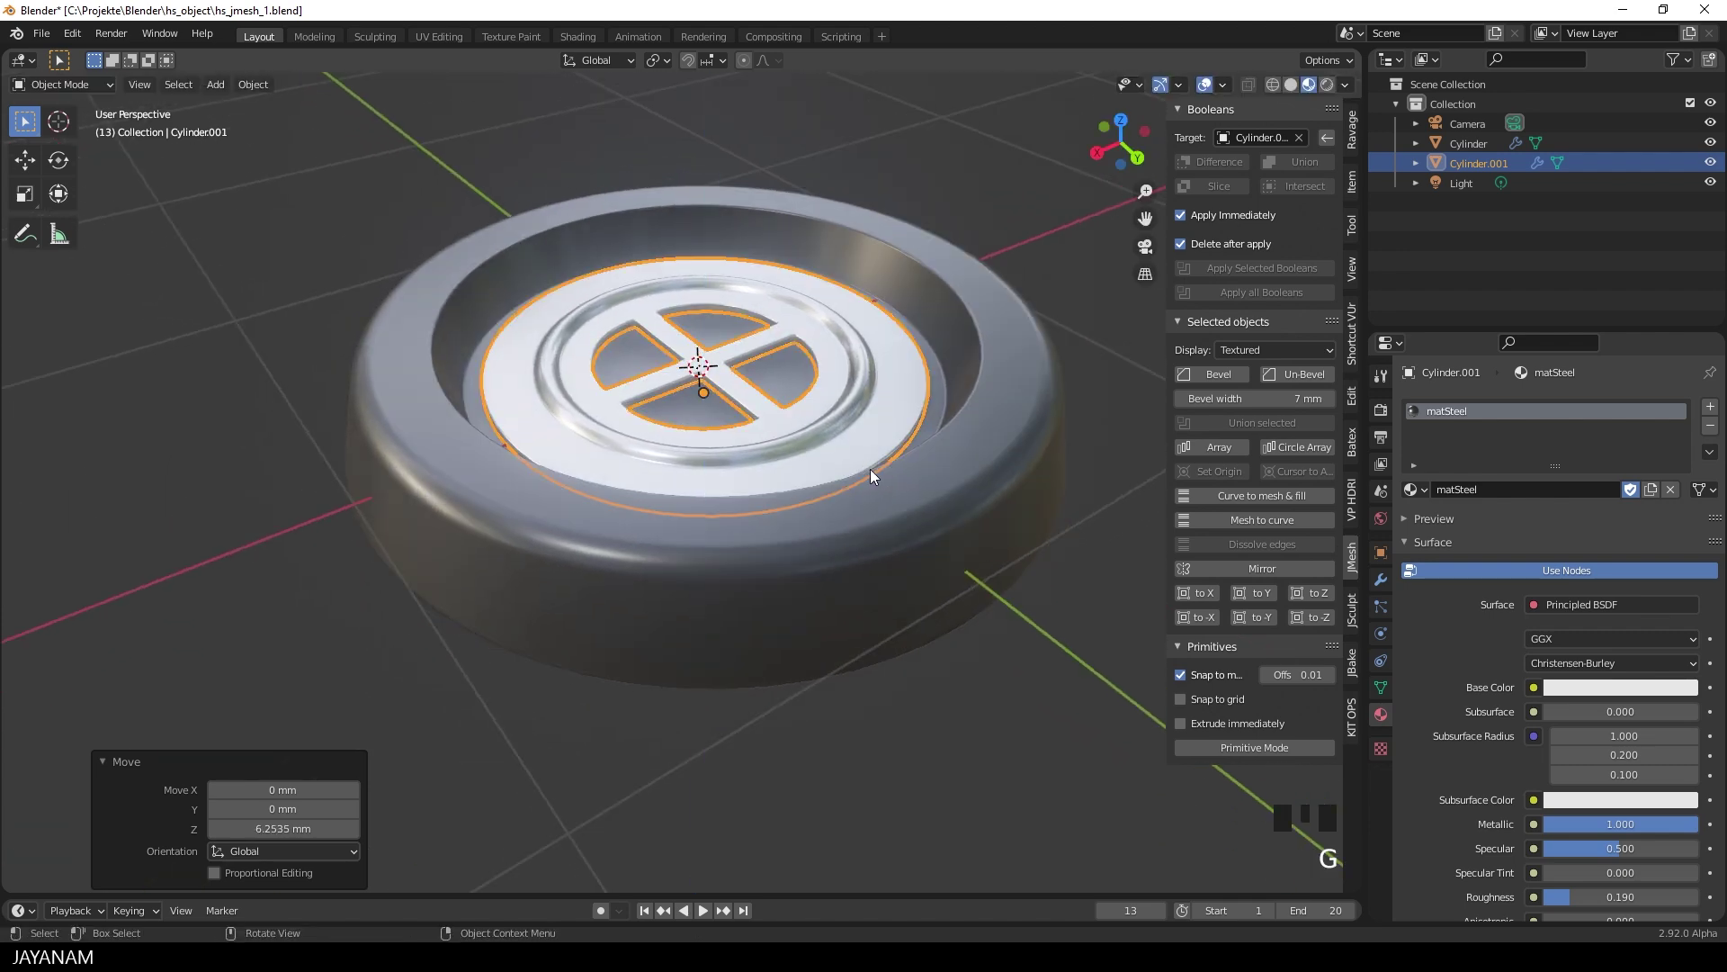
left_click(870, 468)
scroll(977, 358, "down", 3)
left_click(988, 338)
mouse_move(987, 337)
middle_mouse_down()
mouse_move(899, 457)
mouse_move(975, 359)
middle_mouse_up()
left_click(975, 348)
scroll(975, 364, "up", 1)
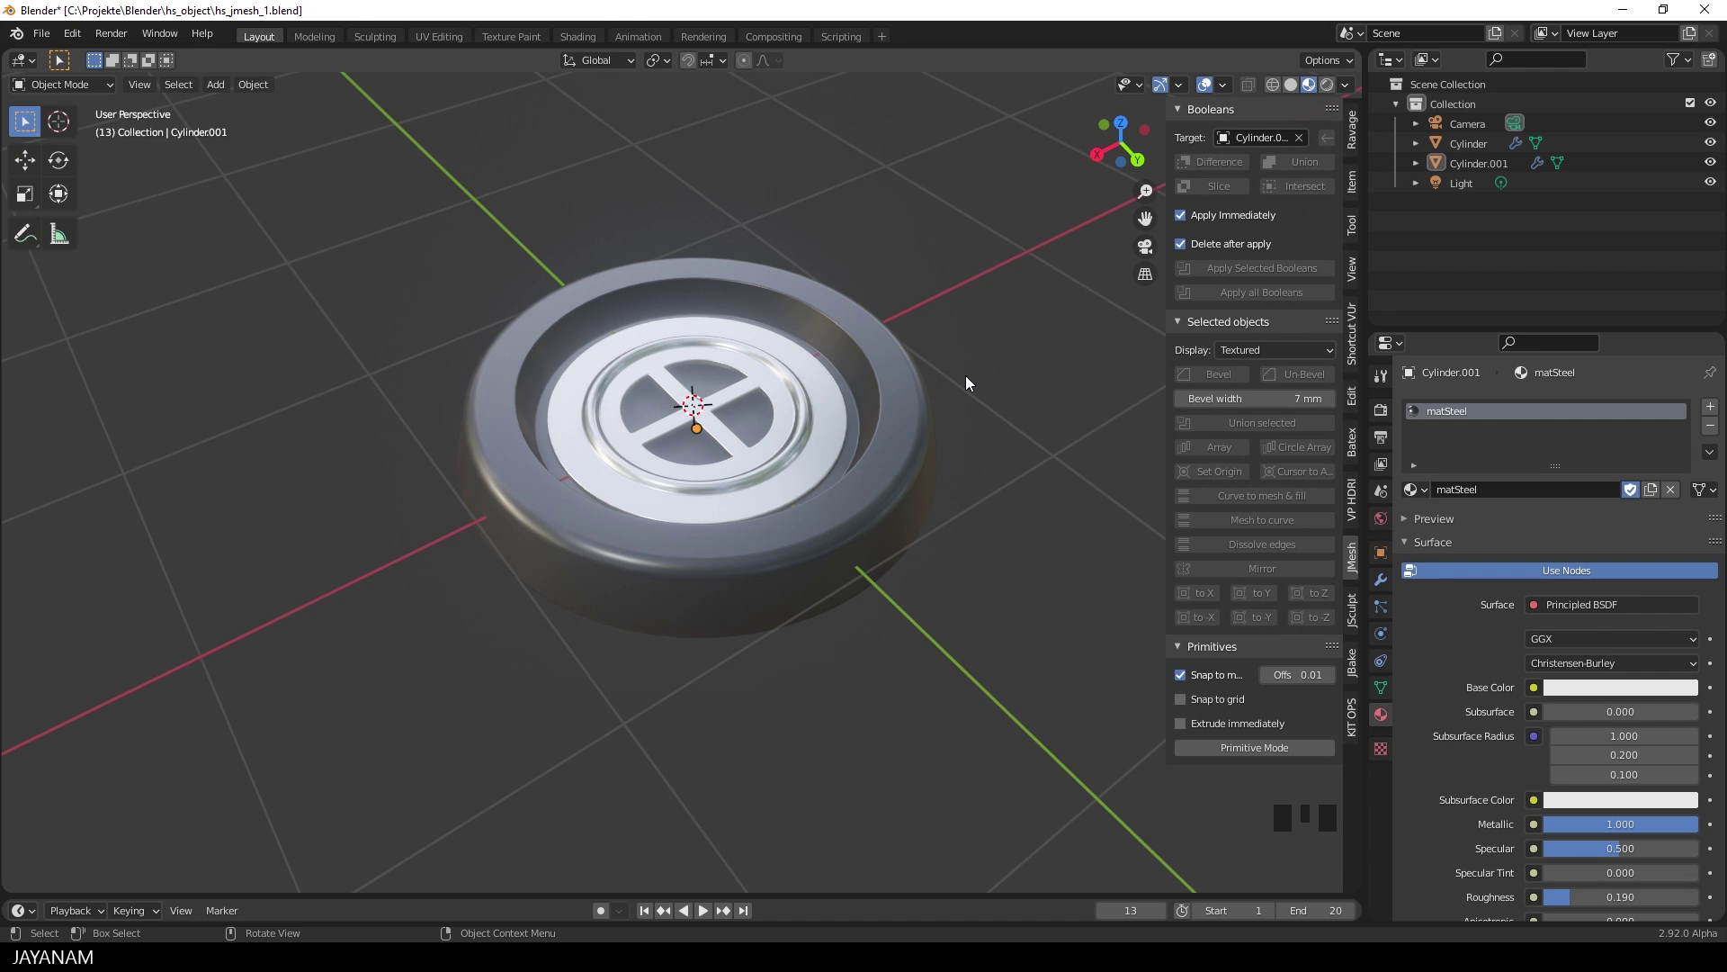
Add a new cylinder, scale it down to 0.313 and flatten it along Z.
key("shift+a")
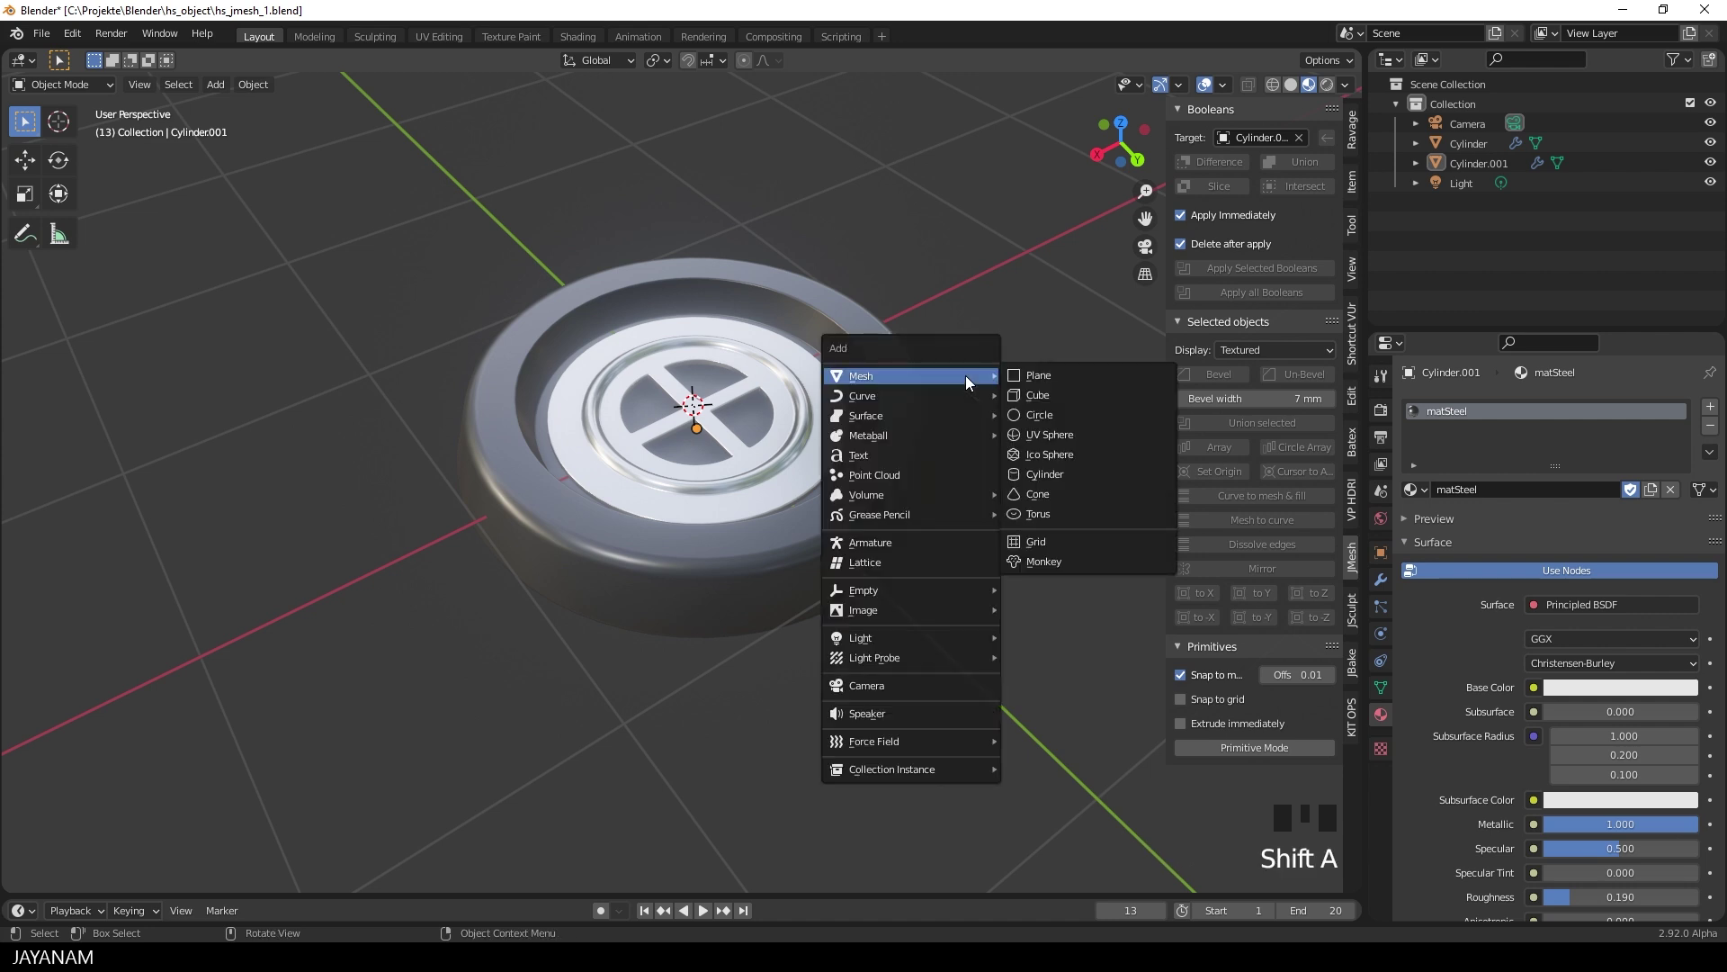
left_click(1067, 472)
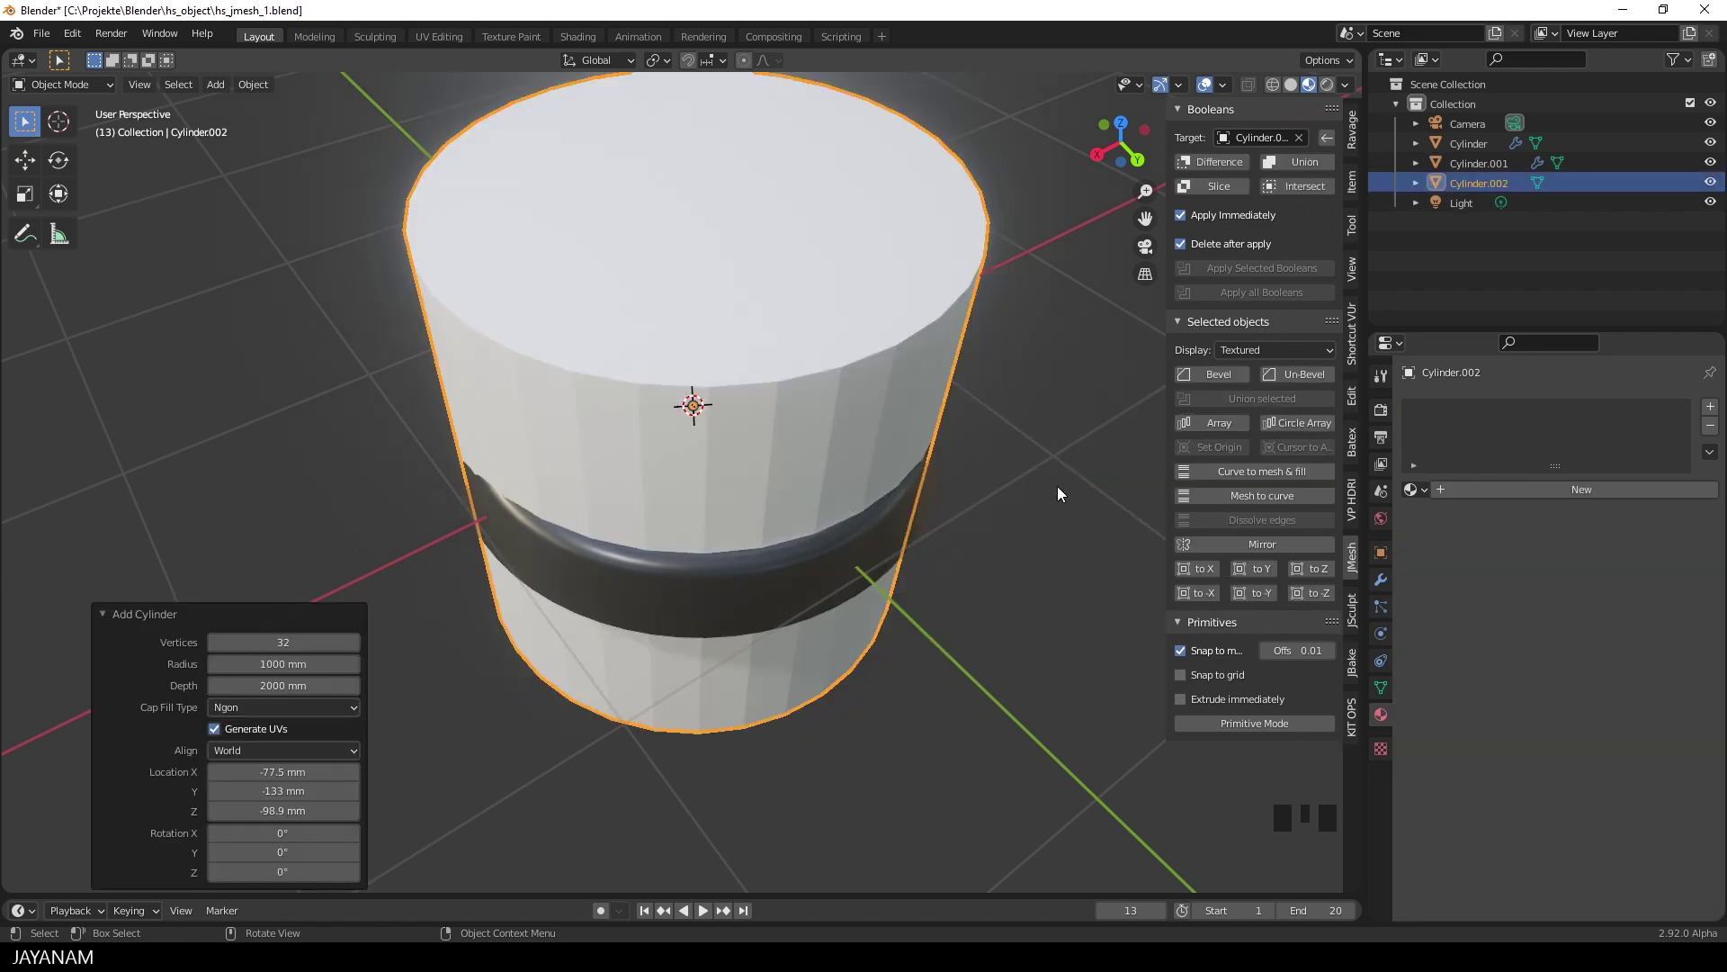
scroll(1058, 487, "down", 2)
key("Tab")
key("s")
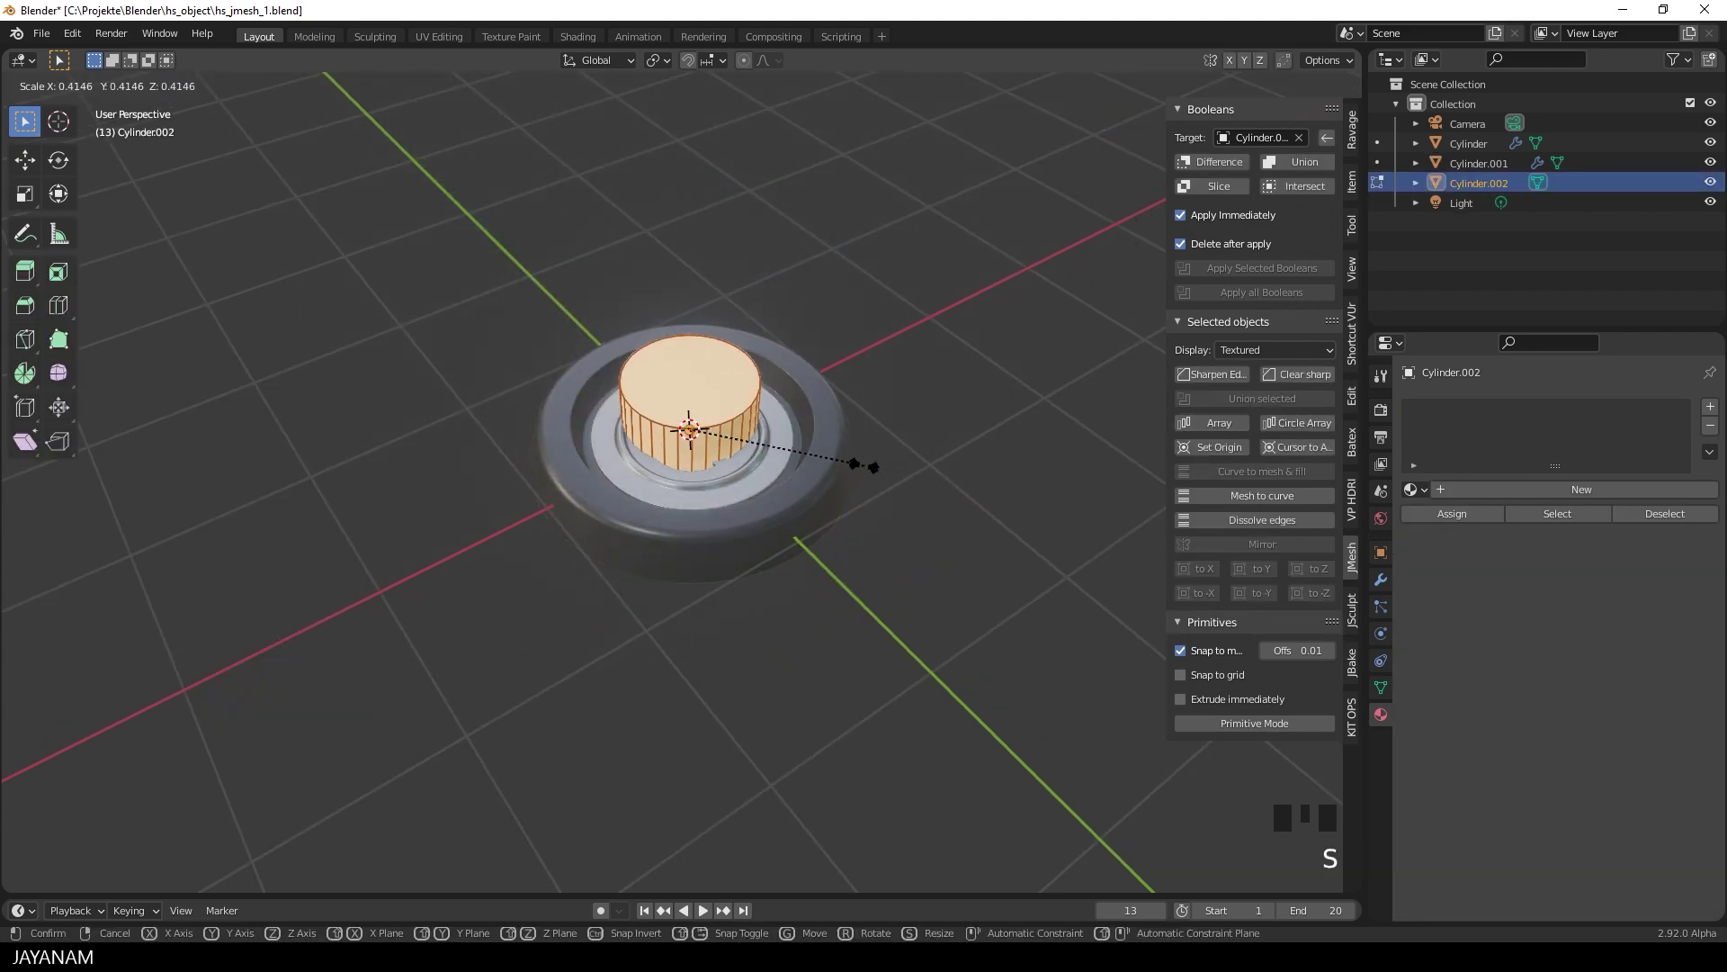
left_click(821, 458)
key("s")
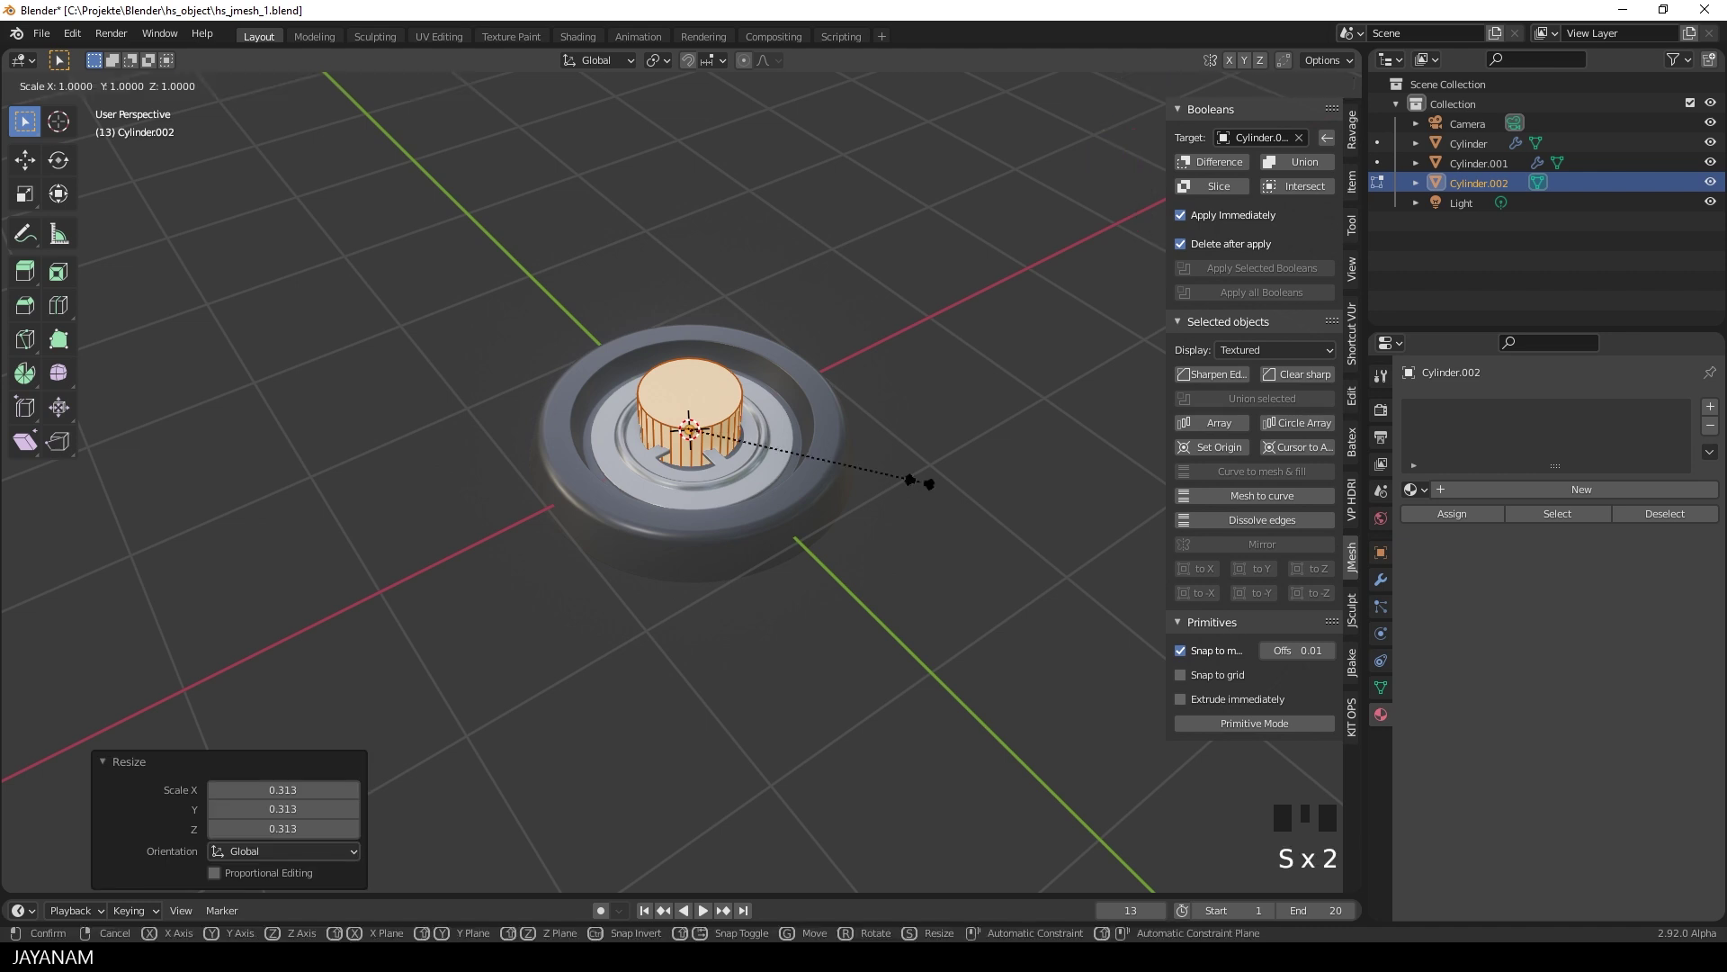
key("z")
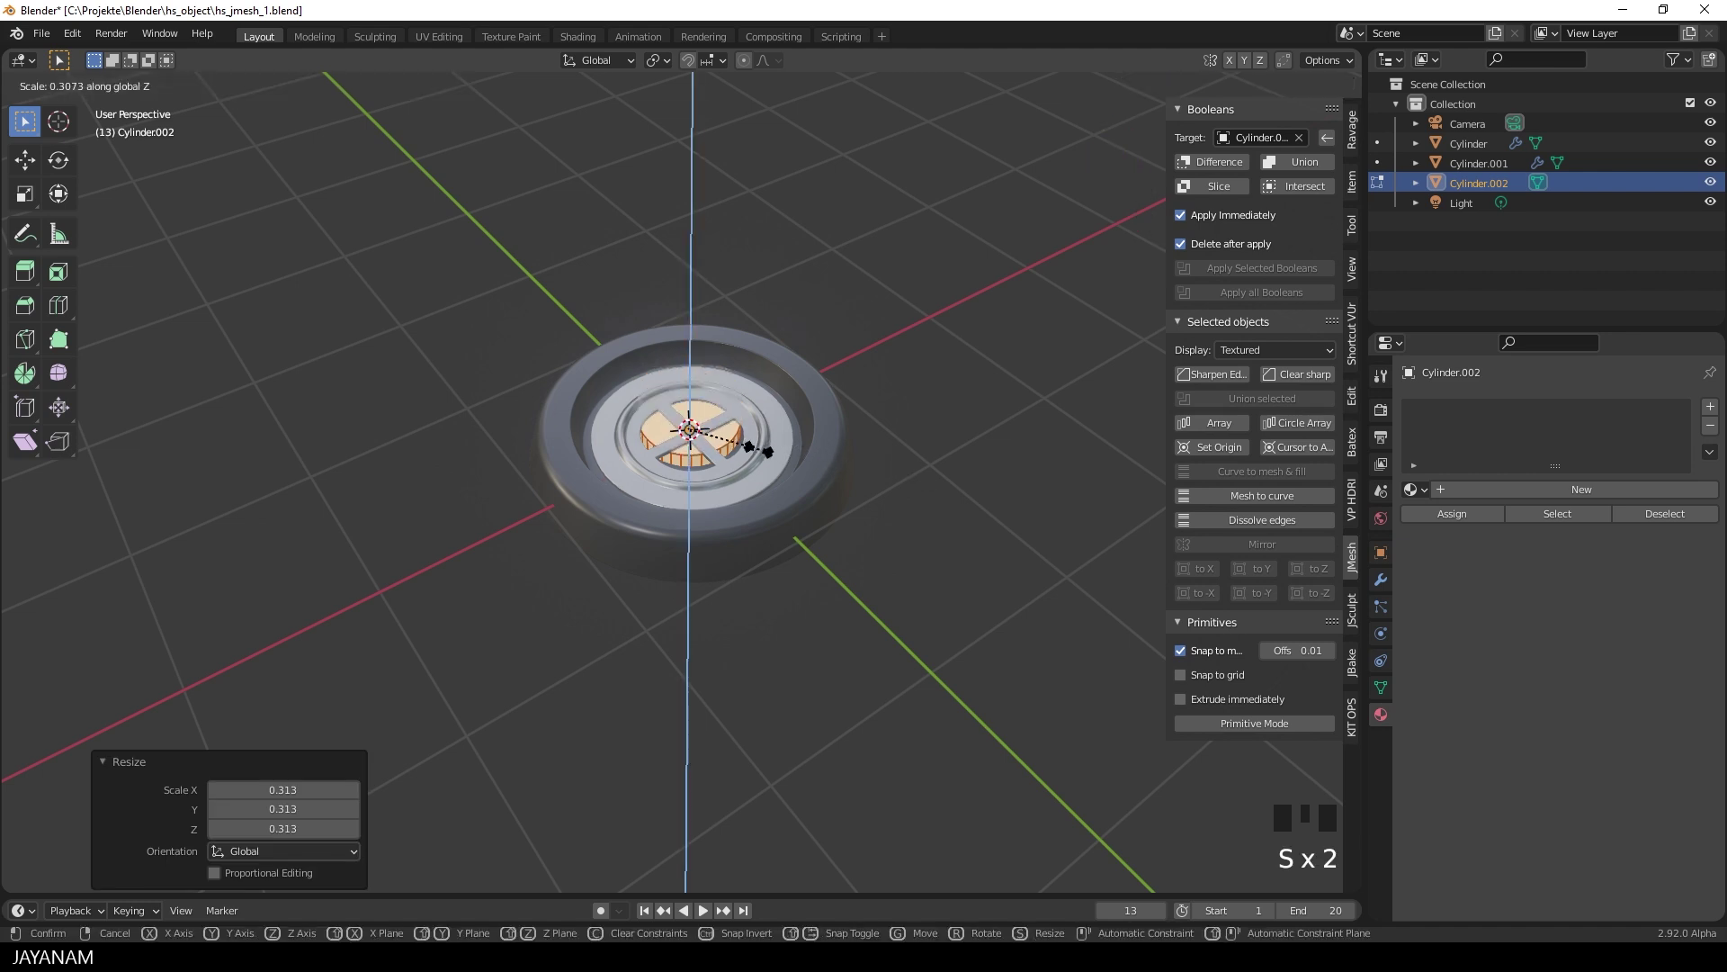
left_click(745, 451)
middle_click_drag(746, 452, 727, 506)
key("Tab")
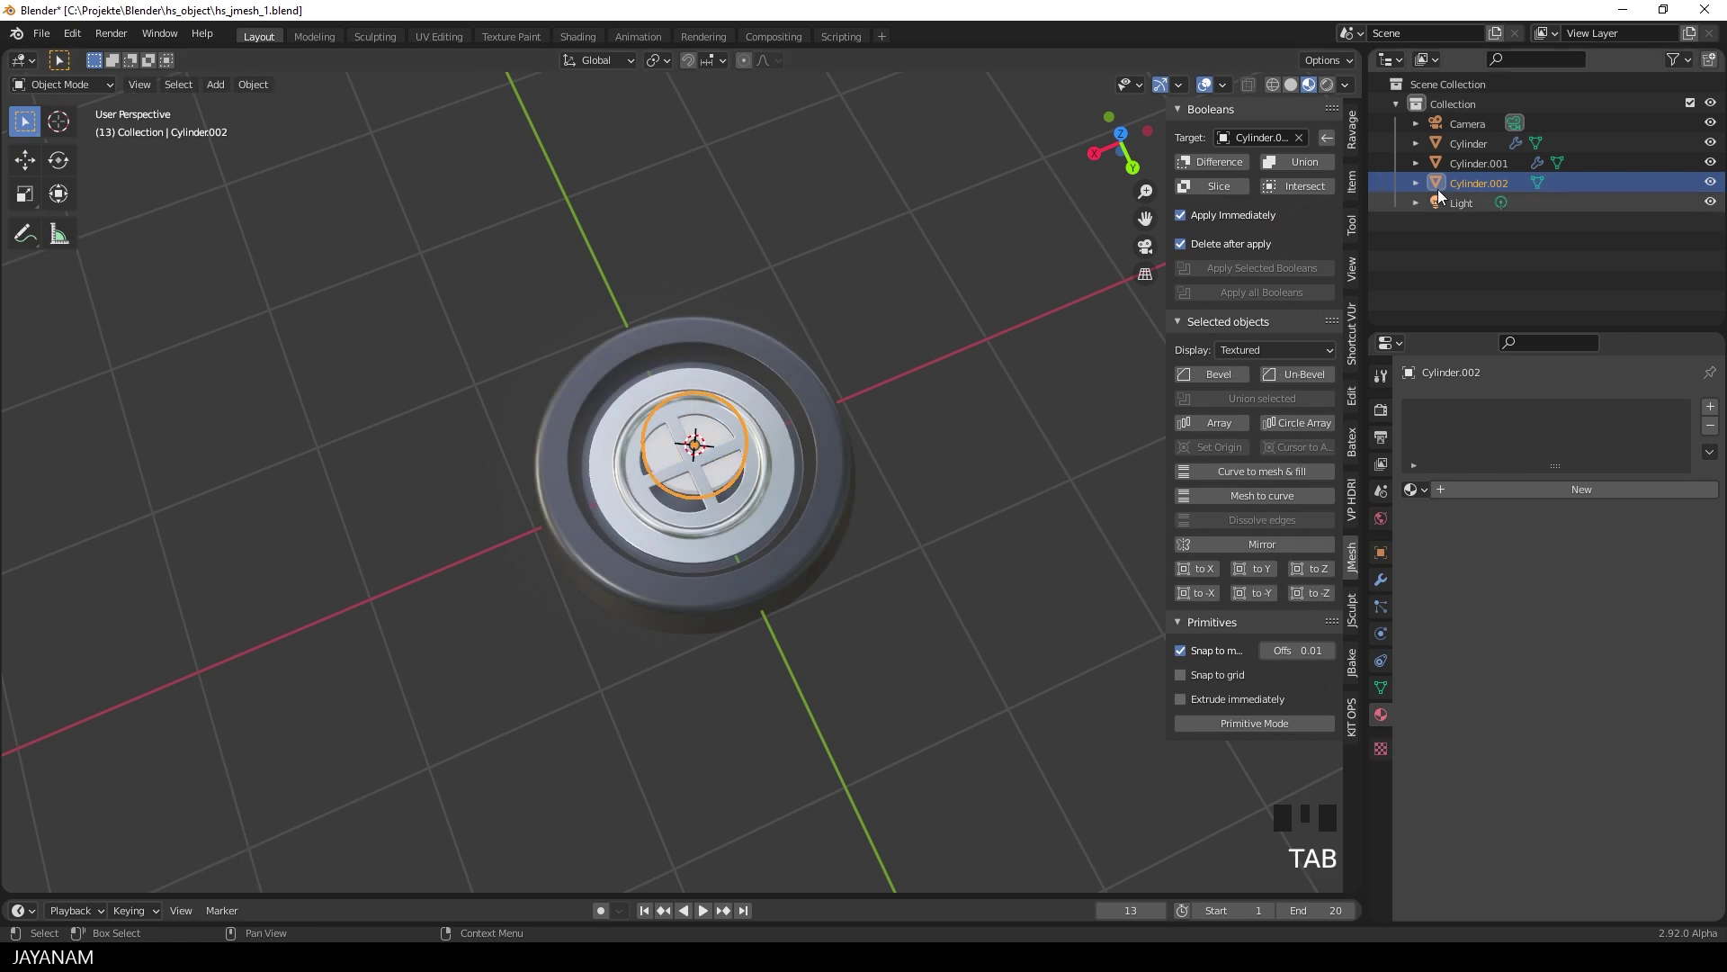
Centre the cylinder at the origin by setting its X, Y and Z location to 0.
left_click(1352, 187)
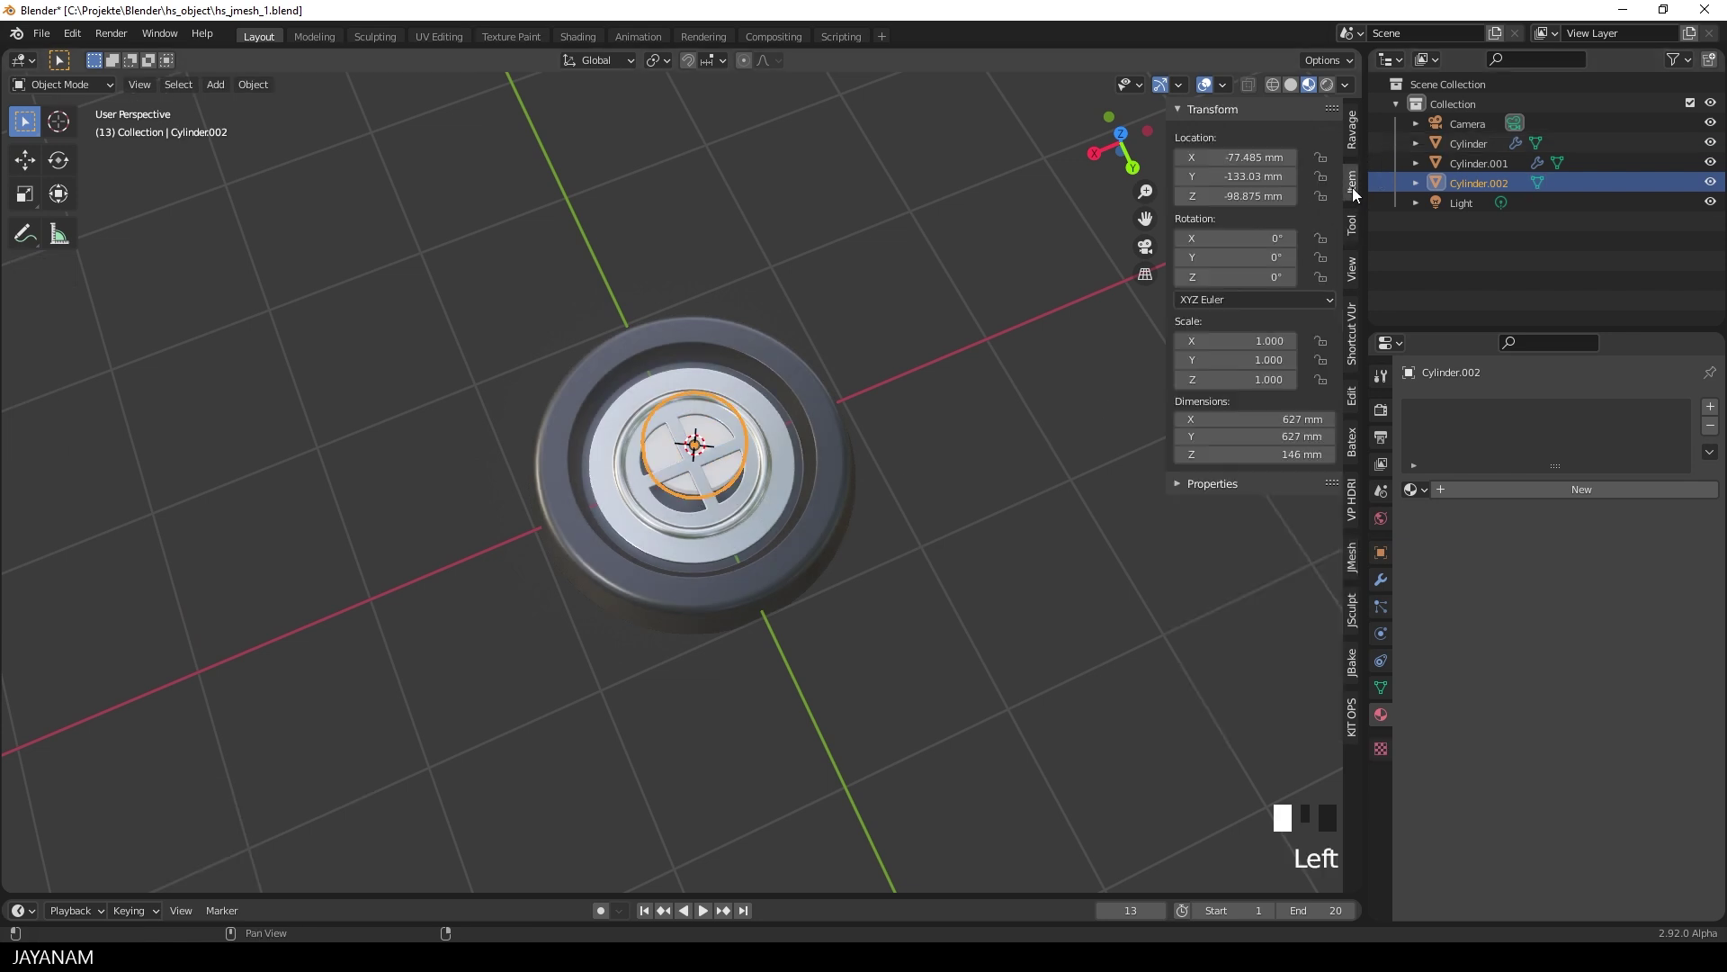
left_click(1251, 155)
type("0")
key("Tab")
type("0")
key("Tab")
type("0")
key("Return")
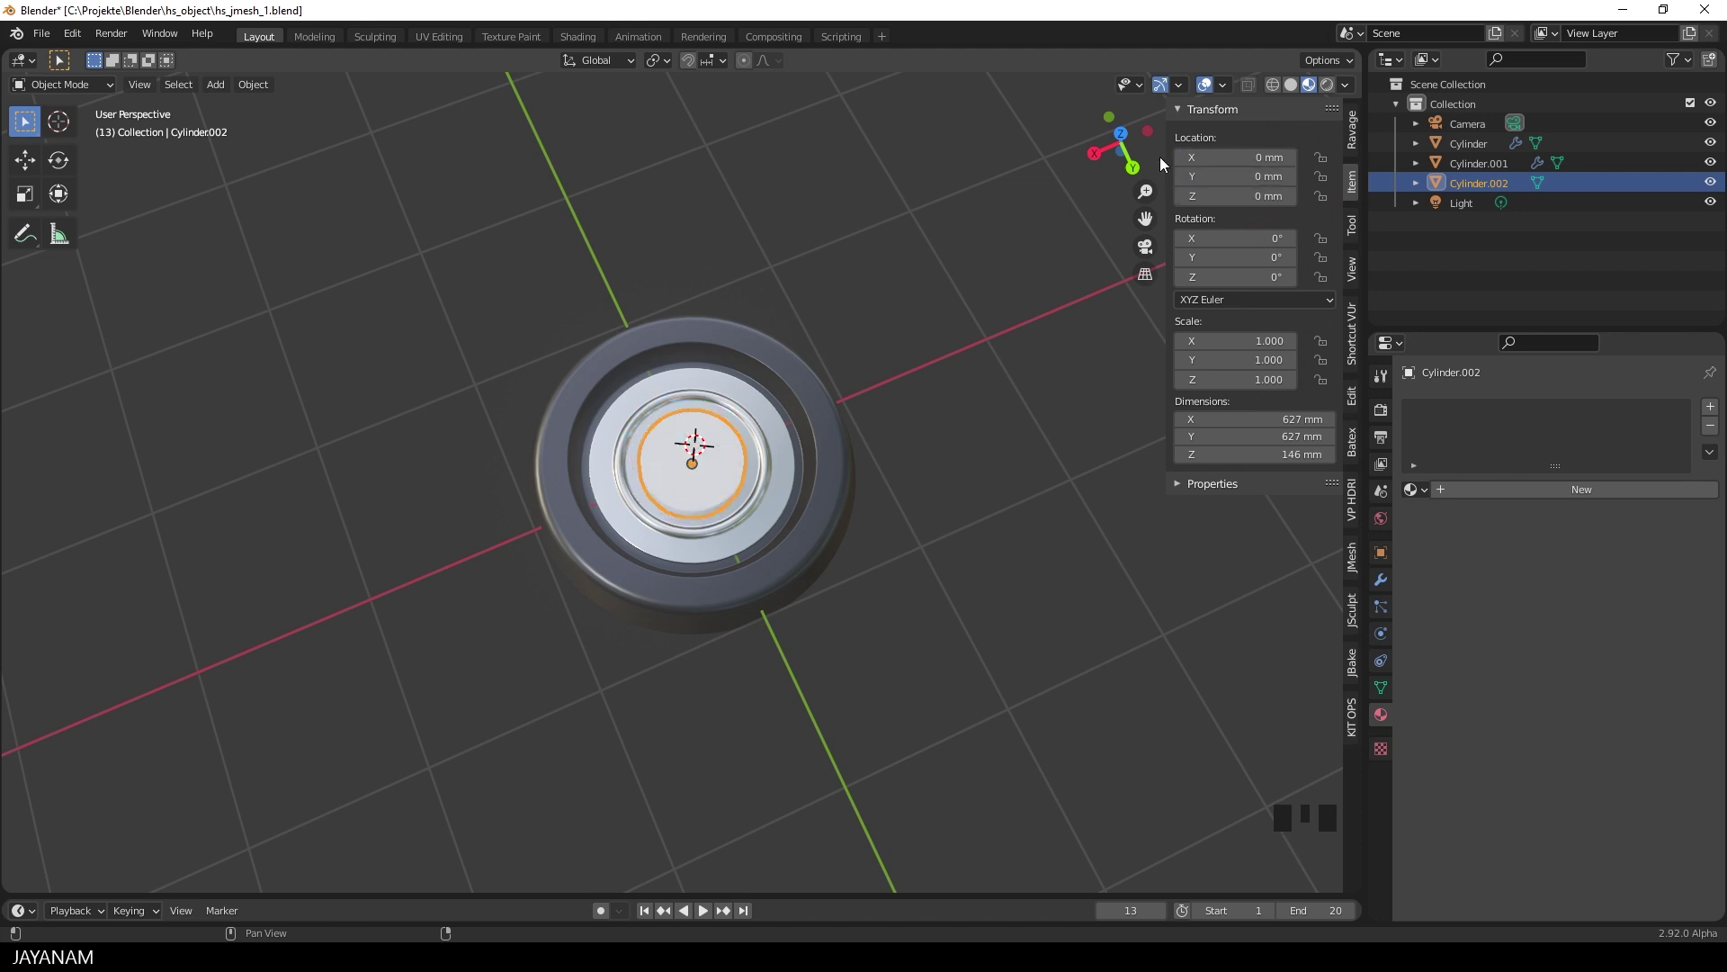
Thin the disc to 35.3 mm and lower it to Z −45.49 mm beneath the cross slots.
middle_click_drag(987, 280, 902, 424)
scroll(904, 471, "up", 2)
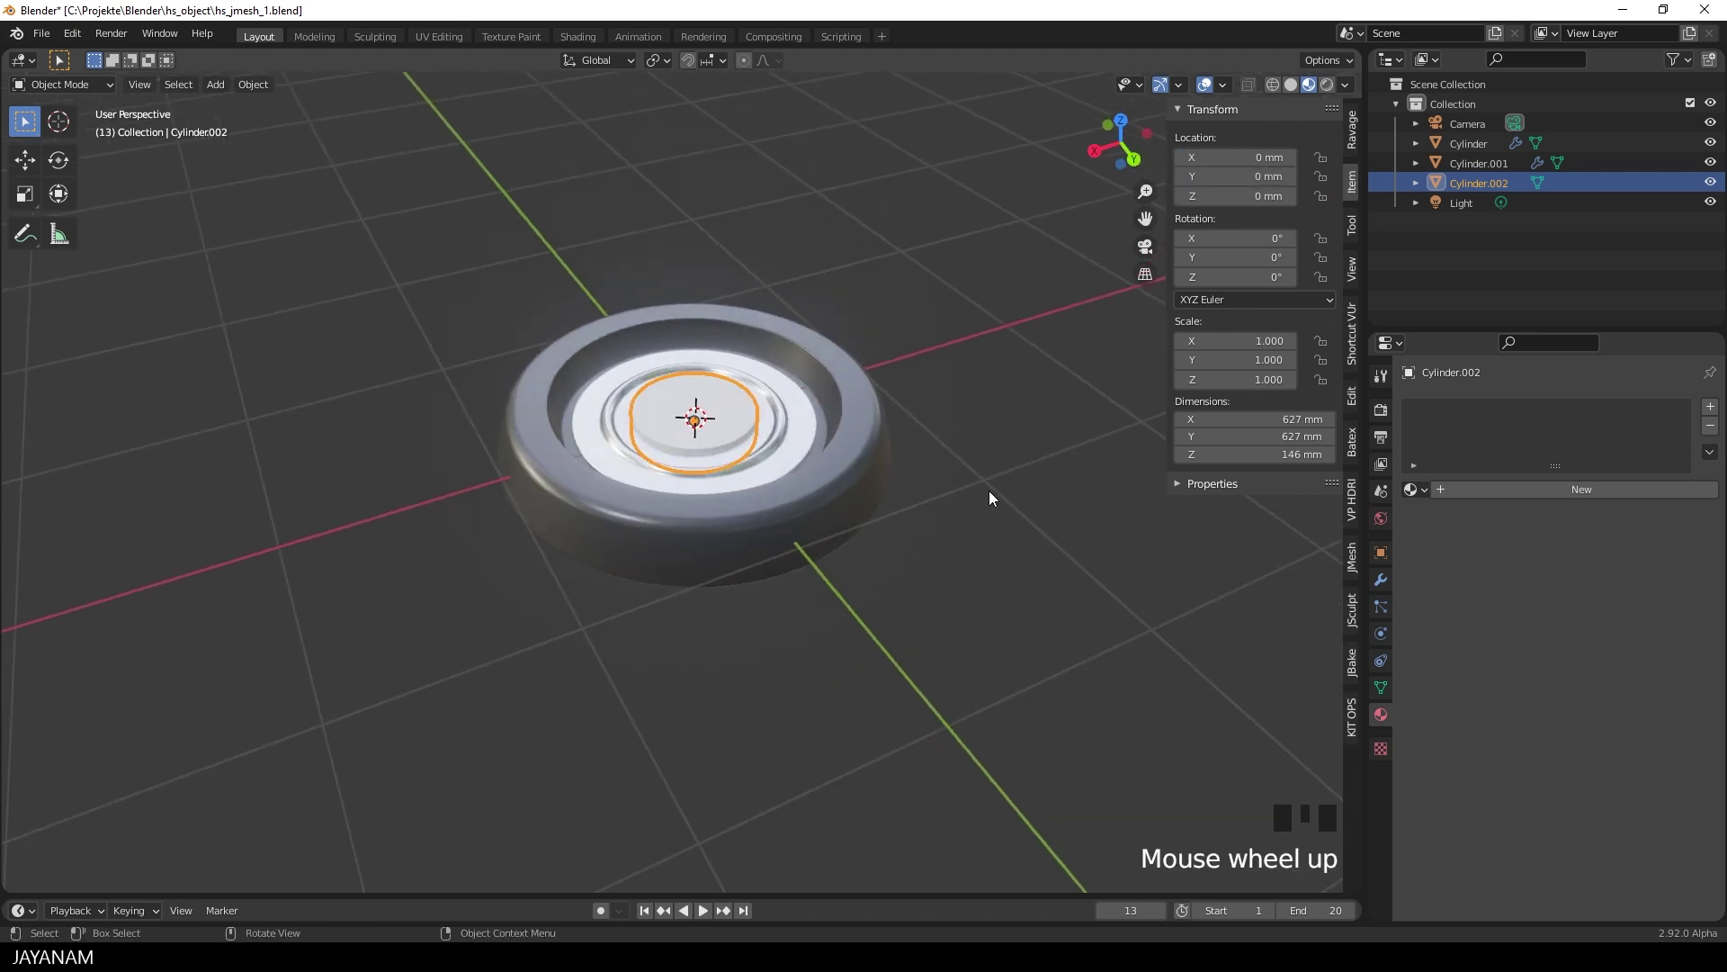
key("Tab")
key("s")
key("z")
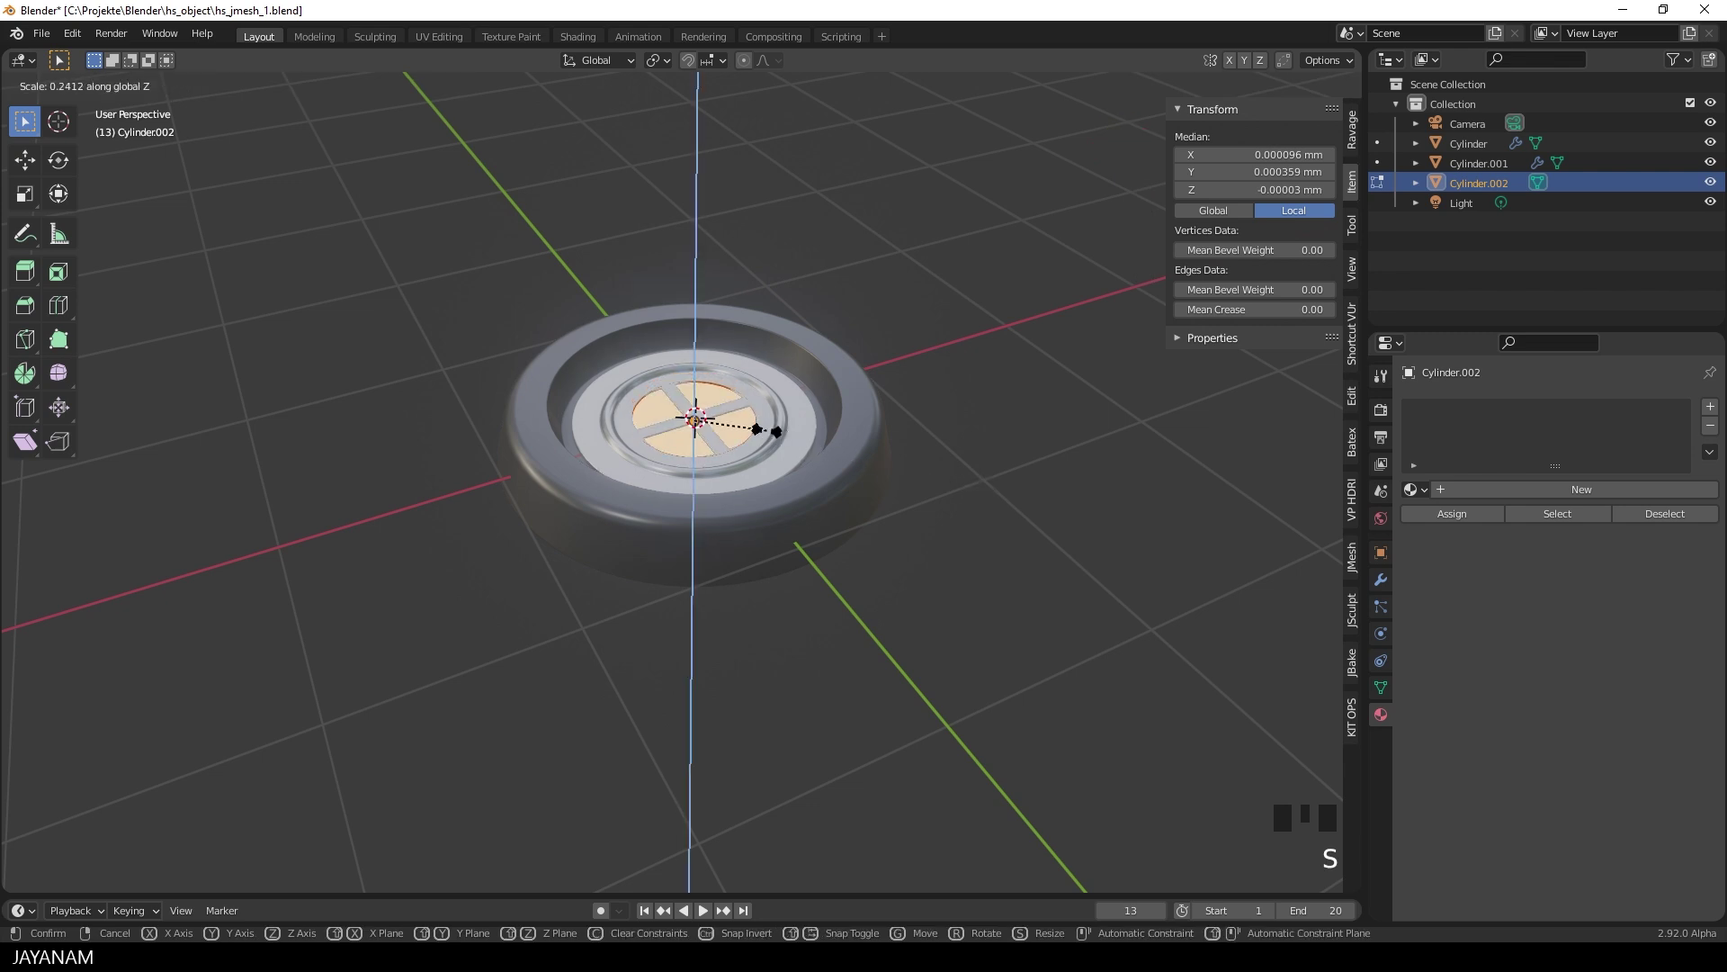
left_click(766, 430)
key("Tab")
key("g")
key("z")
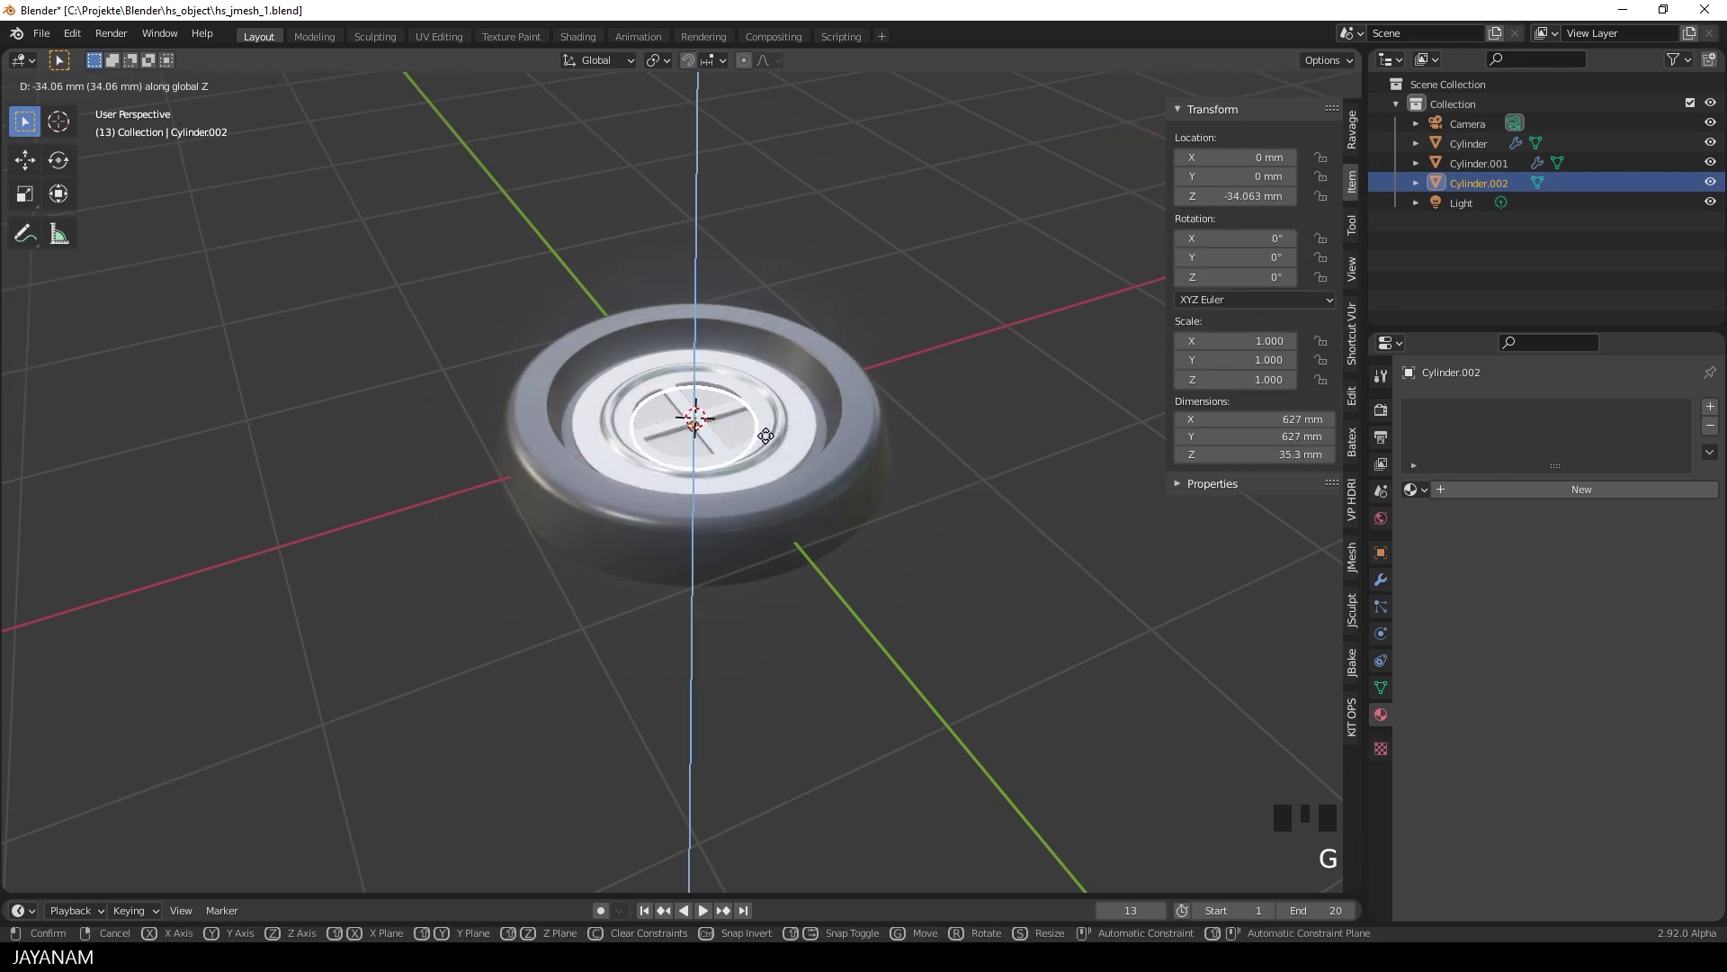
left_click(765, 437)
key("Tab")
key("Tab")
Assign the existing Emission material 'Material' to the flat disc.
left_click(1414, 490)
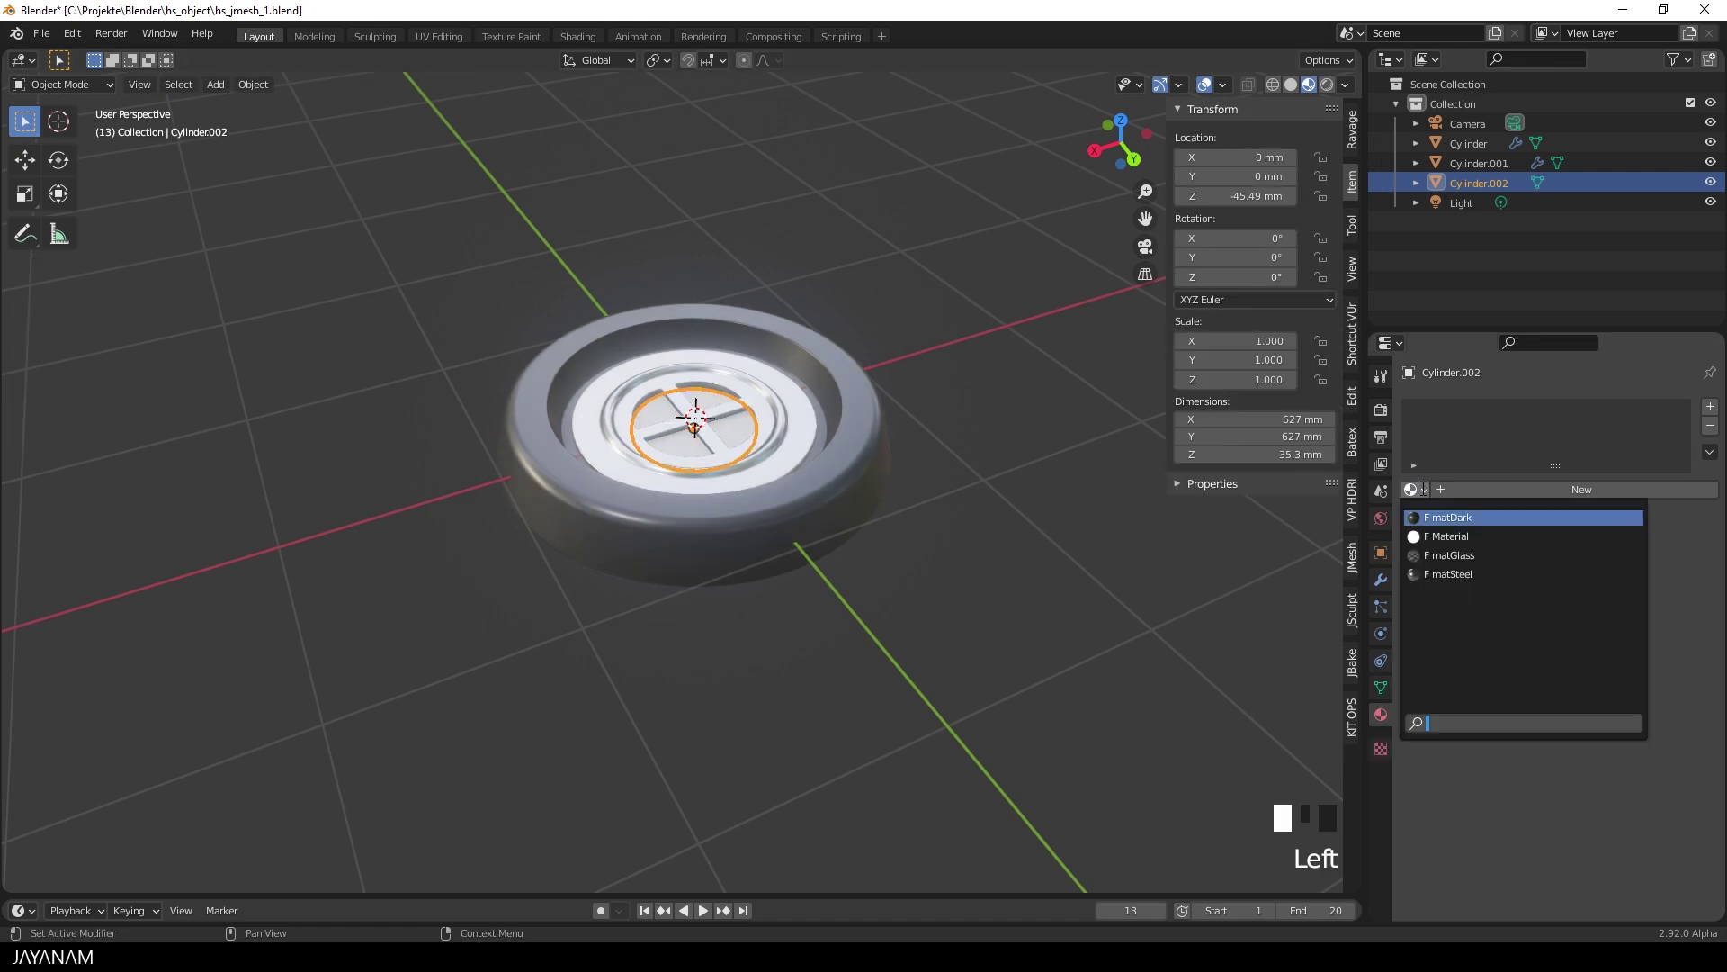
left_click(1432, 537)
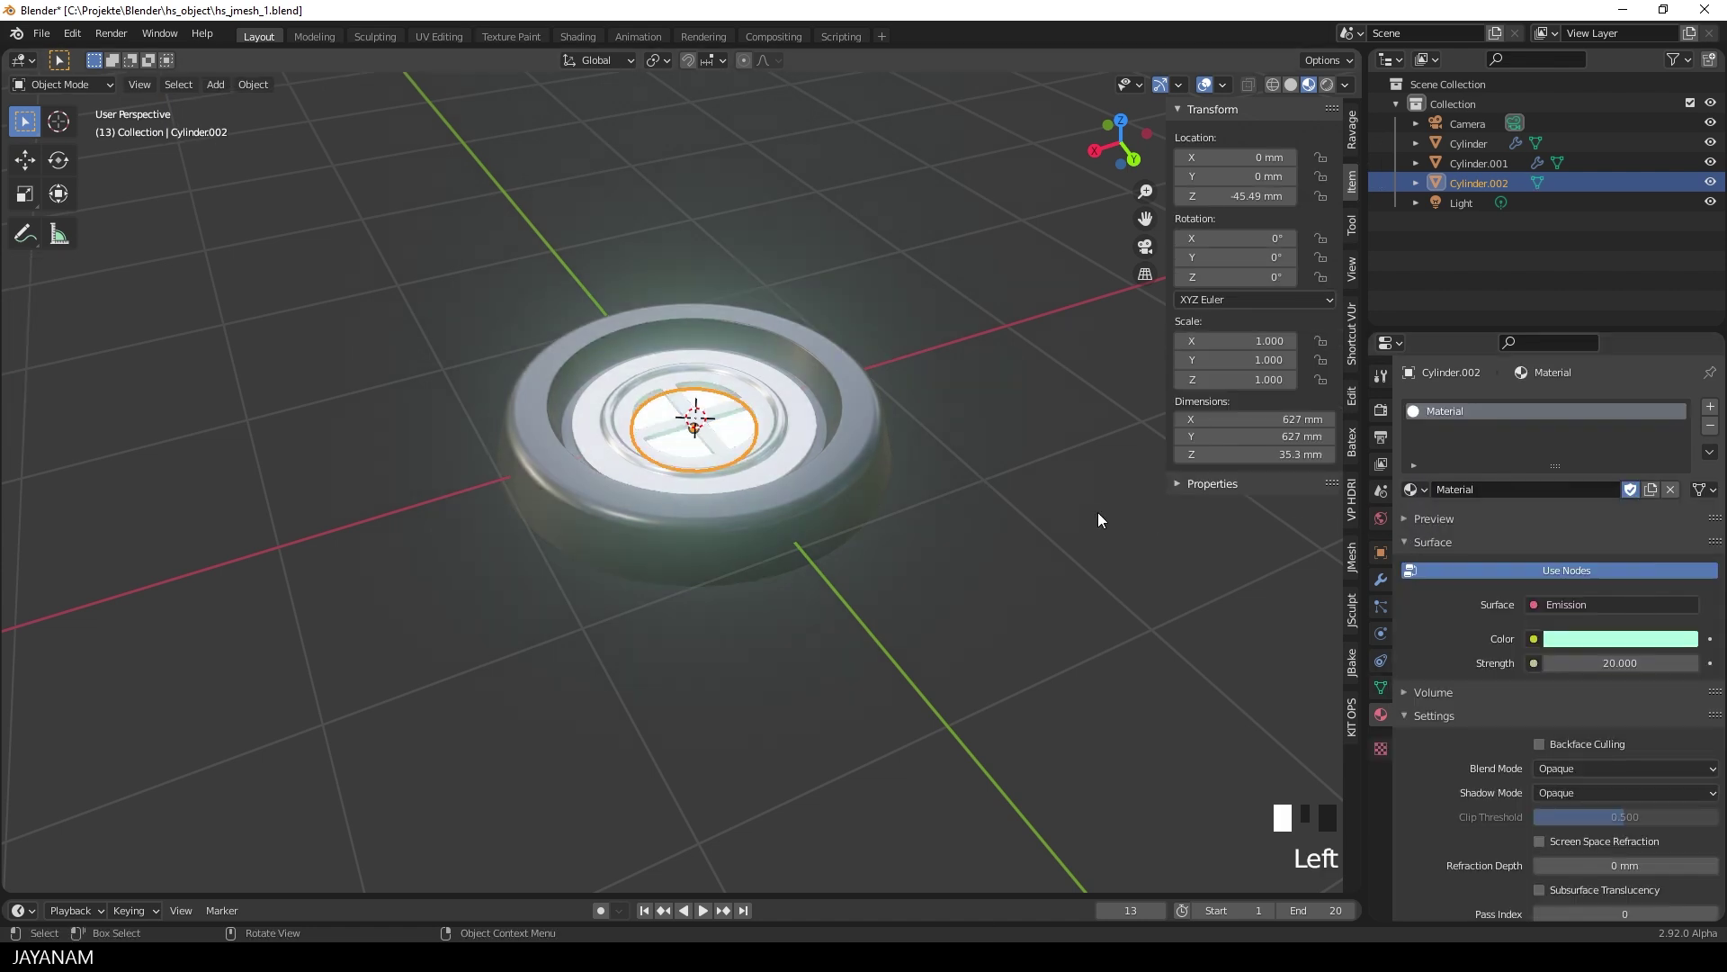
middle_click(899, 539)
left_click(990, 513)
mouse_move(990, 512)
middle_mouse_down()
mouse_move(972, 622)
mouse_move(942, 618)
mouse_move(1021, 513)
middle_mouse_up()
scroll(1016, 518, "up", 2)
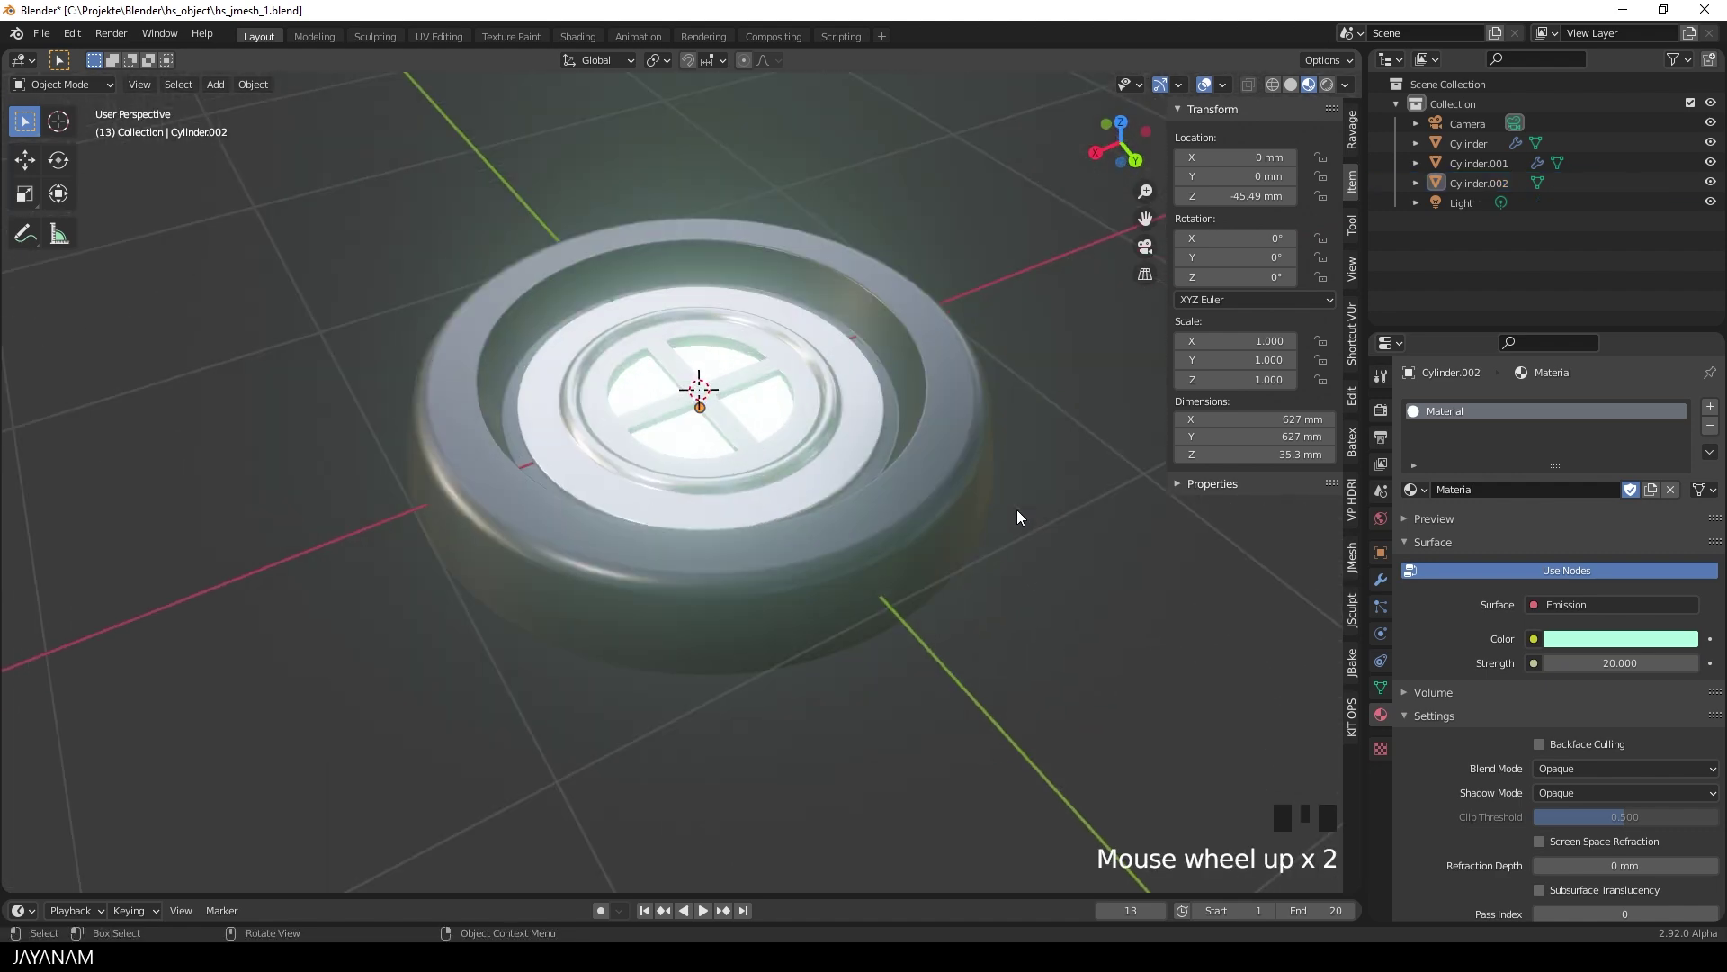
scroll(995, 494, "down", 3)
Scale the glowing disc to 0.856 and lower it to Z −75.85 mm.
key("s")
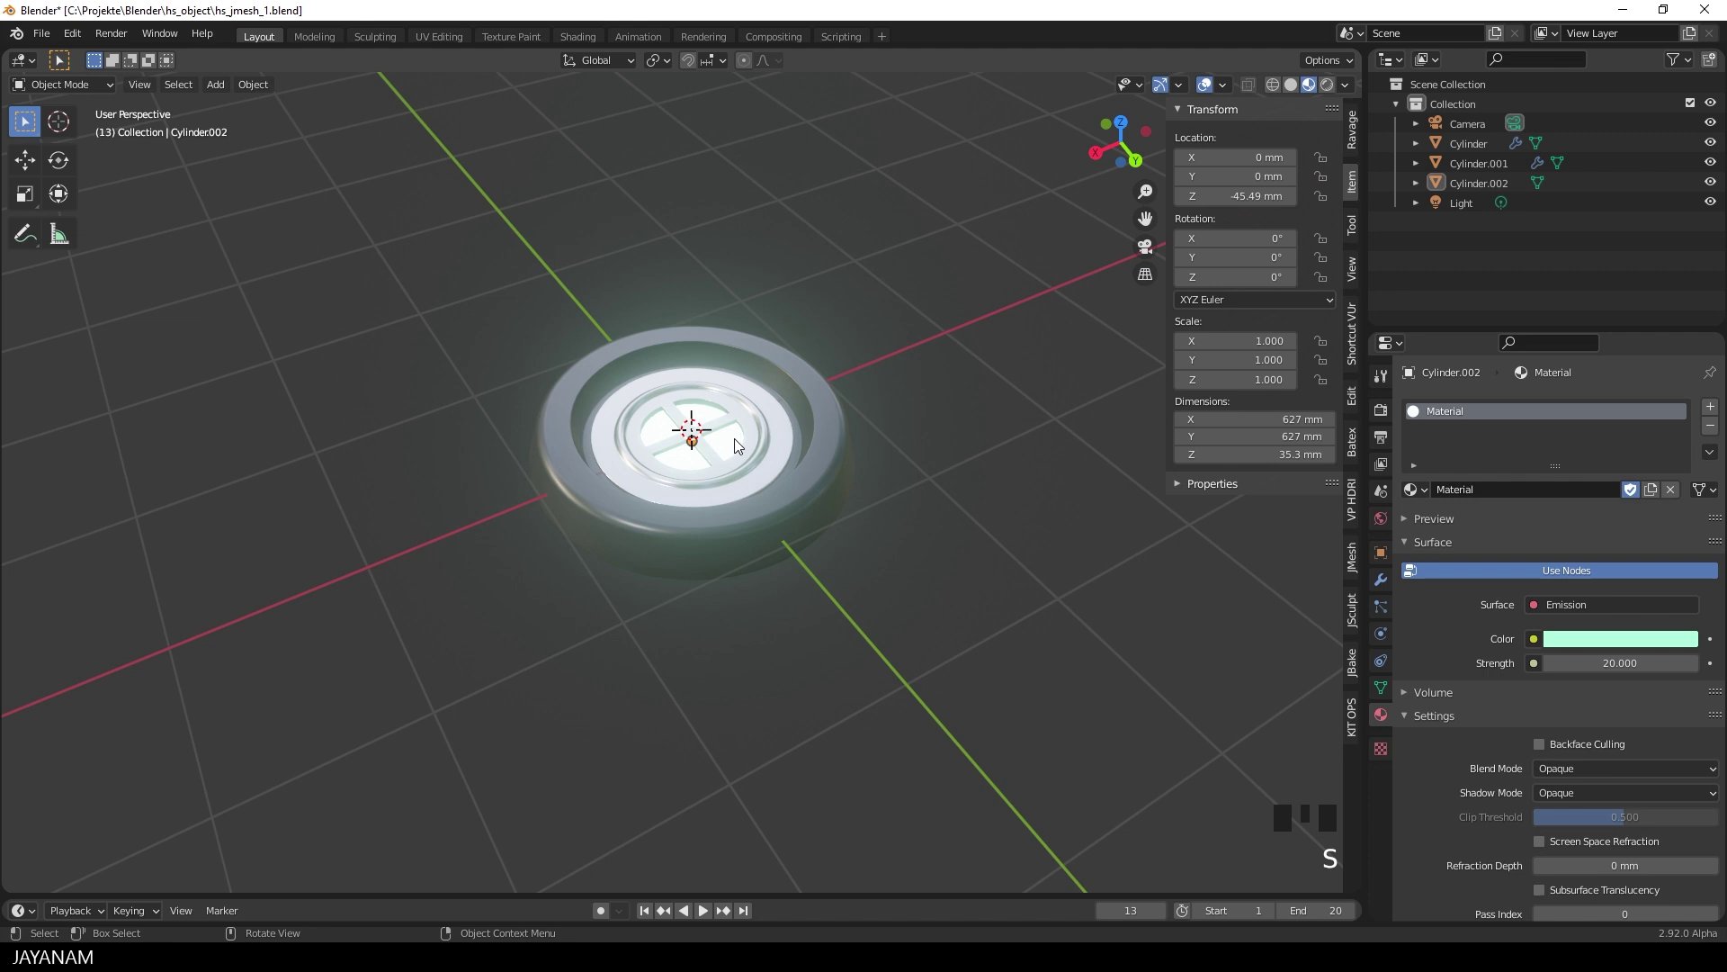
left_click(987, 494)
key("g")
key("z")
left_click(989, 506)
Change the disc's glow colour from green to light blue and hide the viewport overlays.
left_click(1605, 640)
left_click_drag(1591, 410, 1616, 394)
left_click(1137, 381)
middle_click_drag(1137, 381, 1015, 359)
left_click(1161, 84)
middle_click_drag(1044, 233, 990, 291)
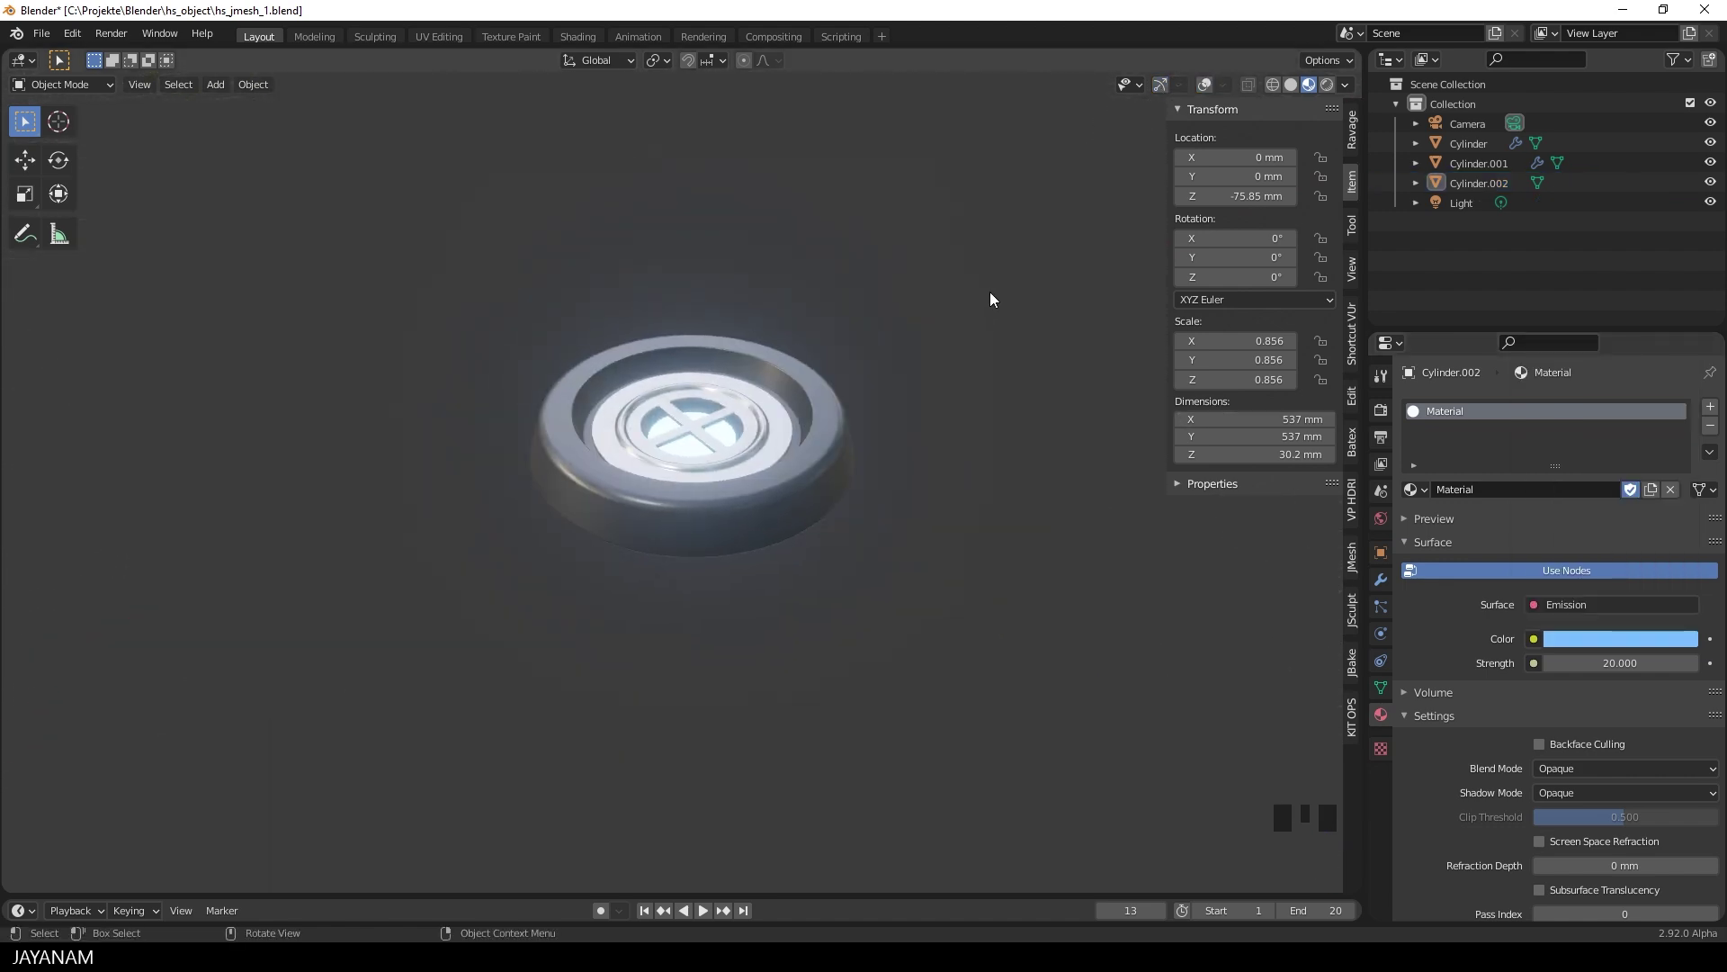
Enable Eevee Bloom at radius 4.918 and intensity 0.057, then save hs_jmesh_1.blend.
left_click(1381, 410)
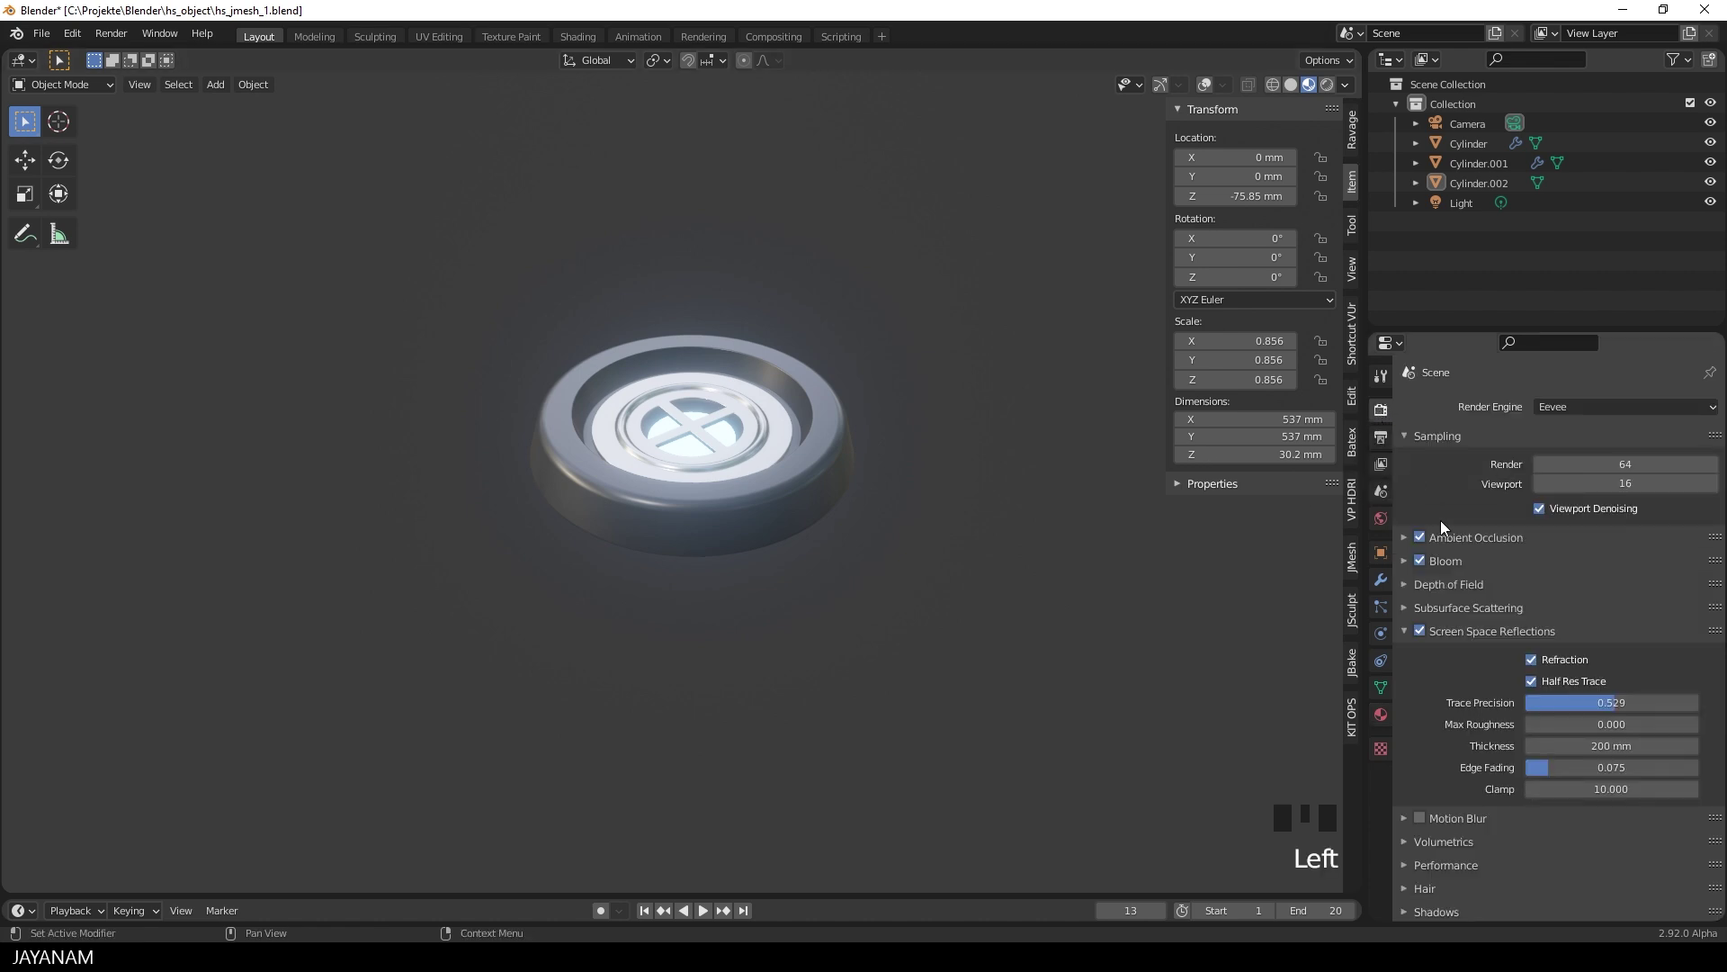
left_click(1406, 561)
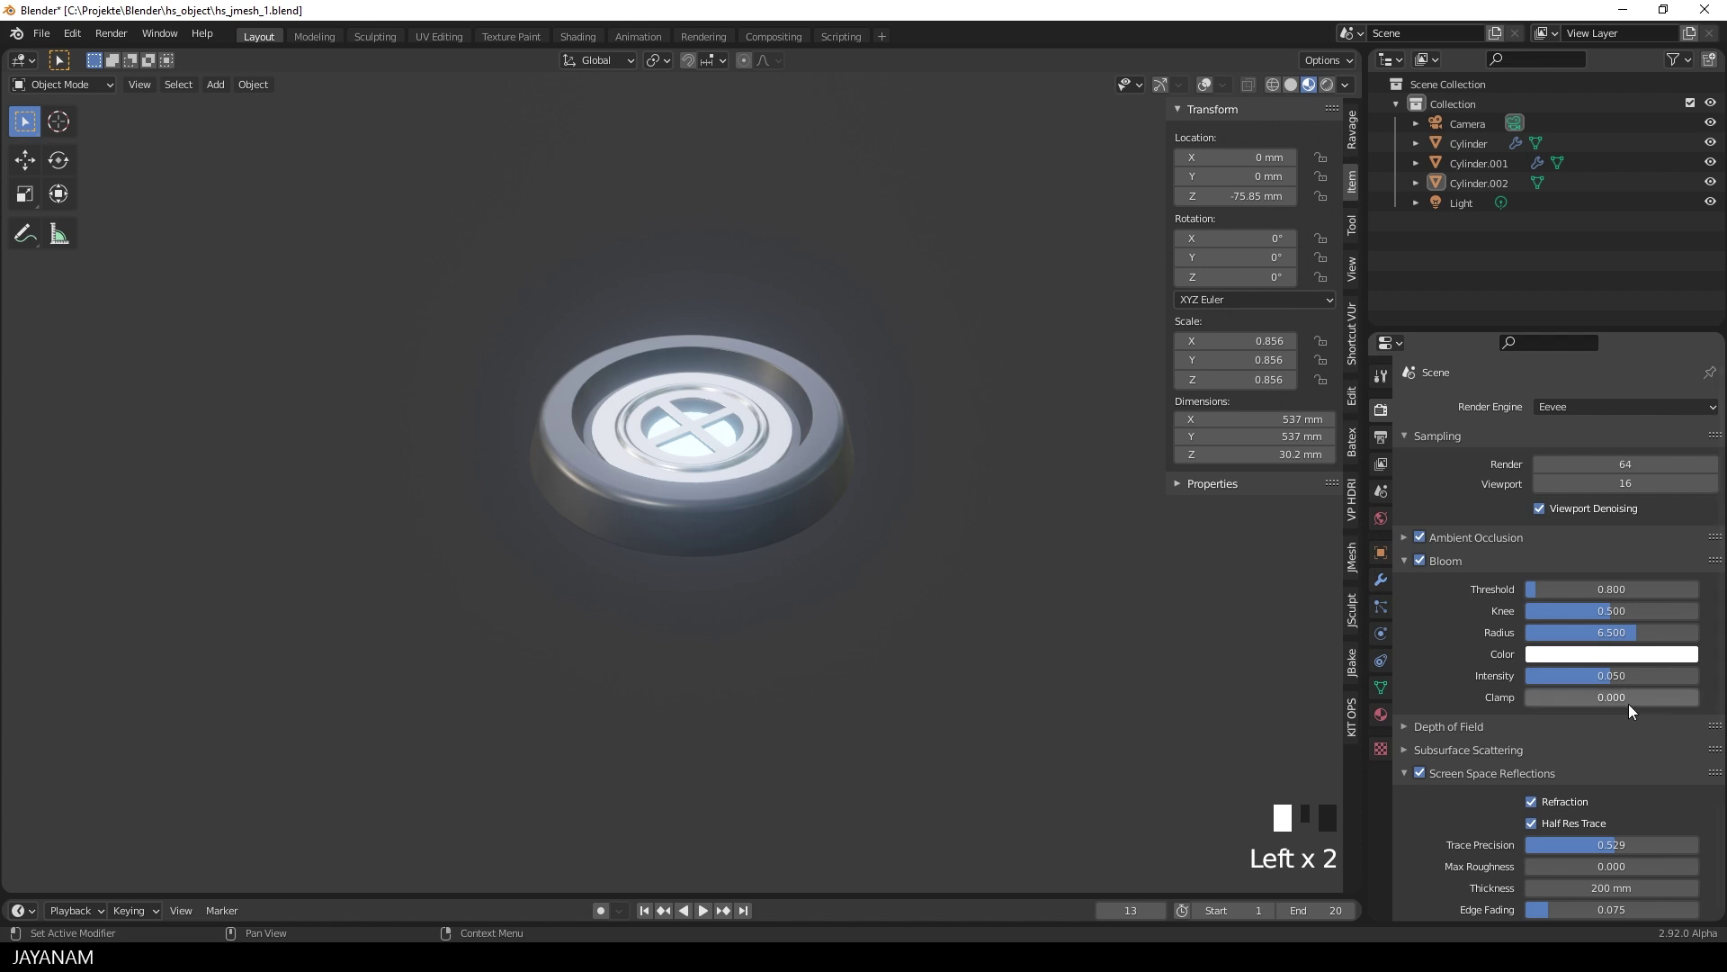
left_click_drag(1633, 676, 1608, 629)
mouse_move(1024, 489)
middle_mouse_down()
mouse_move(997, 565)
mouse_move(1022, 484)
middle_mouse_up()
key("ctrl+s")
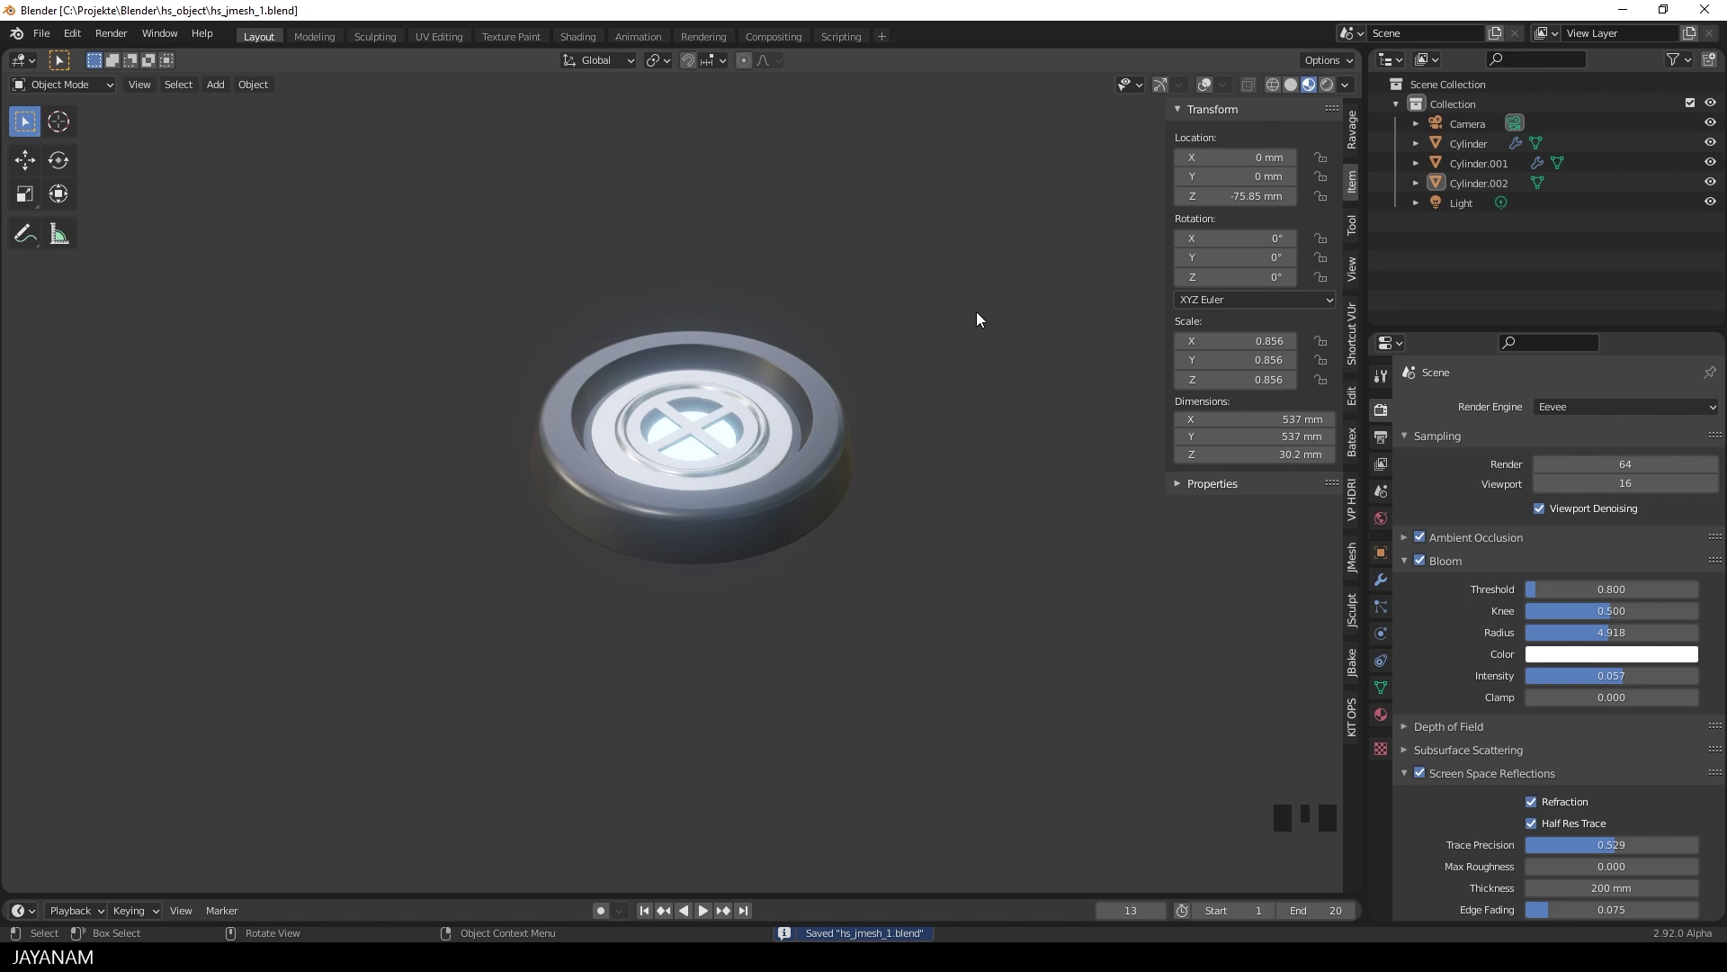
Turn the viewport overlays and navigation aids back on.
middle_click_drag(976, 311, 893, 428)
left_click(1205, 84)
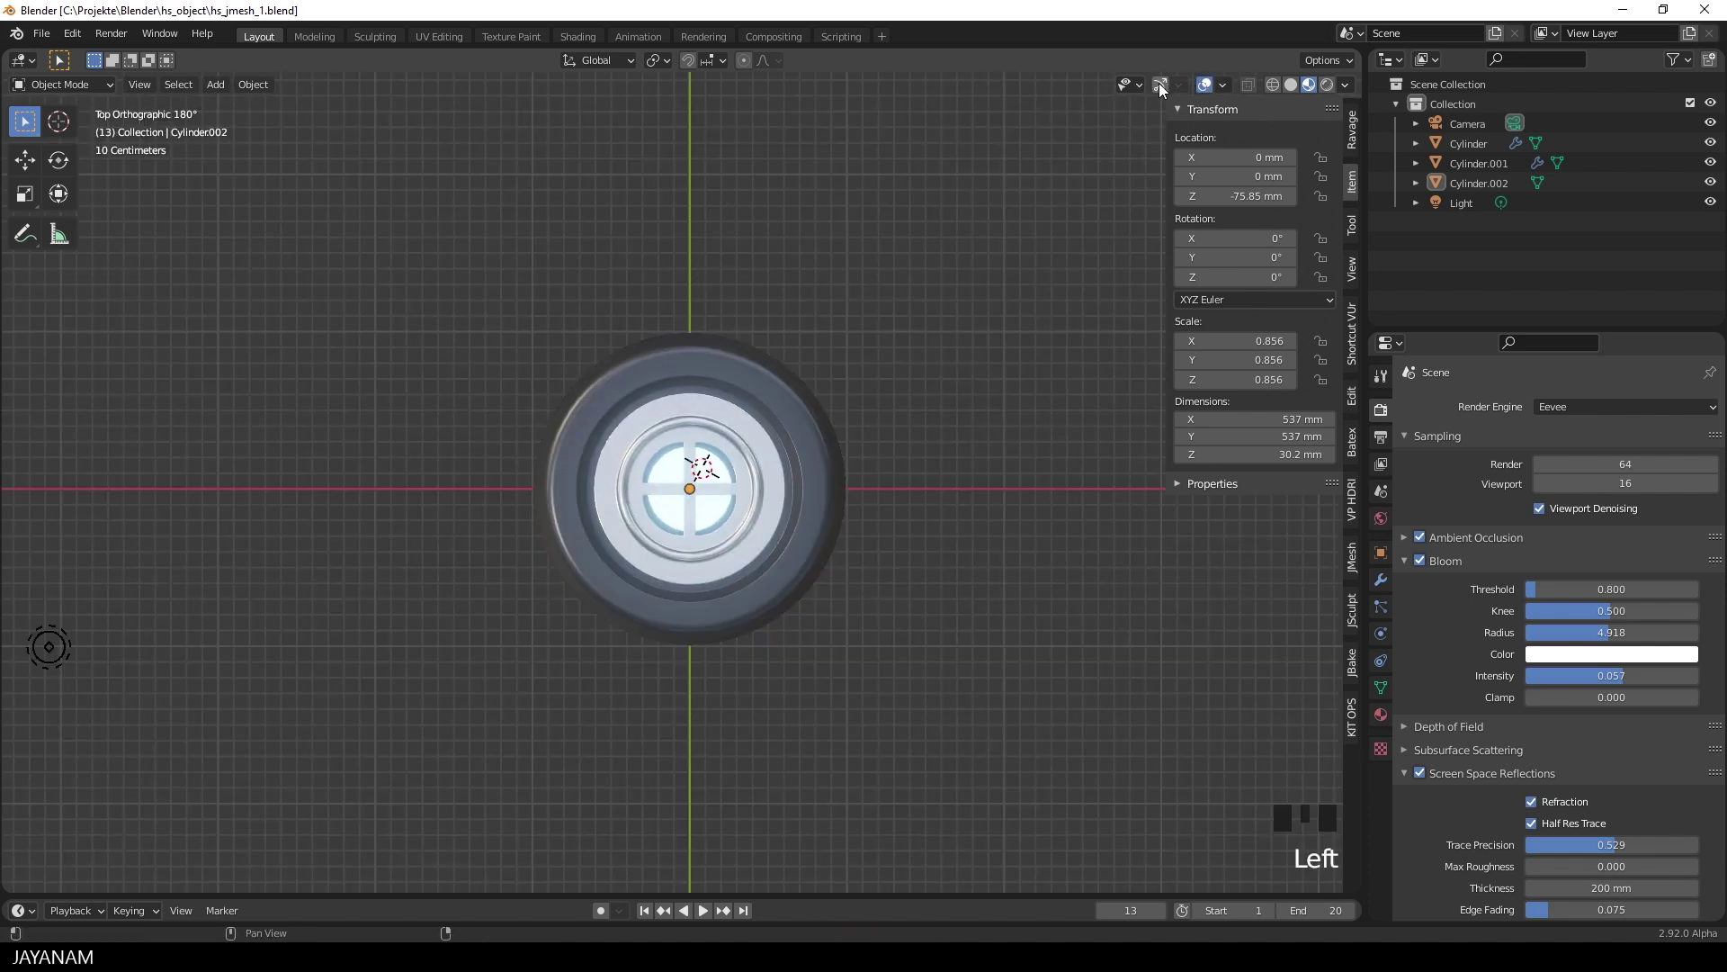
left_click(1160, 84)
scroll(758, 343, "up", 1)
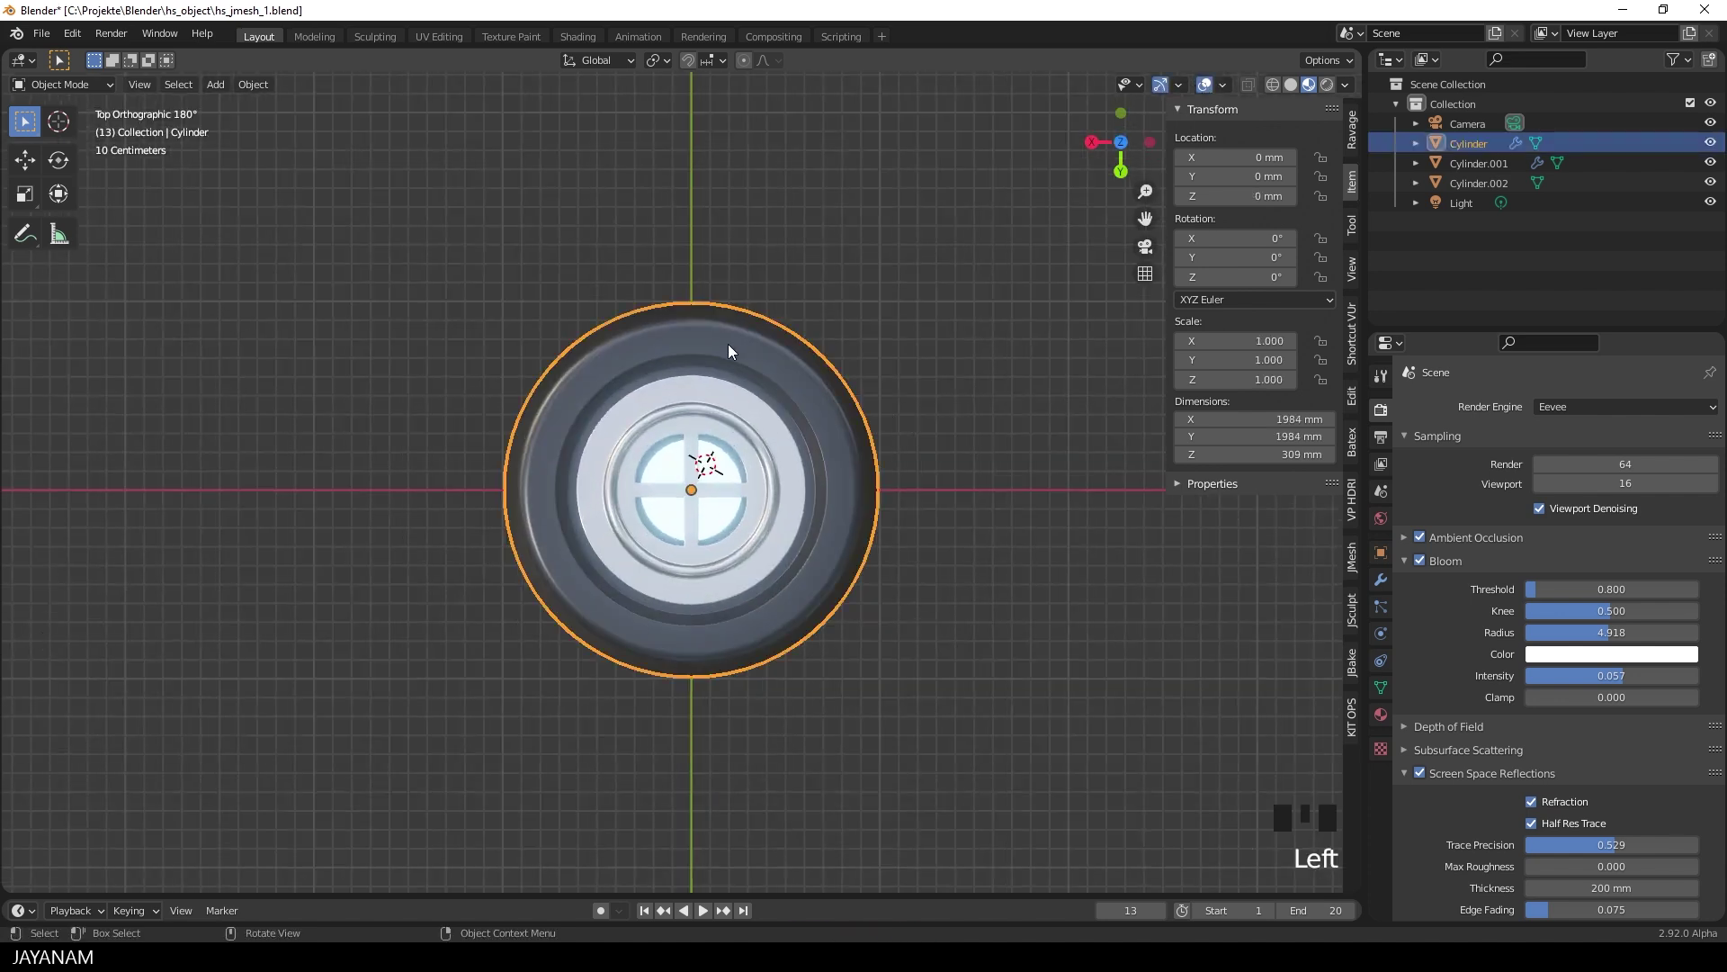
Enter Edit Mode on the outer base, select a rim face, and start the circle Difference cutter.
key("Tab")
scroll(727, 351, "up", 2)
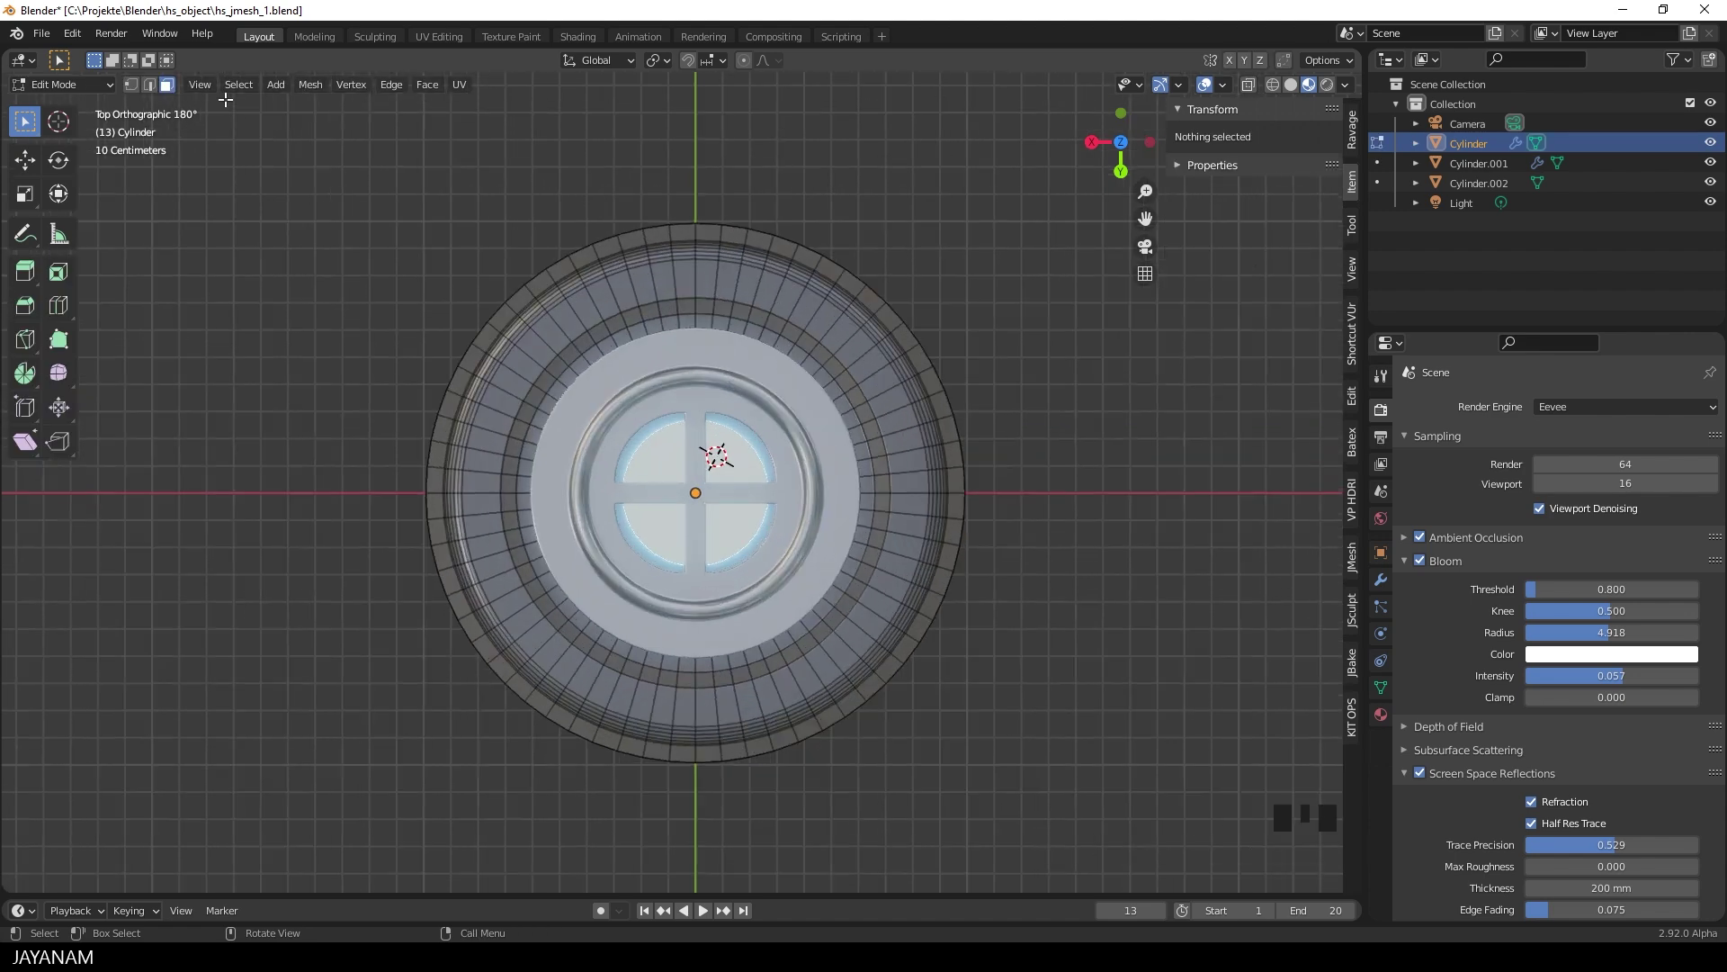
left_click(622, 291)
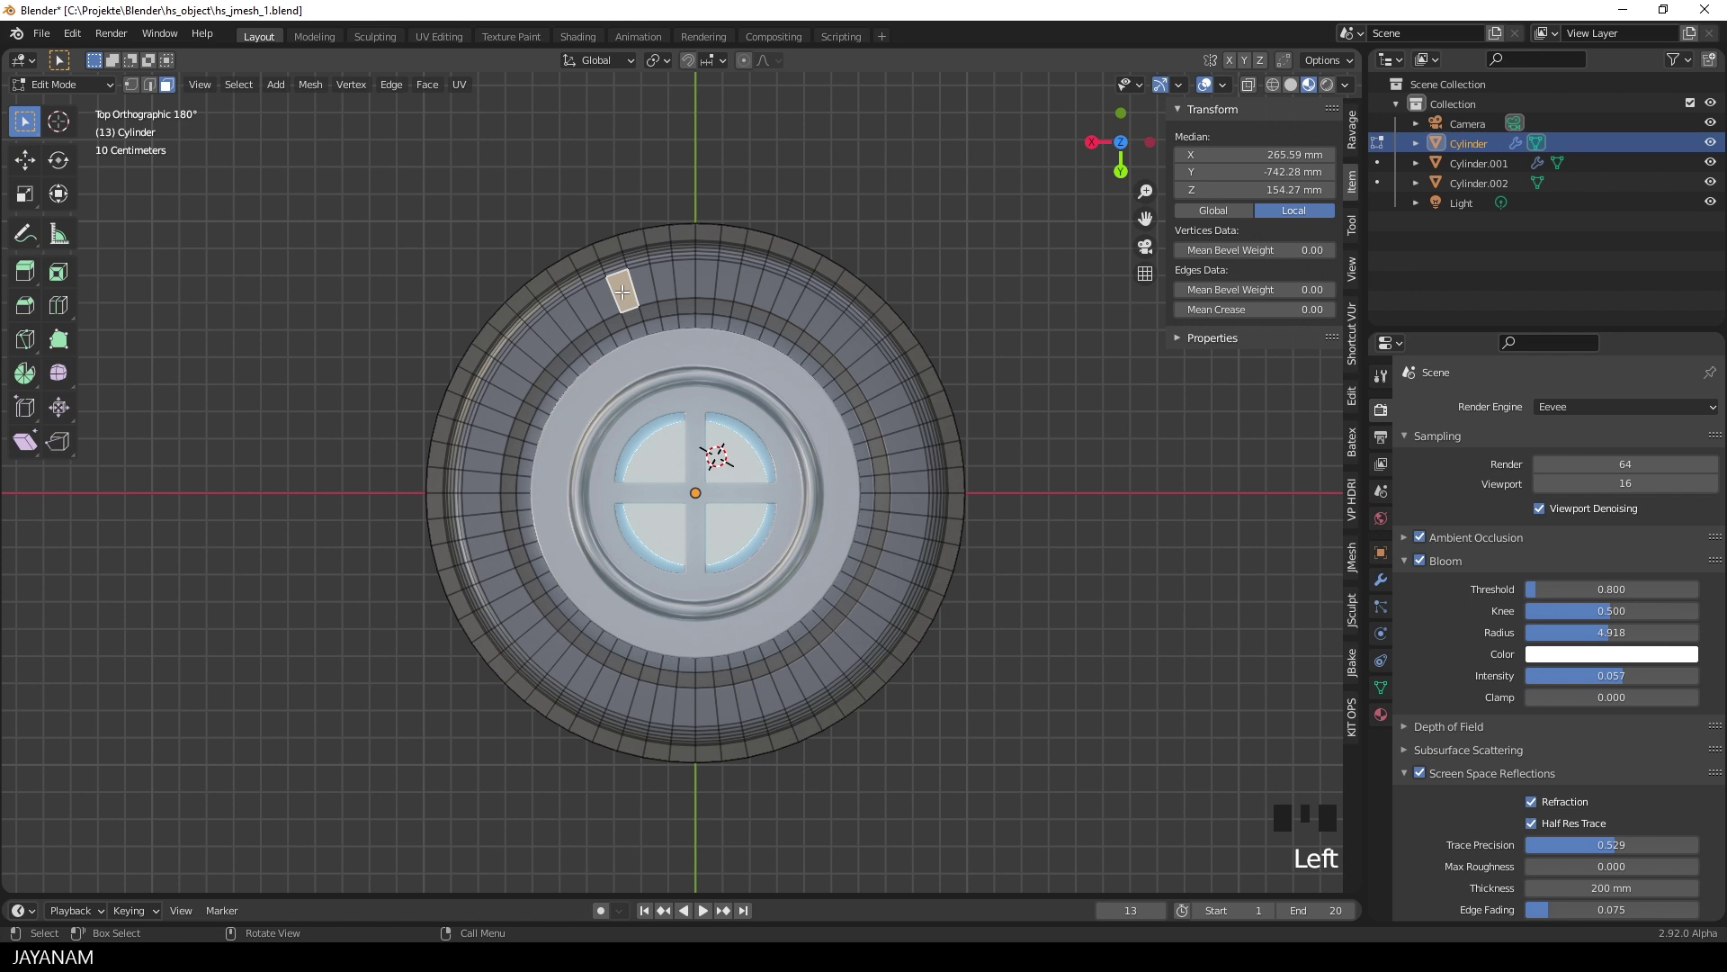
left_click(601, 297)
key("ctrl")
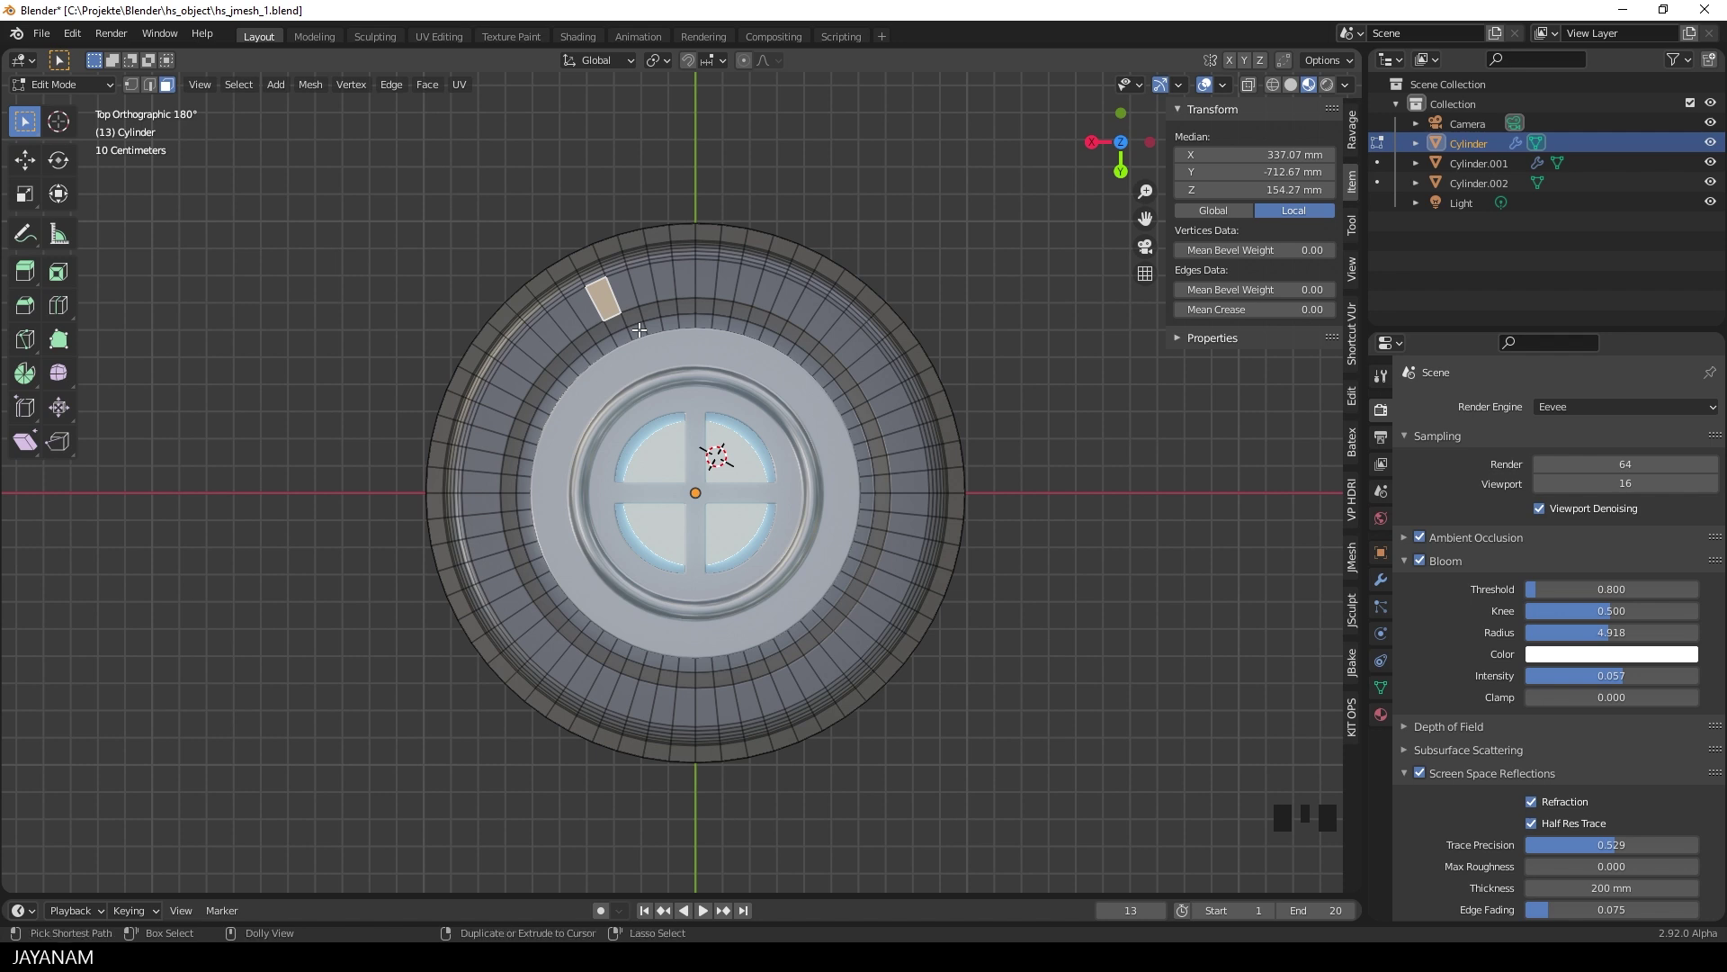
key("shift+ctrl+p")
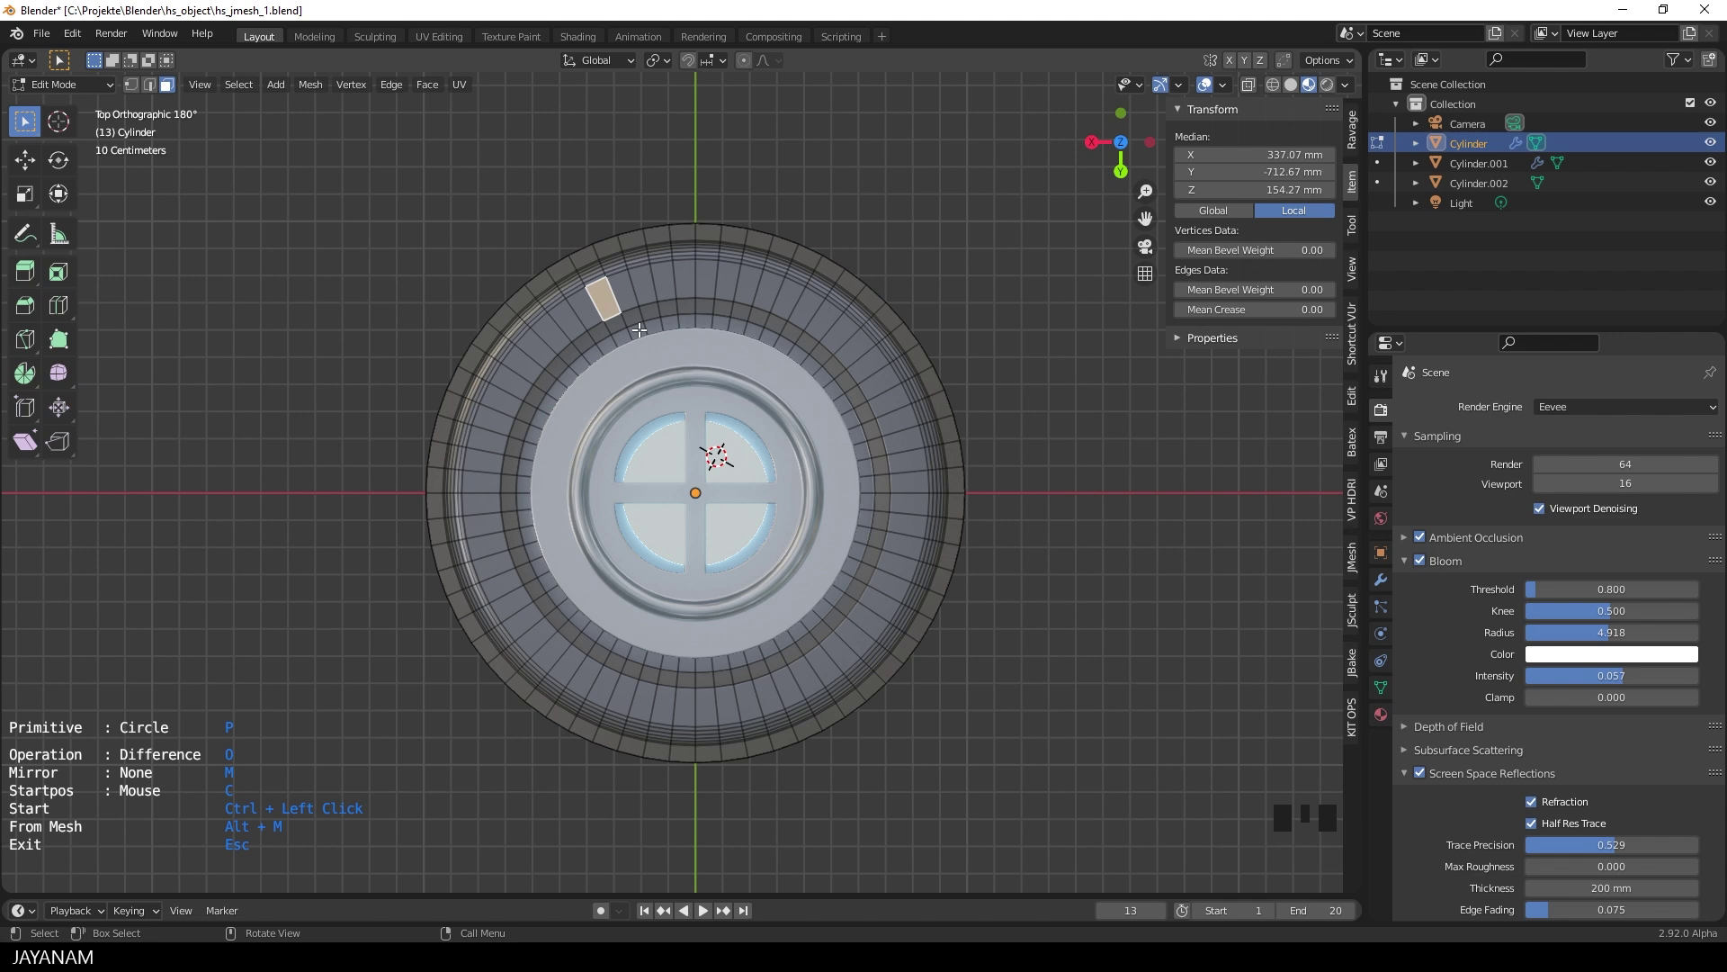
Draw a small cutter circle on the rim top near its upper-left edge.
scroll(639, 330, "up", 2)
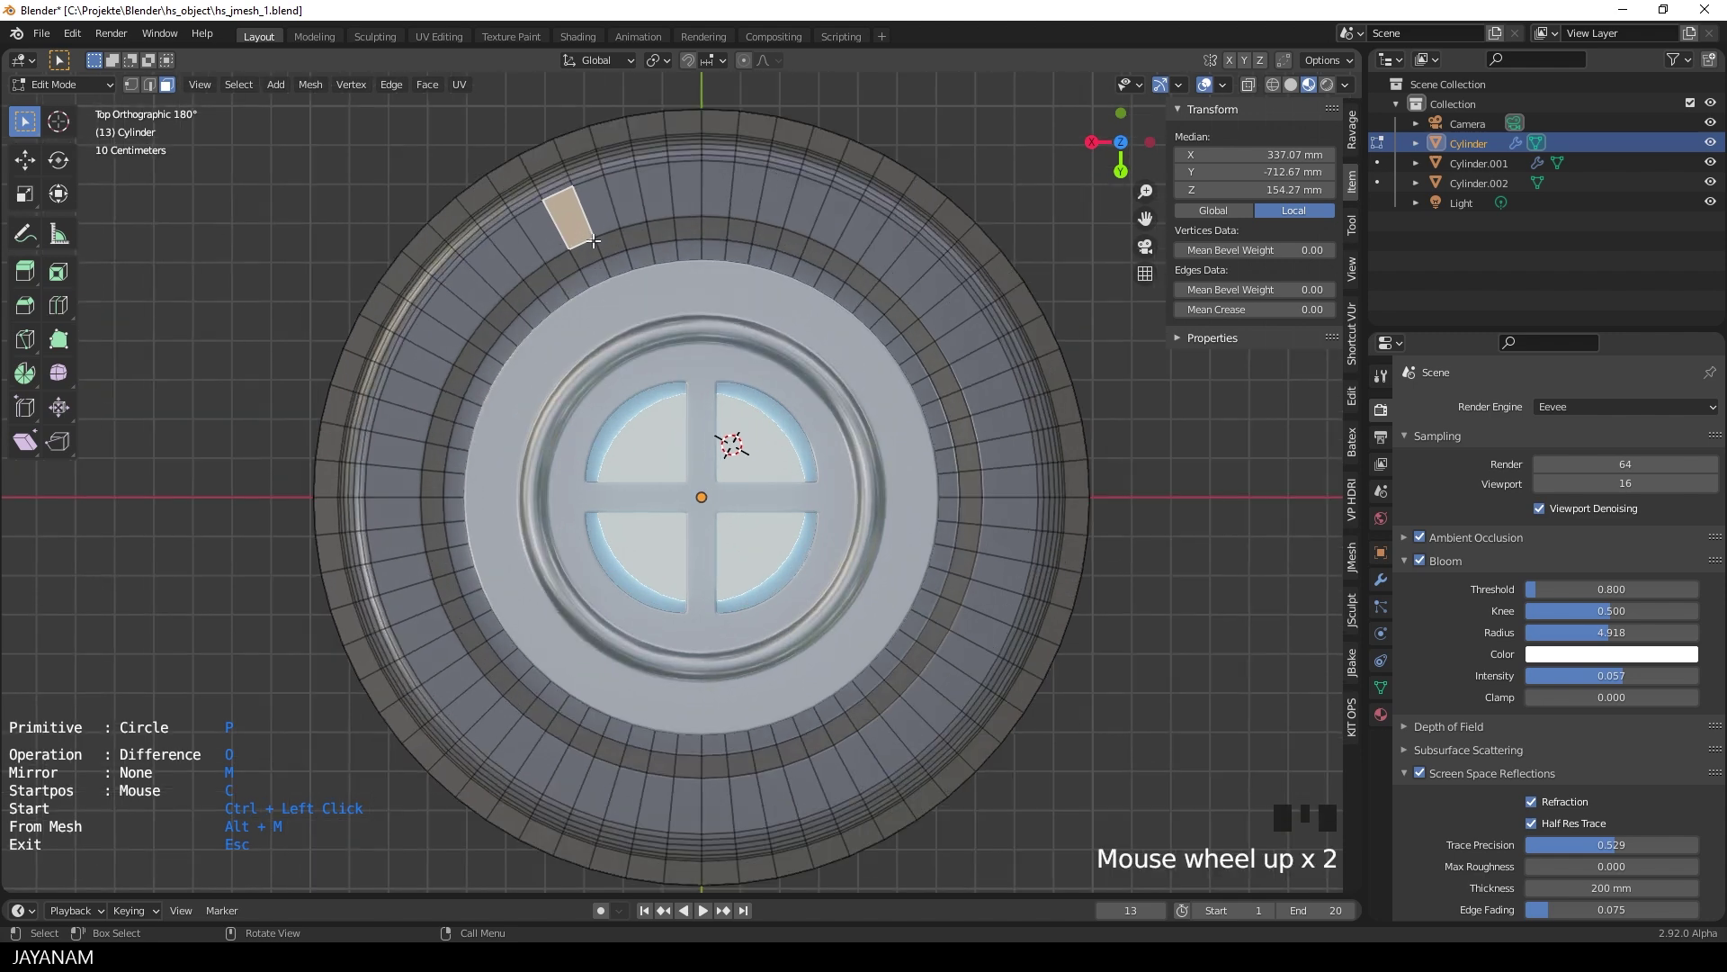
key("ctrl")
left_click(569, 219, "ctrl")
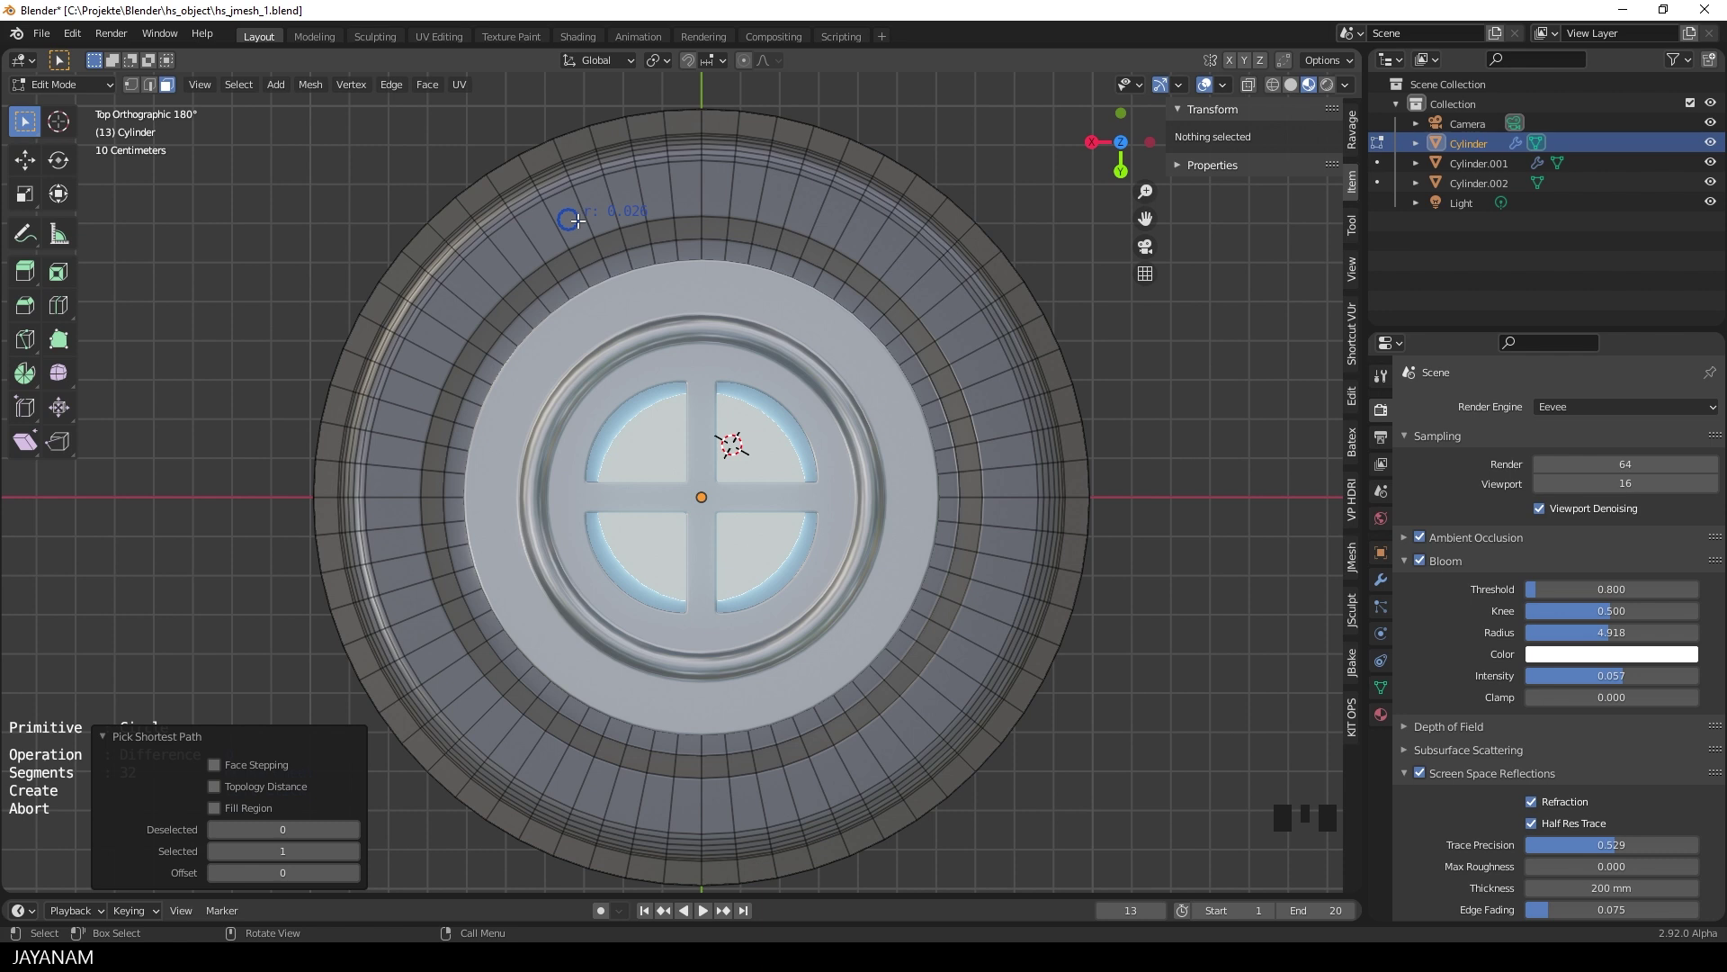
left_click(577, 220)
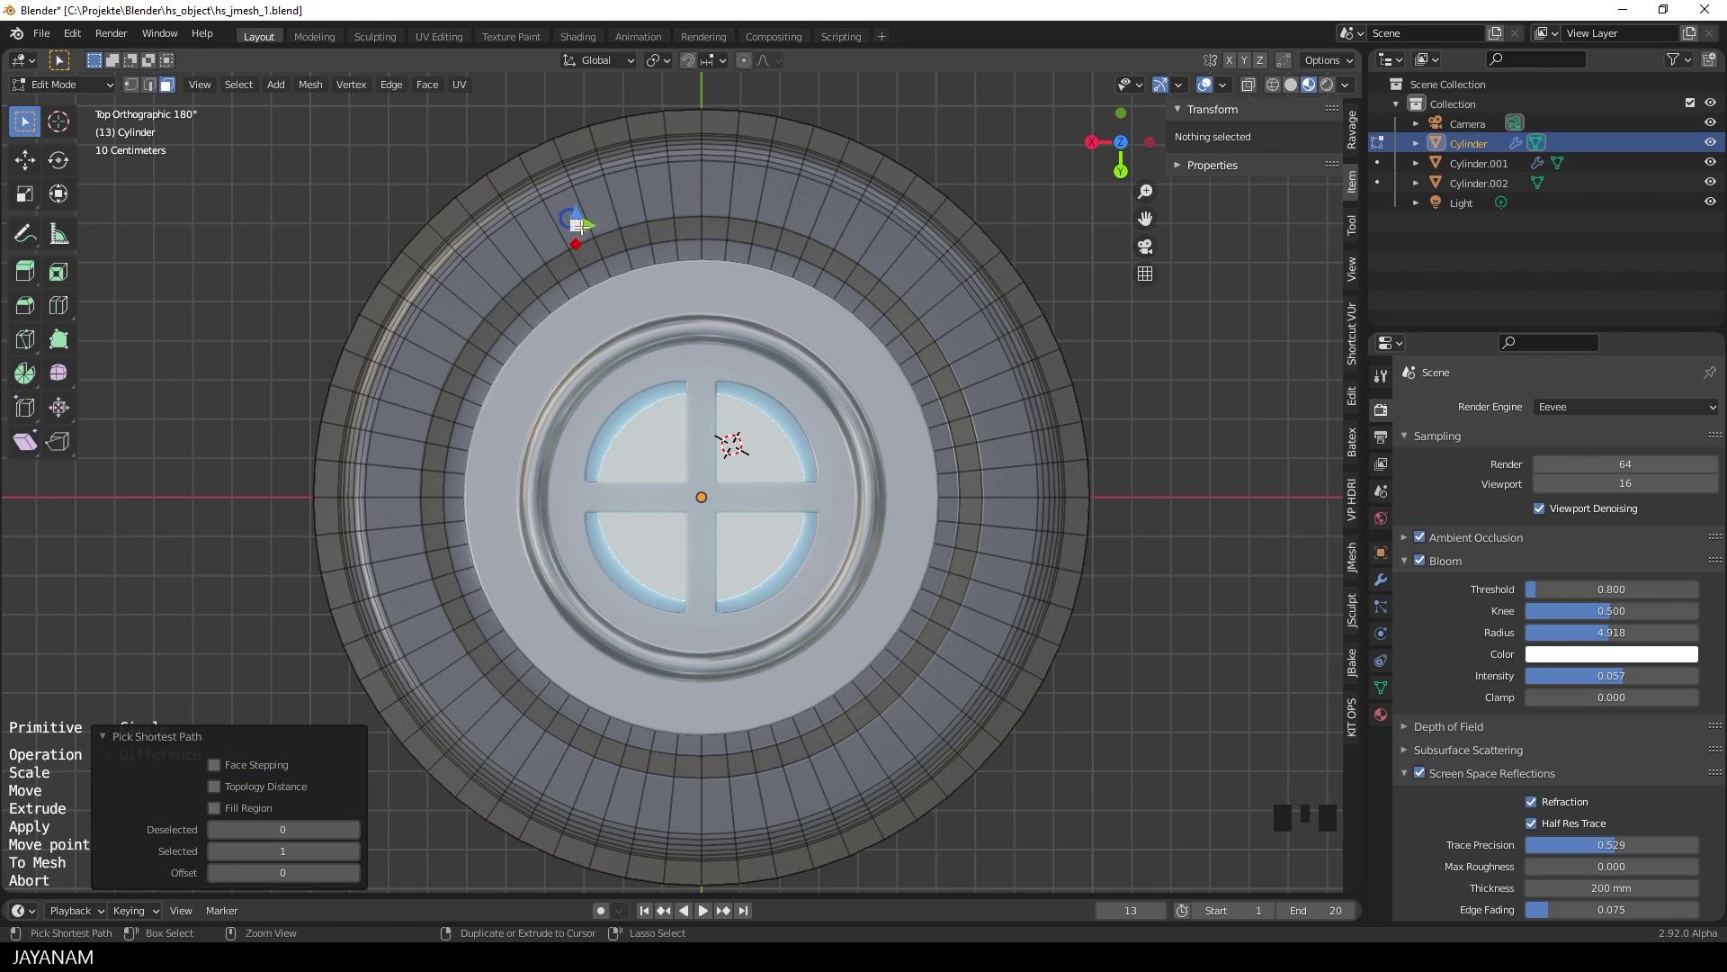
Apply the circular Difference cut into the rim and return to Object Mode.
middle_click_drag(693, 323, 730, 229)
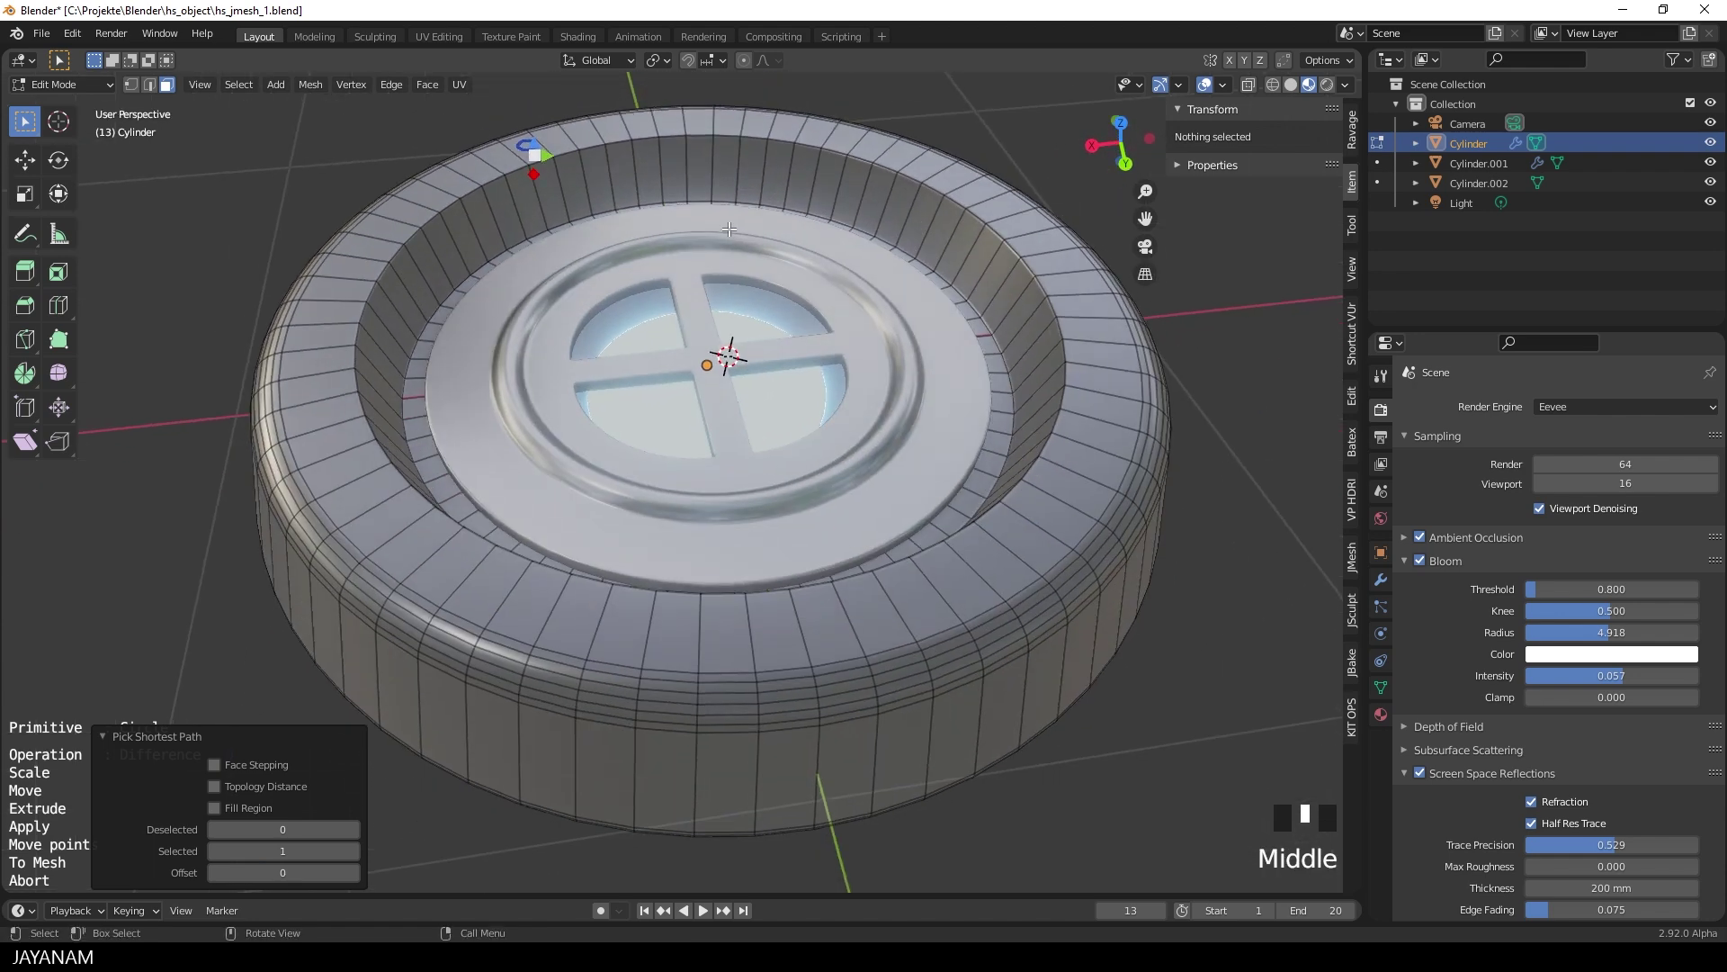
left_click(627, 196)
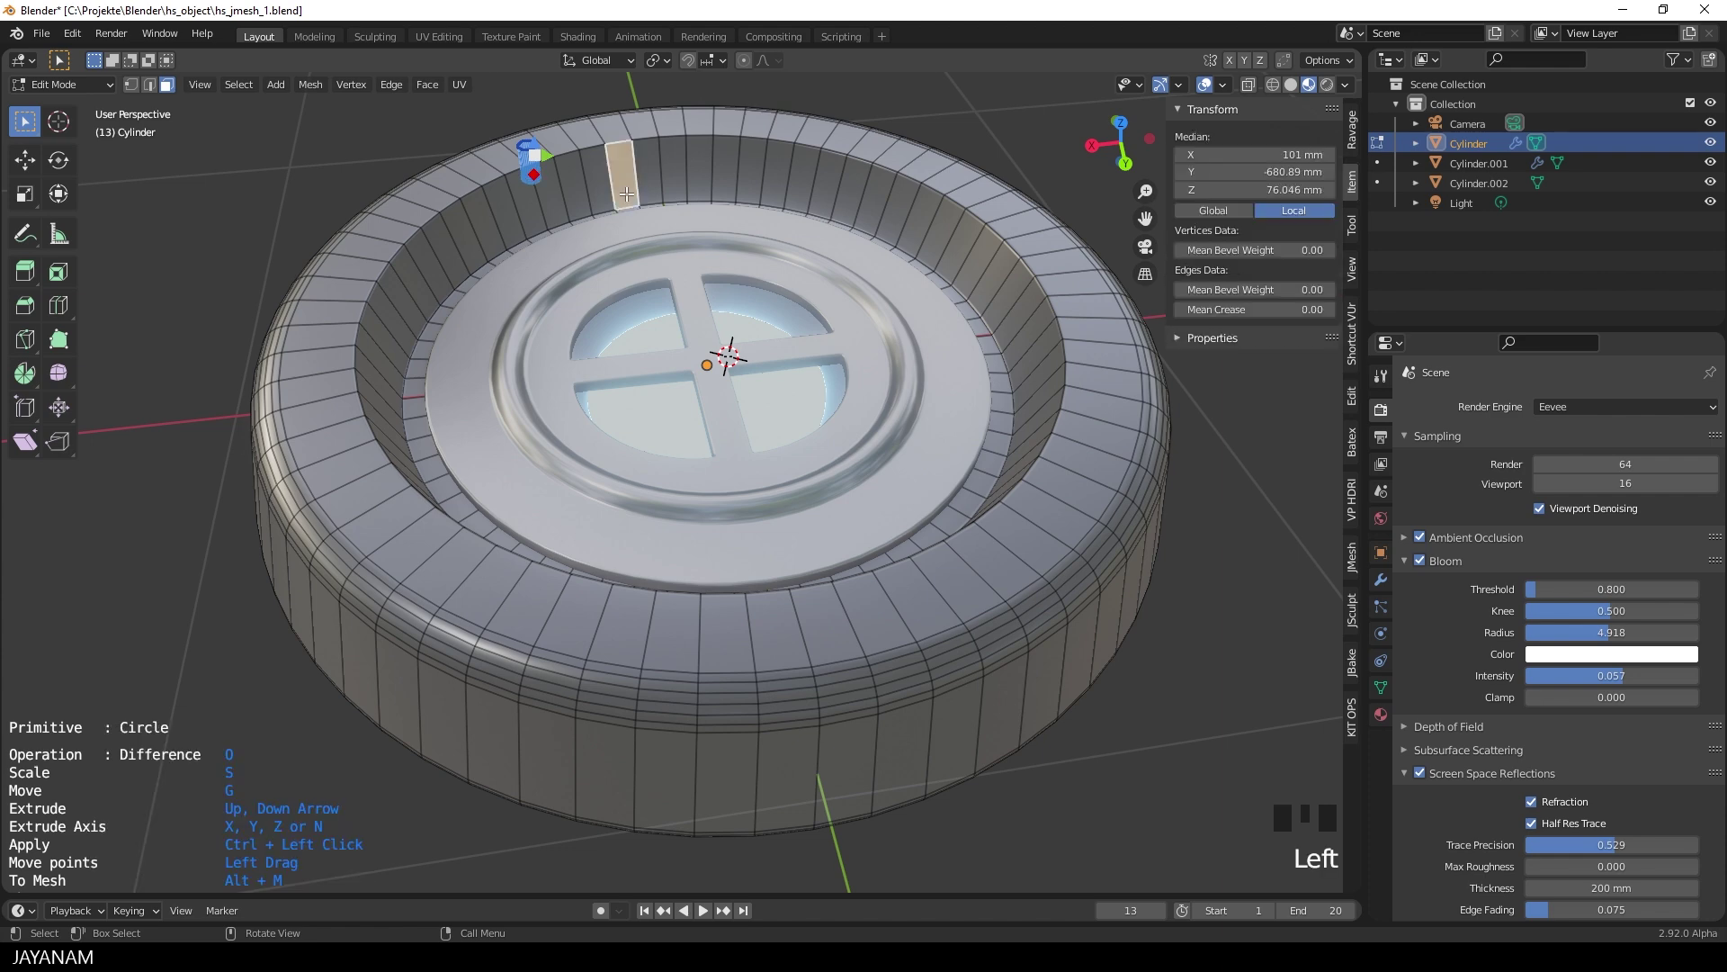
key("Tab")
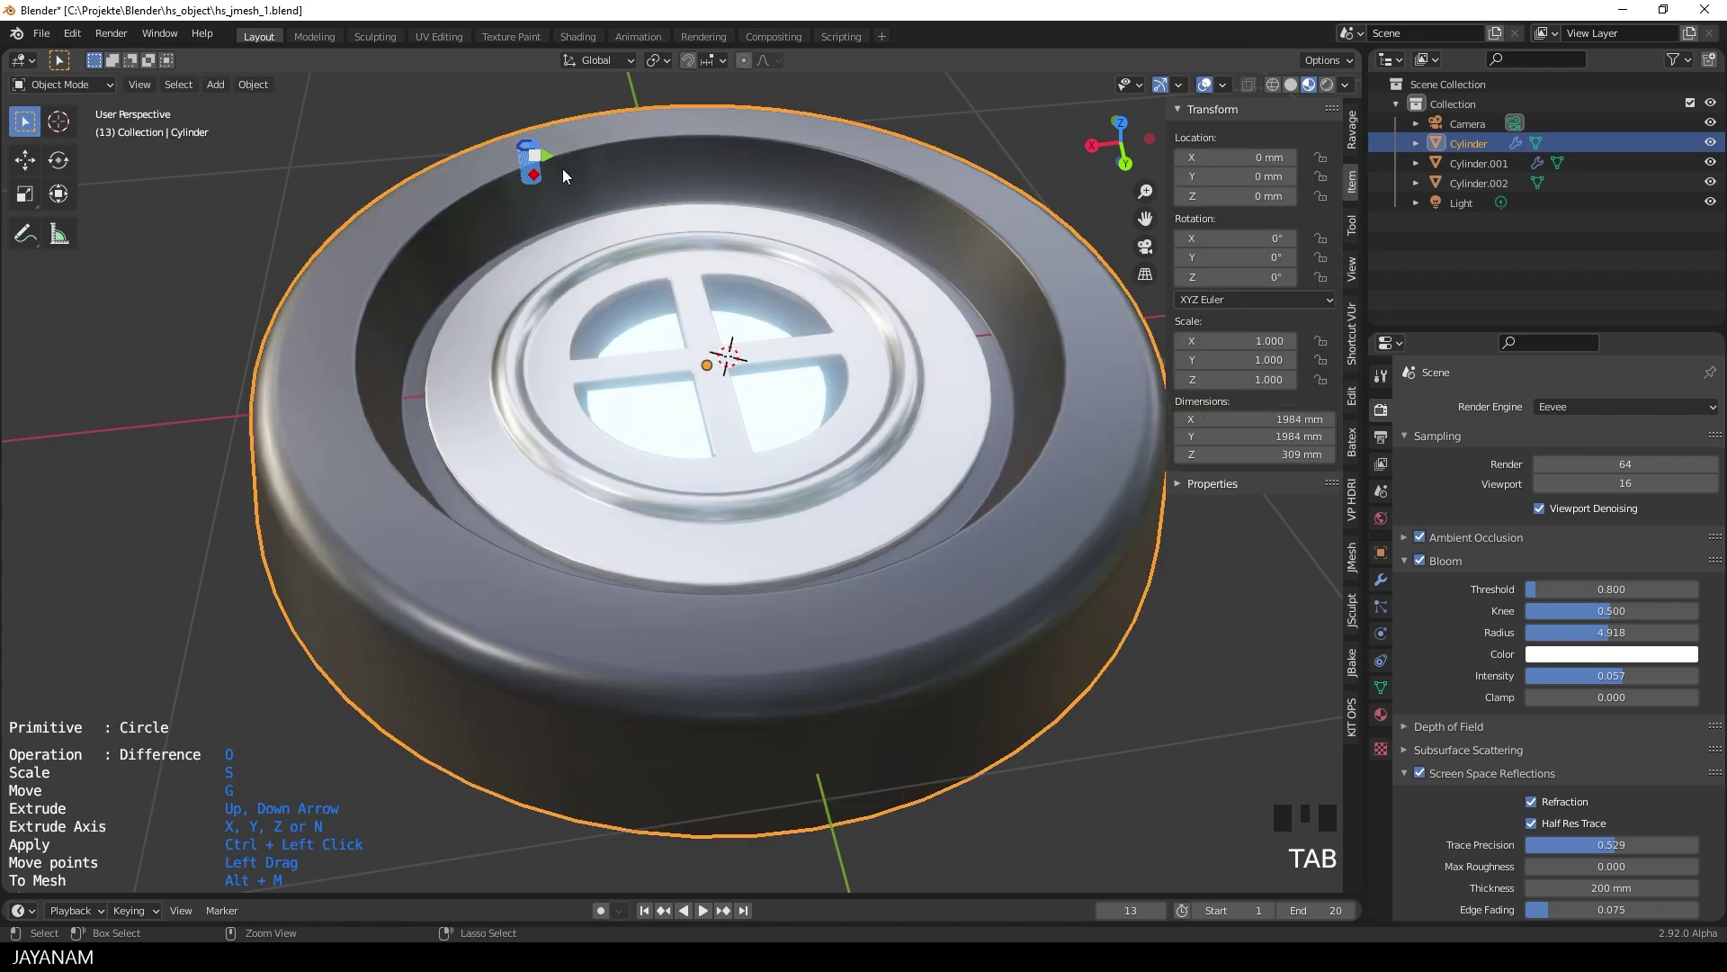
left_click(628, 160, "ctrl")
middle_click_drag(627, 160, 644, 232)
key("Tab")
scroll(625, 206, "down", 2)
key("Tab")
left_click(570, 244)
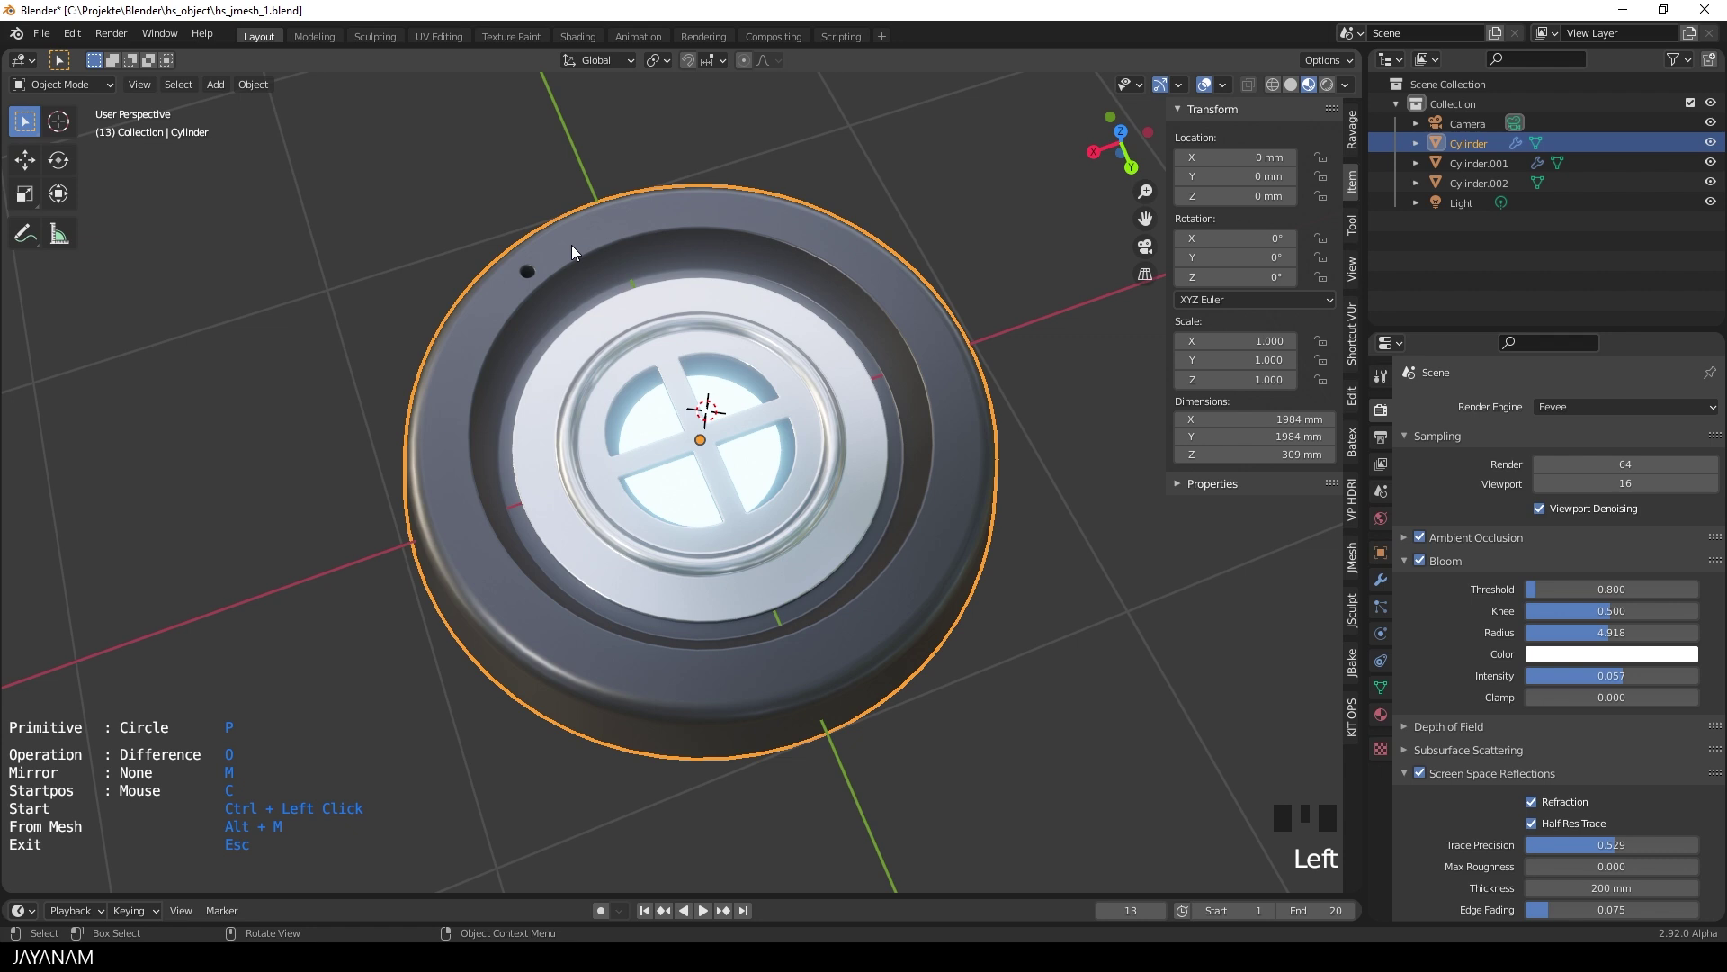
Mirror the rim hole to −X and then across Y with JMesh, giving four holes.
key("n")
key("n")
left_click(1352, 561)
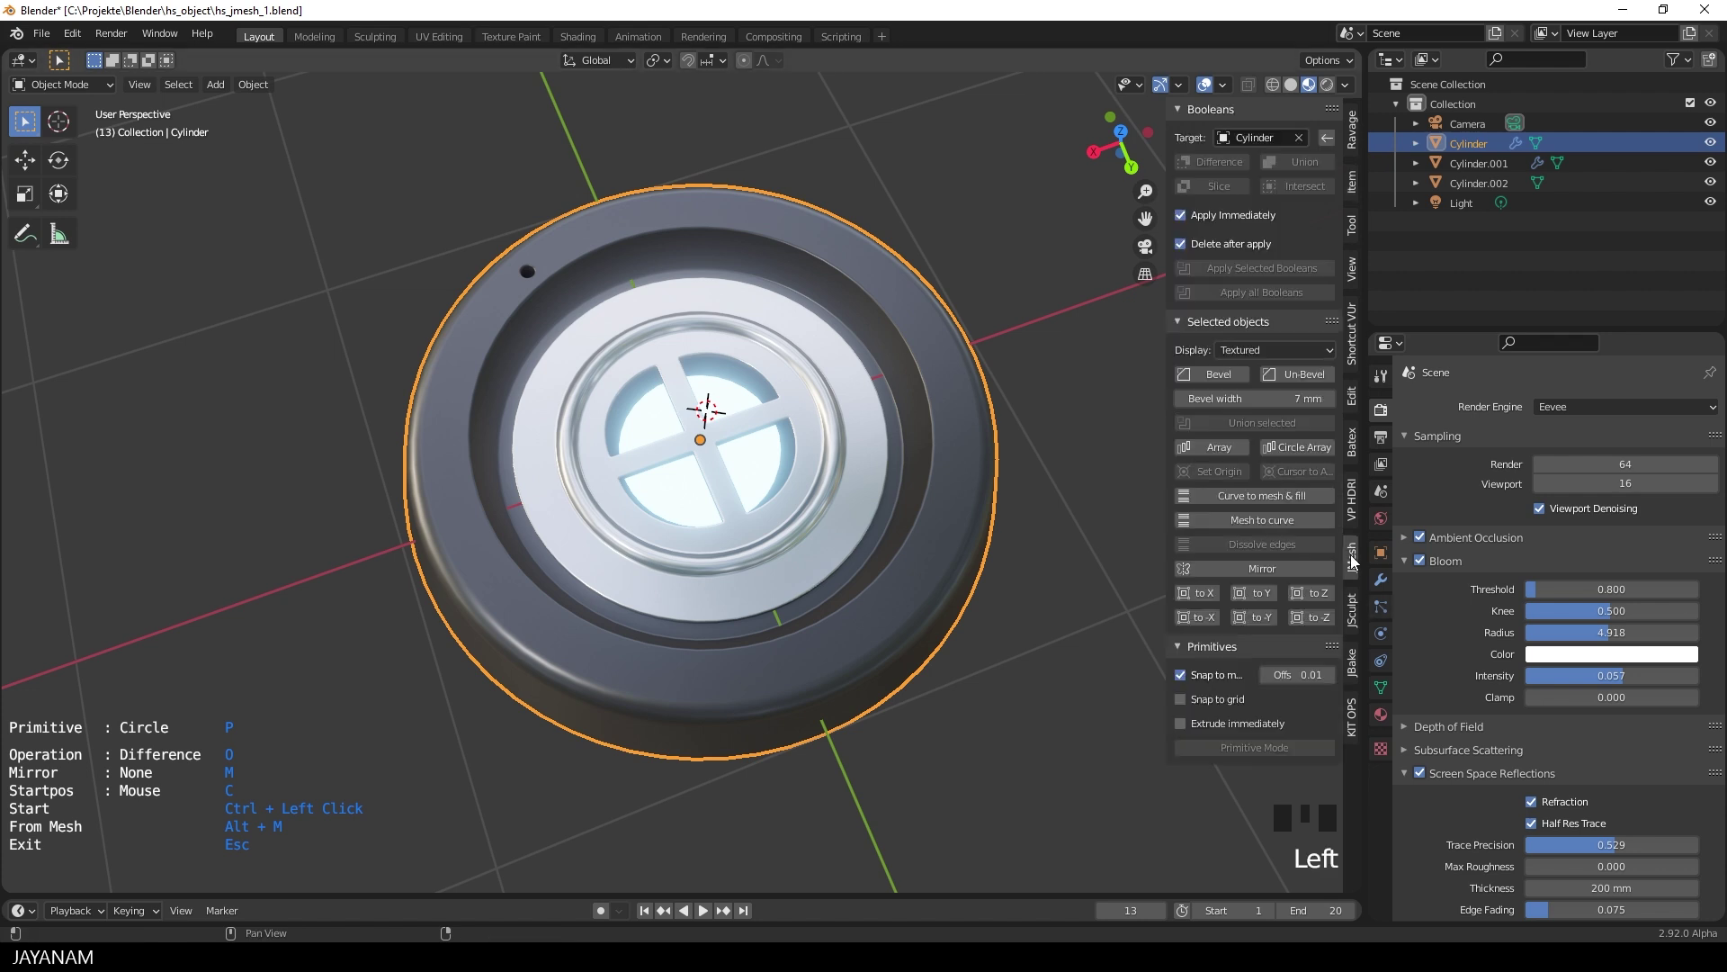
left_click(1197, 617)
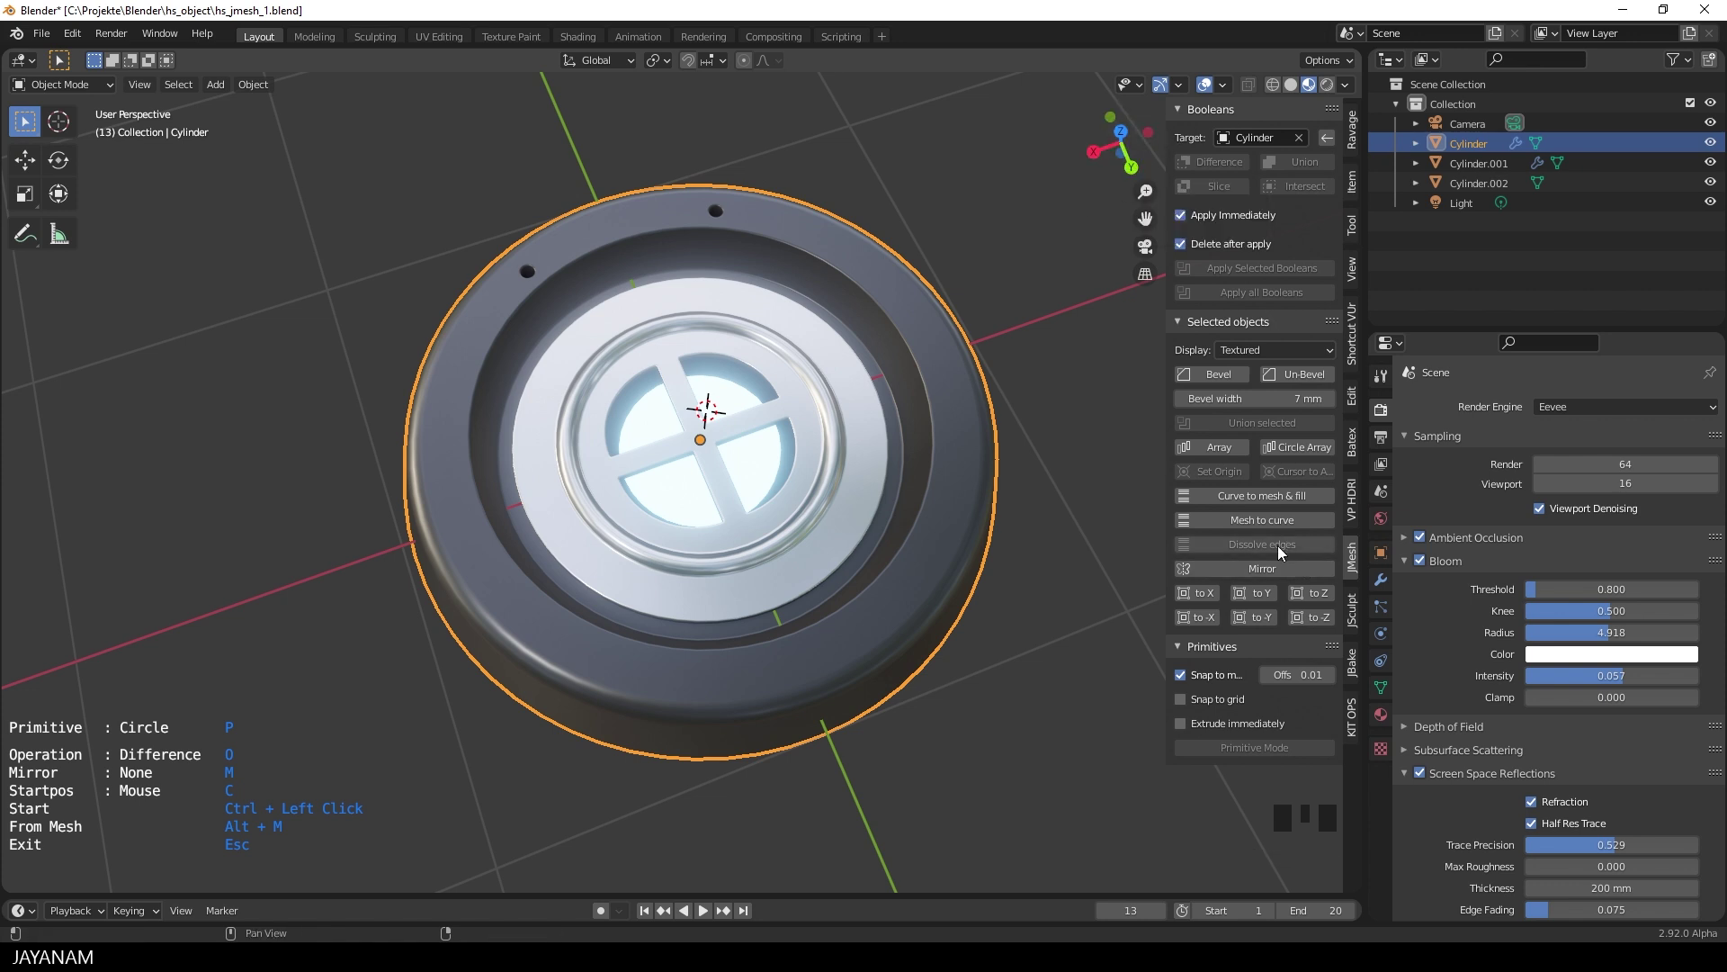
left_click(1259, 592)
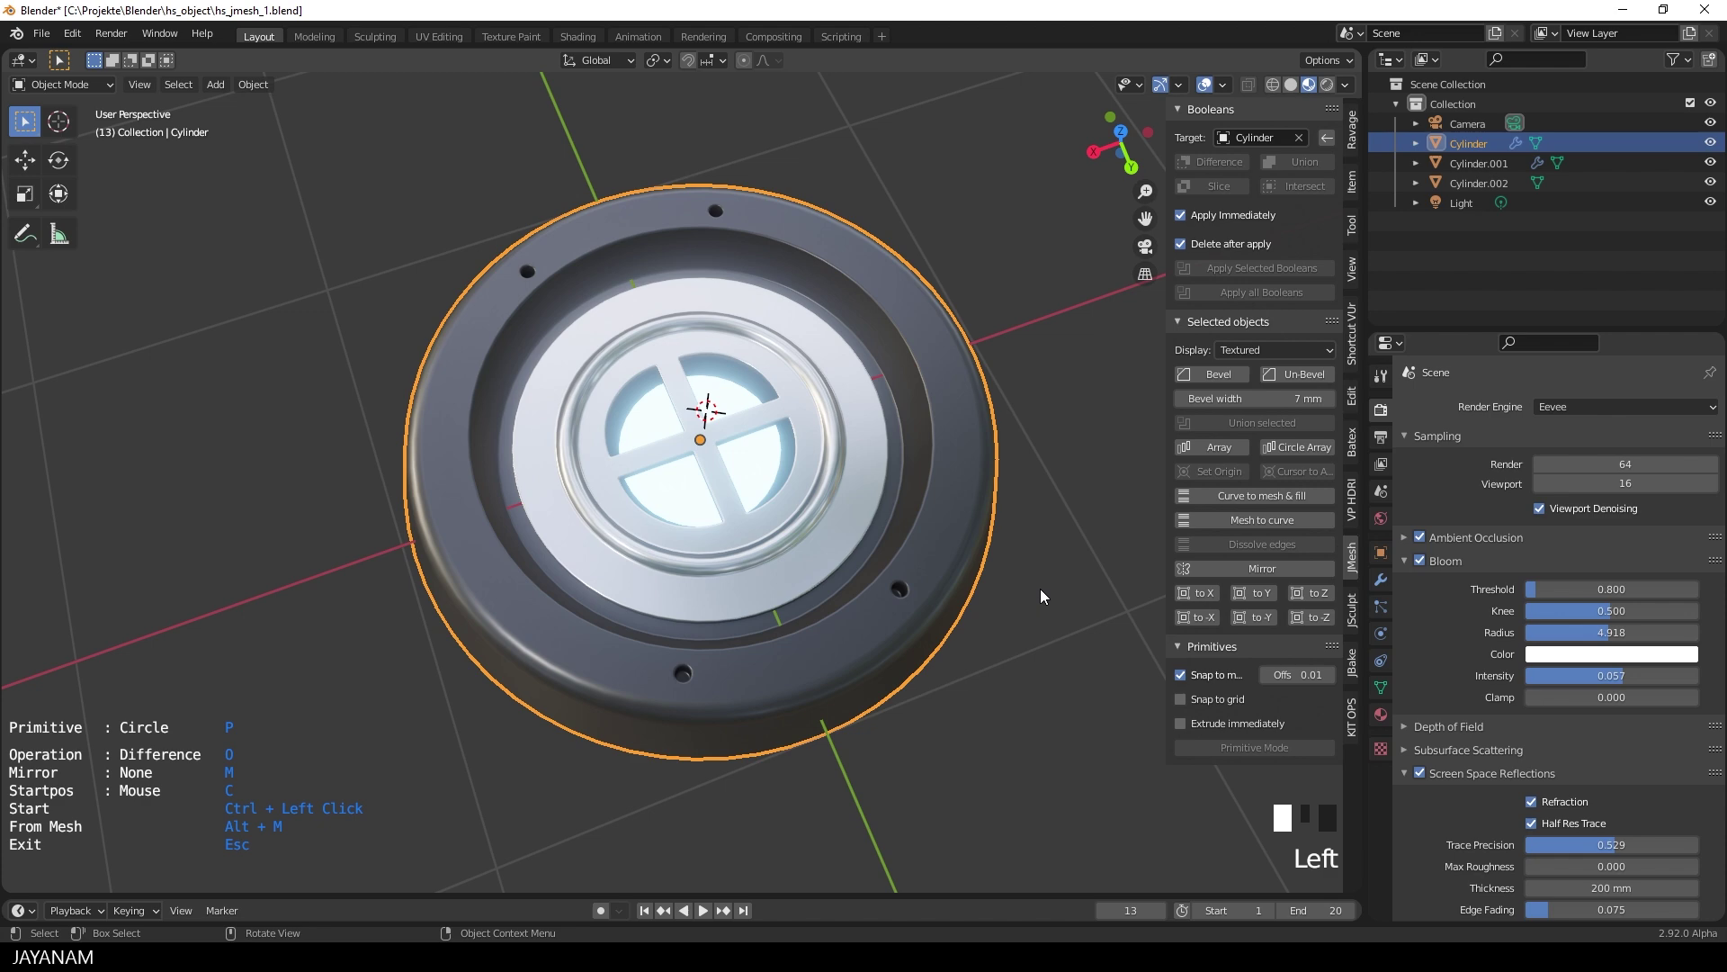
middle_click_drag(1039, 588, 1043, 527)
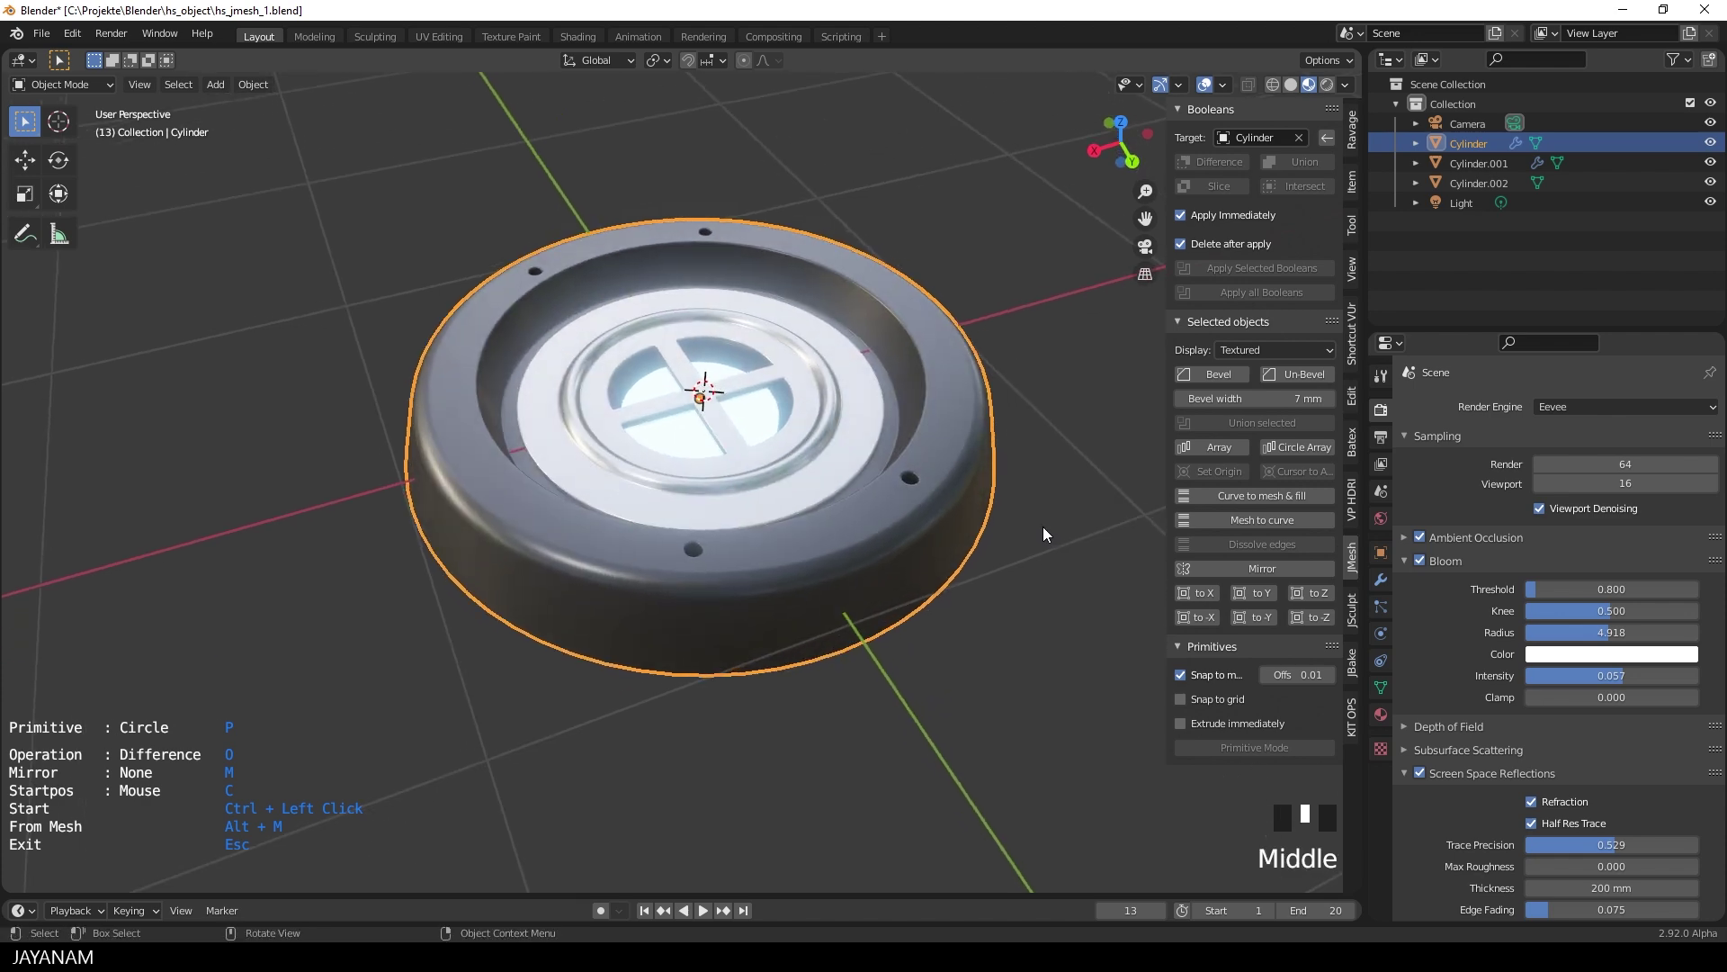
middle_click_drag(1034, 463, 976, 578, "alt")
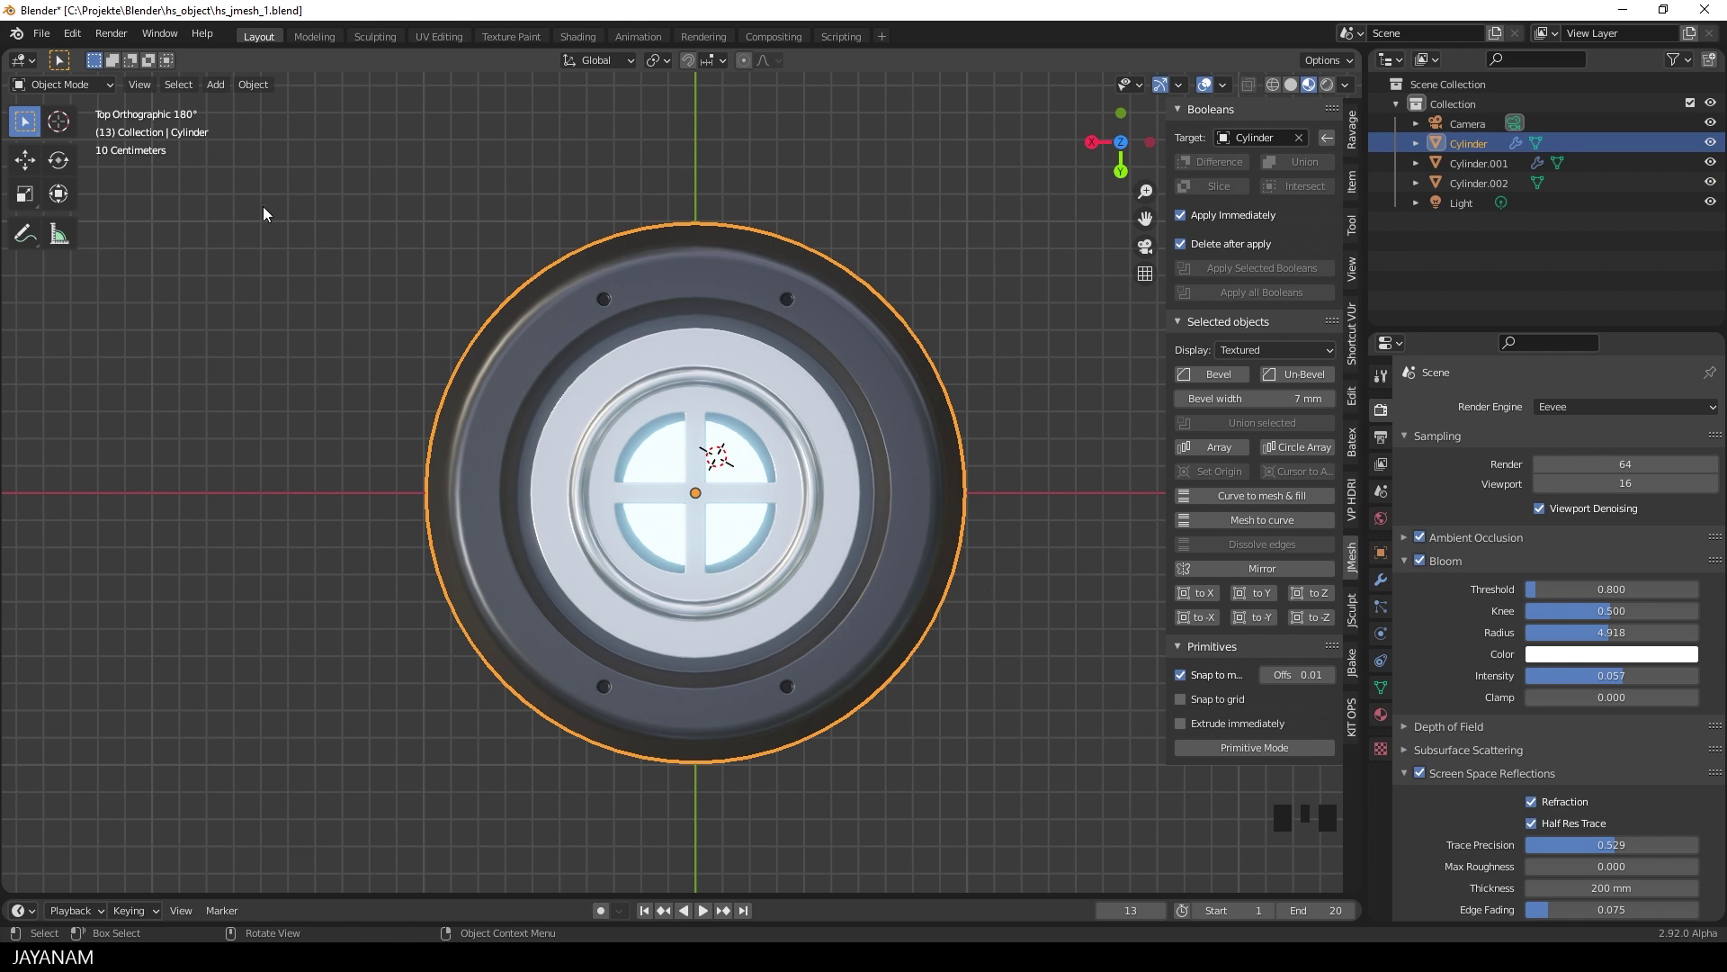
Find 'extra' in Preferences add-ons, enable Add Mesh: Extra Objects, and close Preferences.
left_click(72, 33)
left_click(147, 330)
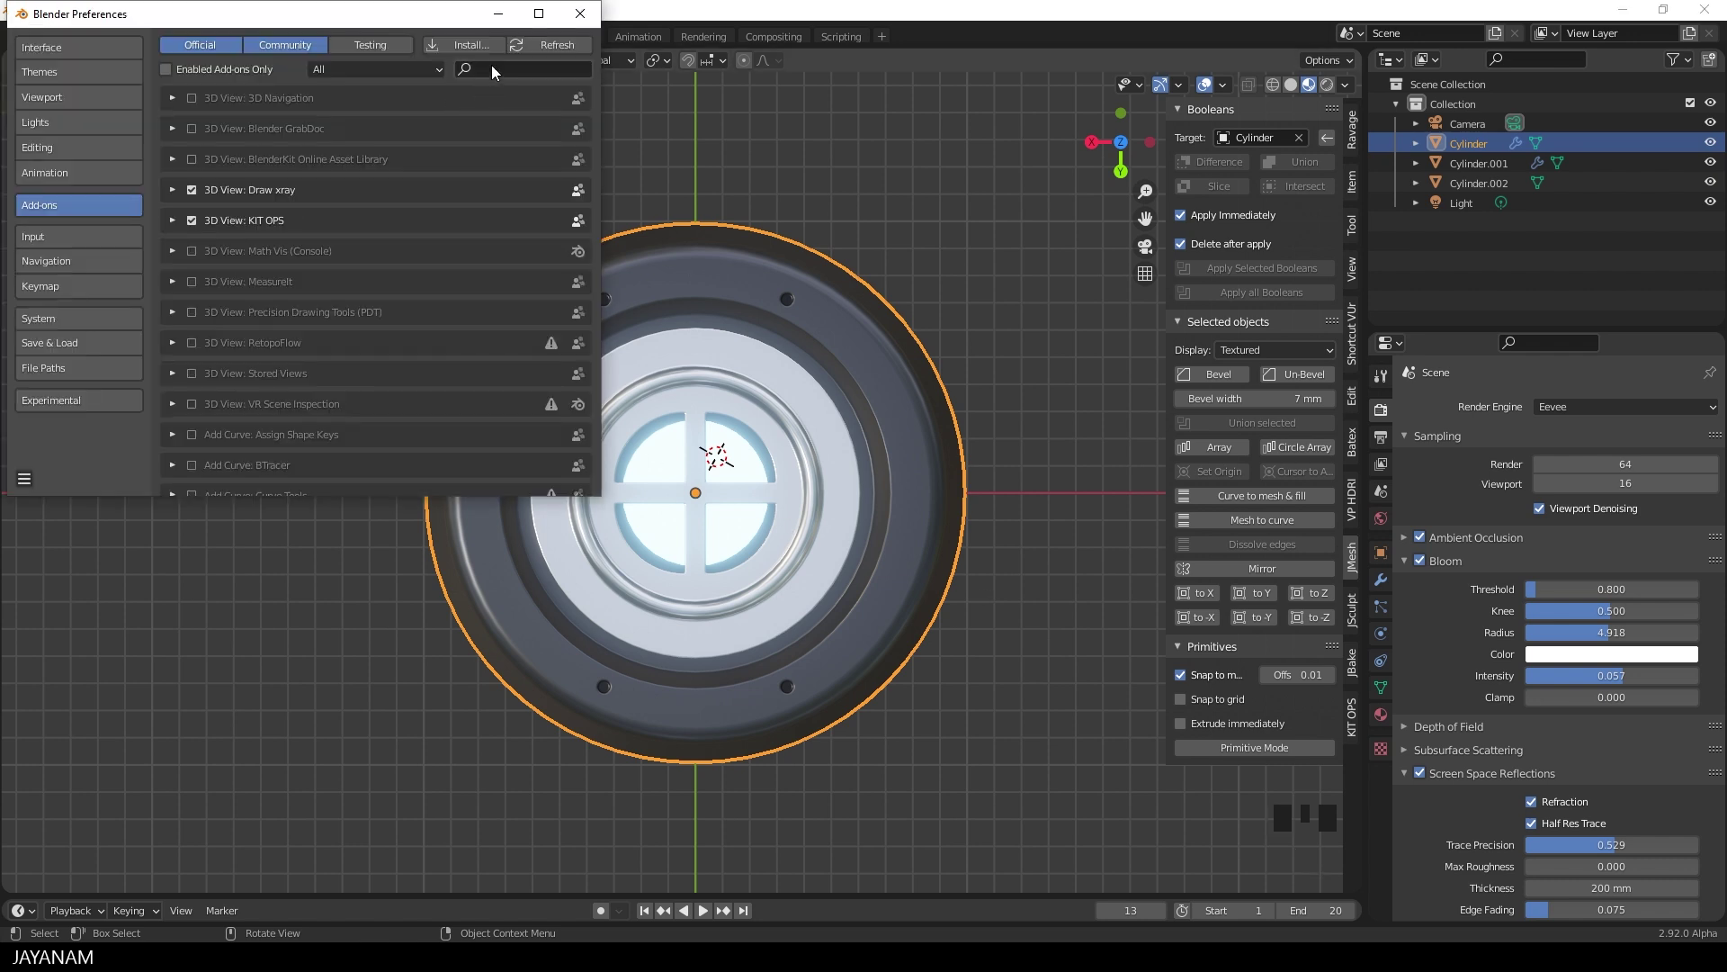
left_click(491, 65)
type("extra")
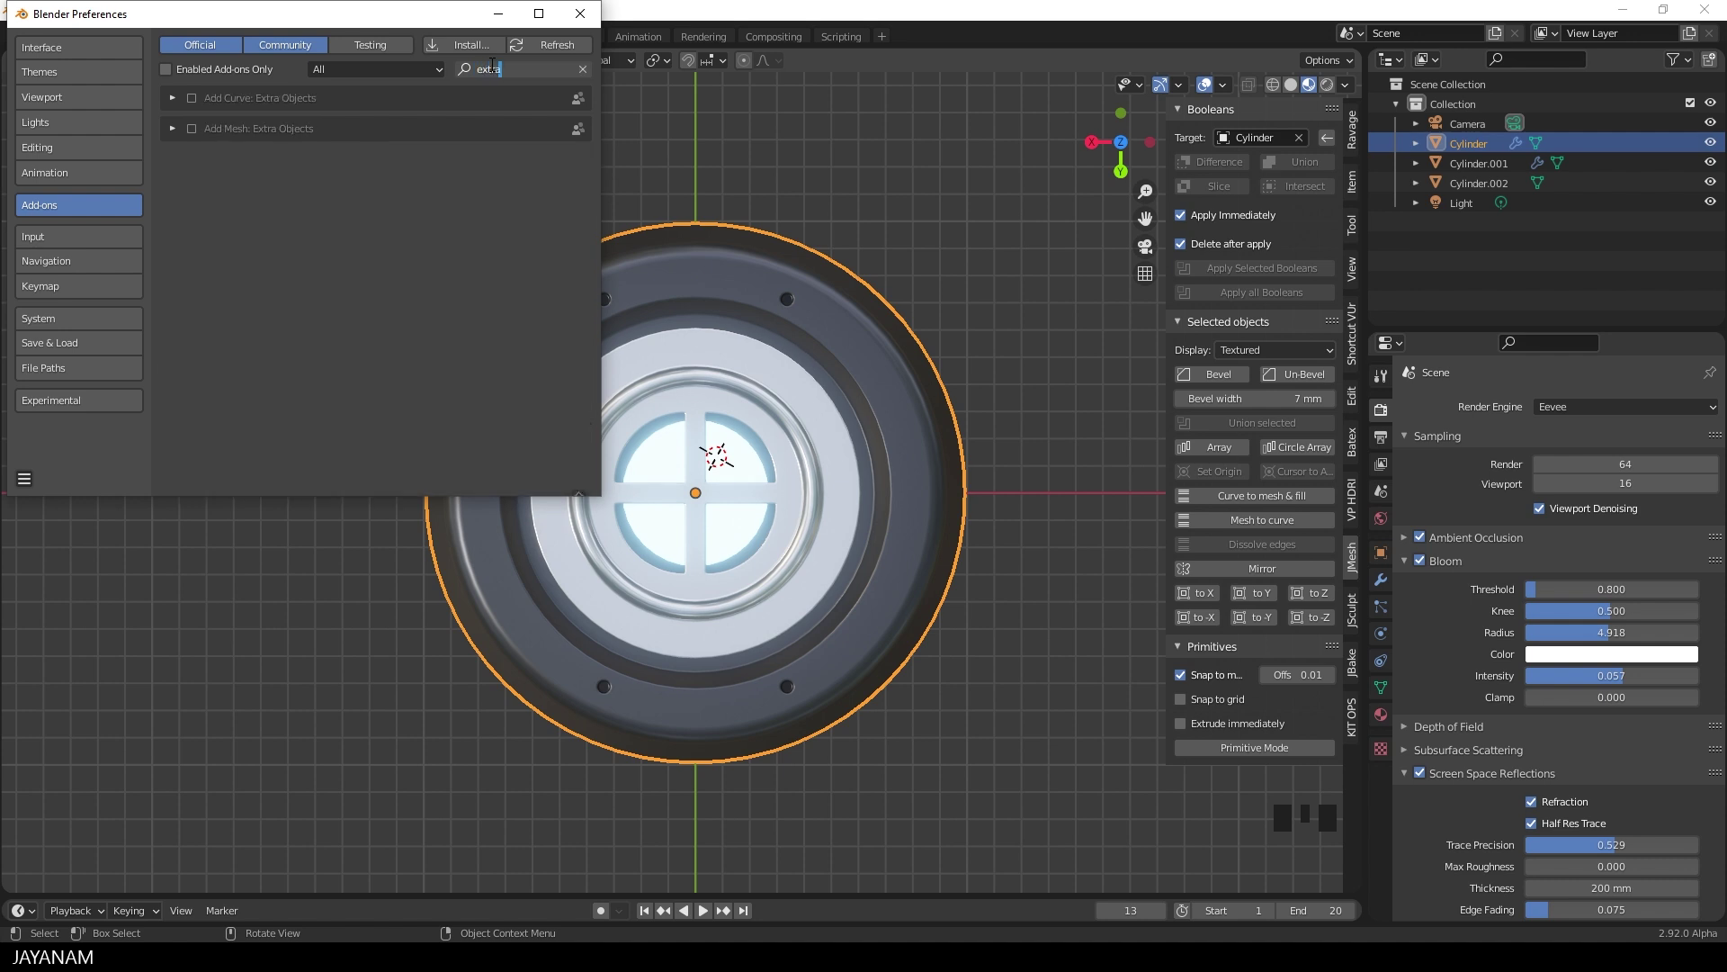
left_click(171, 127)
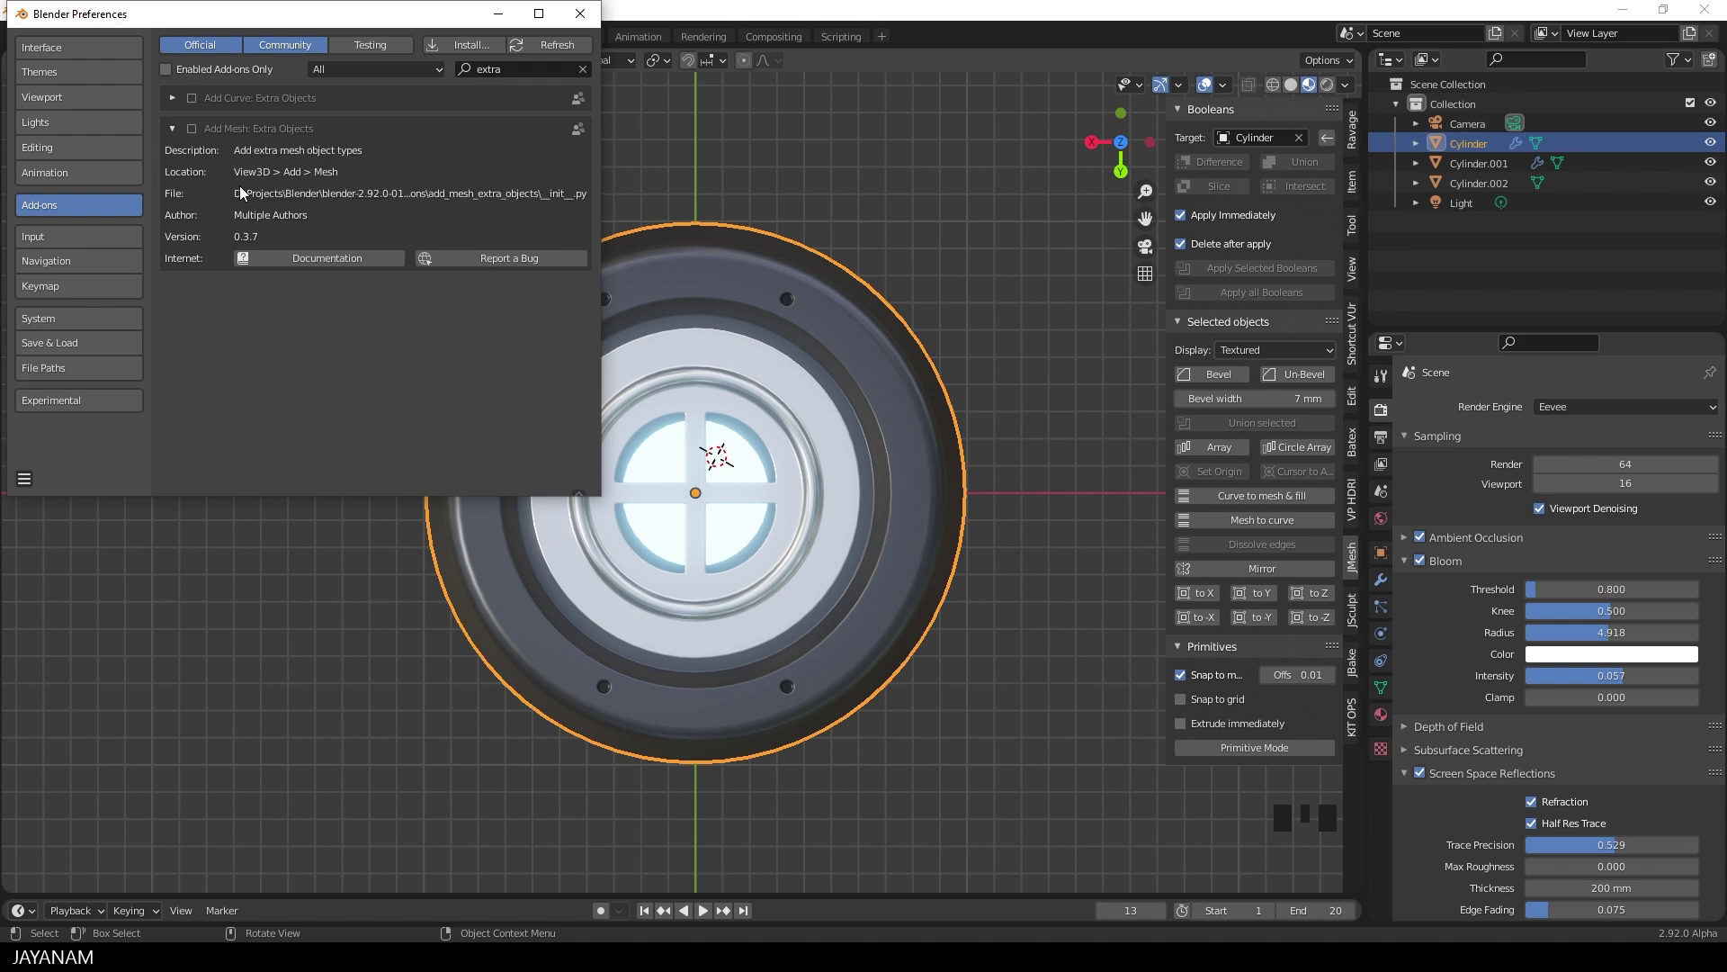
left_click(190, 127)
left_click(580, 14)
scroll(581, 243, "up", 1)
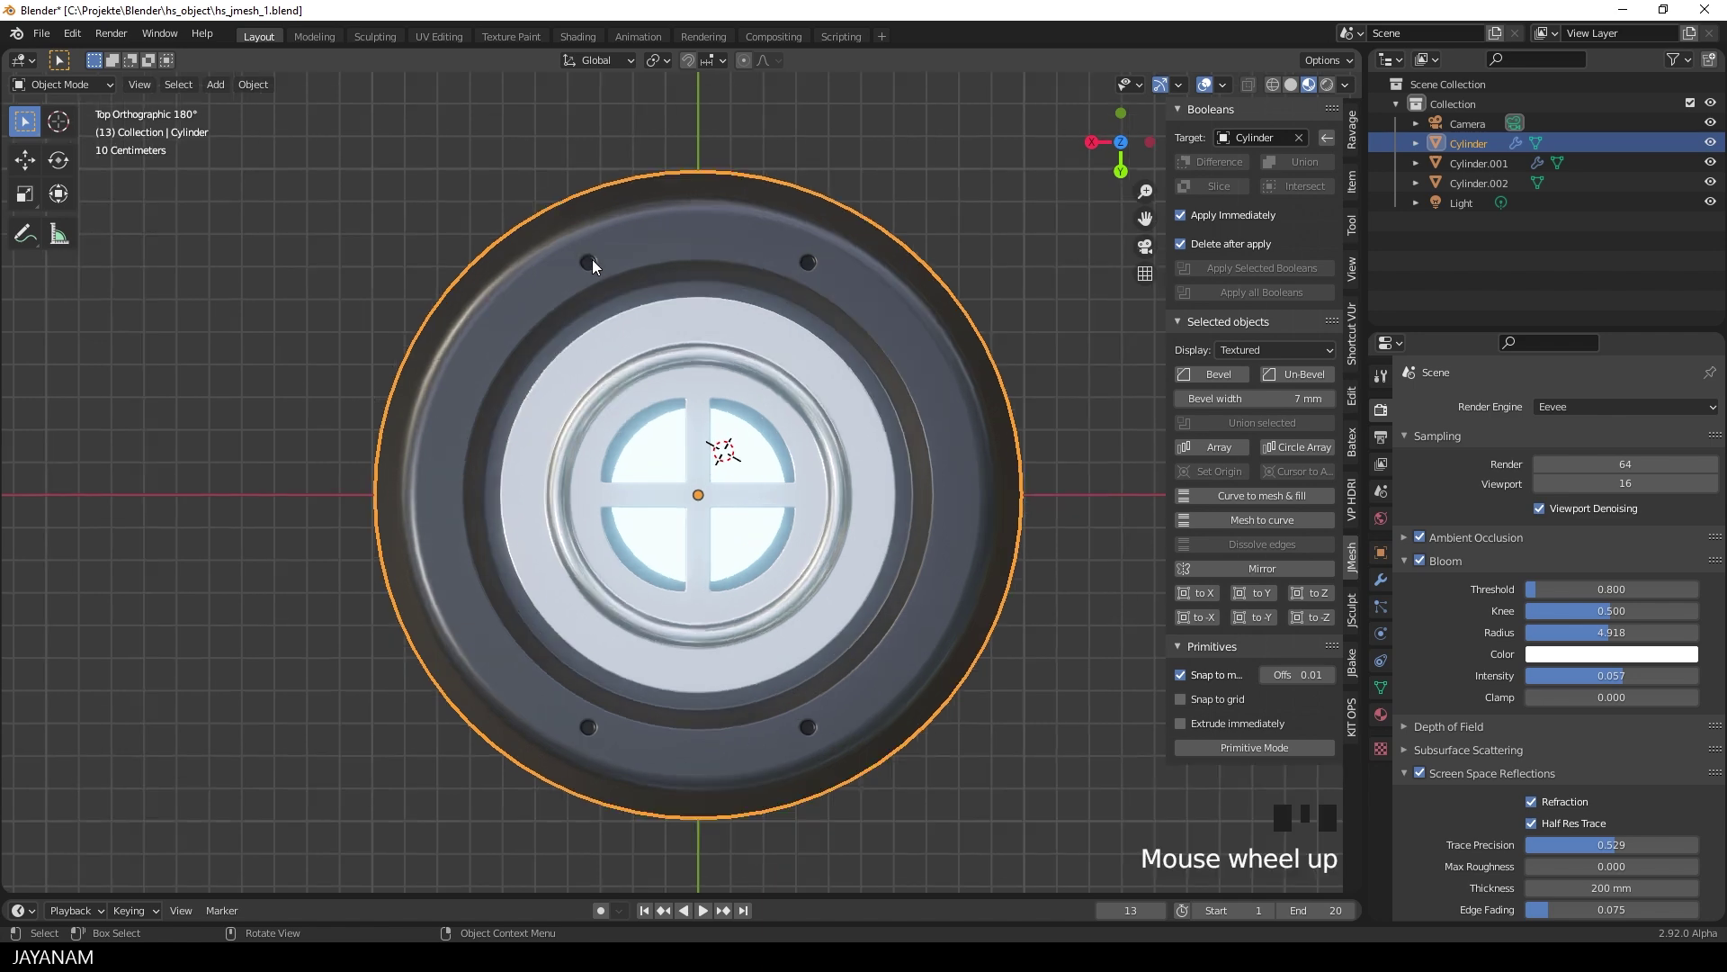
Enter Edit Mode on the cylinder and select only the vertex at the top-left hole.
key("Tab")
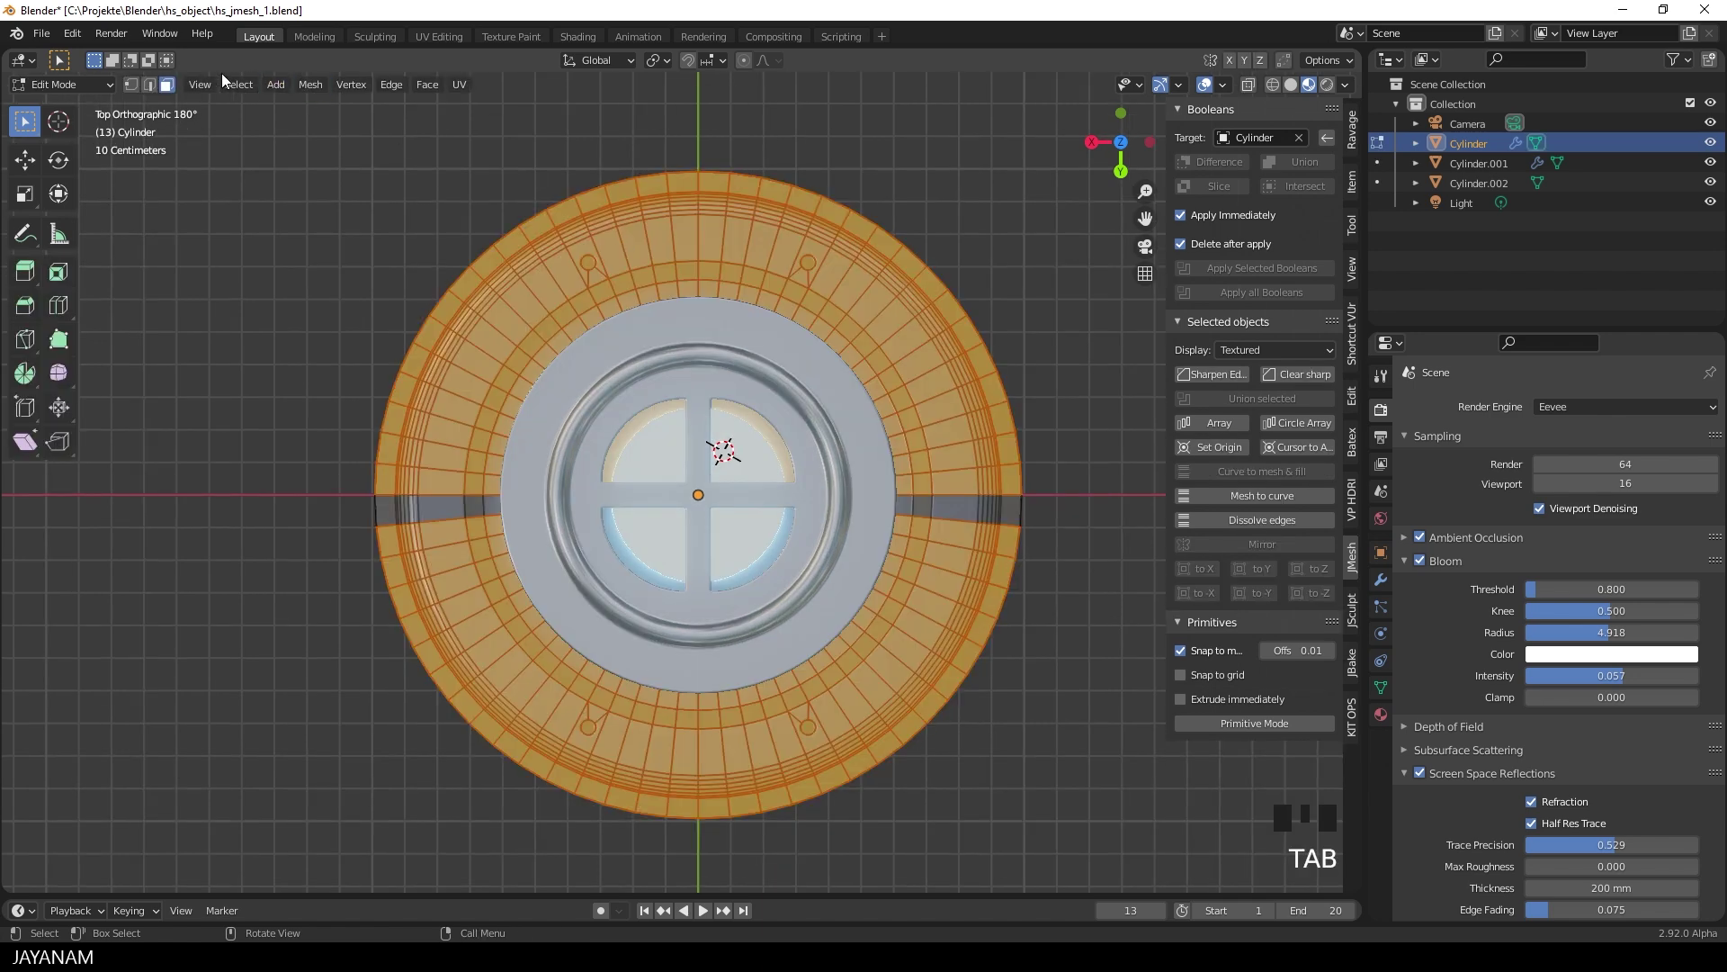
left_click(589, 262)
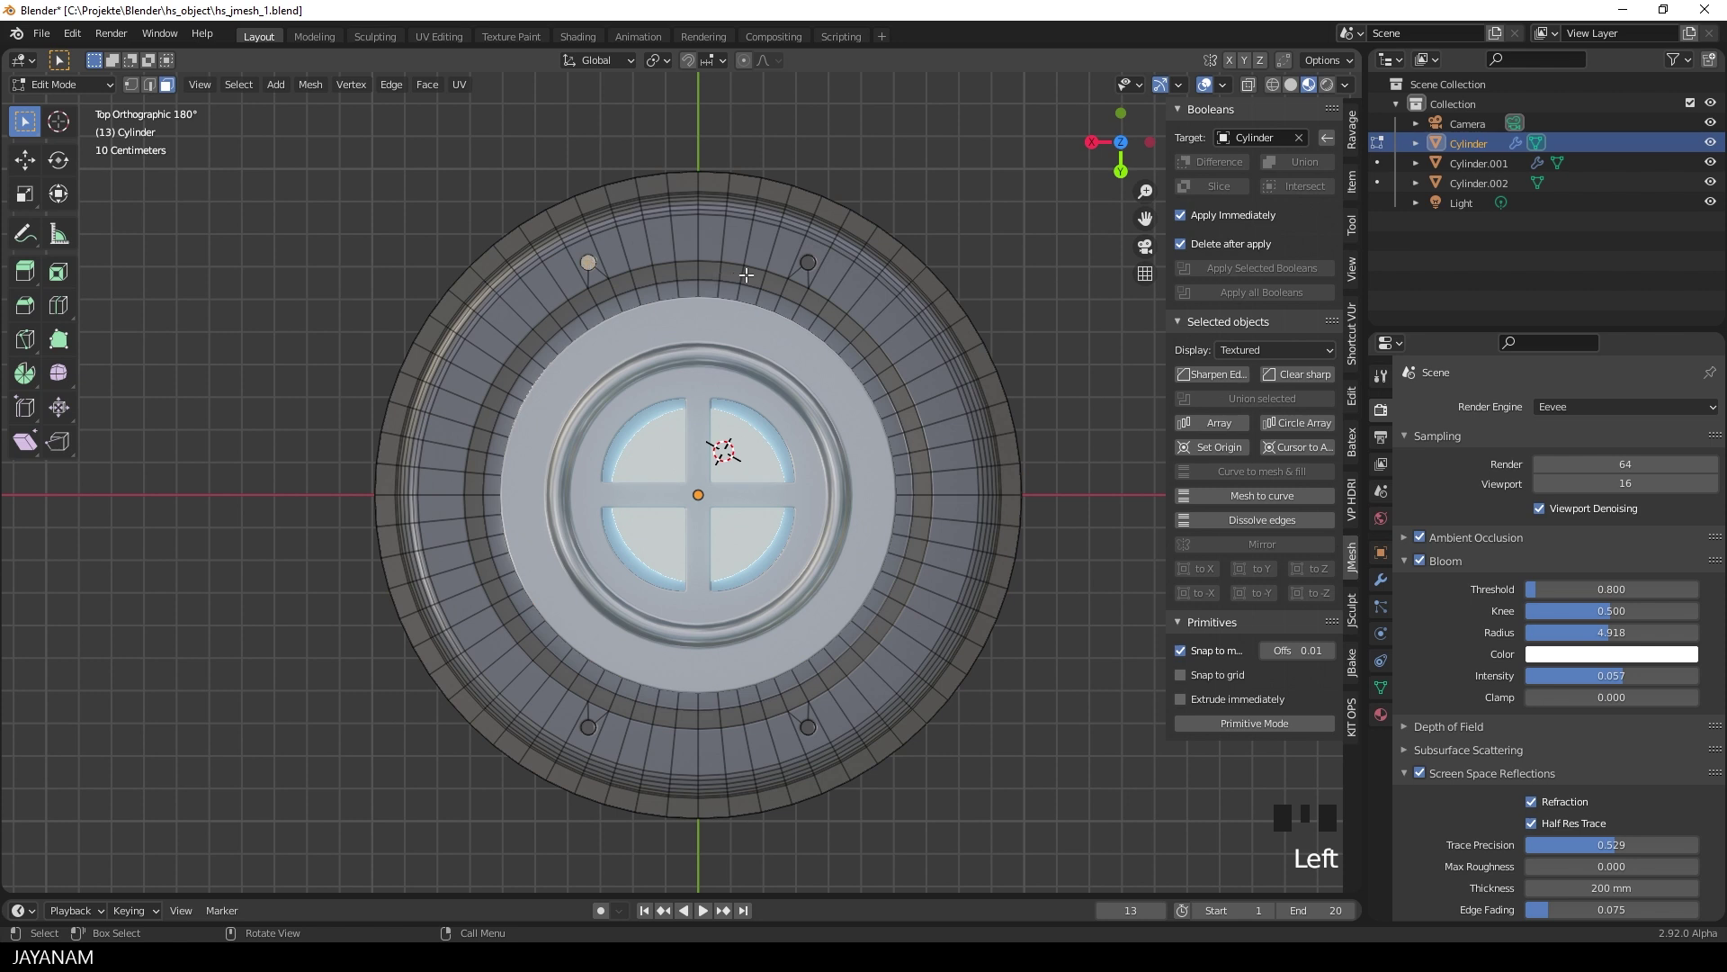
Snap the 3D cursor to the top-left hole vertex and add a Single Vert object there.
left_click(1303, 446)
middle_click_drag(840, 433, 857, 370)
key("Tab")
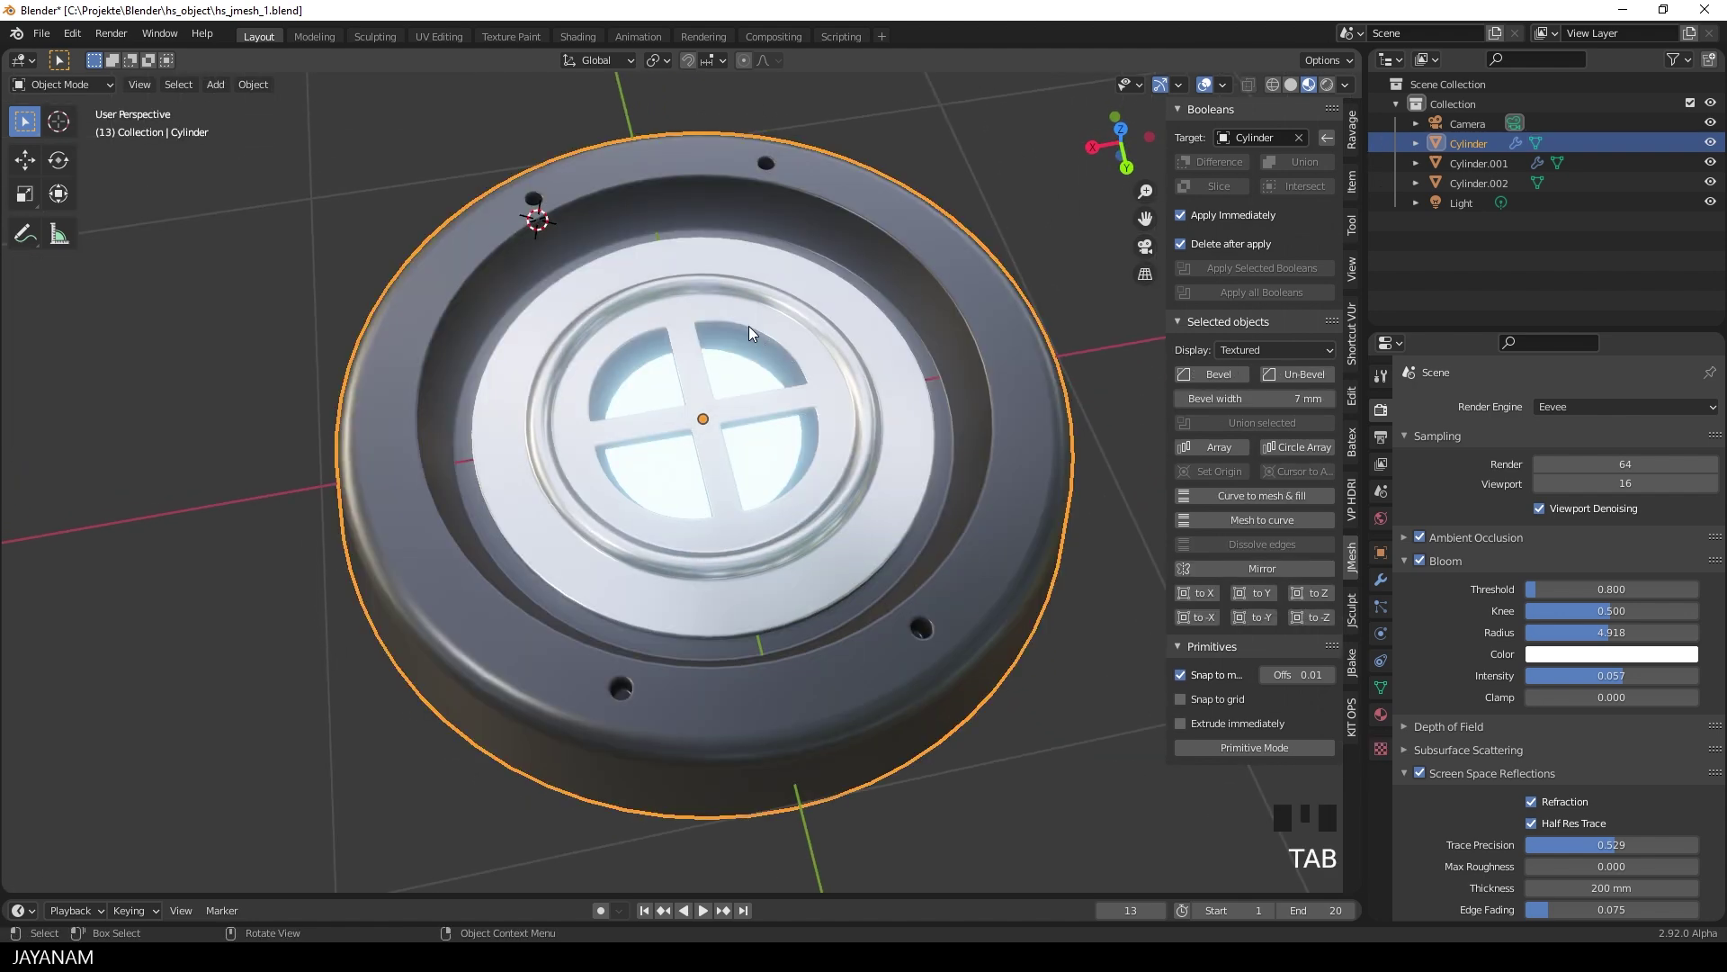
key("shift+a")
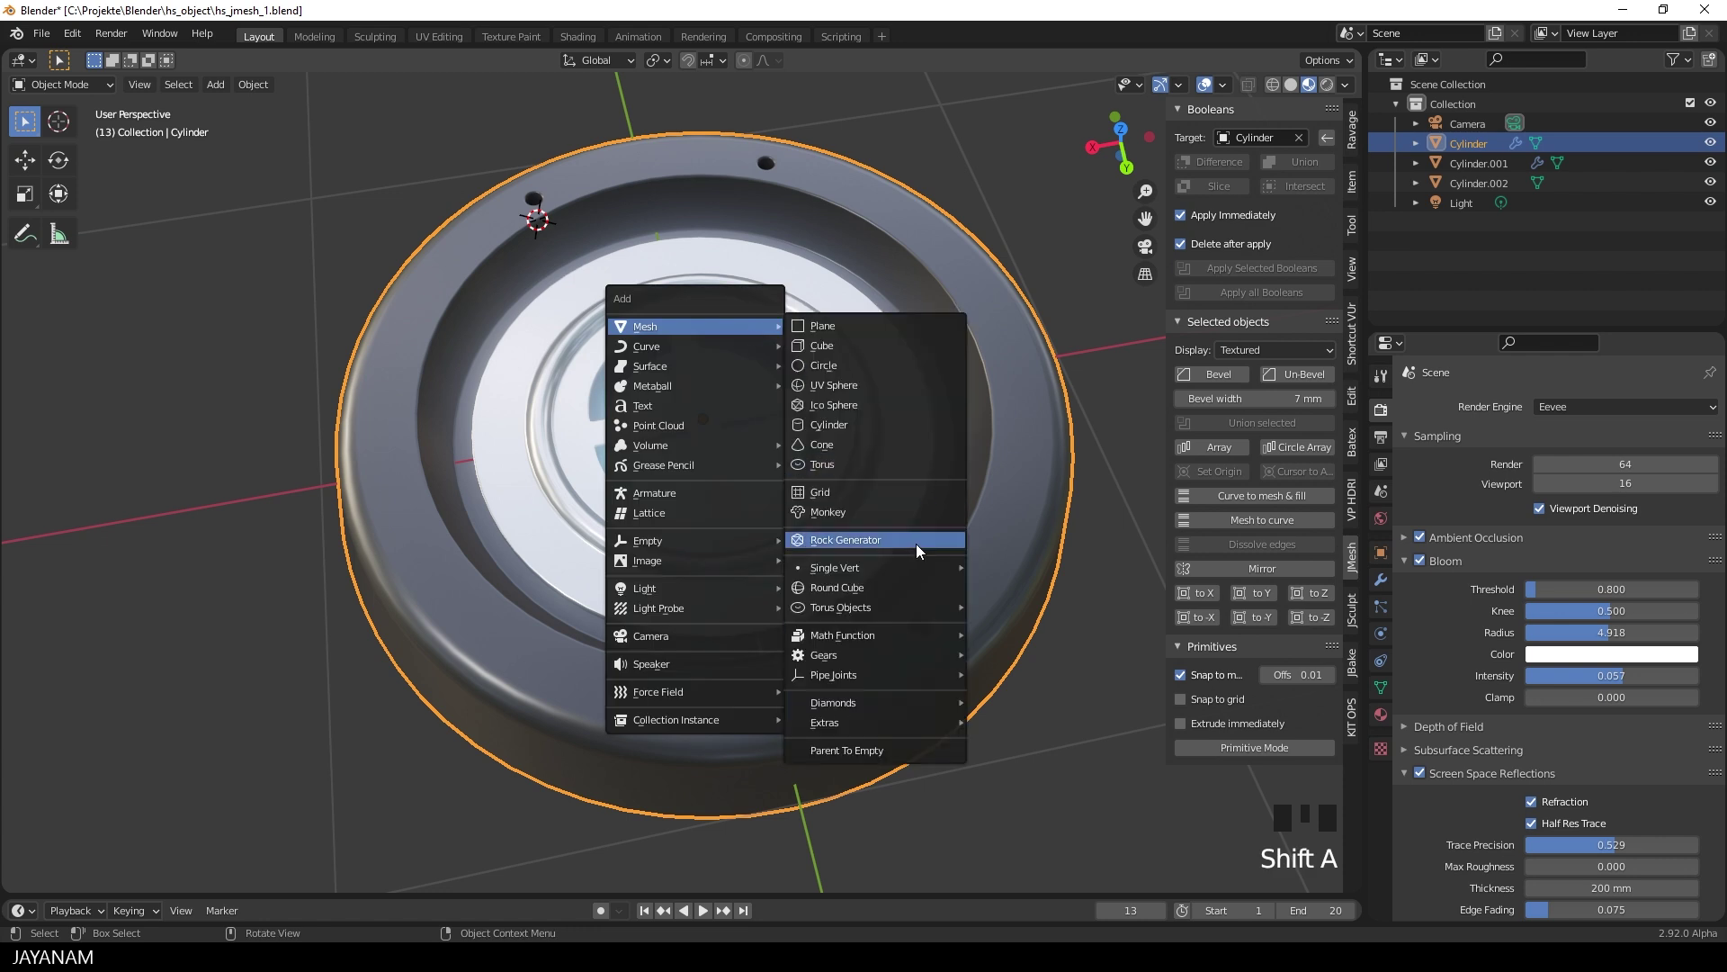
mouse_move(905, 563)
left_click(1025, 568)
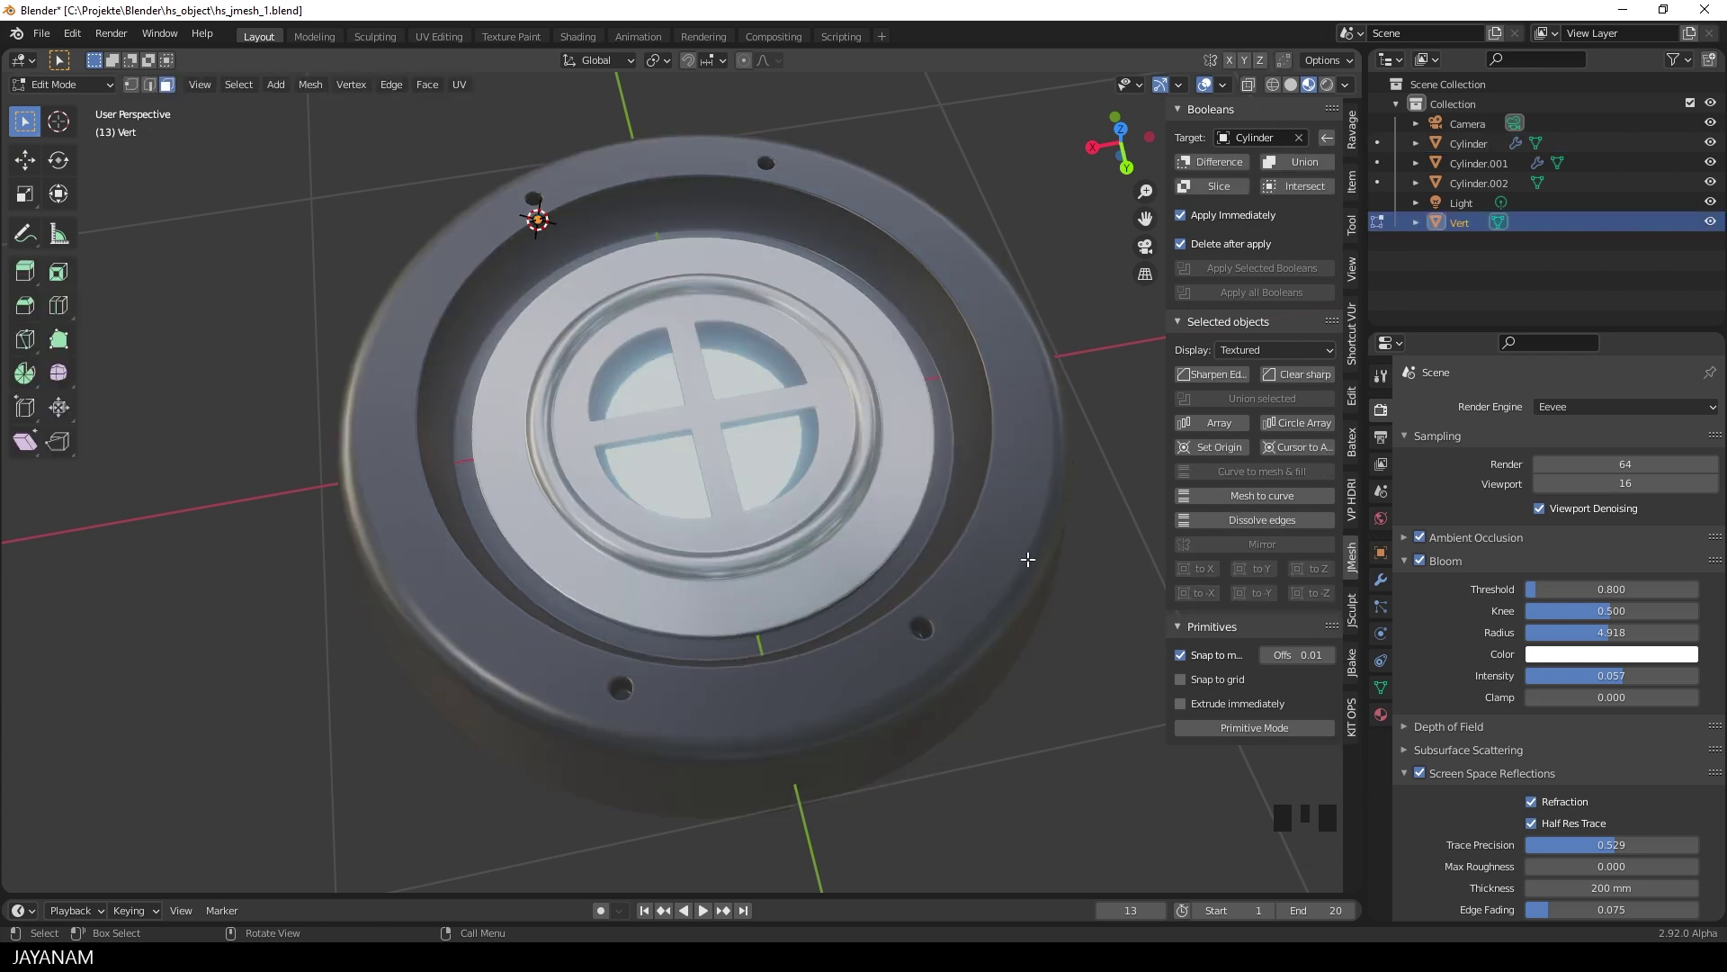
Select the new Vert object on its own and enter Edit Mode on it.
middle_click_drag(688, 254, 719, 382, "shift")
scroll(717, 385, "up", 2)
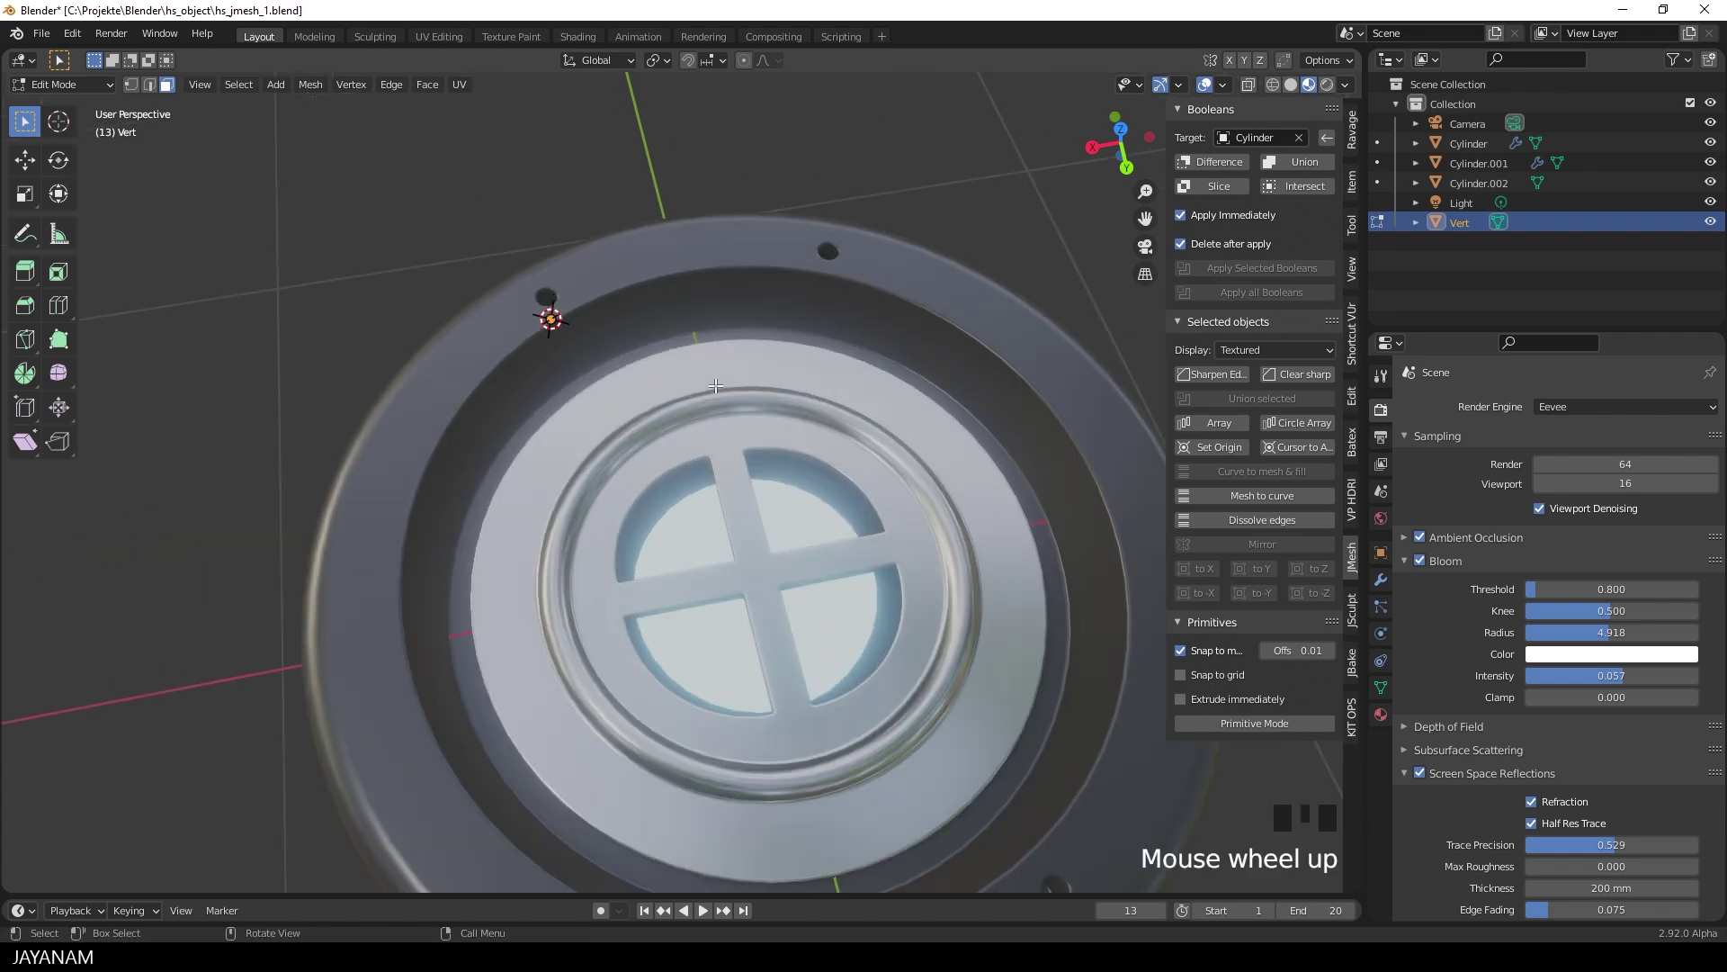
scroll(684, 405, "up", 2)
key("Tab")
key("a")
key("a")
key("a")
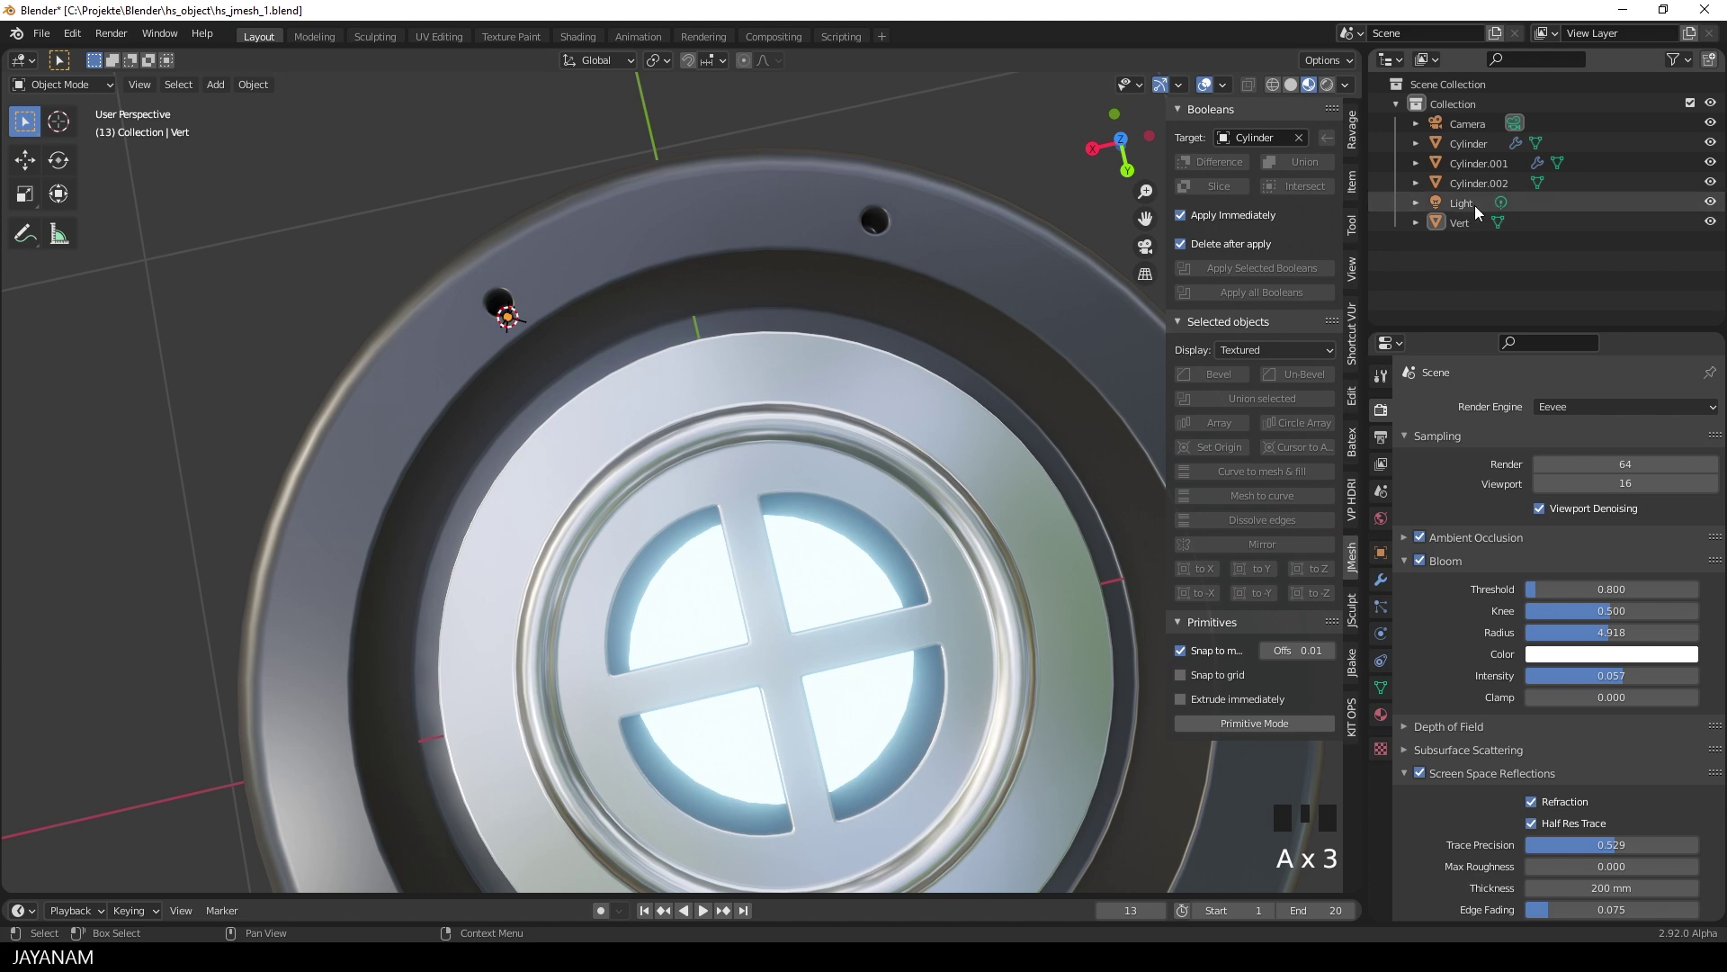
left_click(1457, 222)
key("Tab")
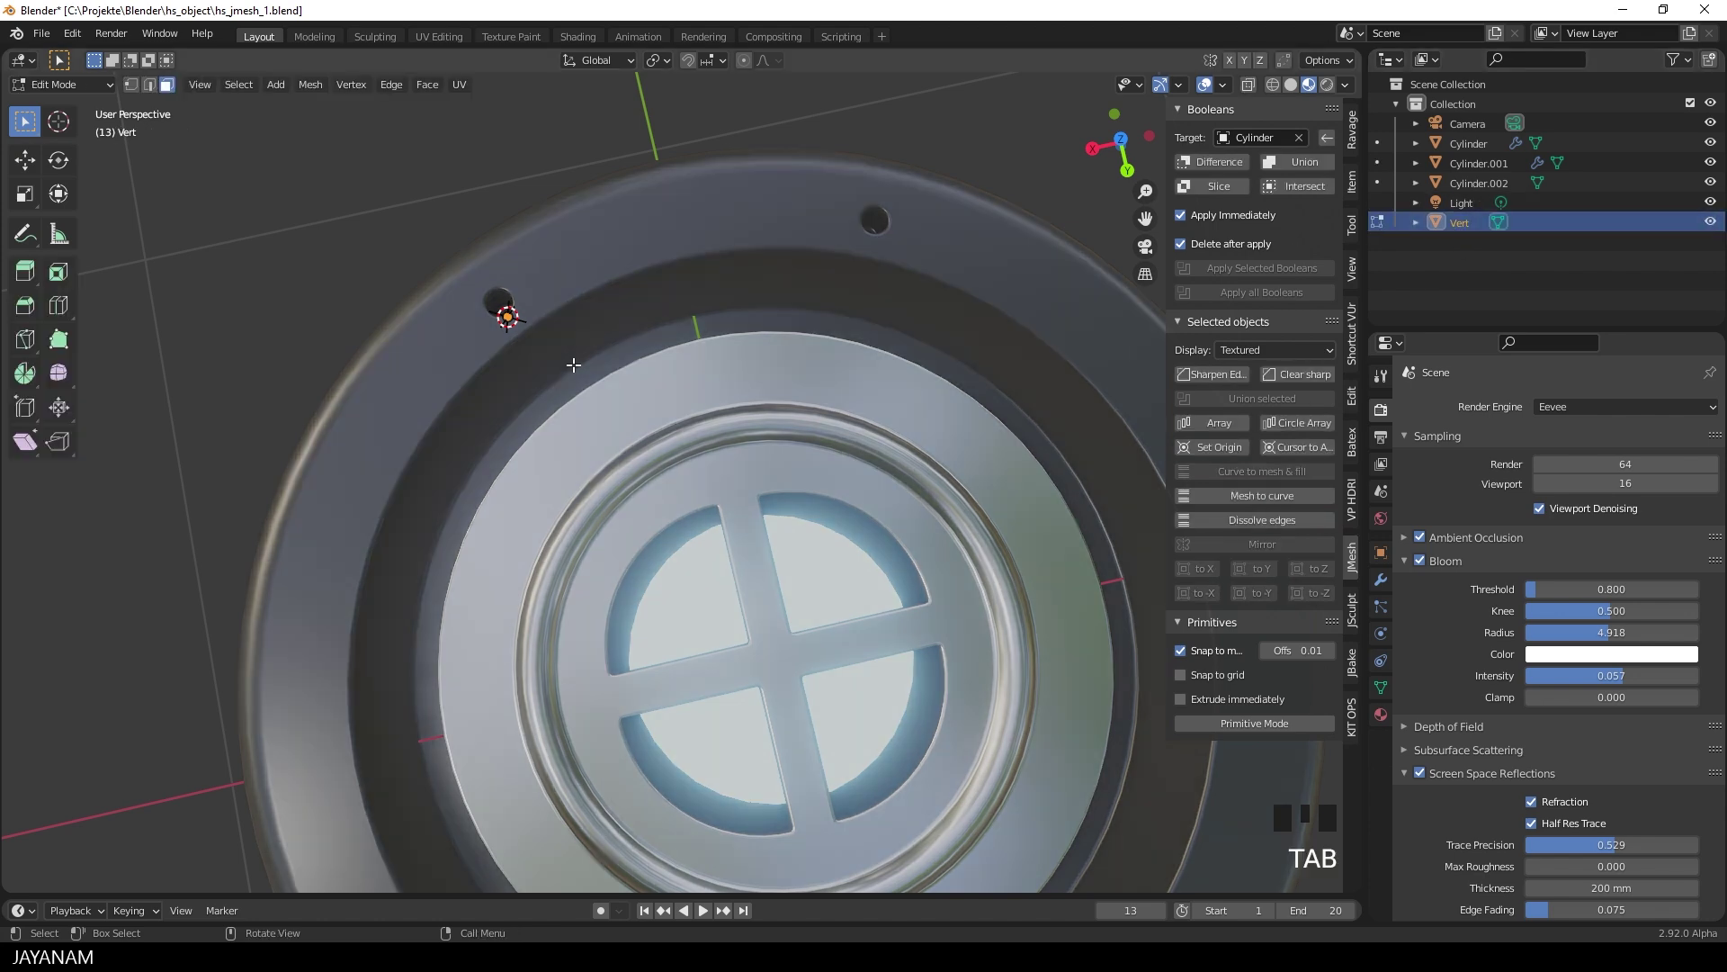
Extrude the vertex in place and switch to vertex selection mode.
middle_click_drag(574, 365, 575, 326)
key("e")
key("Escape")
left_click(130, 84)
middle_click_drag(685, 337, 688, 314)
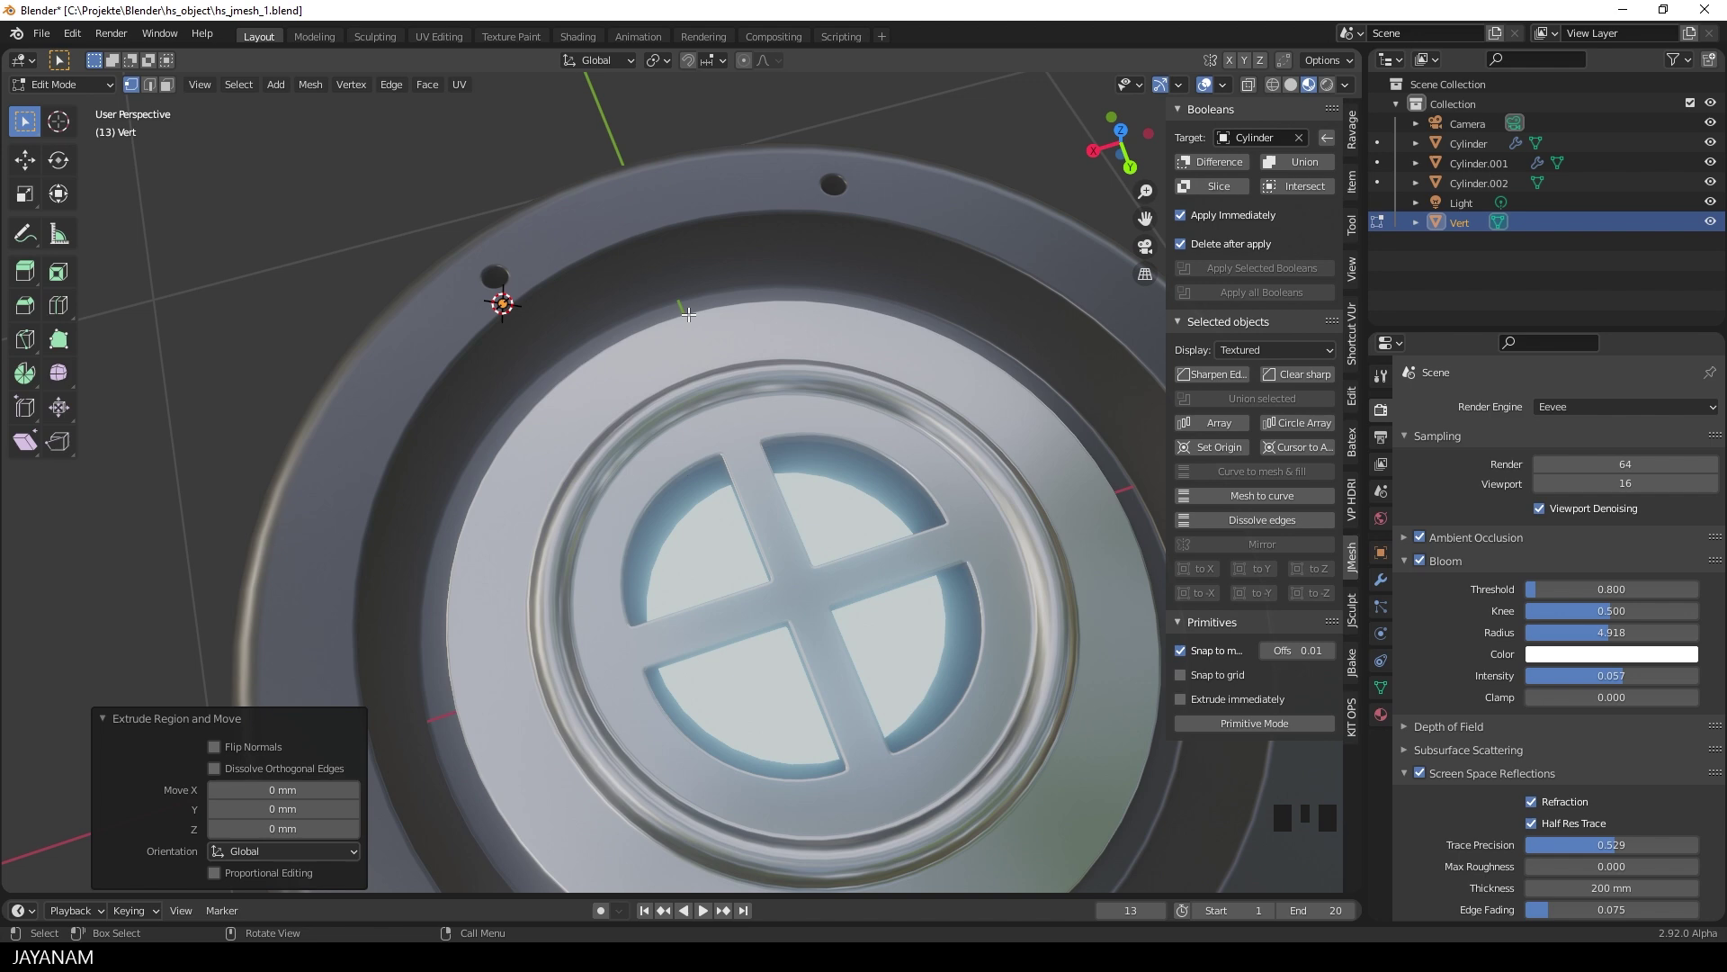
Extrude the vertex 163.57 mm straight up, then 513.54 mm along Y toward the core.
key("e")
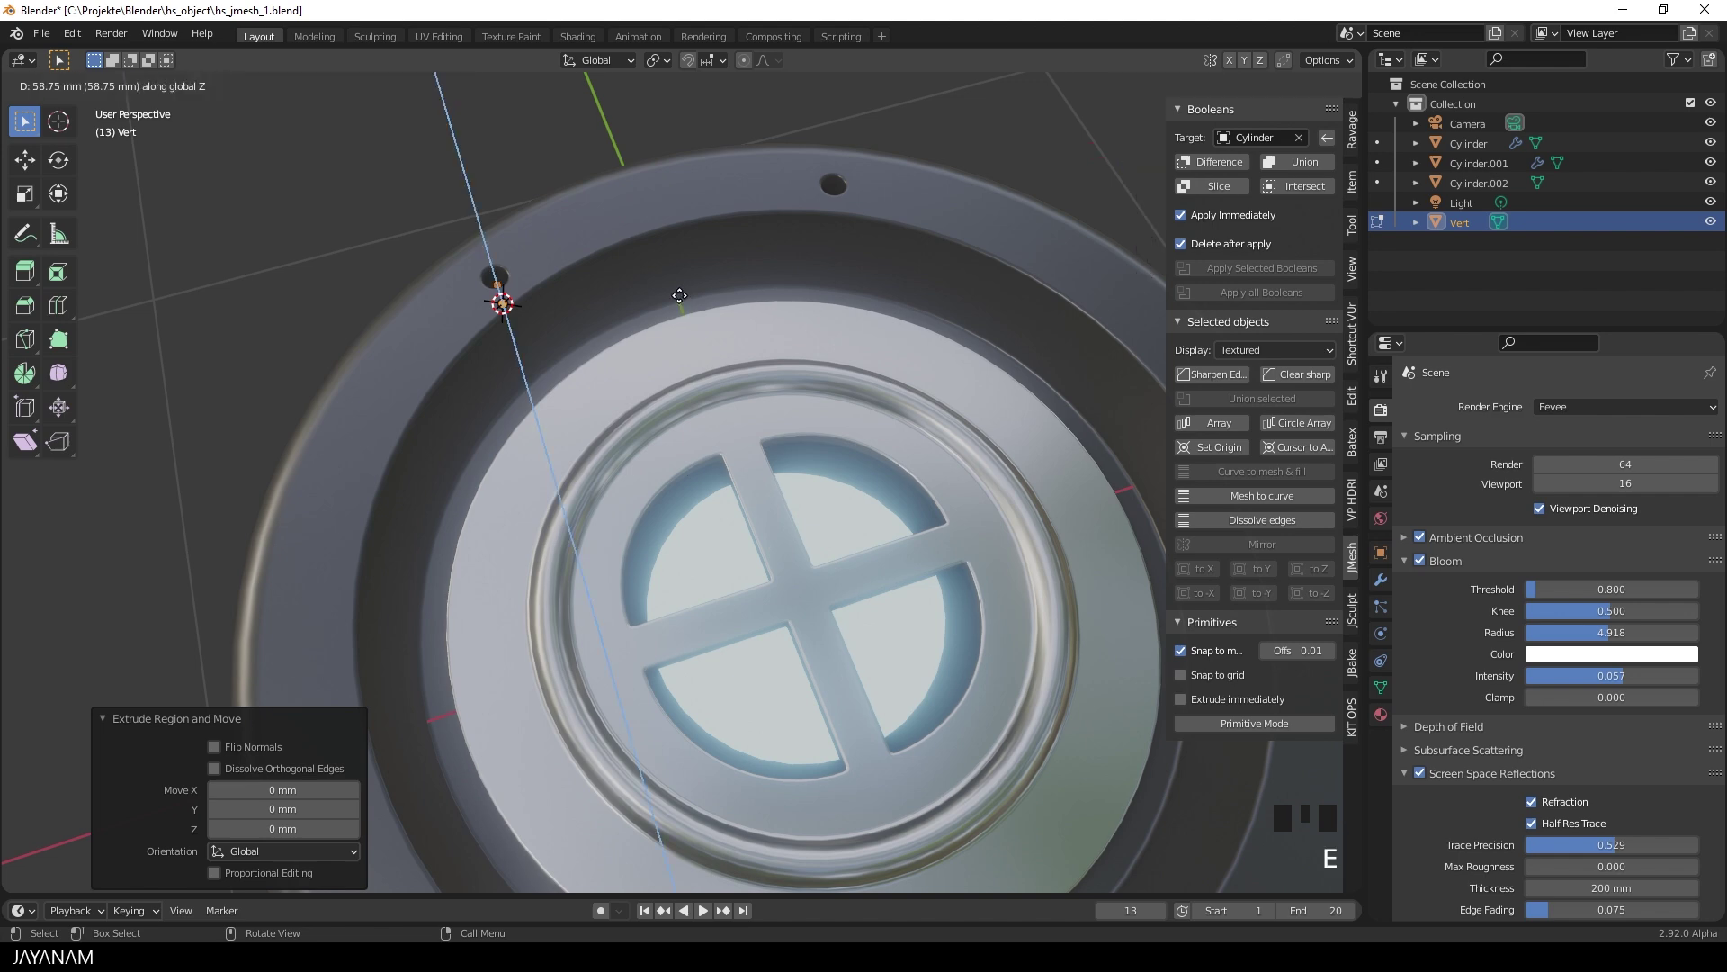
left_click(661, 263)
middle_click_drag(661, 262, 641, 301)
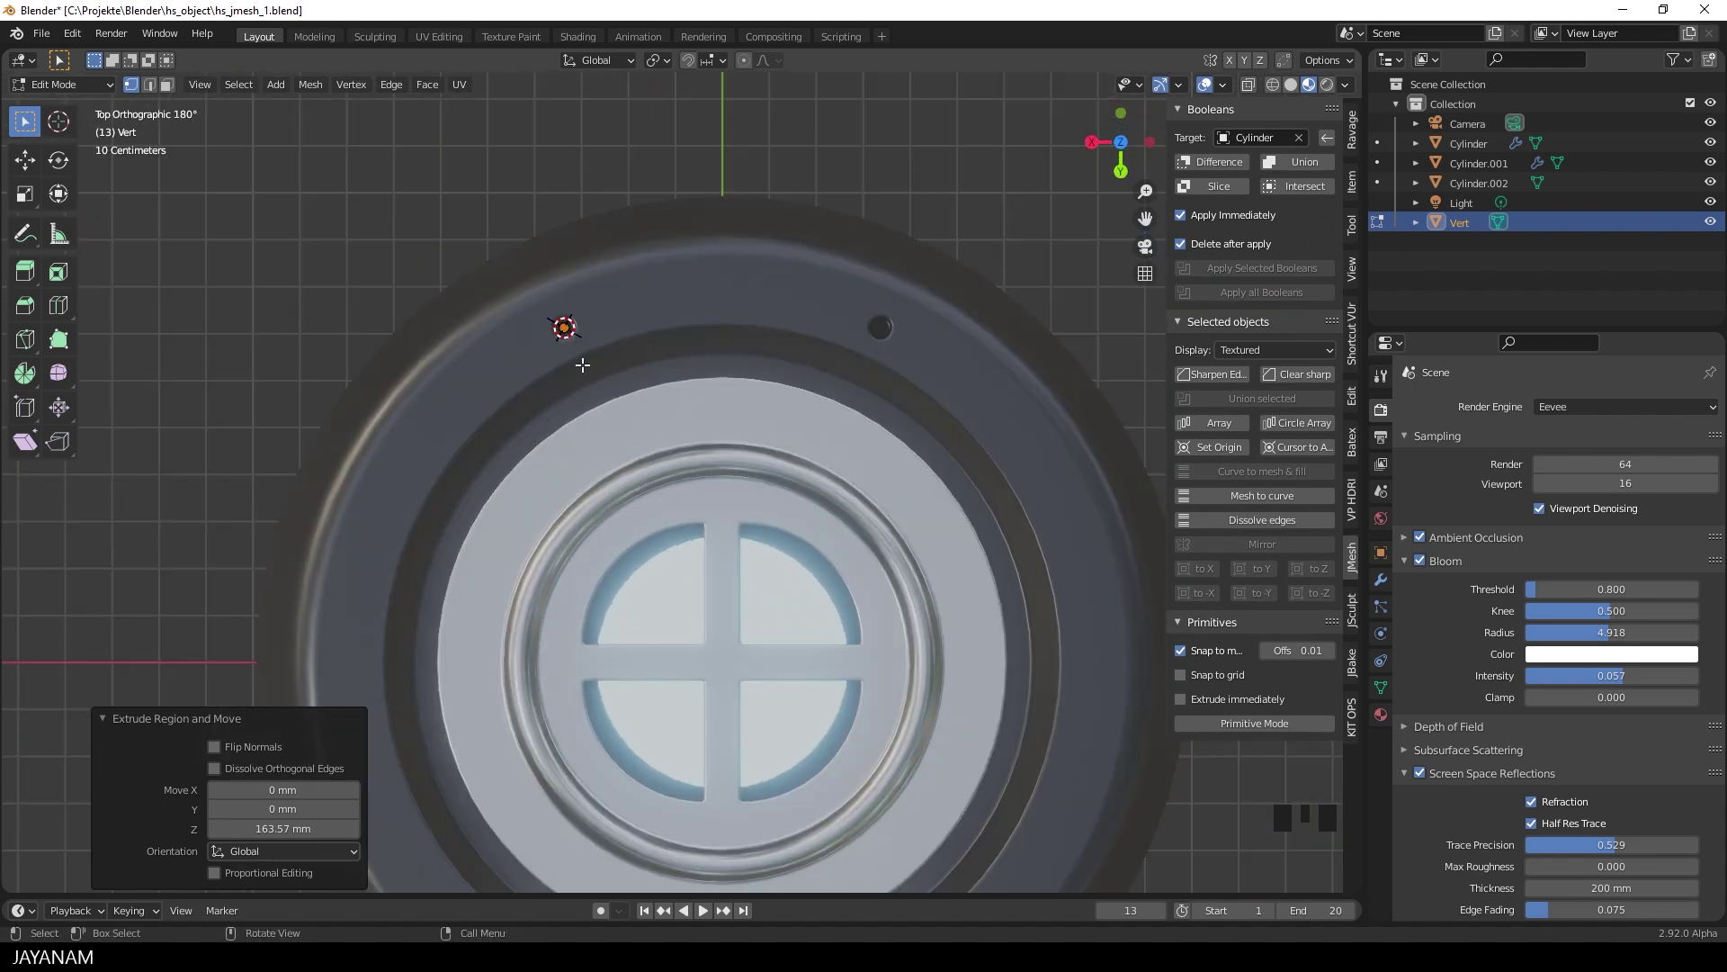
key("e")
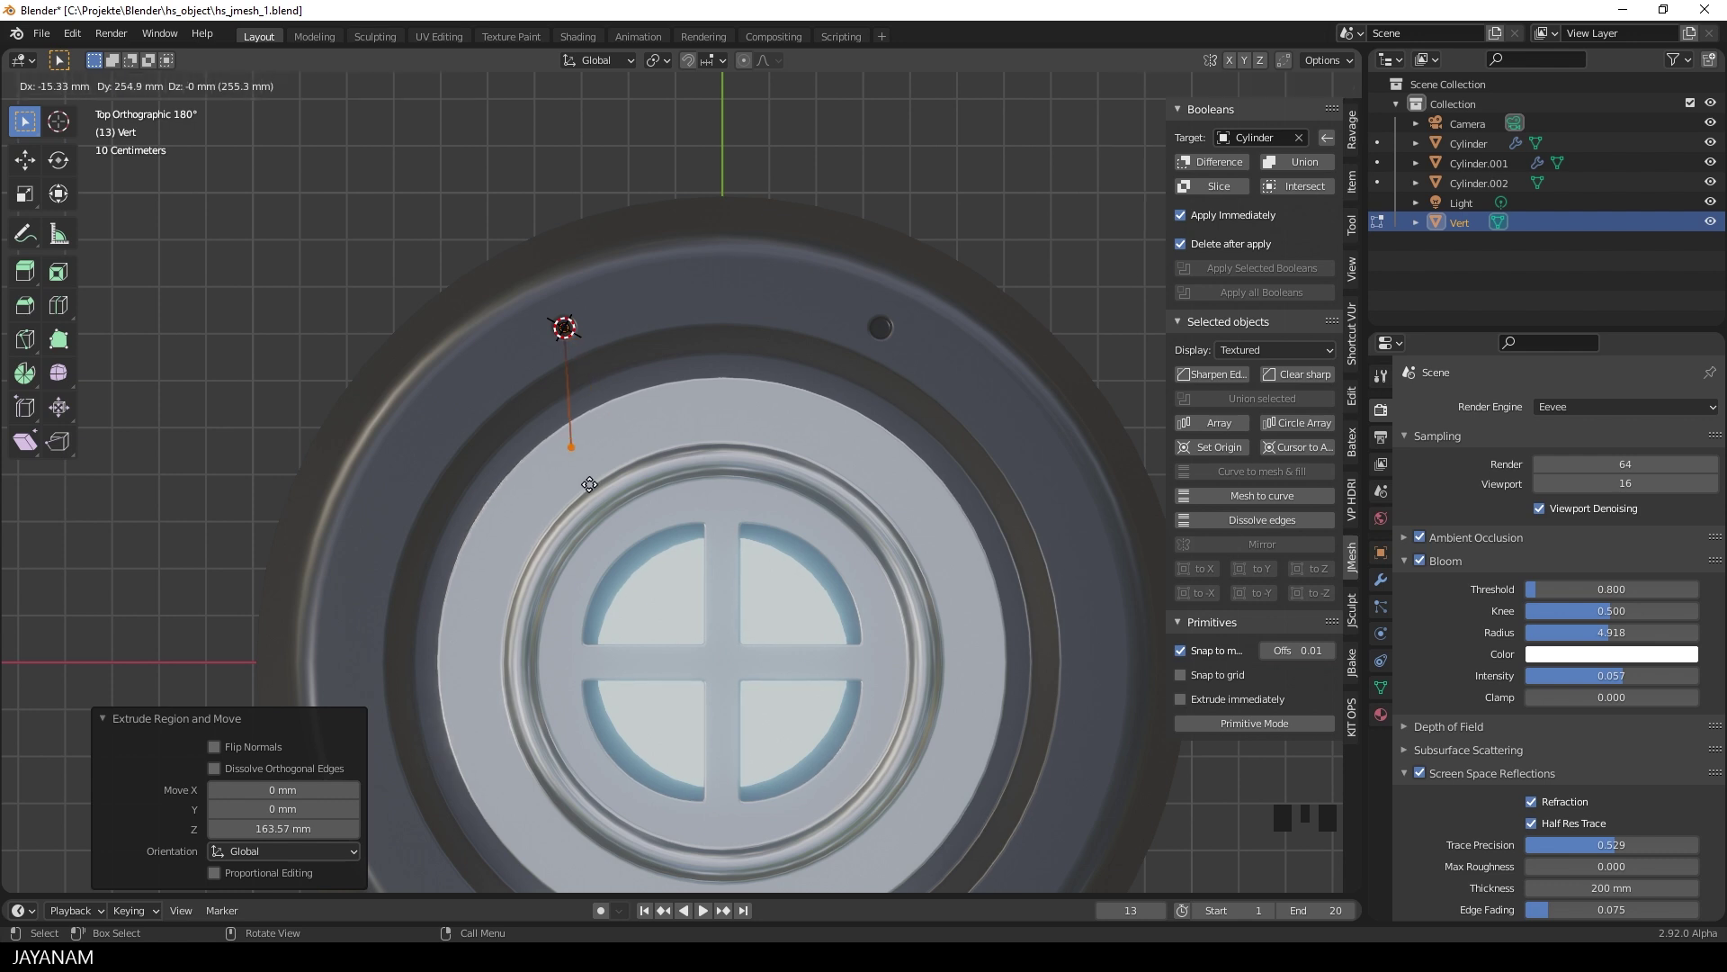
key("y")
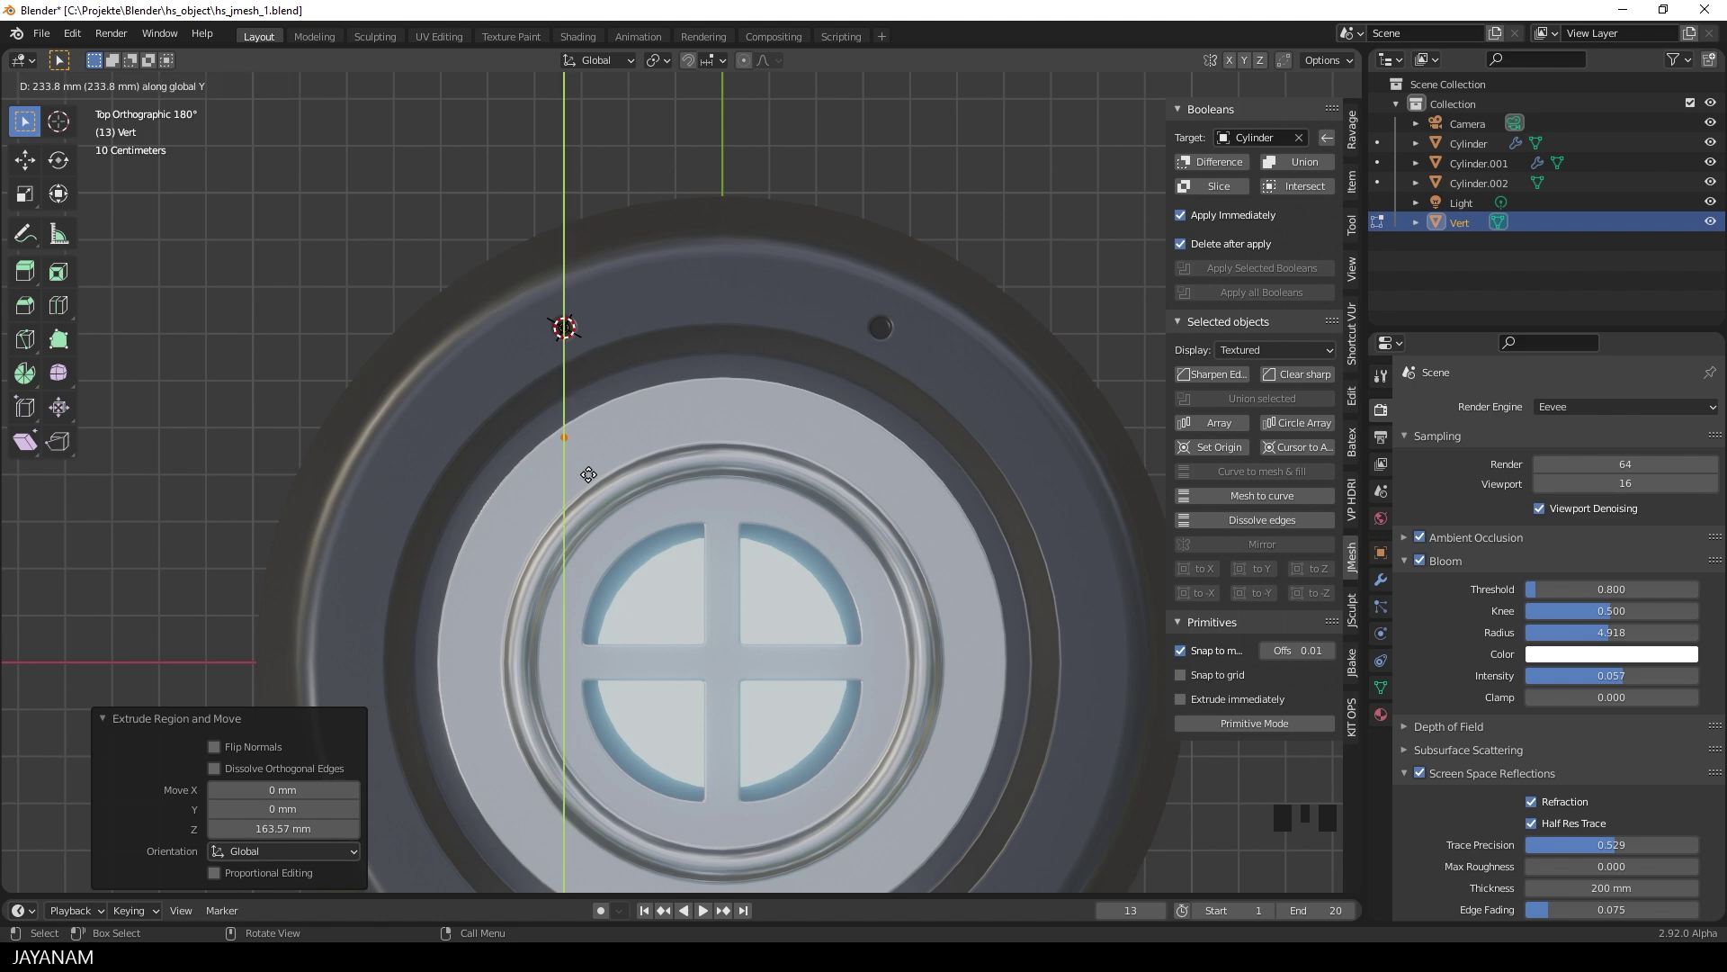
left_click(603, 607)
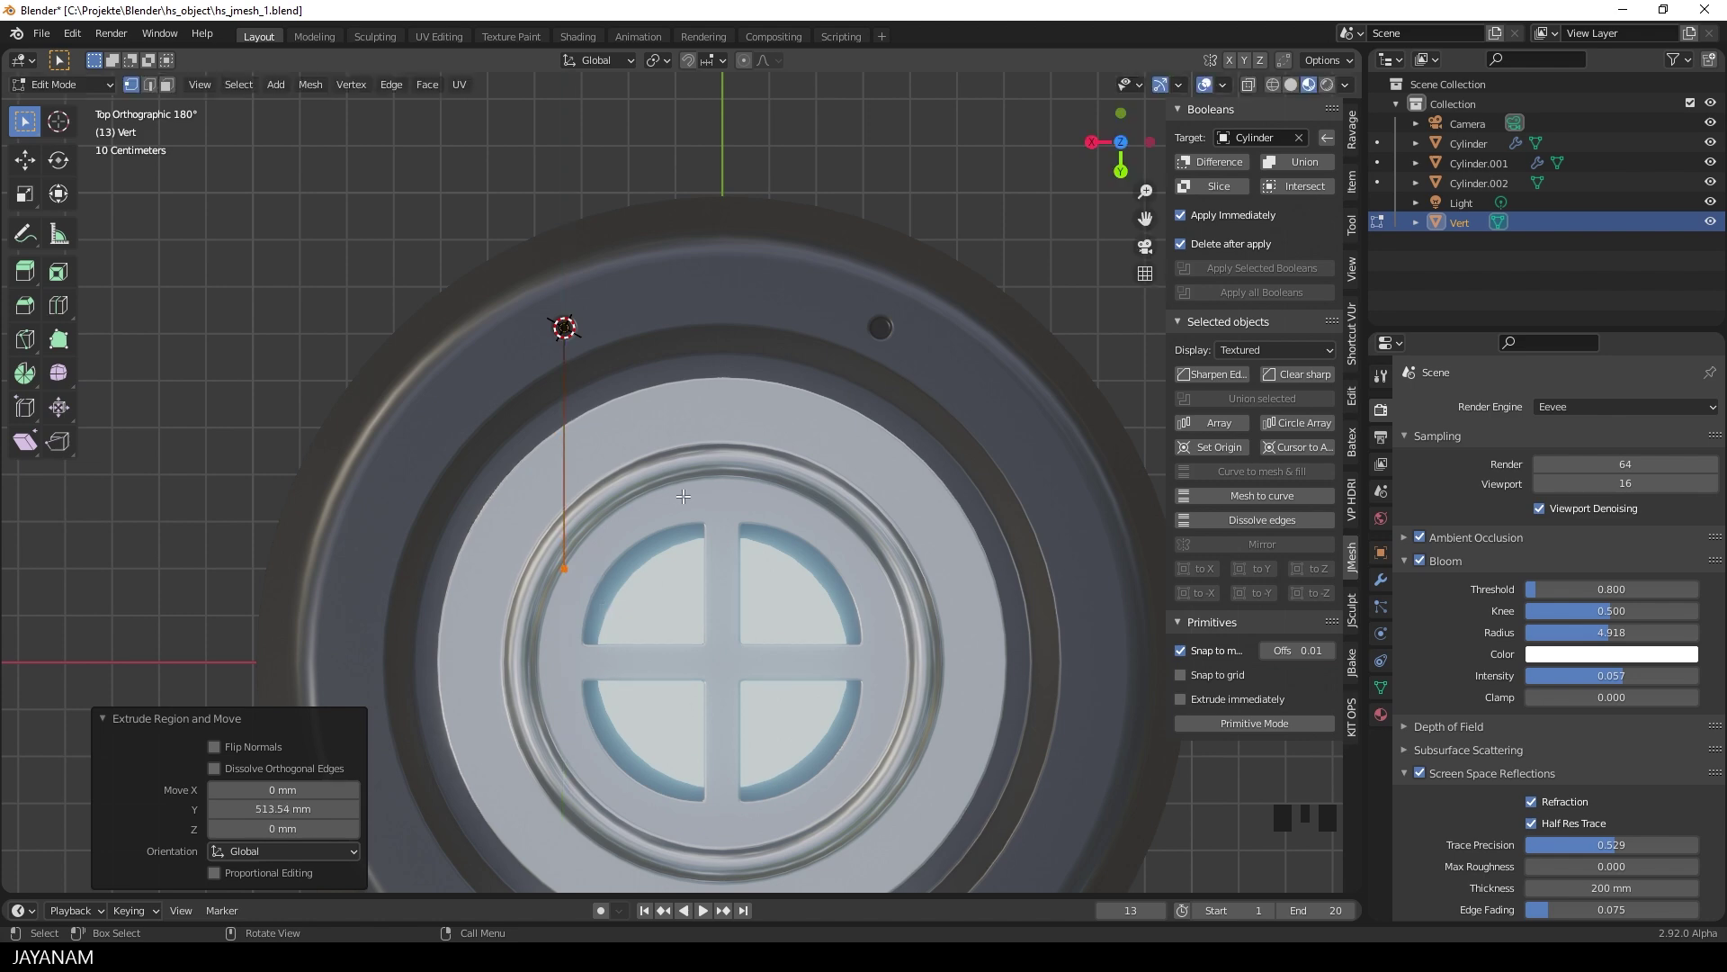
middle_click_drag(689, 493, 962, 421)
scroll(800, 364, "down", 3)
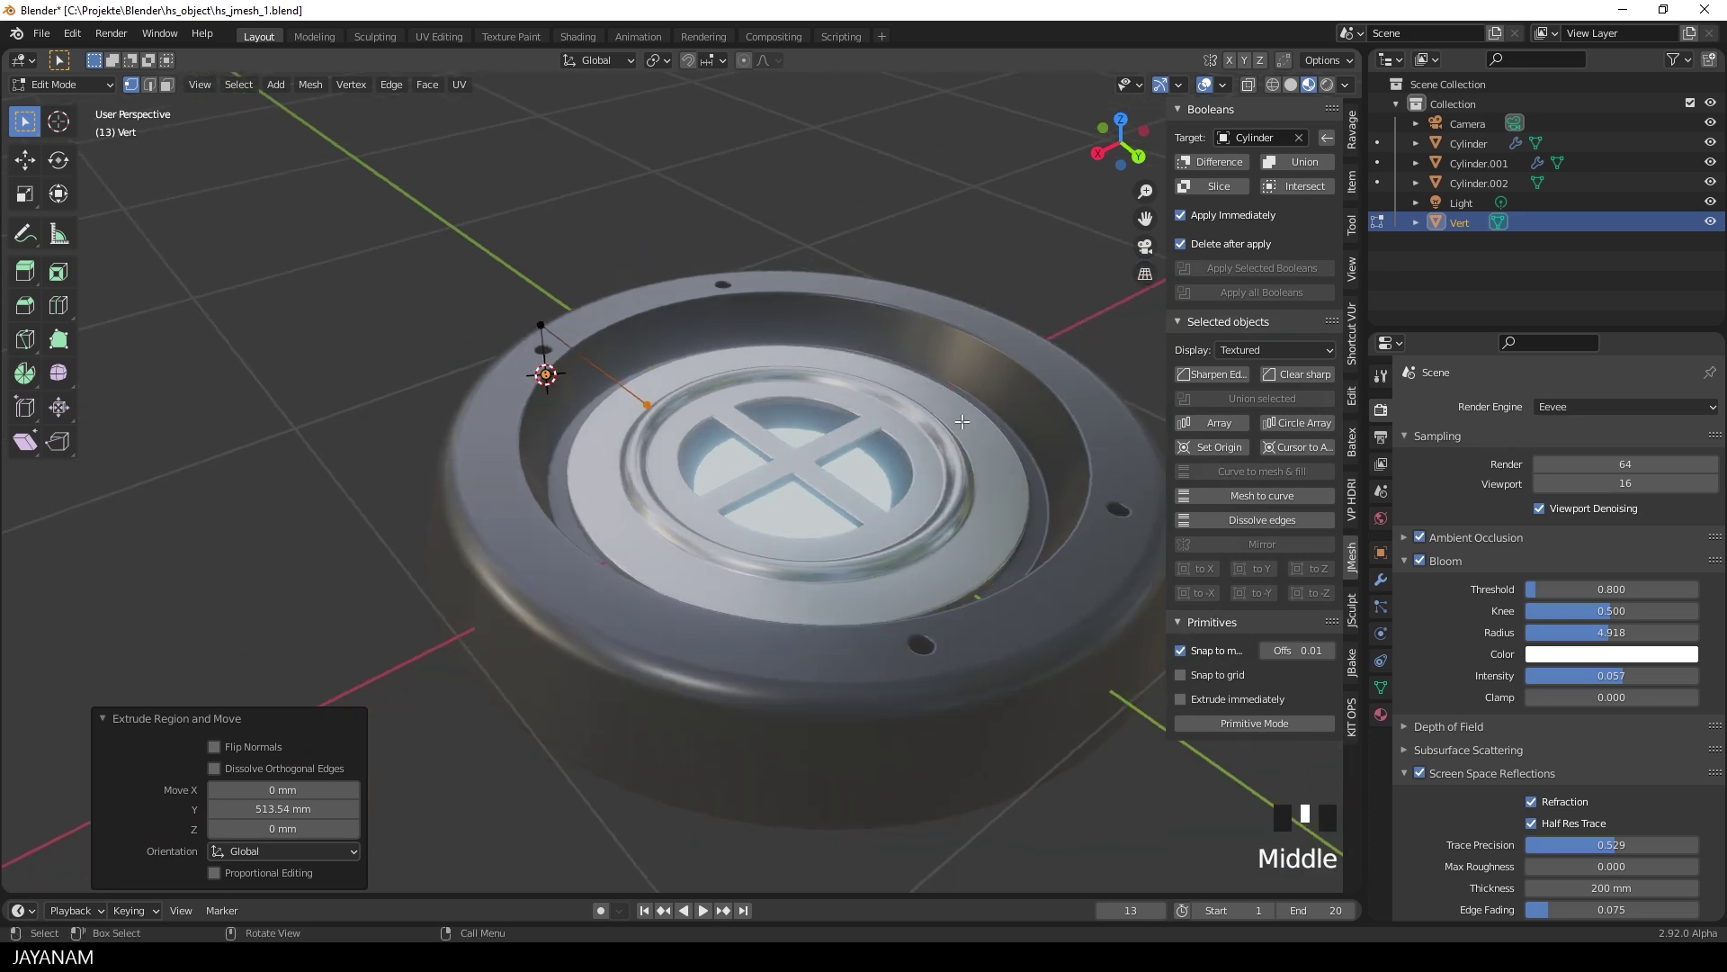
Add an FC_Mirror modifier to Vert that mirrors on both X and Y.
key("Tab")
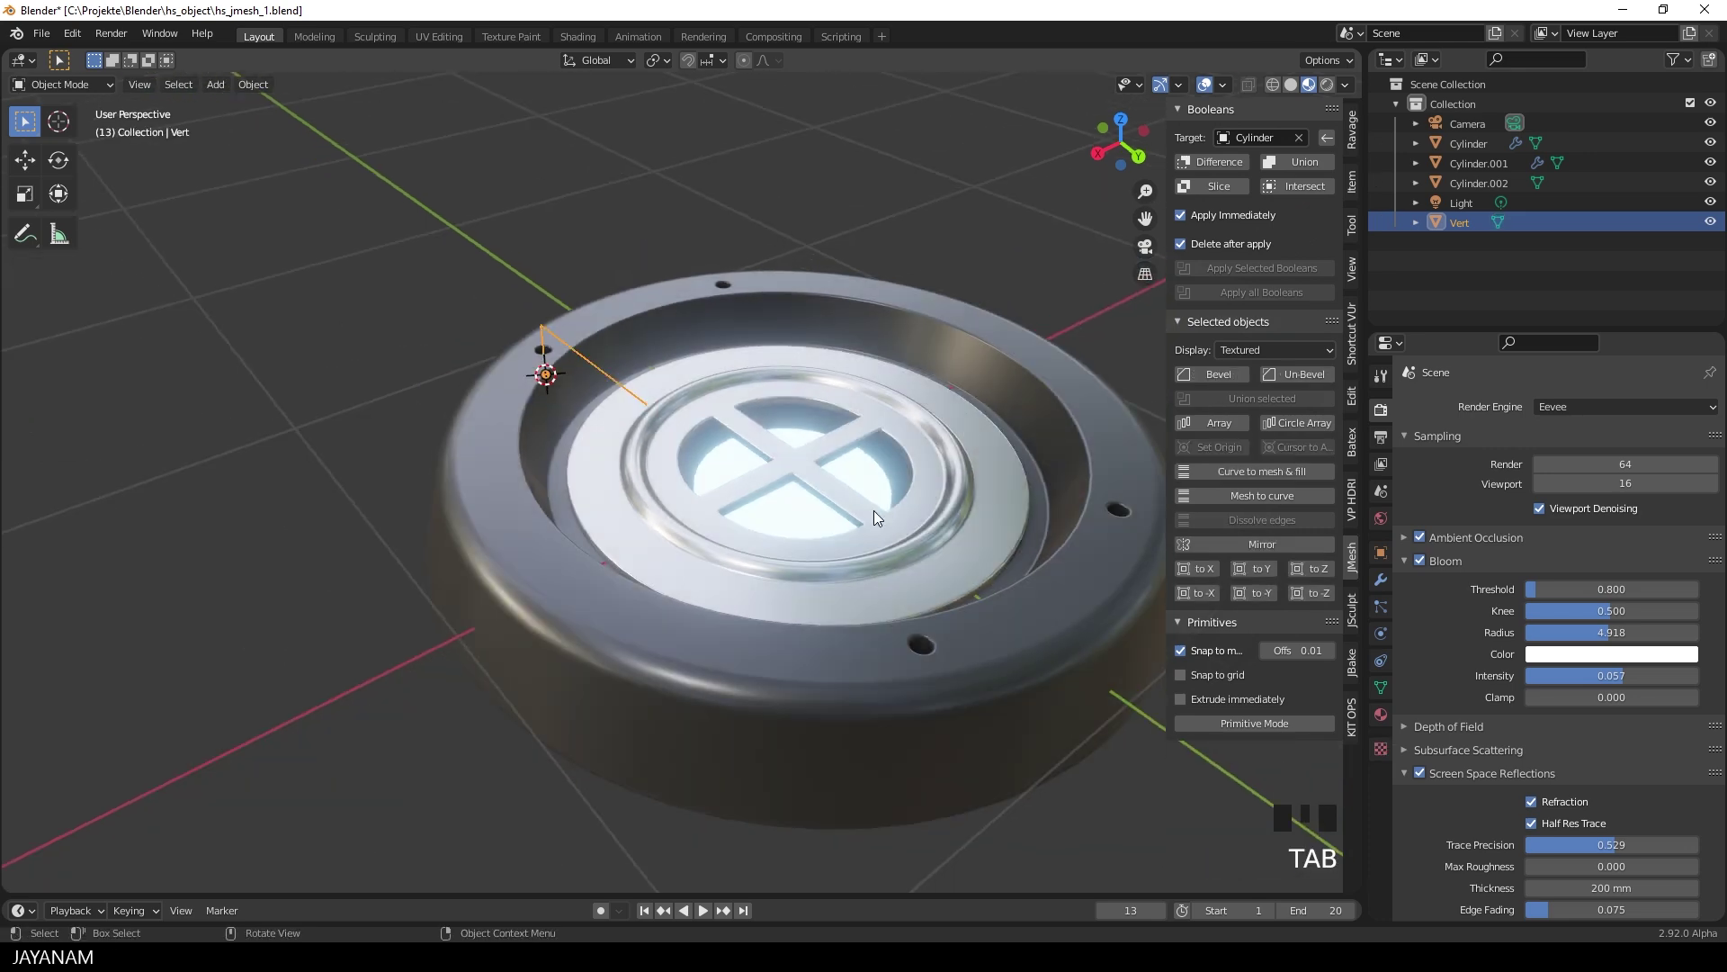
left_click(1263, 545)
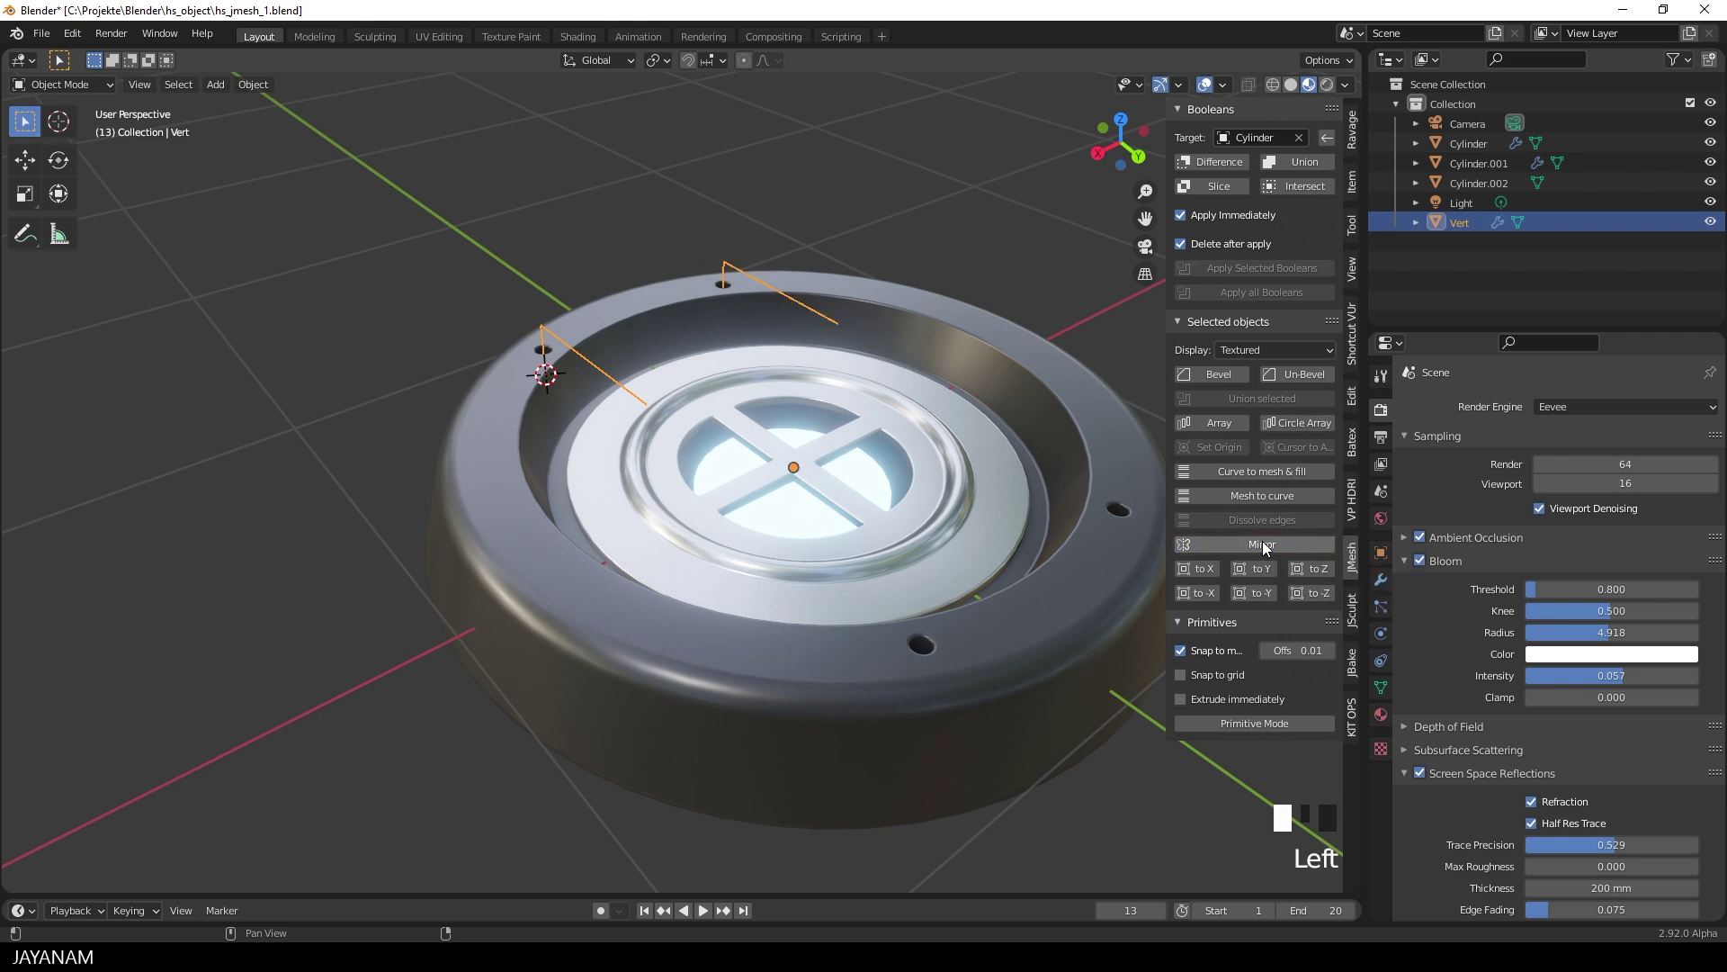
left_click(1383, 580)
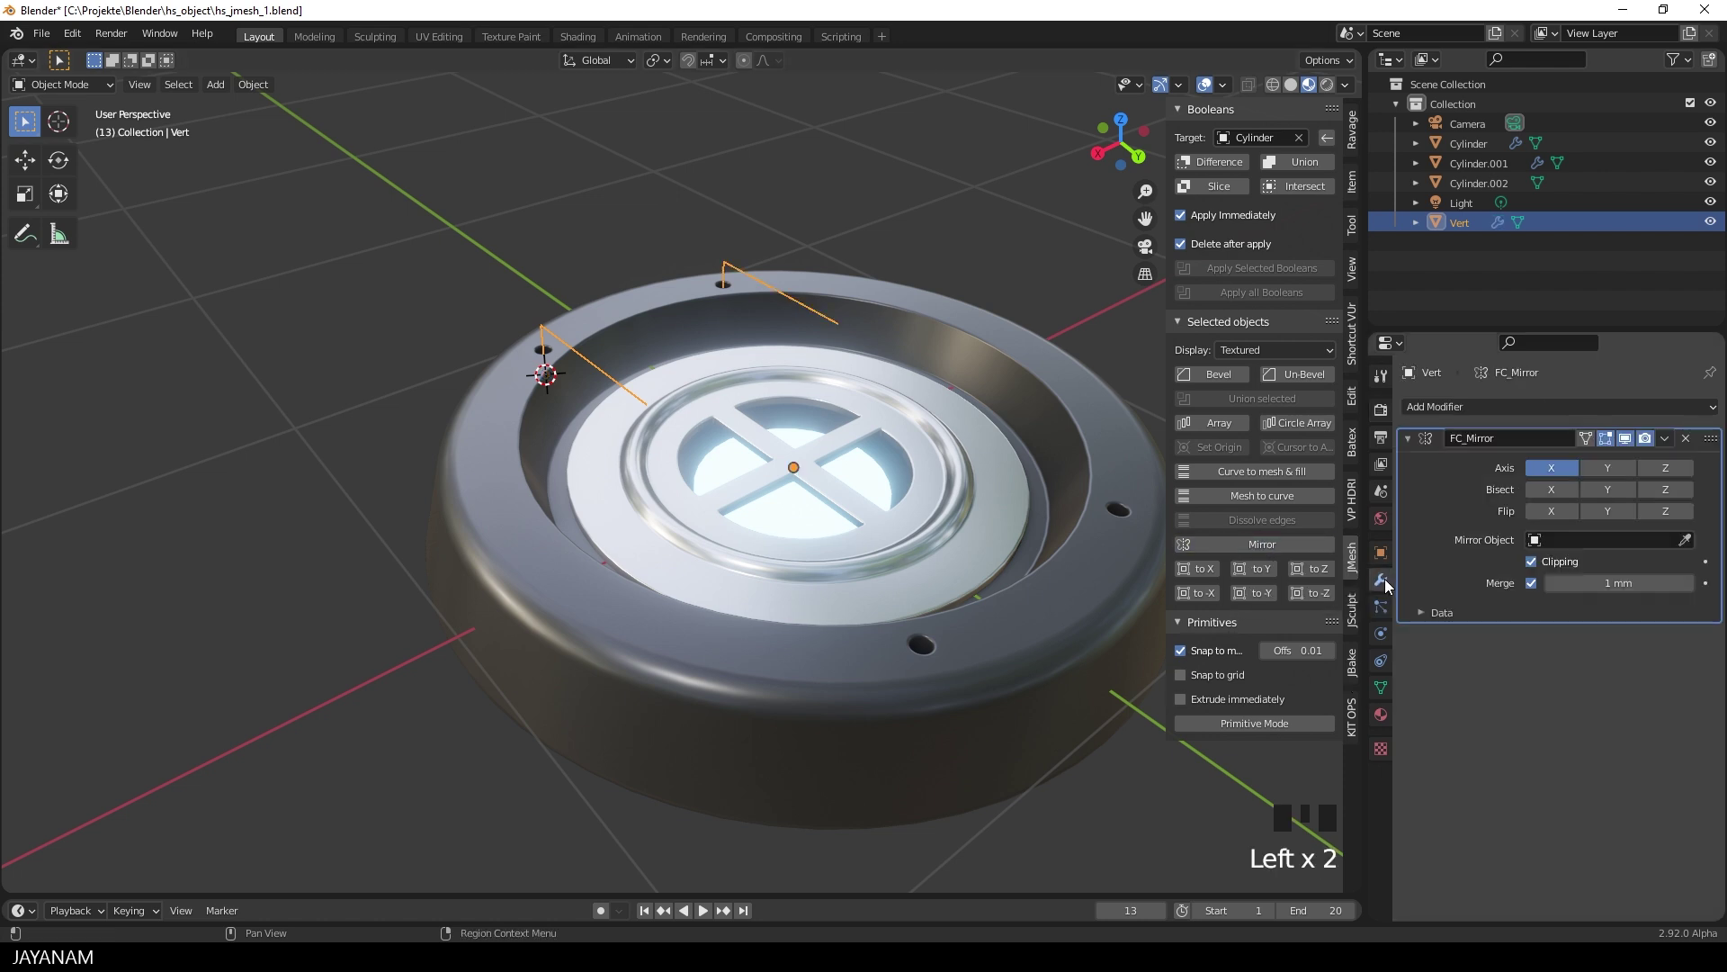
left_click(1609, 469)
middle_click_drag(1064, 378, 228, 111)
In Edit Mode, start sliding the inner end vertex along Y toward the centre.
key("Tab")
middle_click_drag(386, 183, 540, 286)
middle_click_drag(576, 378, 597, 547)
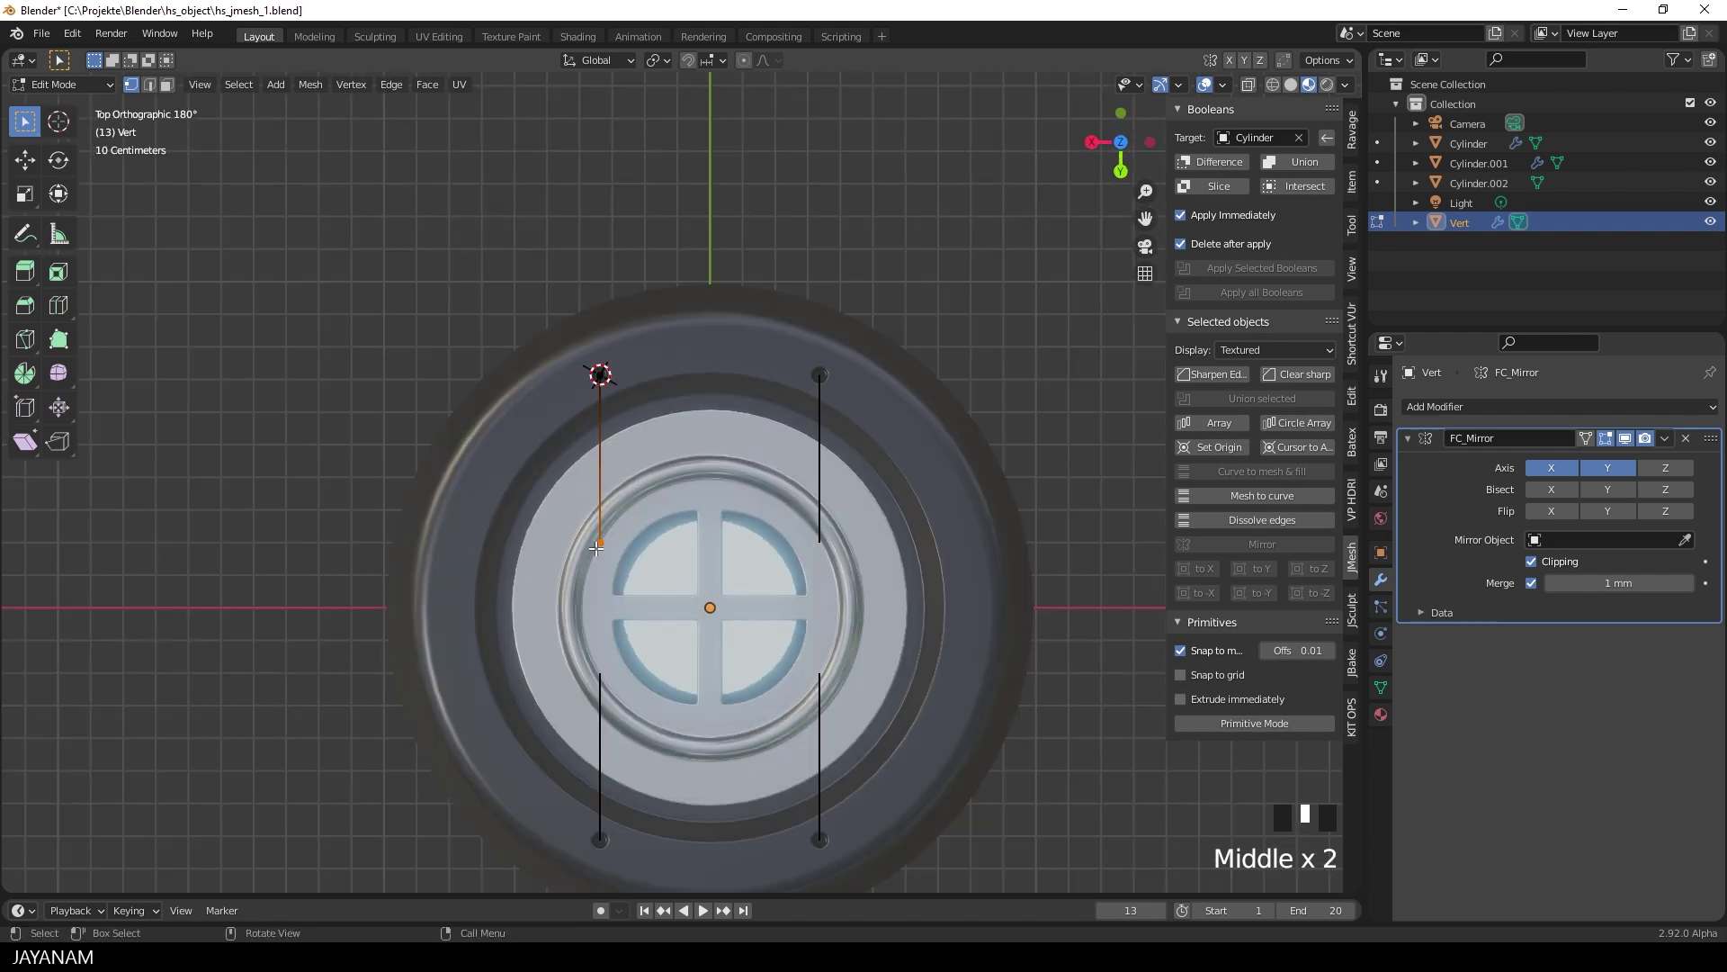
key("g")
key("y")
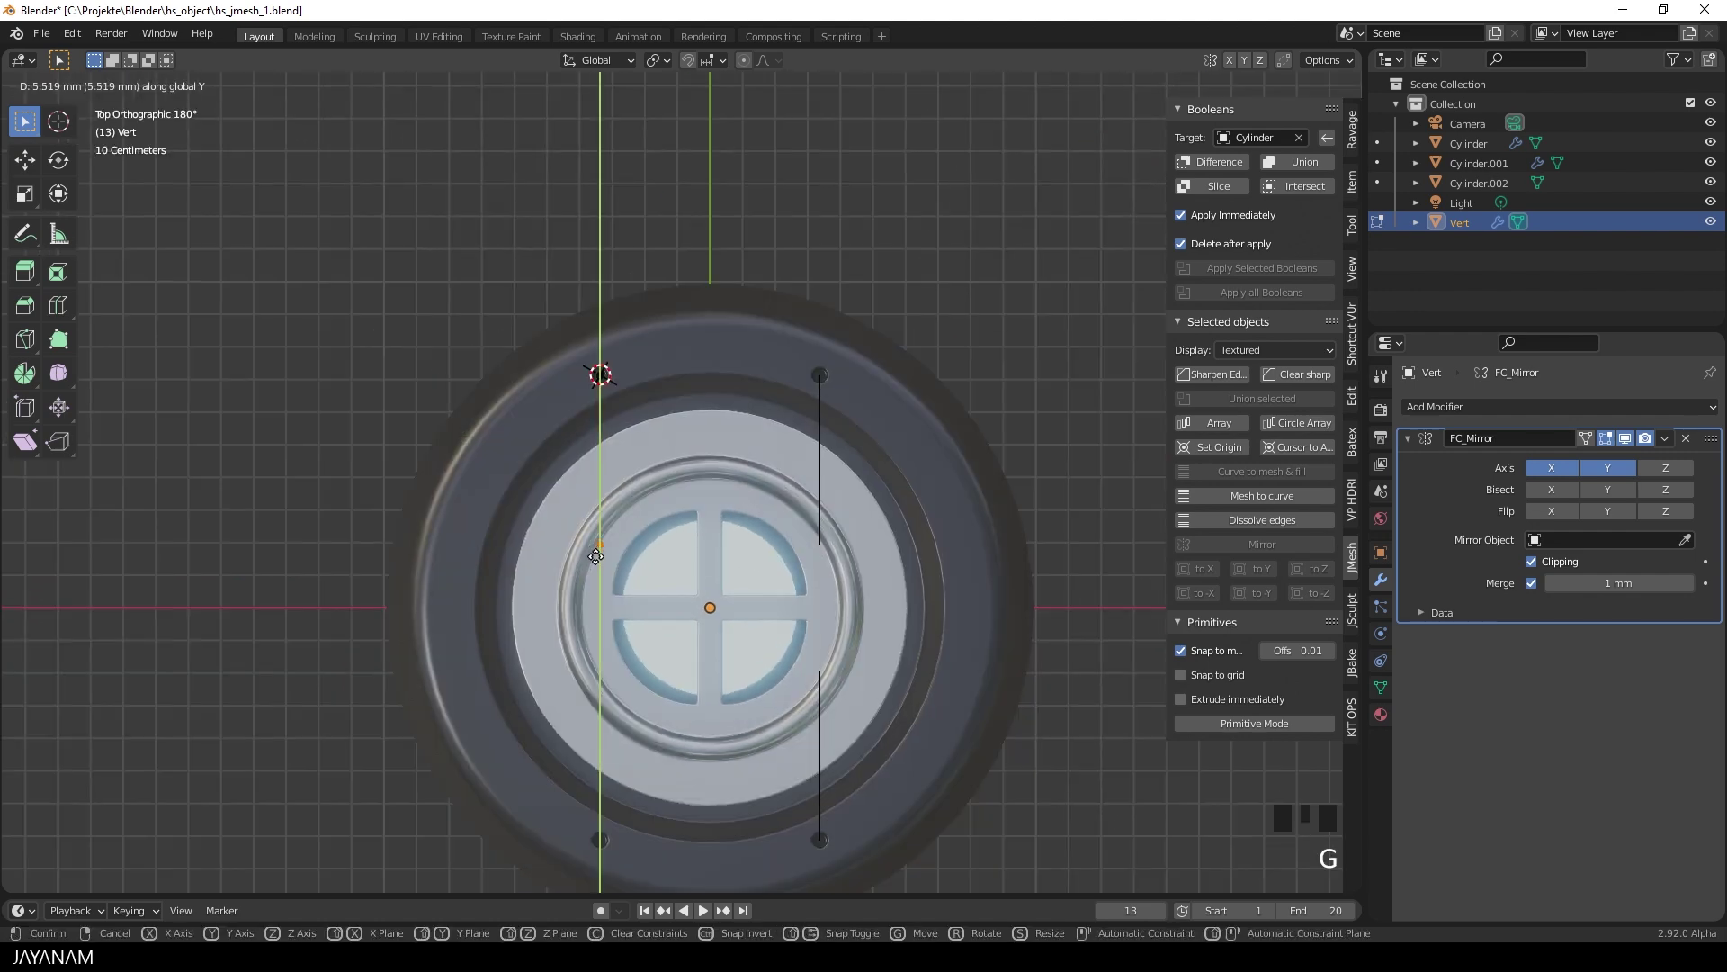
Place the inner end on the centre line and bevel the corner vertex 58.7 mm, 3 segments.
left_click(612, 651)
middle_click_drag(612, 651, 516, 384)
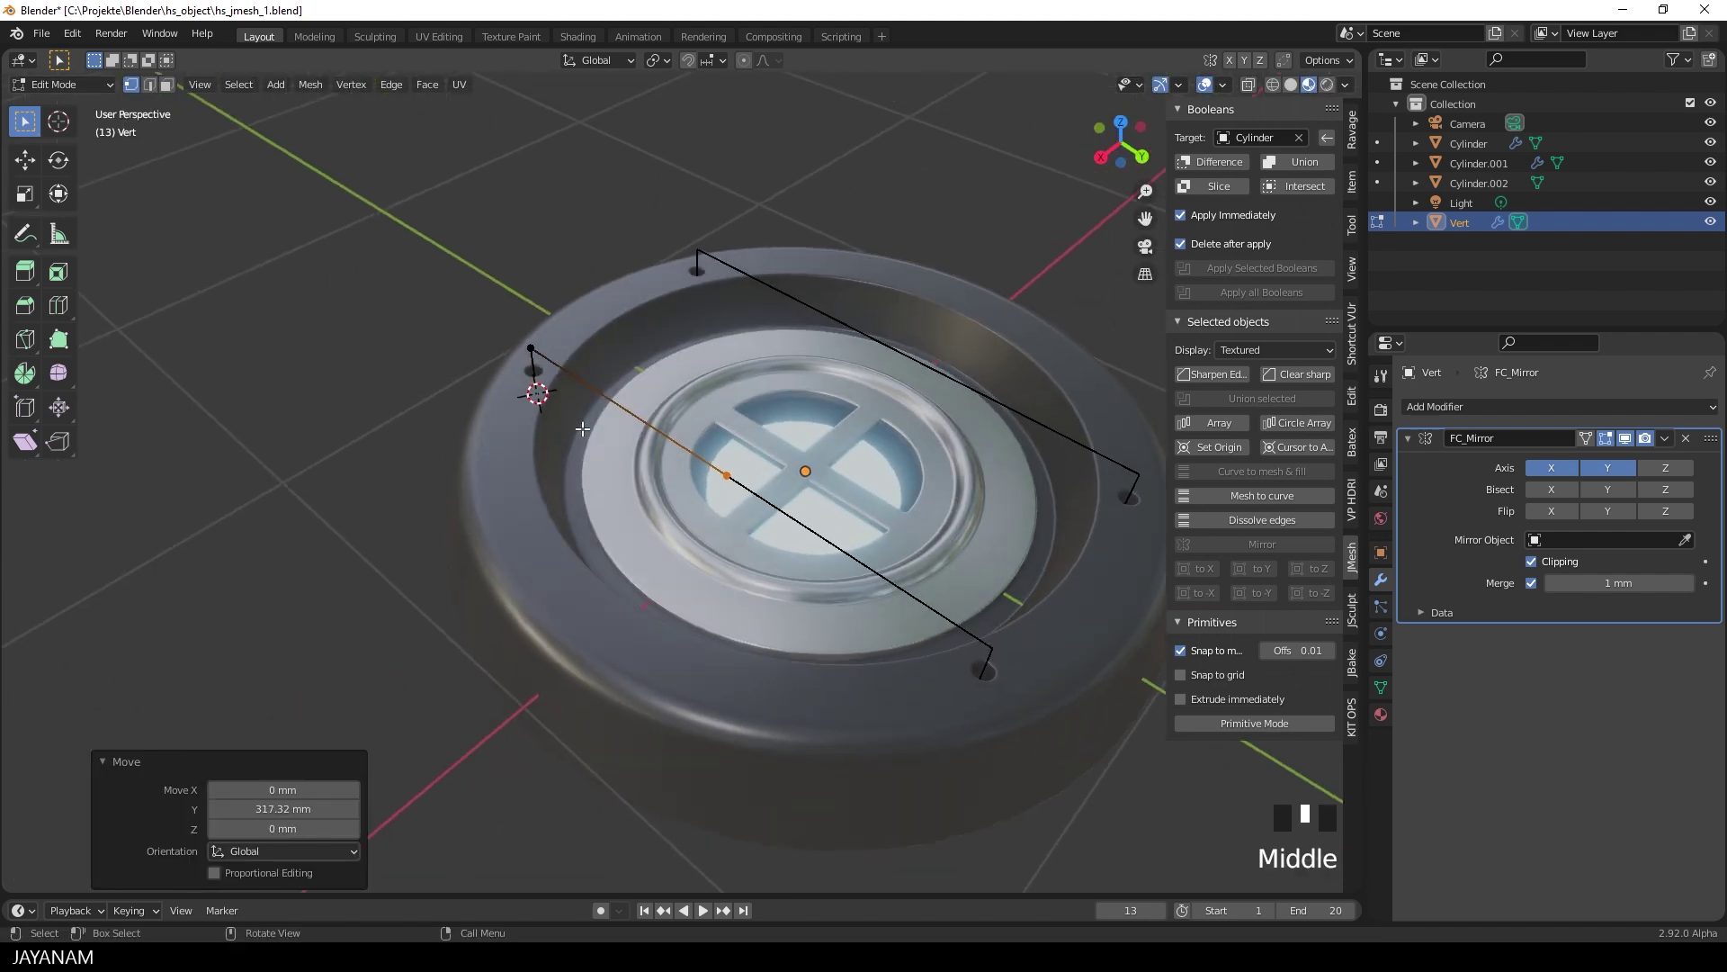
left_click(531, 348)
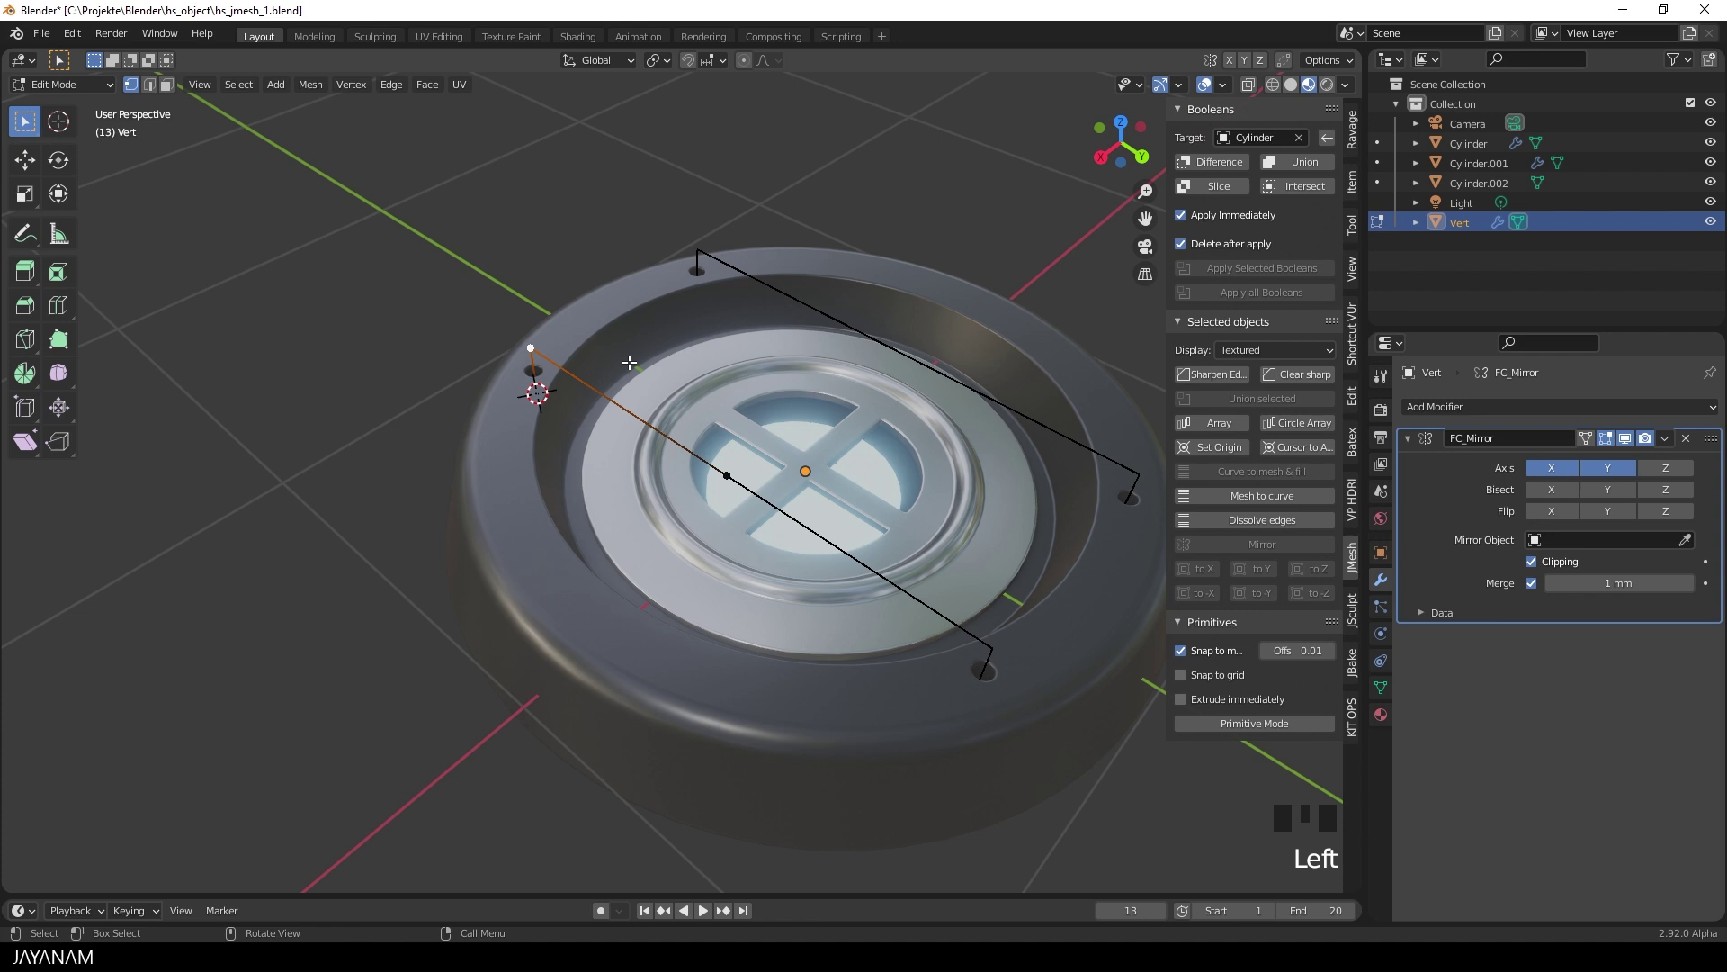
key("shift+ctrl+b")
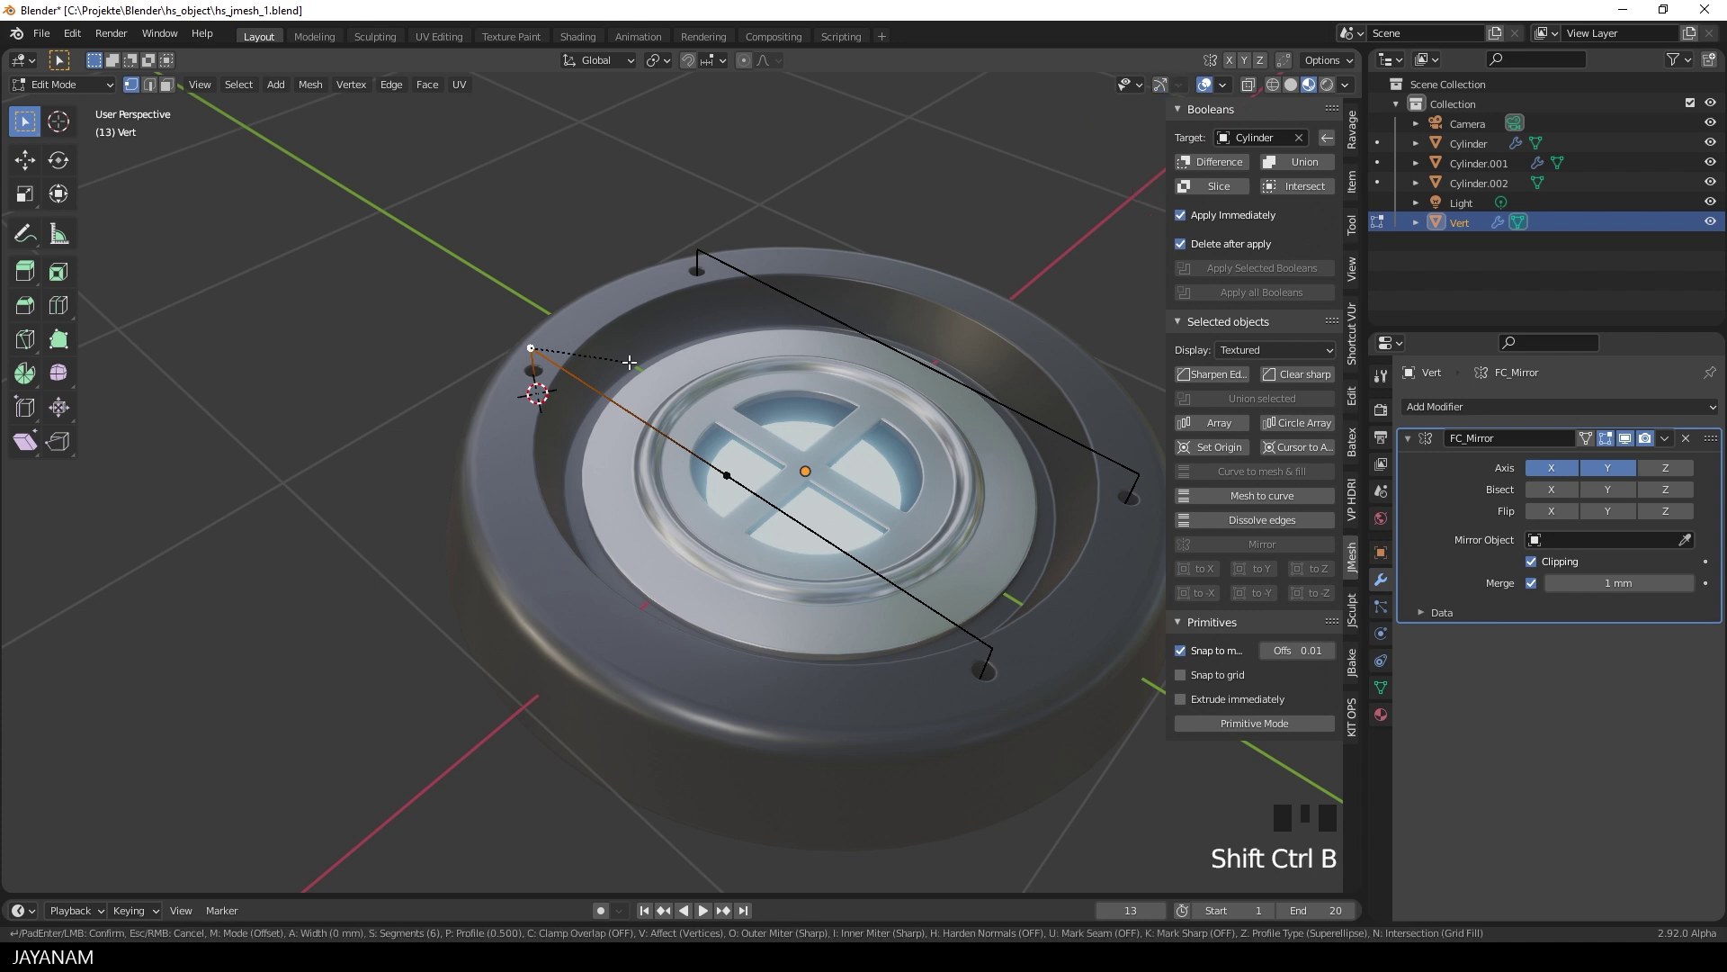
scroll(639, 356, "down", 3)
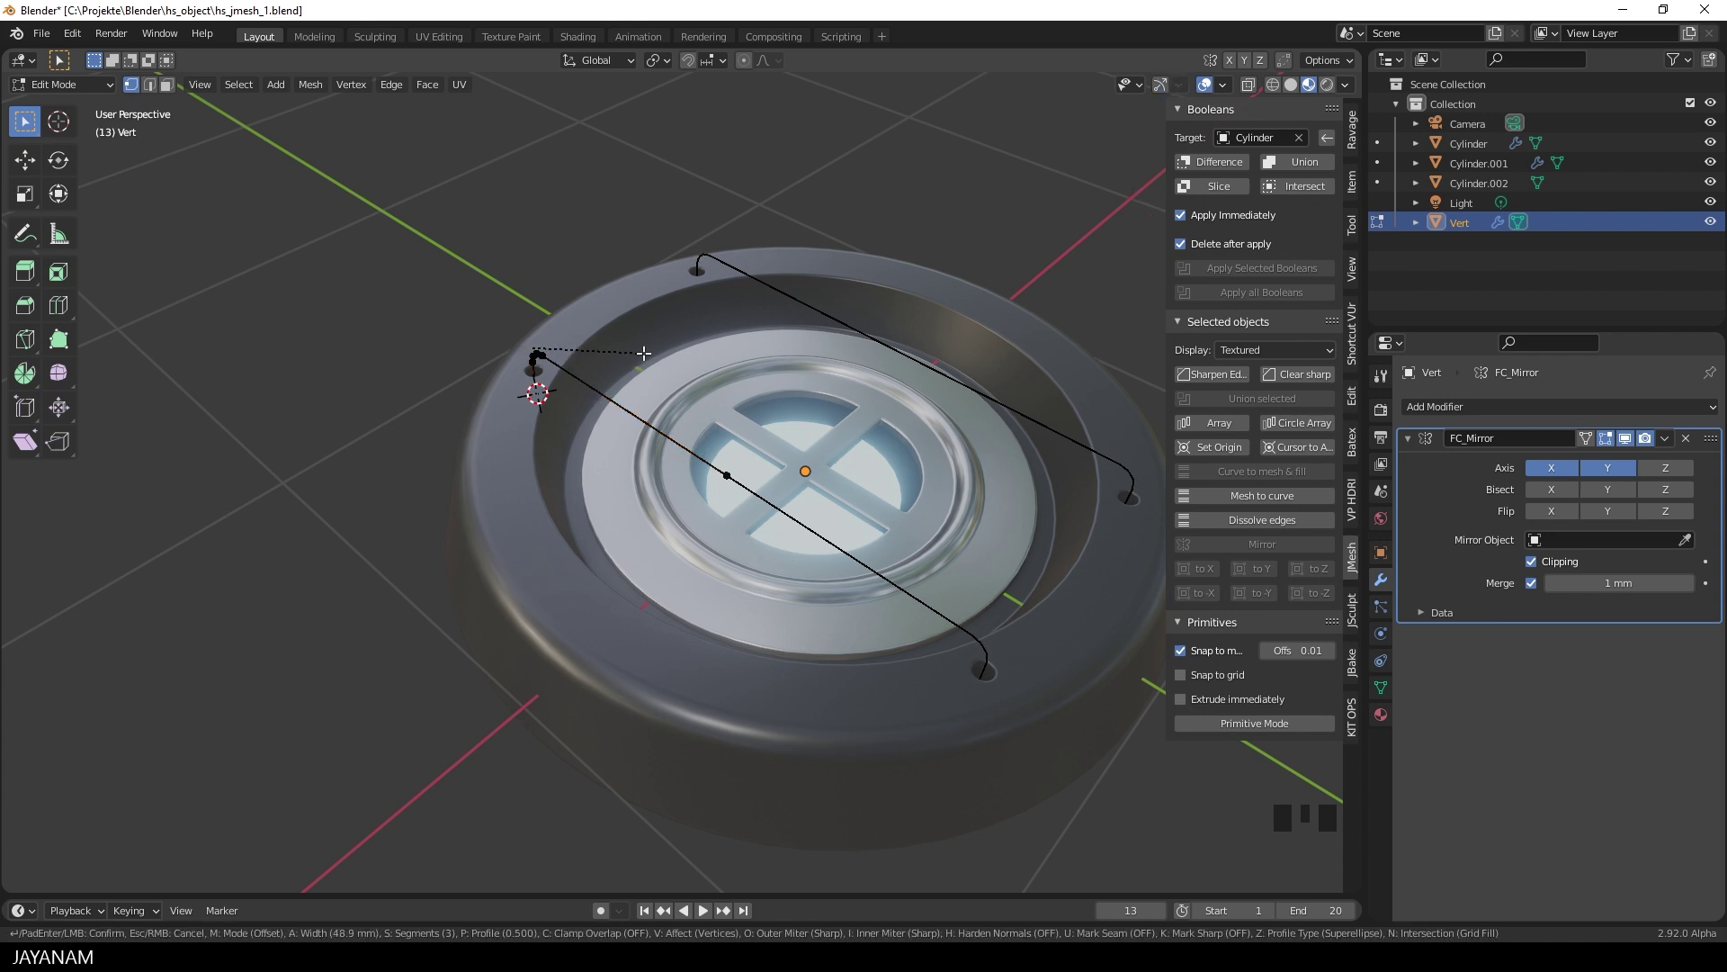
left_click(646, 353)
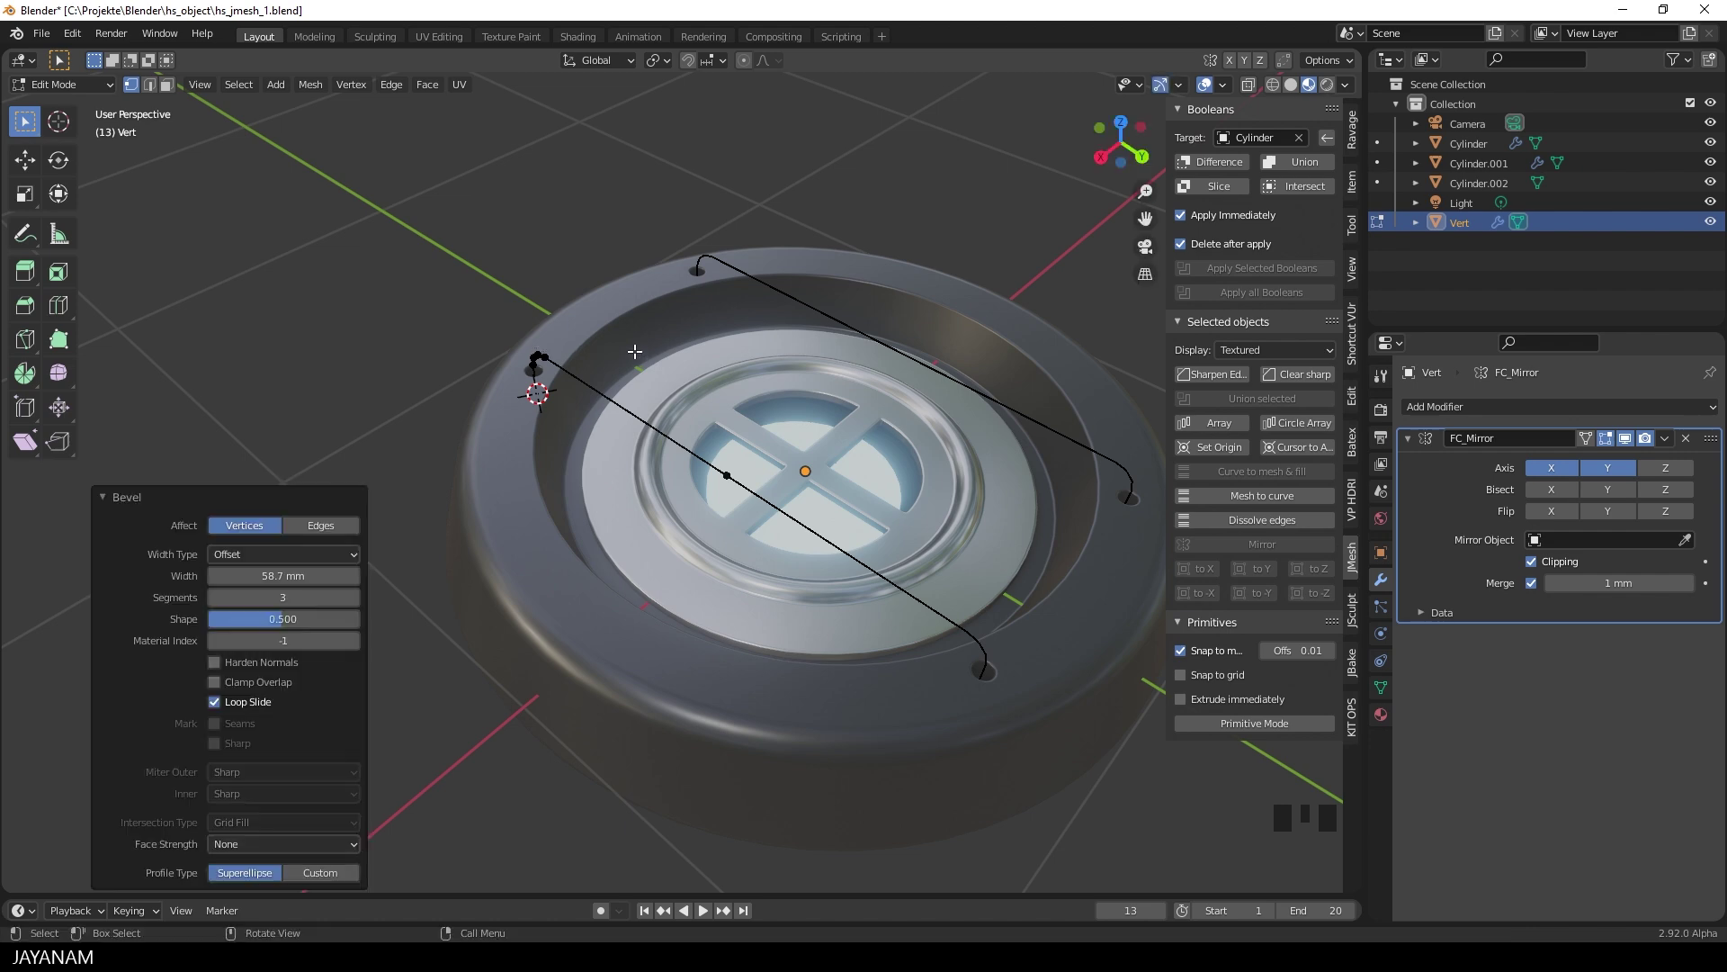
middle_click_drag(636, 355, 739, 359)
scroll(618, 317, "down", 1)
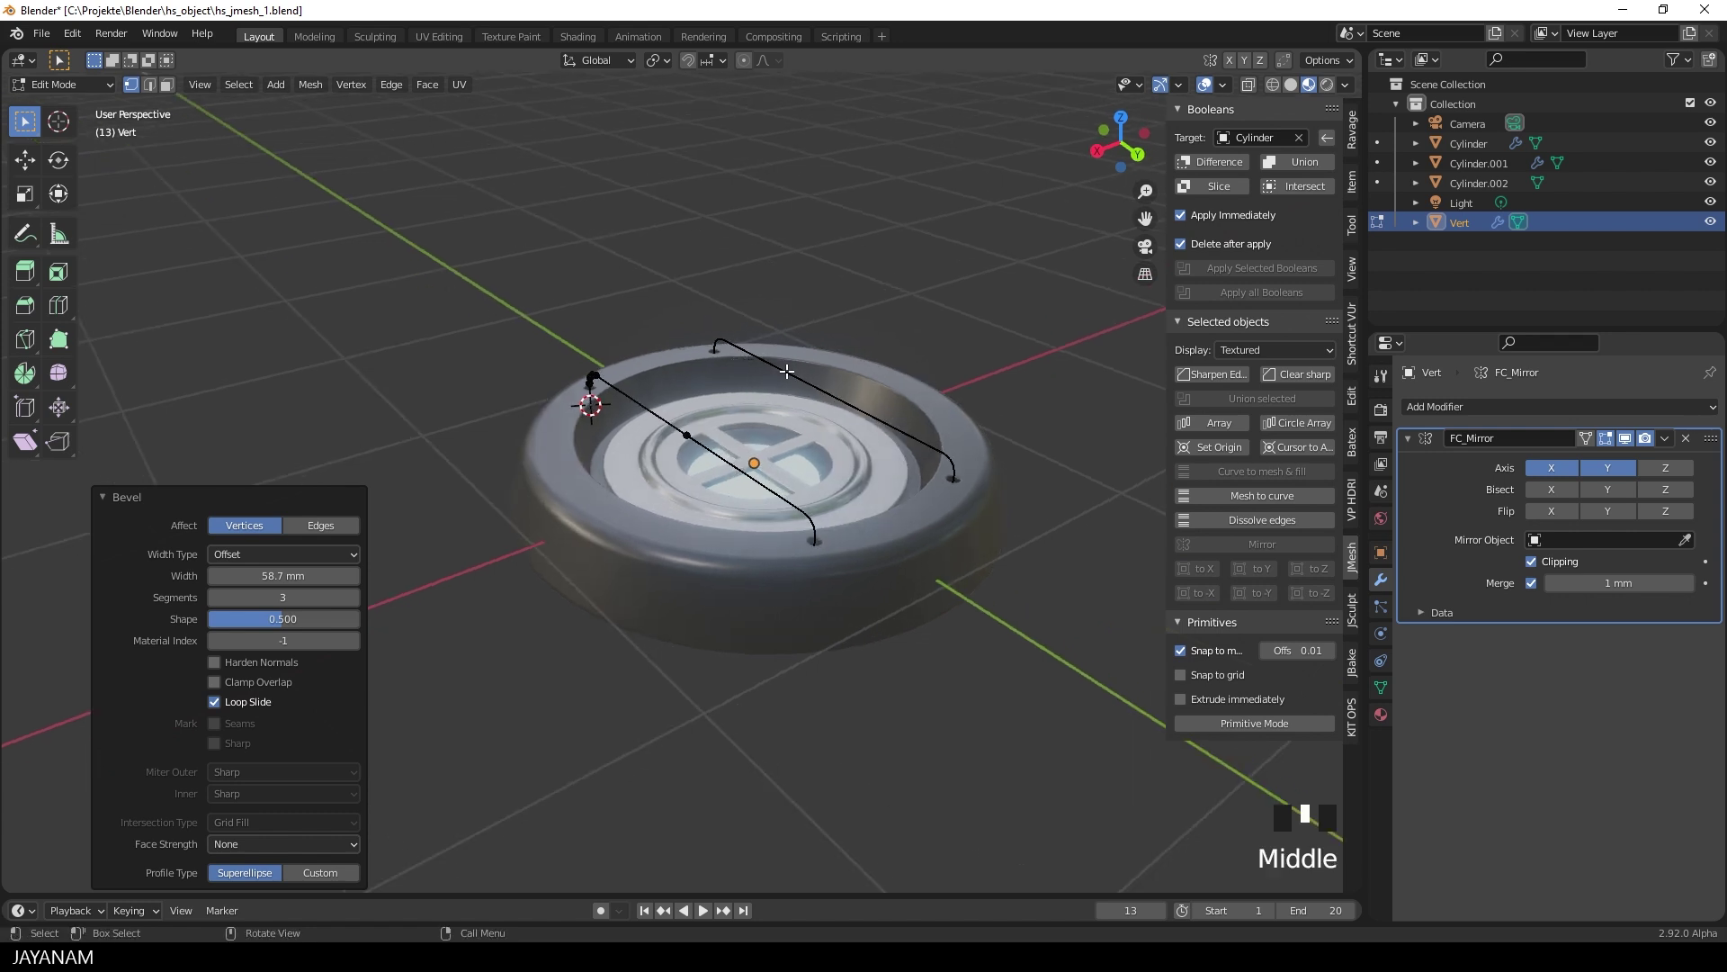
Apply the FC_Mirror modifier and convert the Vert wire mesh into a curve.
key("Tab")
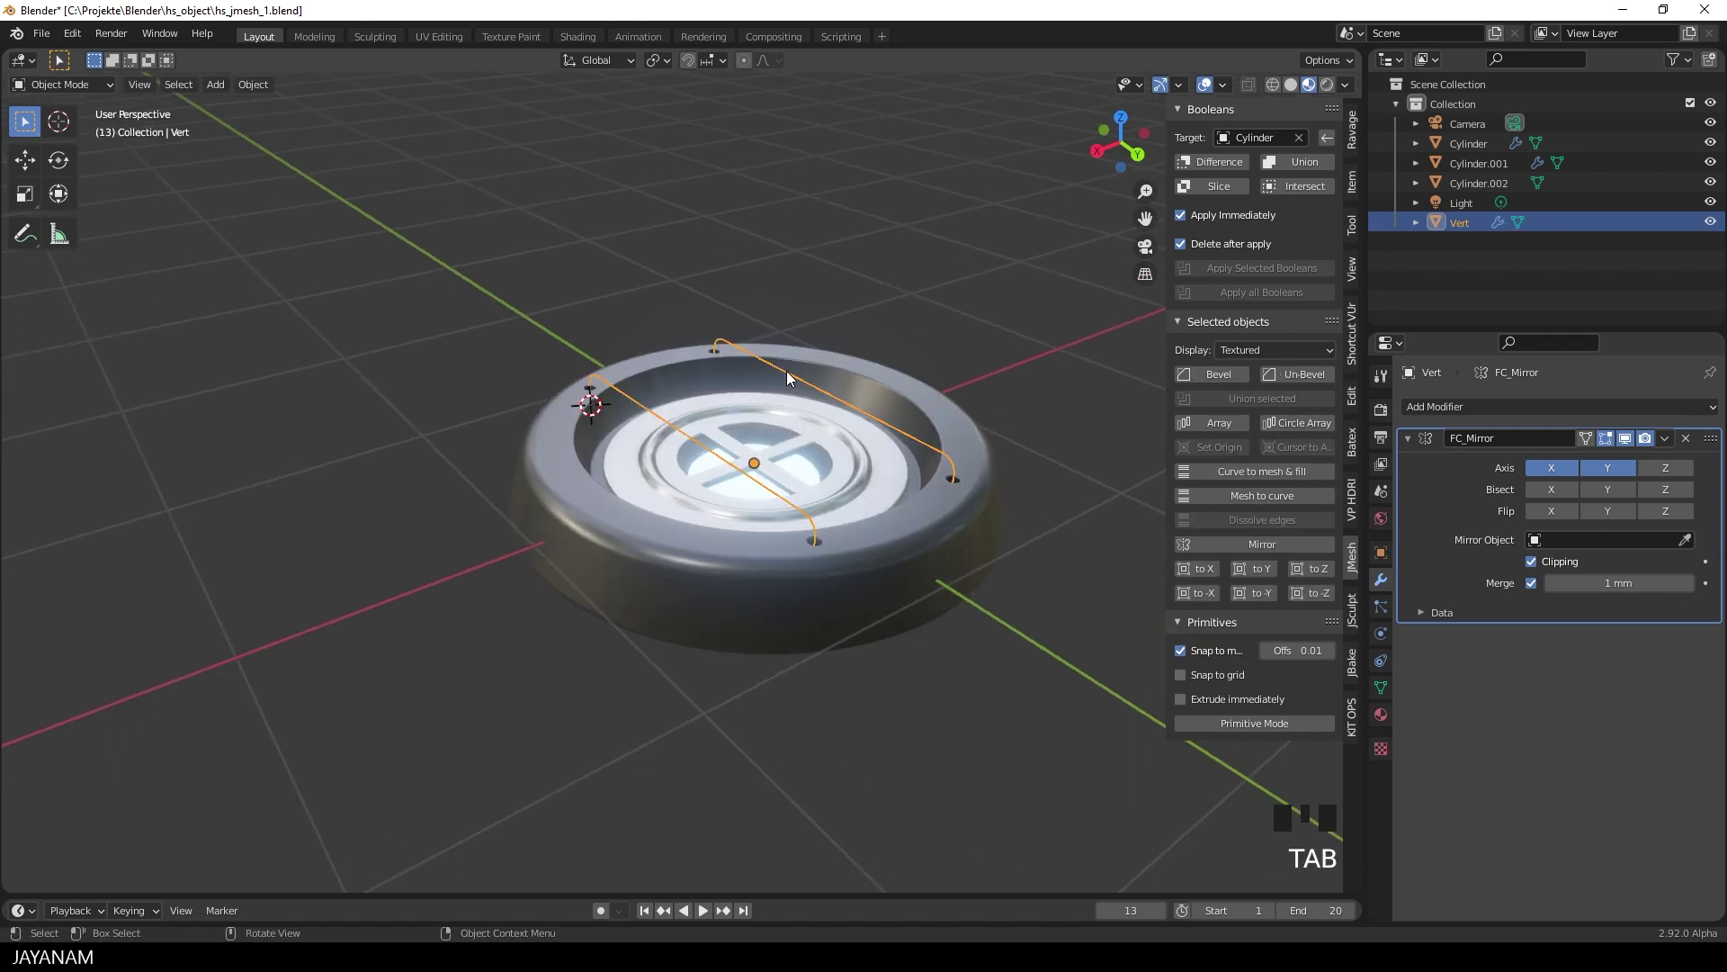
left_click(1666, 438)
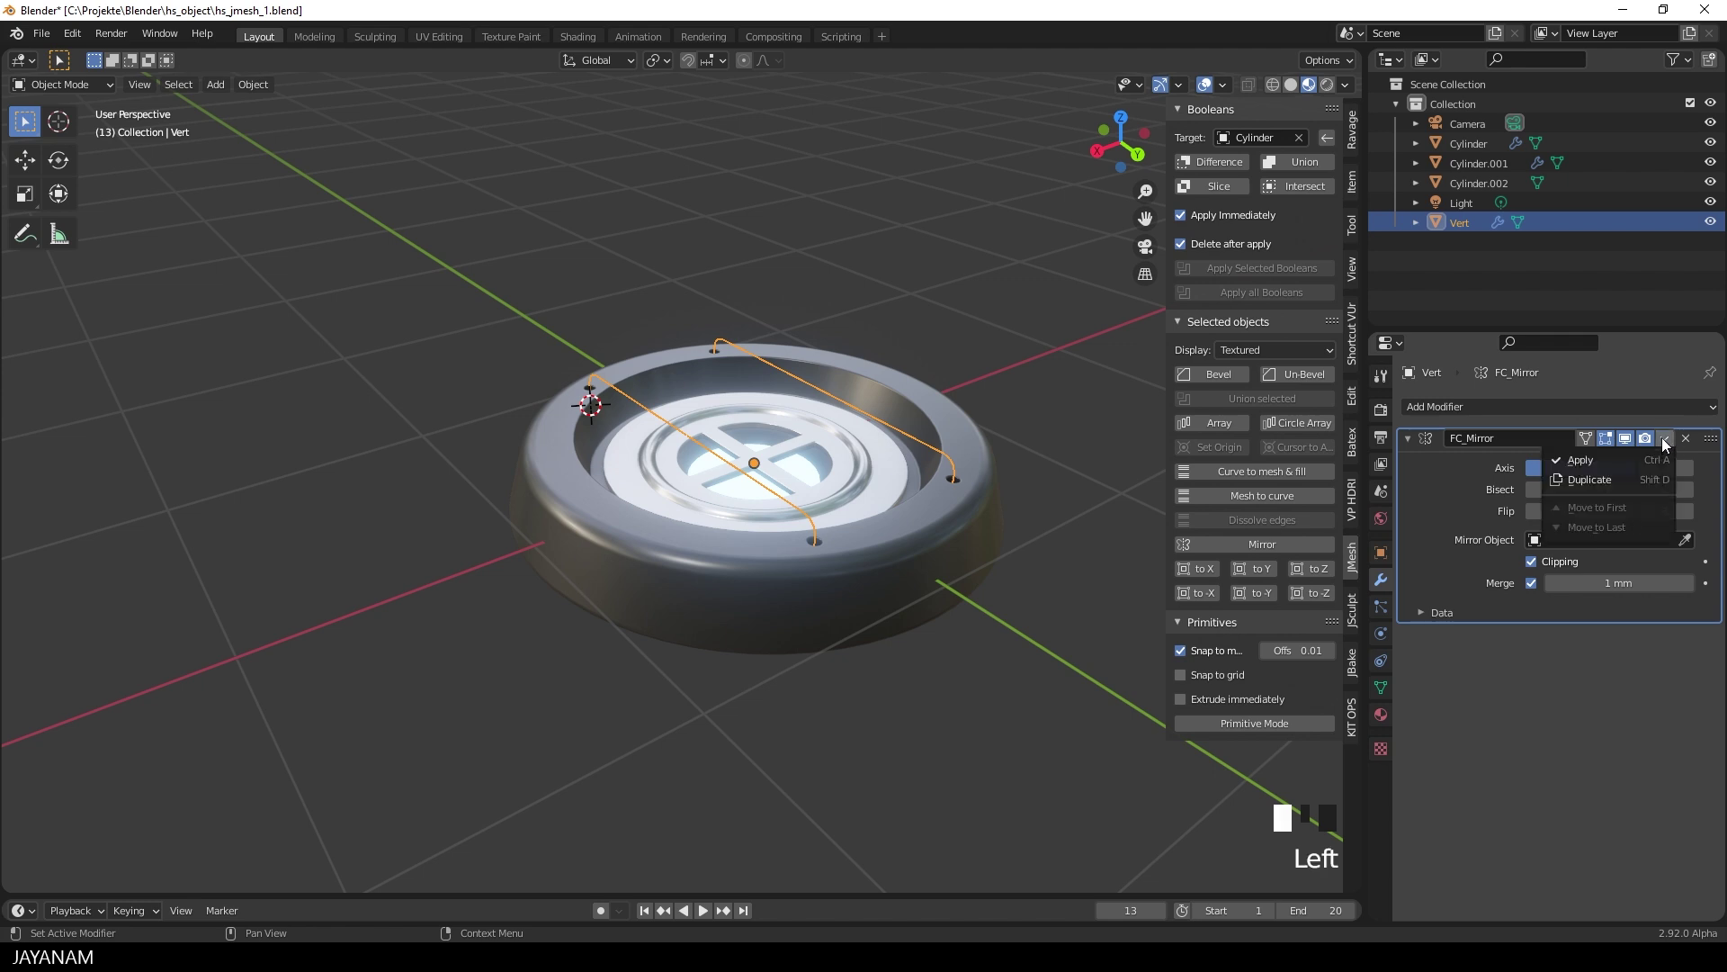
left_click(1633, 460)
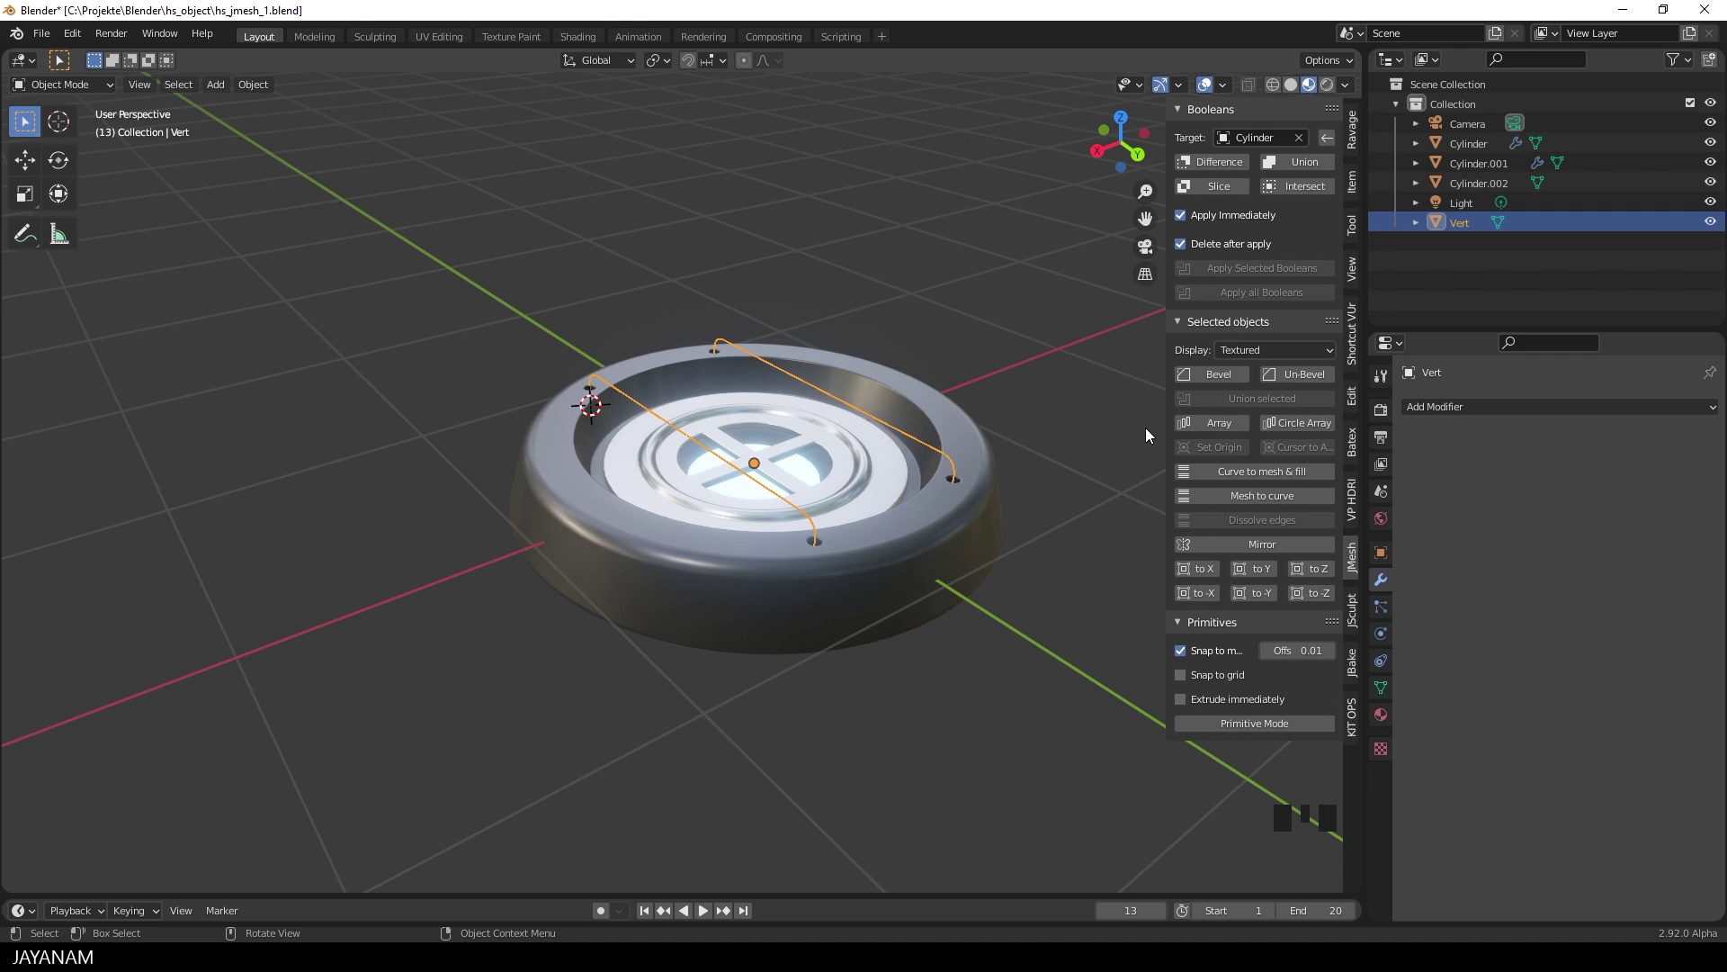
left_click(1279, 495)
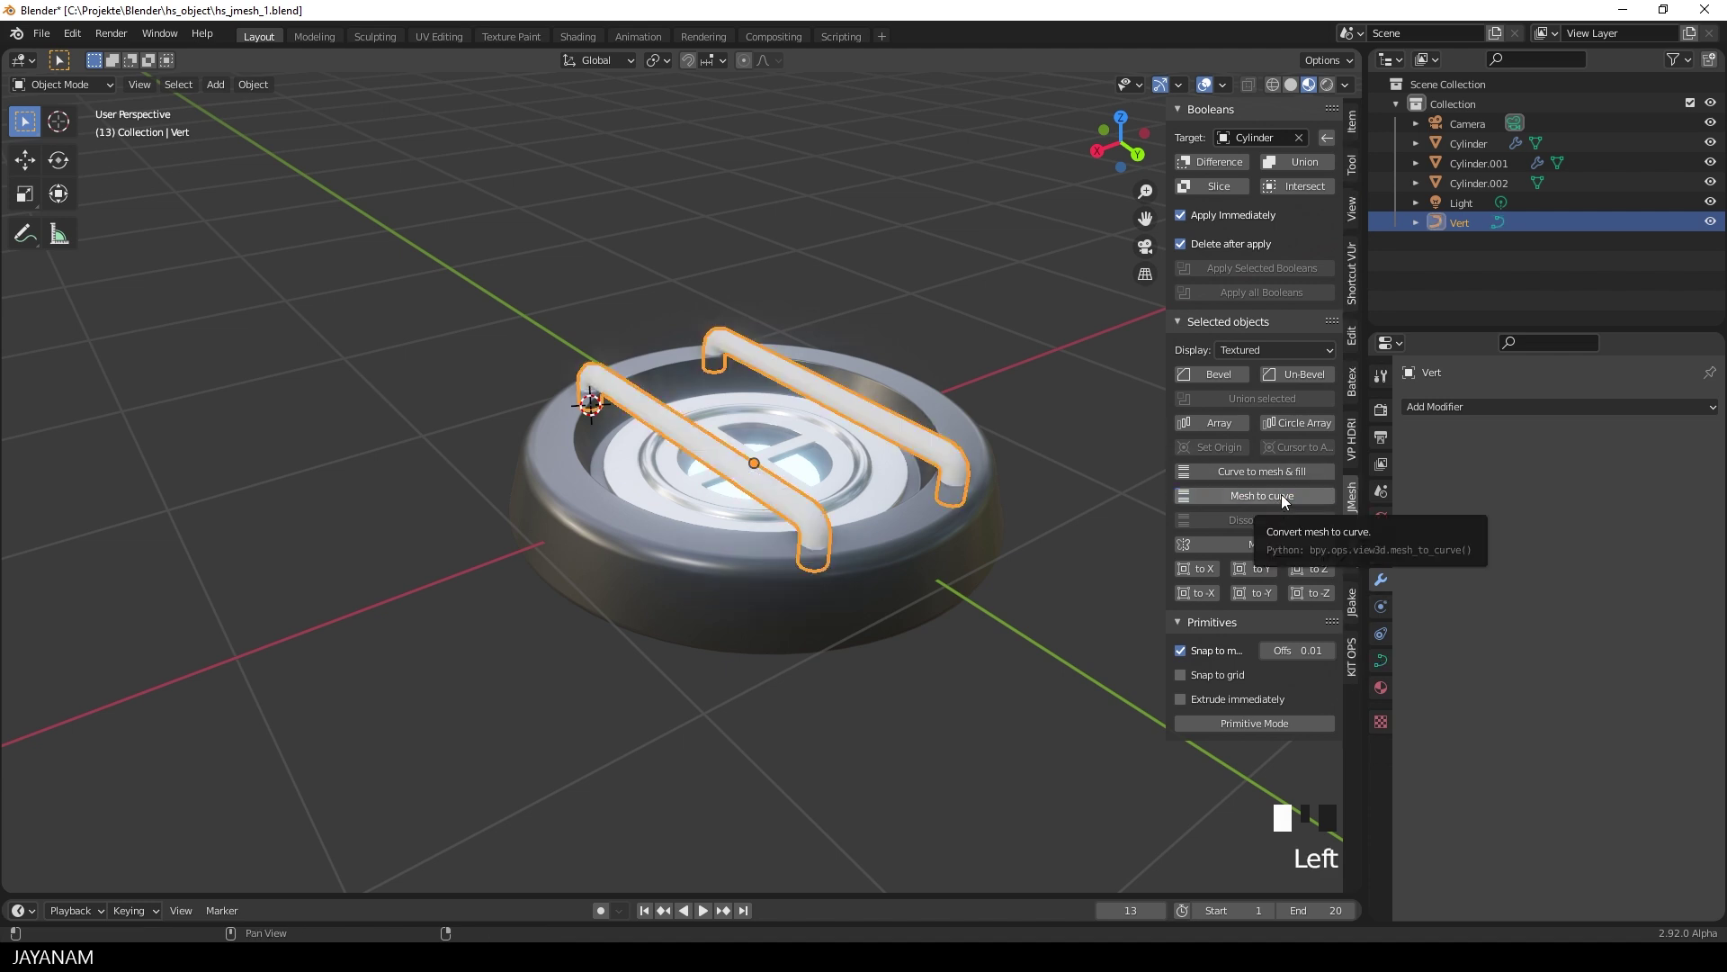
Give the curve a 20 mm bevel depth so it forms round tubes.
left_click(1381, 661)
scroll(1541, 767, "down", 9)
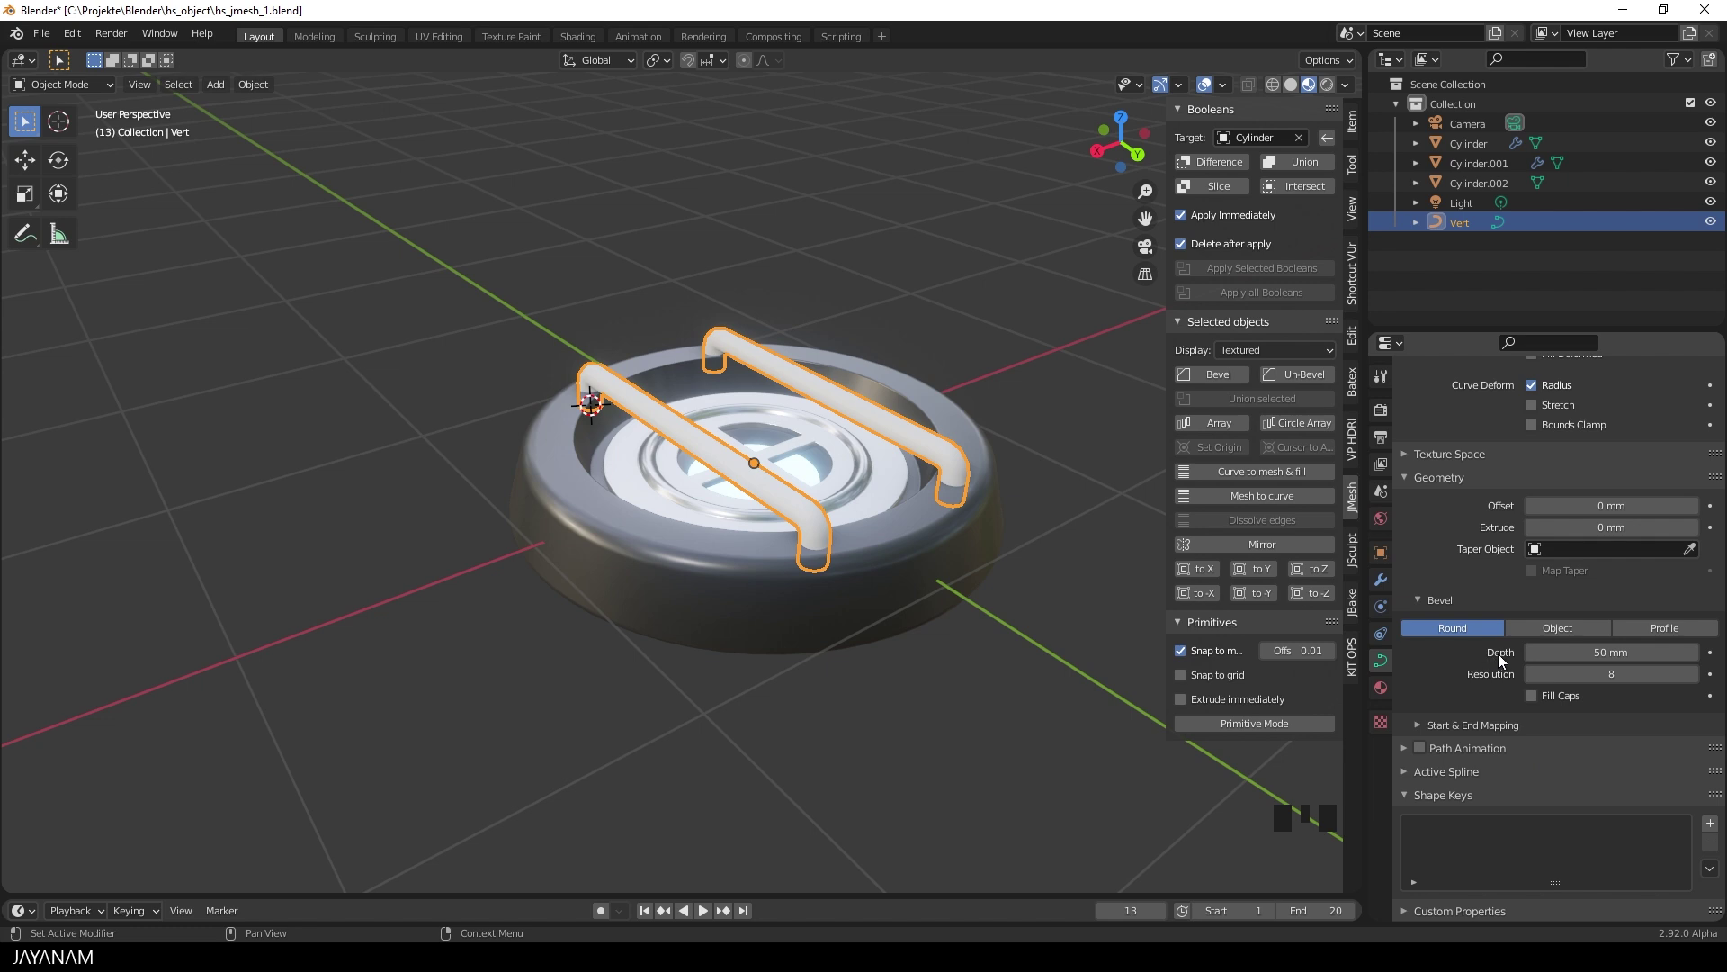
left_click(1531, 651)
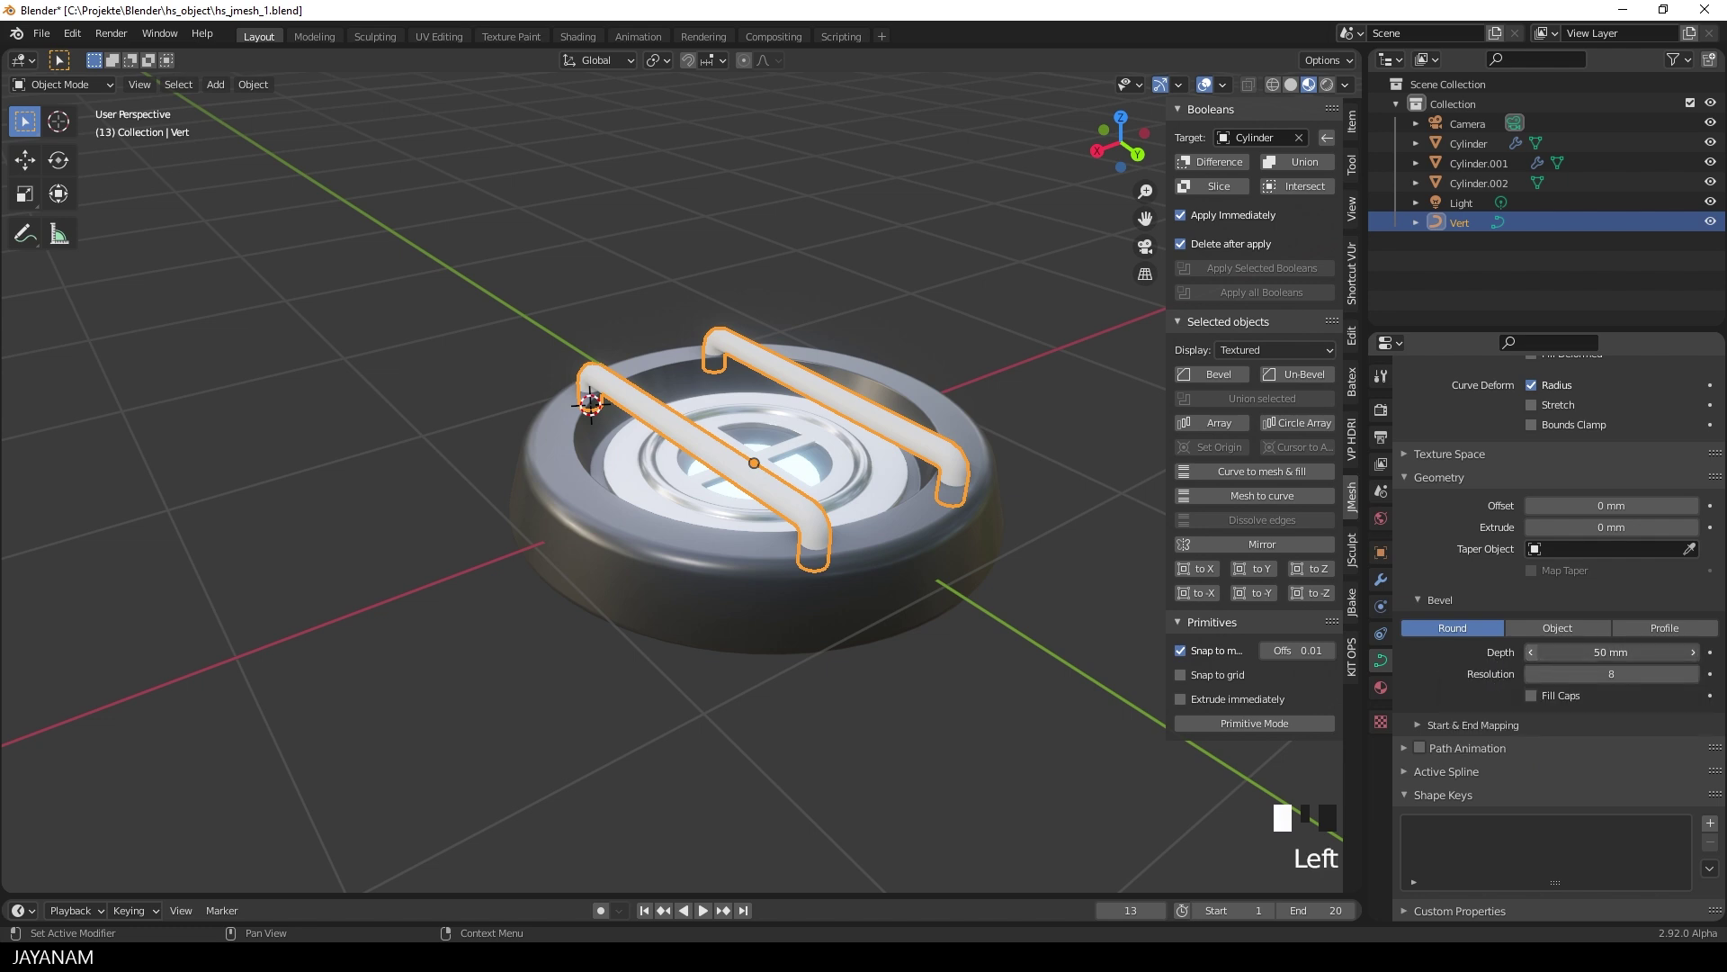
left_click(1531, 650)
middle_click_drag(935, 450, 901, 630)
scroll(882, 484, "up", 2)
middle_click_drag(452, 711, 694, 663)
left_click(606, 656)
scroll(607, 623, "up", 1)
middle_click_drag(608, 623, 608, 652)
scroll(608, 655, "up", 3)
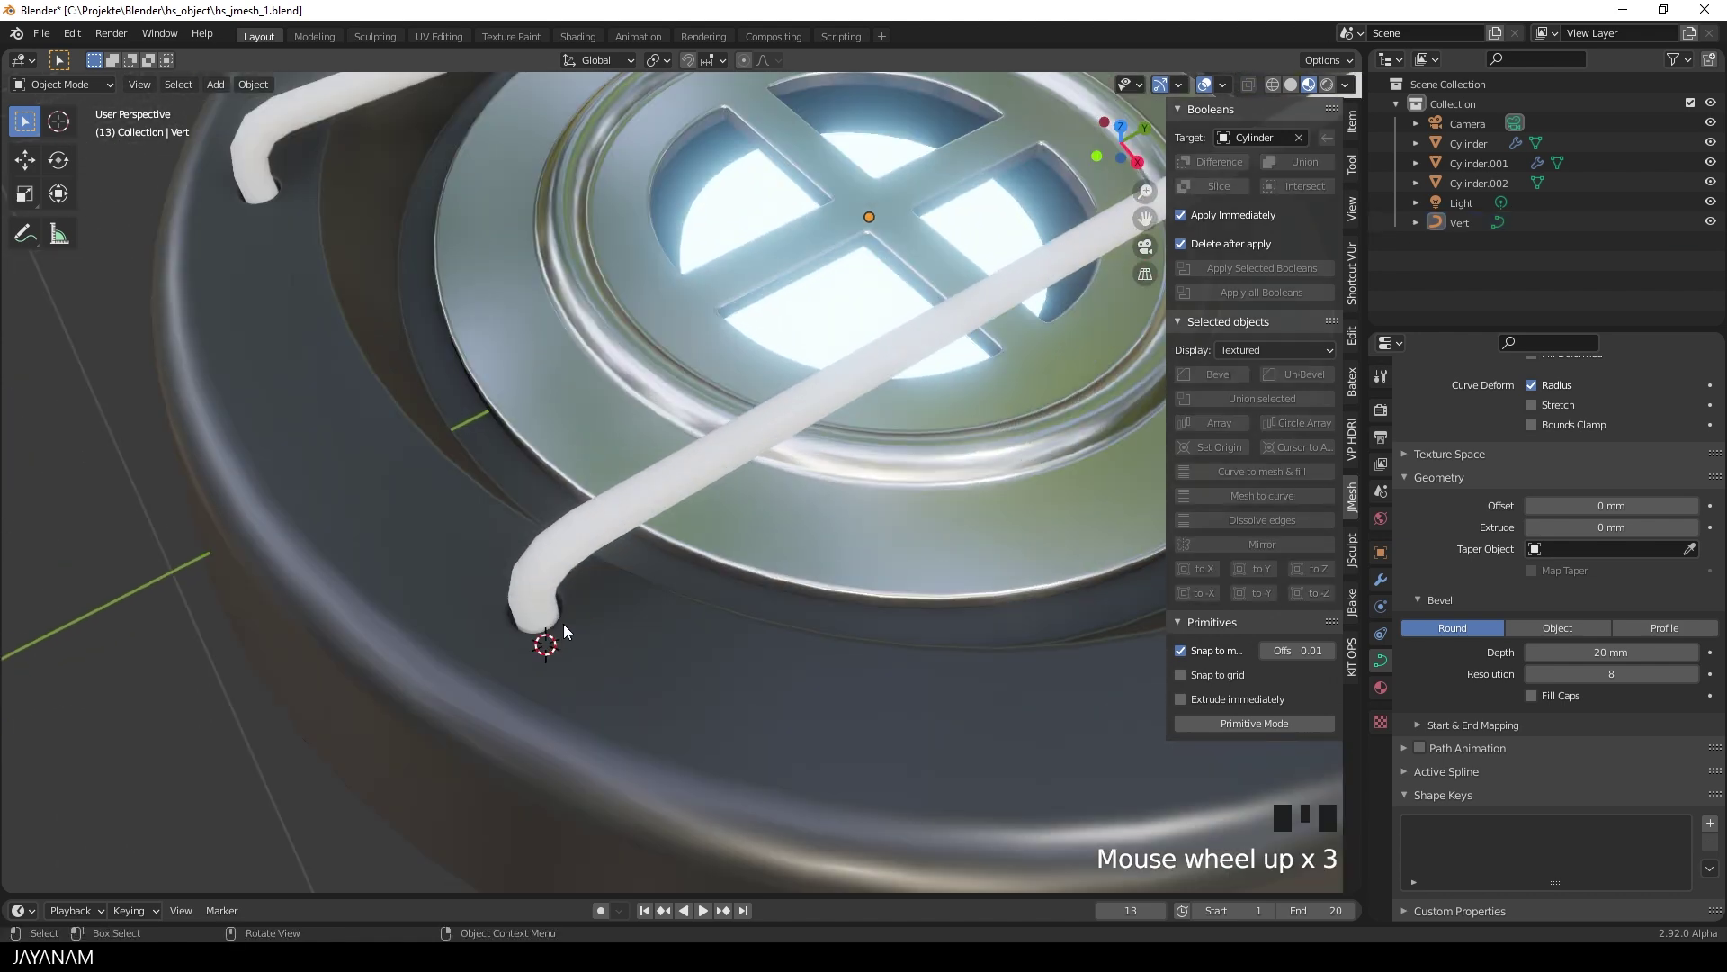
scroll(565, 639, "down", 4)
middle_click_drag(896, 587, 980, 539)
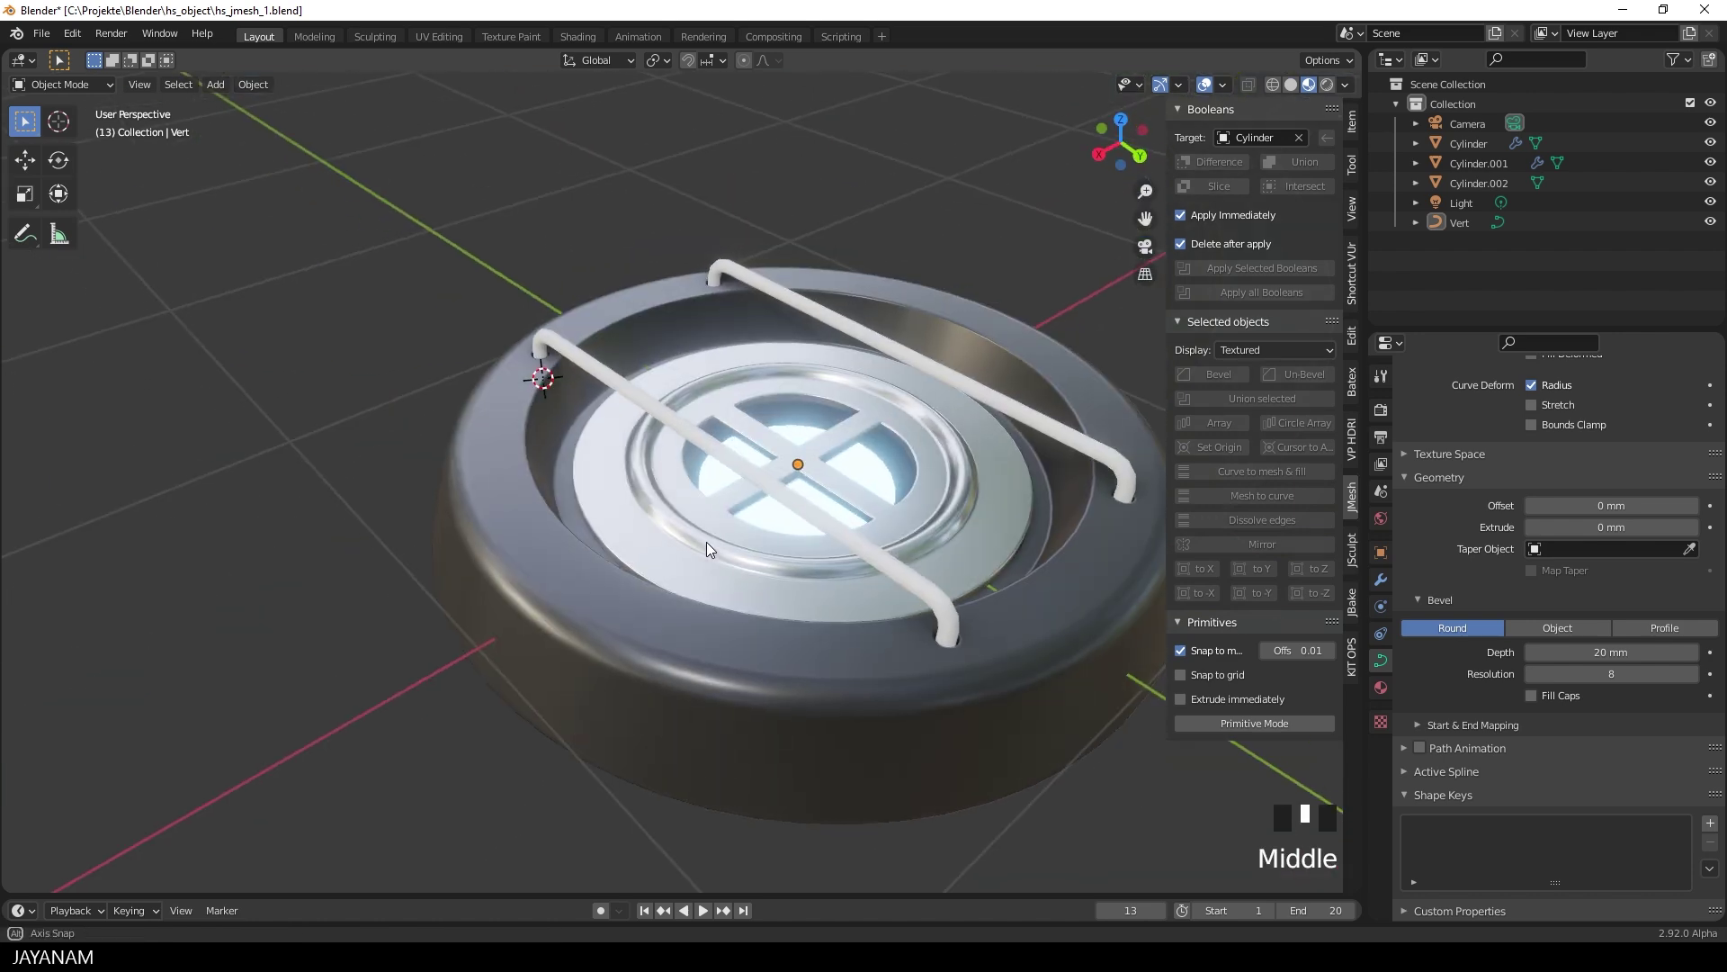
Enable Fill Caps on the tube bevel and raise its resolution to 12.
left_click(1533, 696)
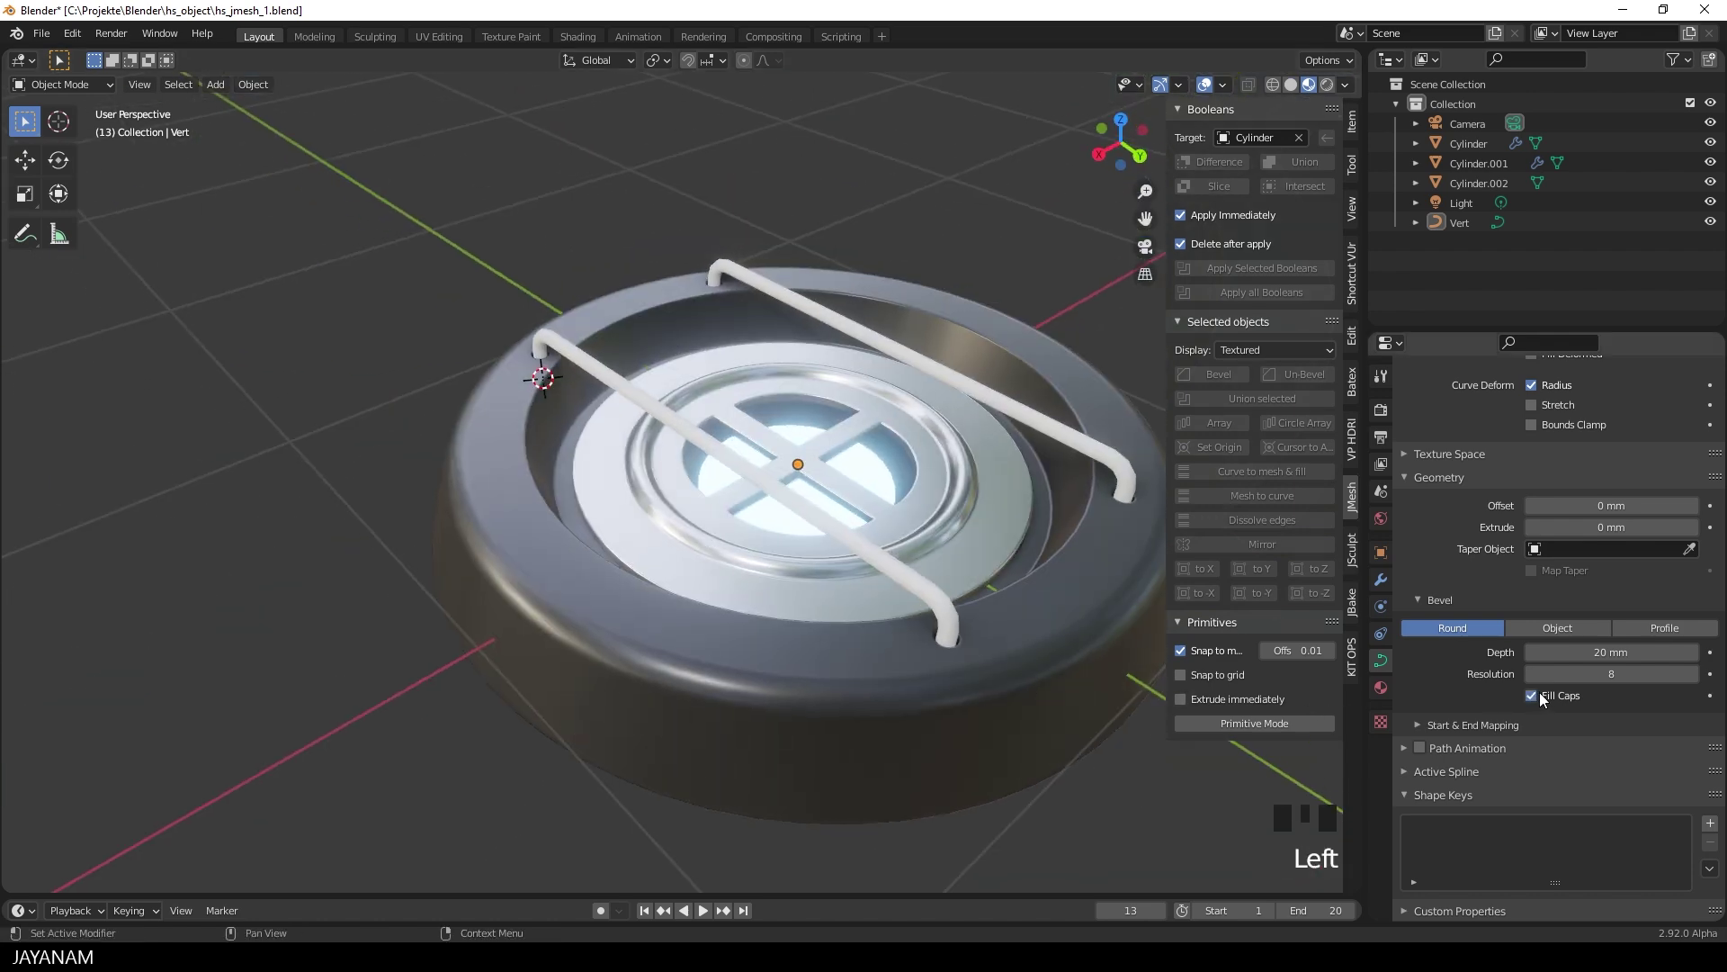
left_click(1692, 673)
left_click(1692, 673)
left_click(1692, 674)
left_click(1692, 673)
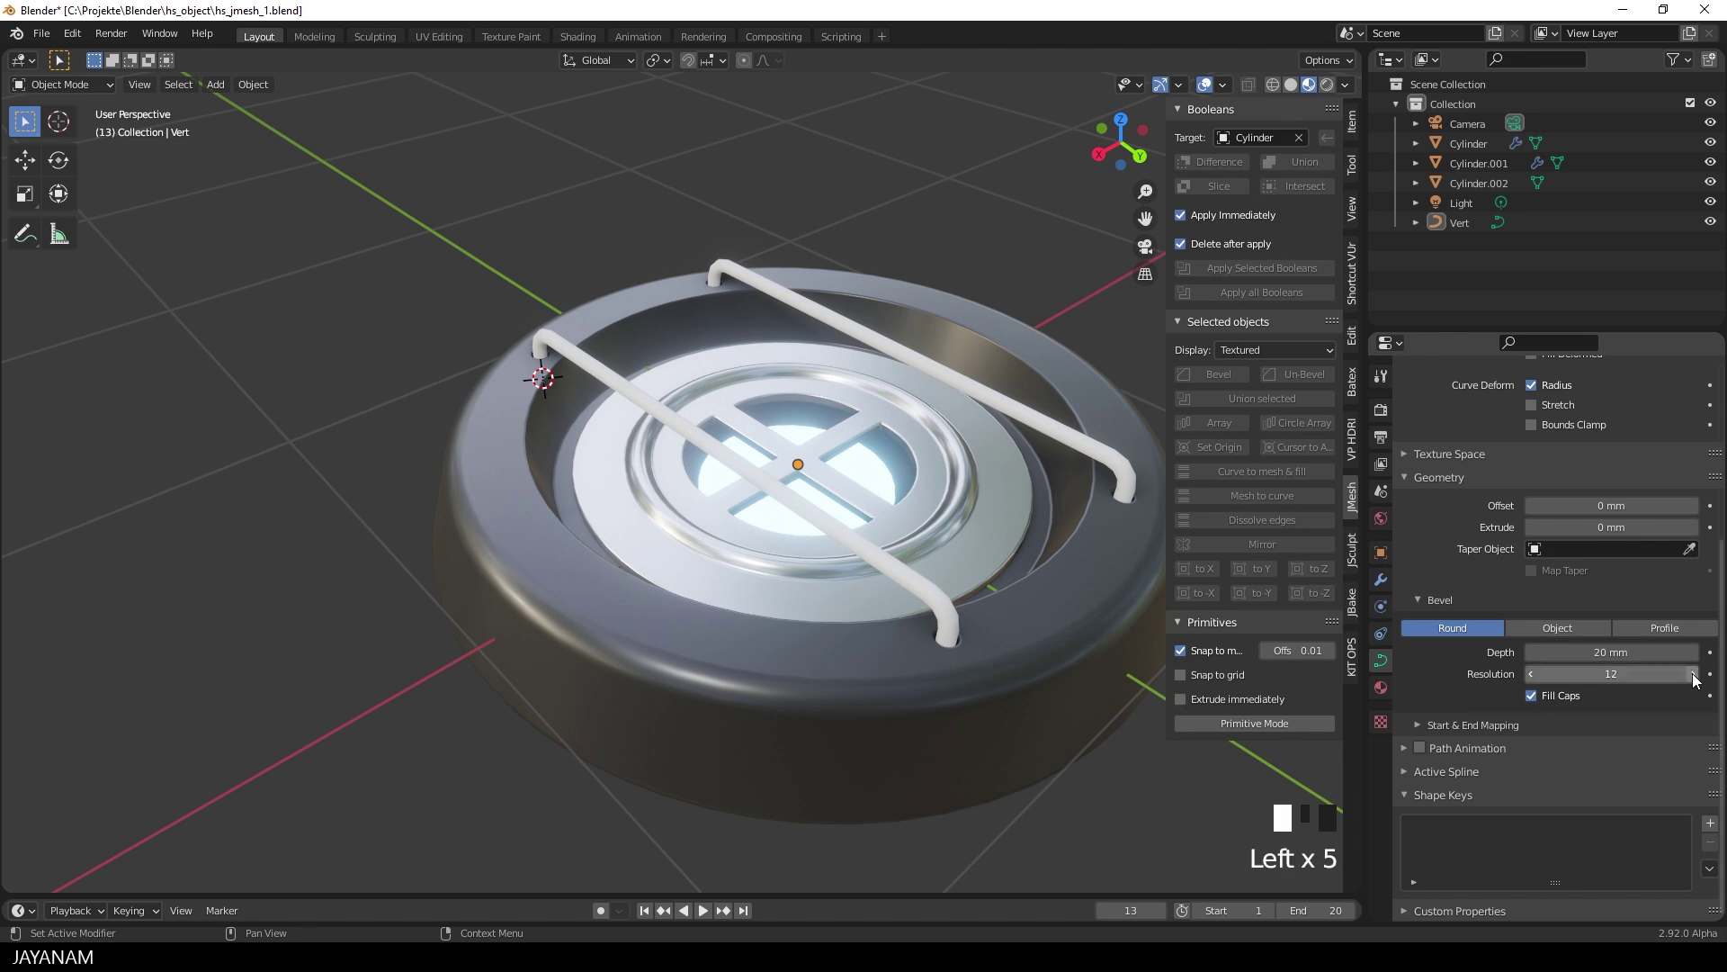
Assign the existing matSteel material to the Vert tube handles.
left_click(1381, 687)
left_click(1423, 489)
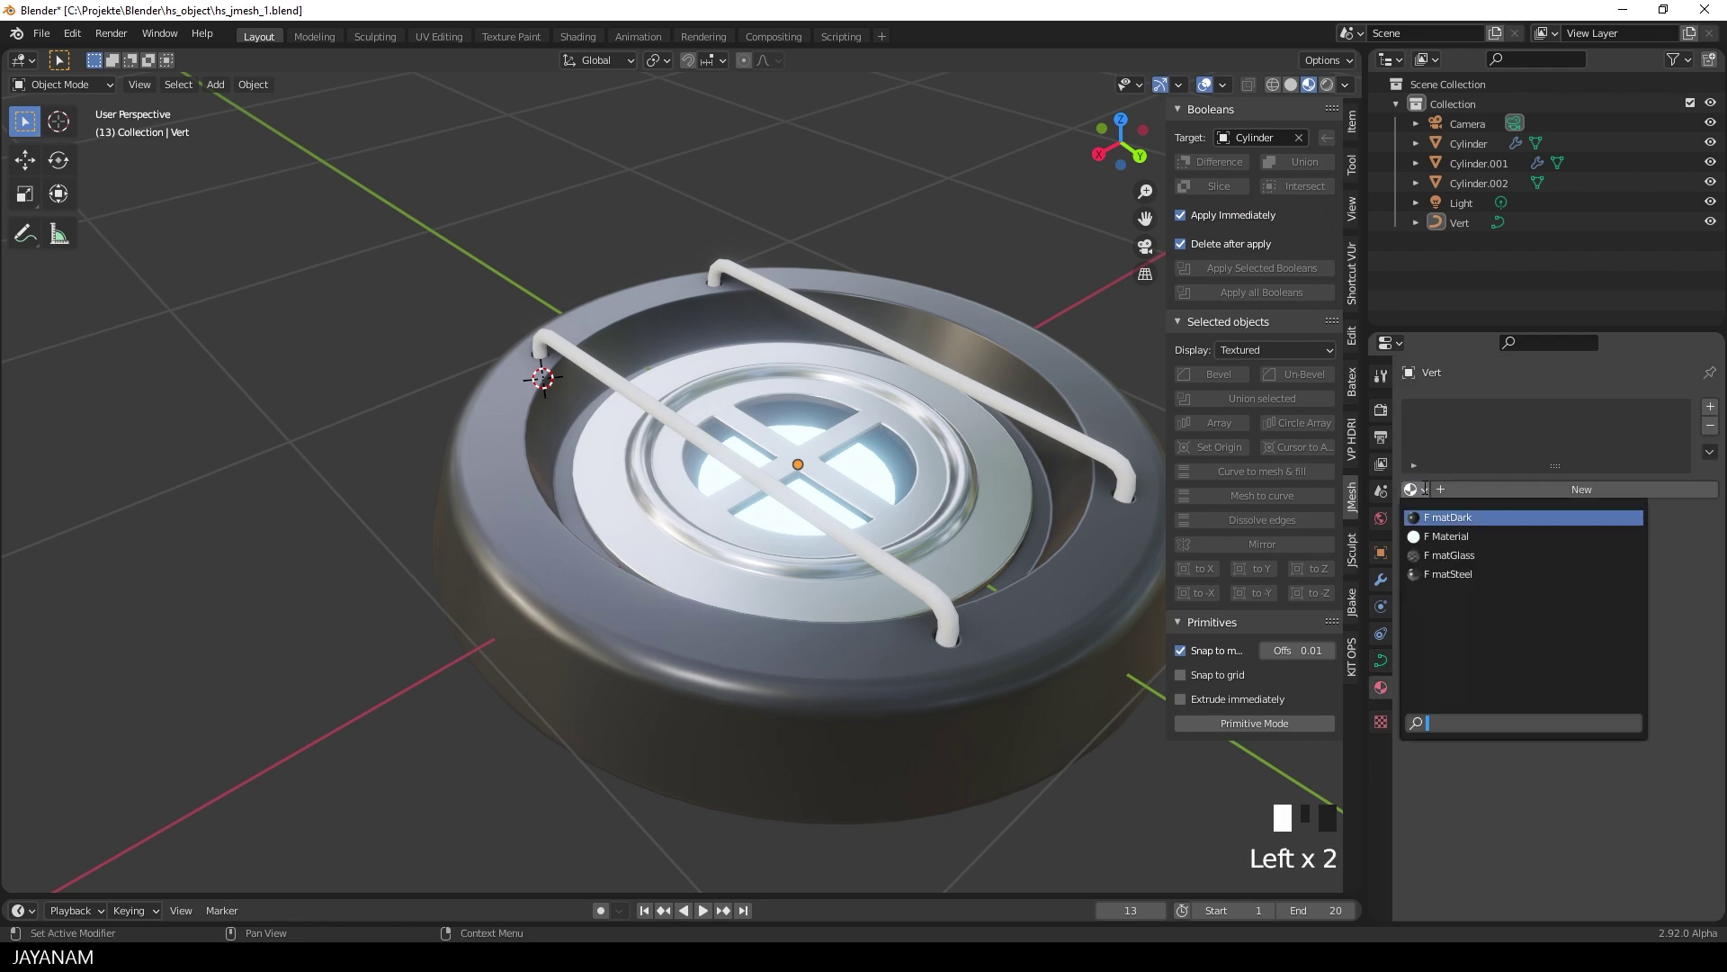
left_click(1490, 574)
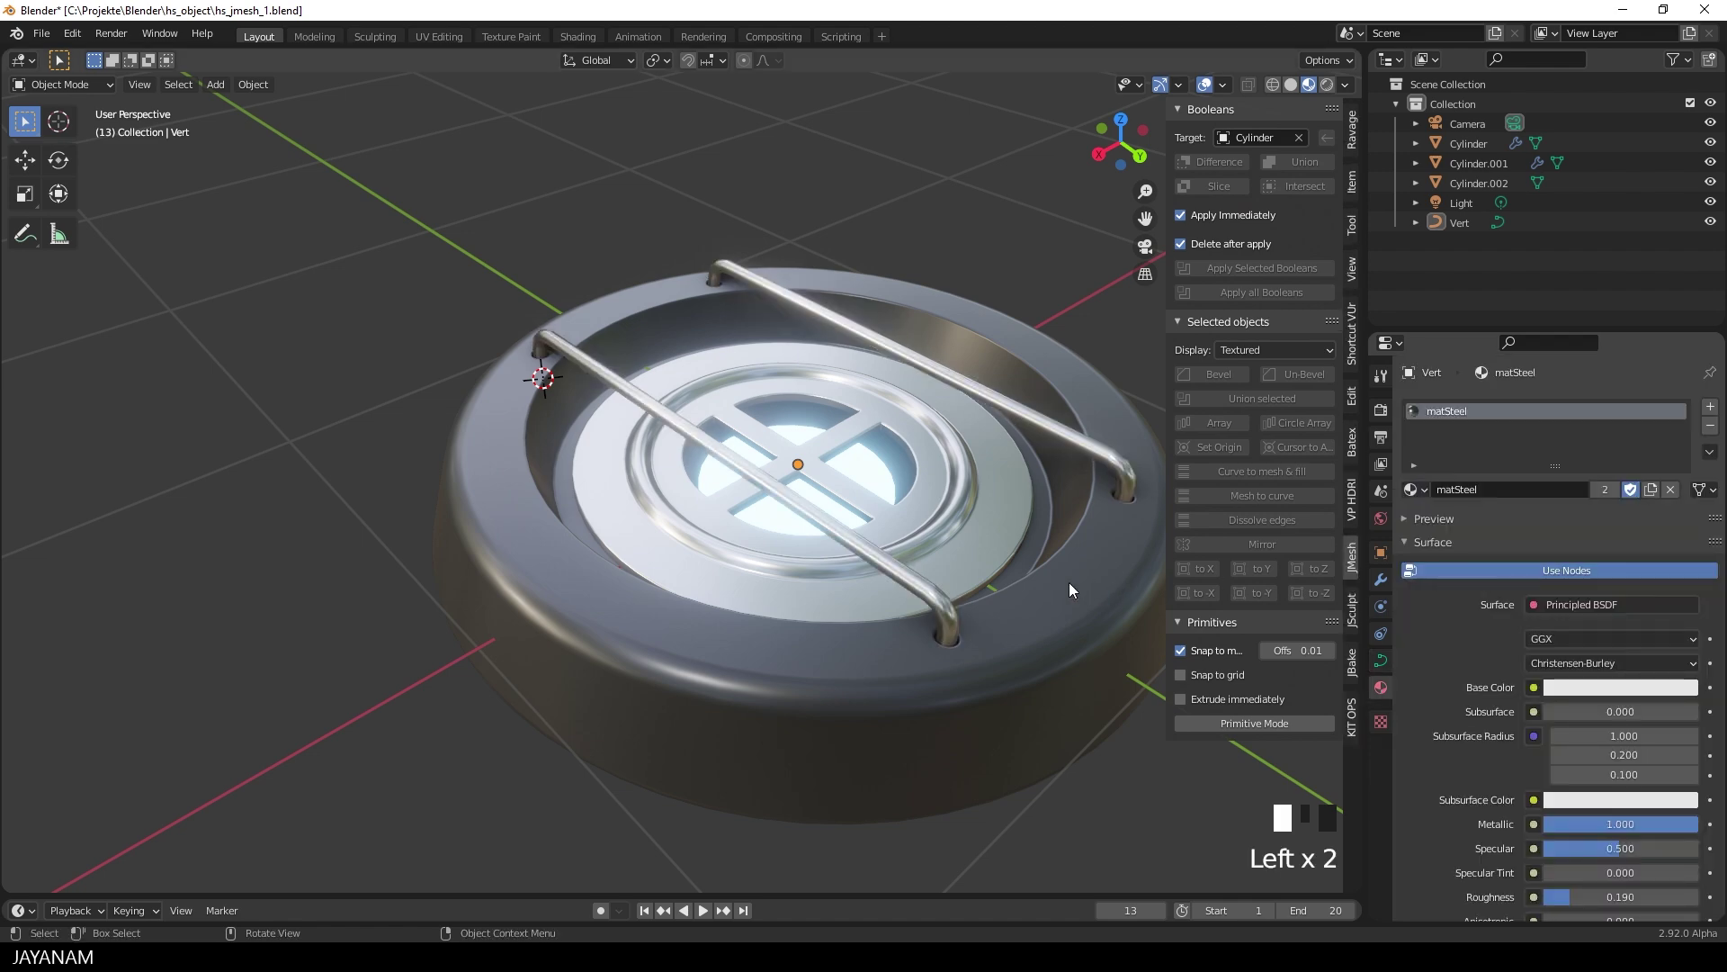
scroll(1068, 585, "down", 2)
middle_click_drag(1061, 585, 1048, 529)
left_click(977, 587)
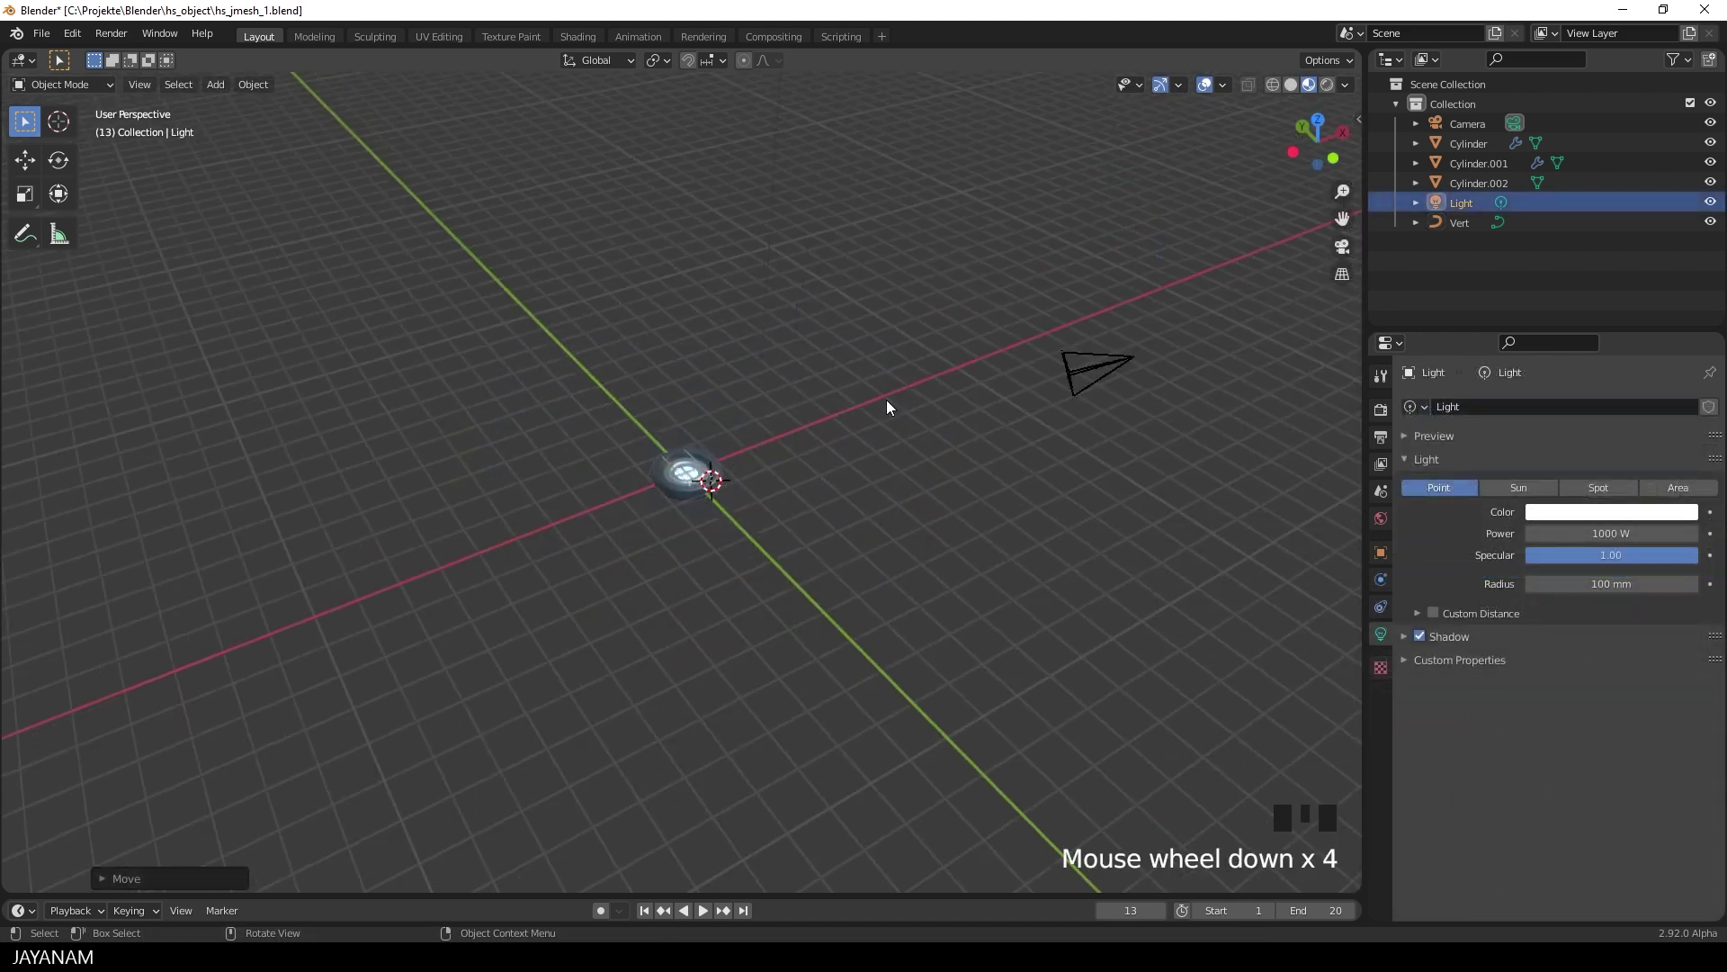
Move the light closer to the model.
scroll(887, 400, "down", 1)
key("g")
left_click(837, 560)
scroll(837, 559, "up", 7)
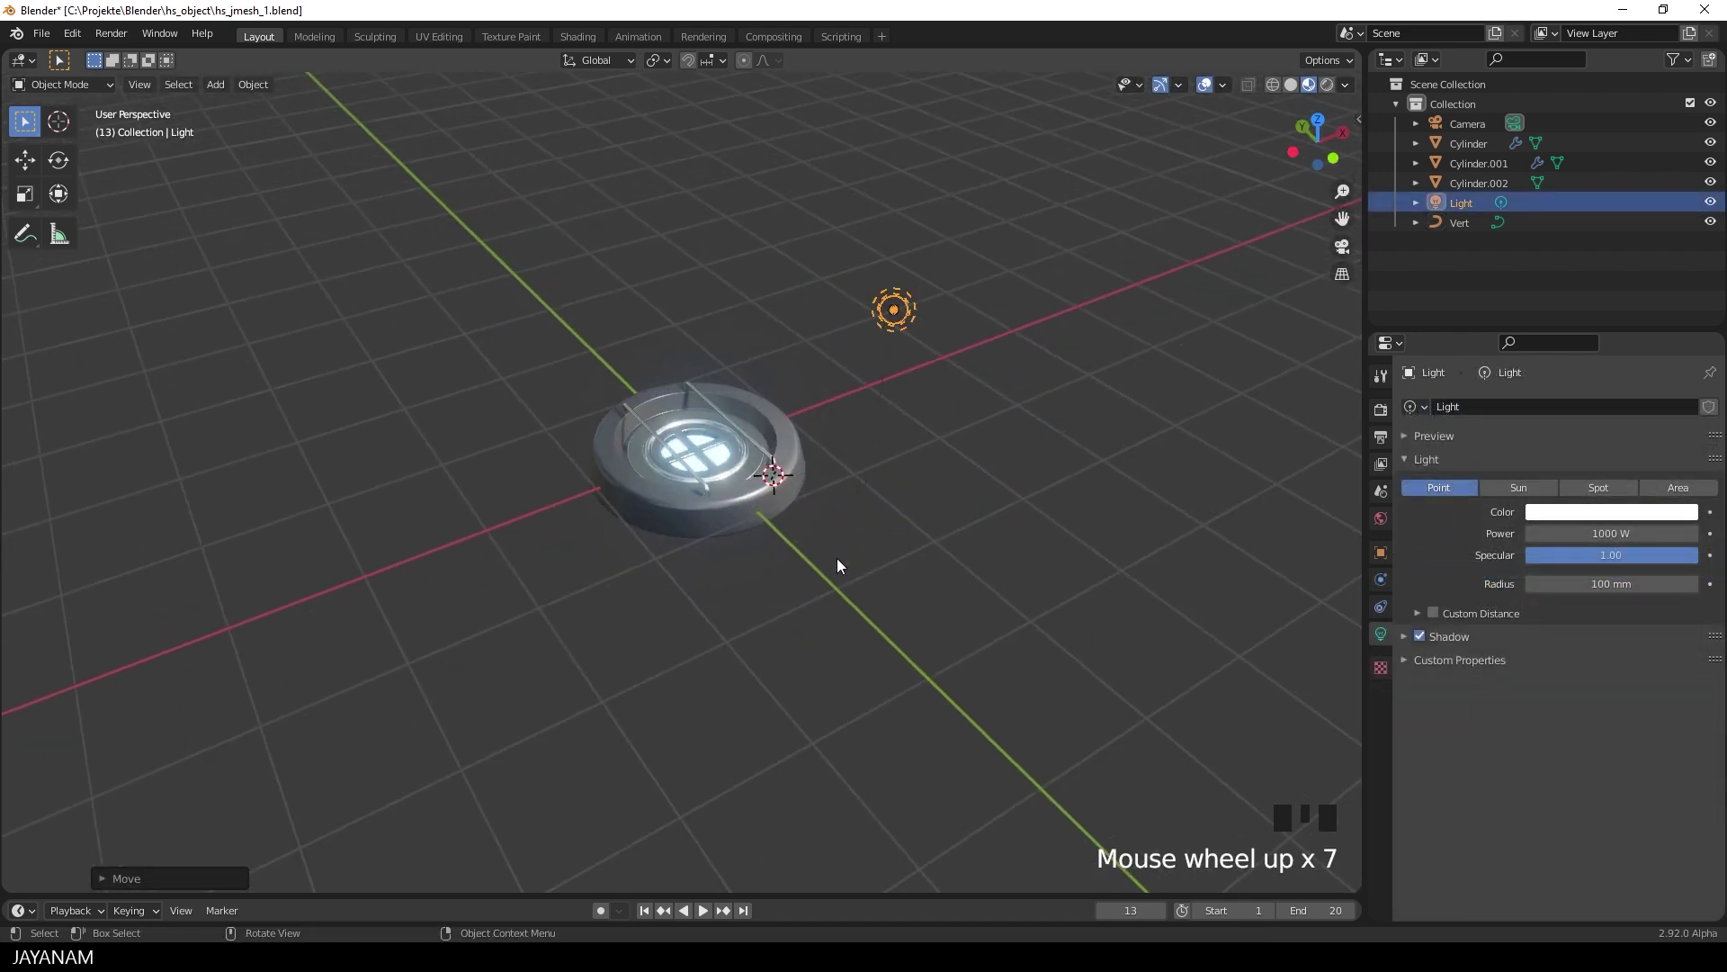
scroll(837, 558, "up", 5)
middle_click_drag(884, 551, 880, 549)
scroll(881, 550, "down", 2)
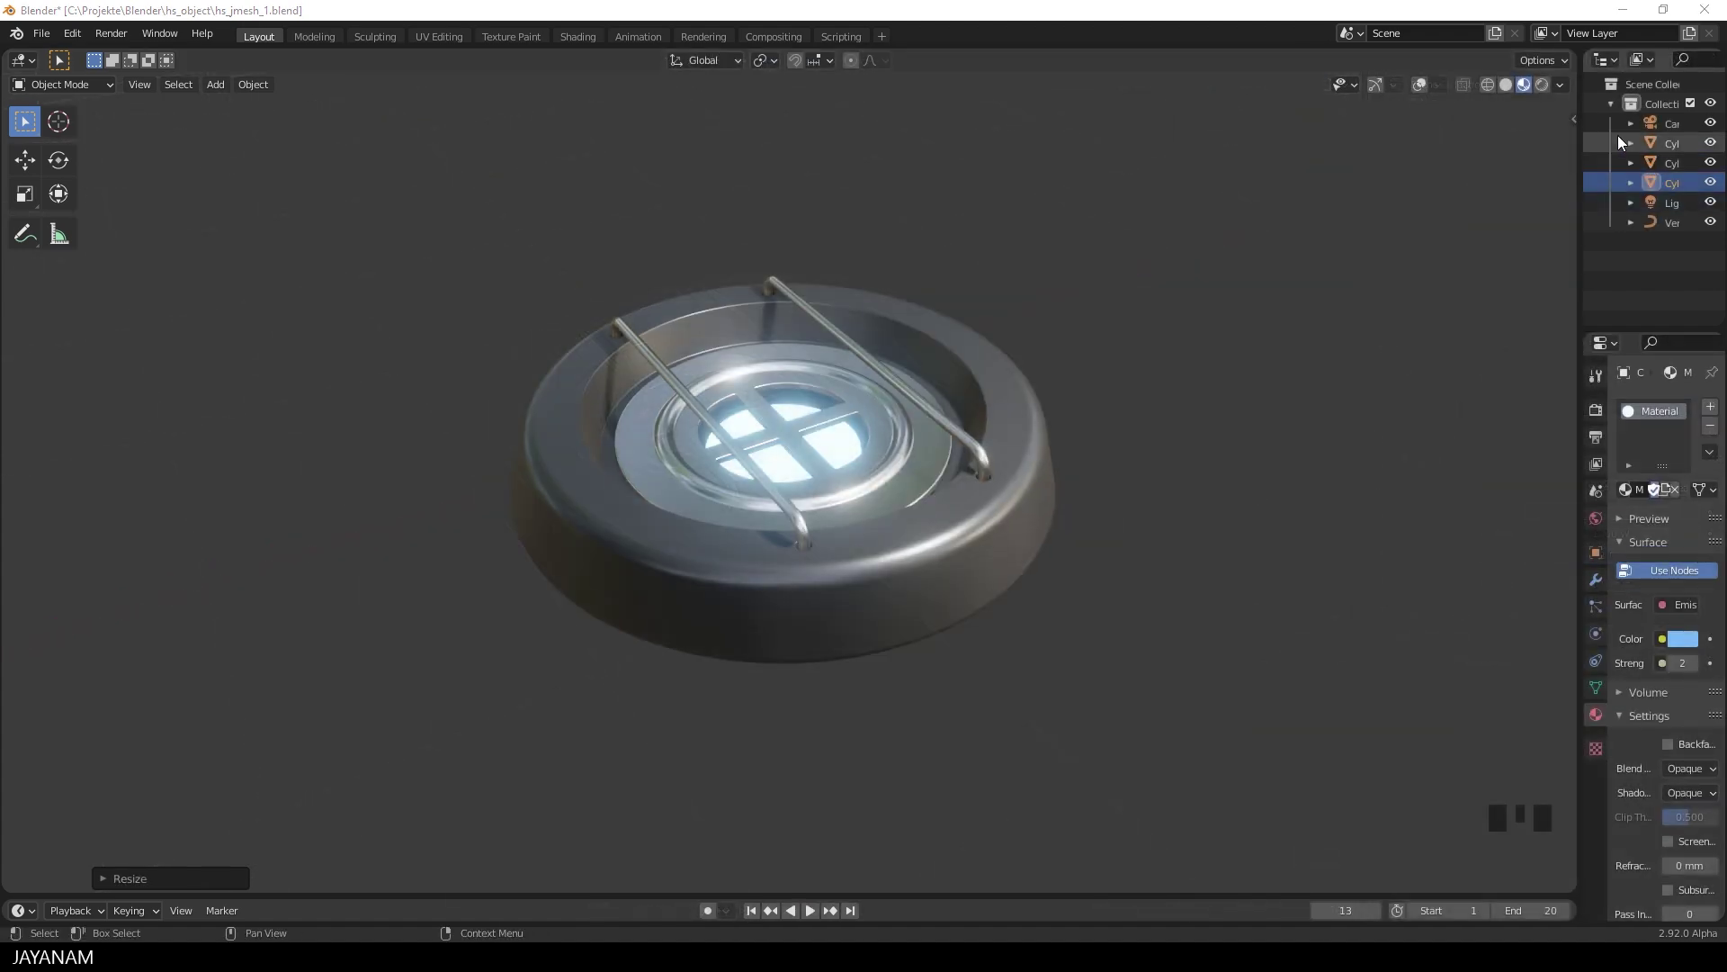
Try several viewport HDRIs, settling on the warm interior one.
left_click(1561, 85)
left_click(1548, 258)
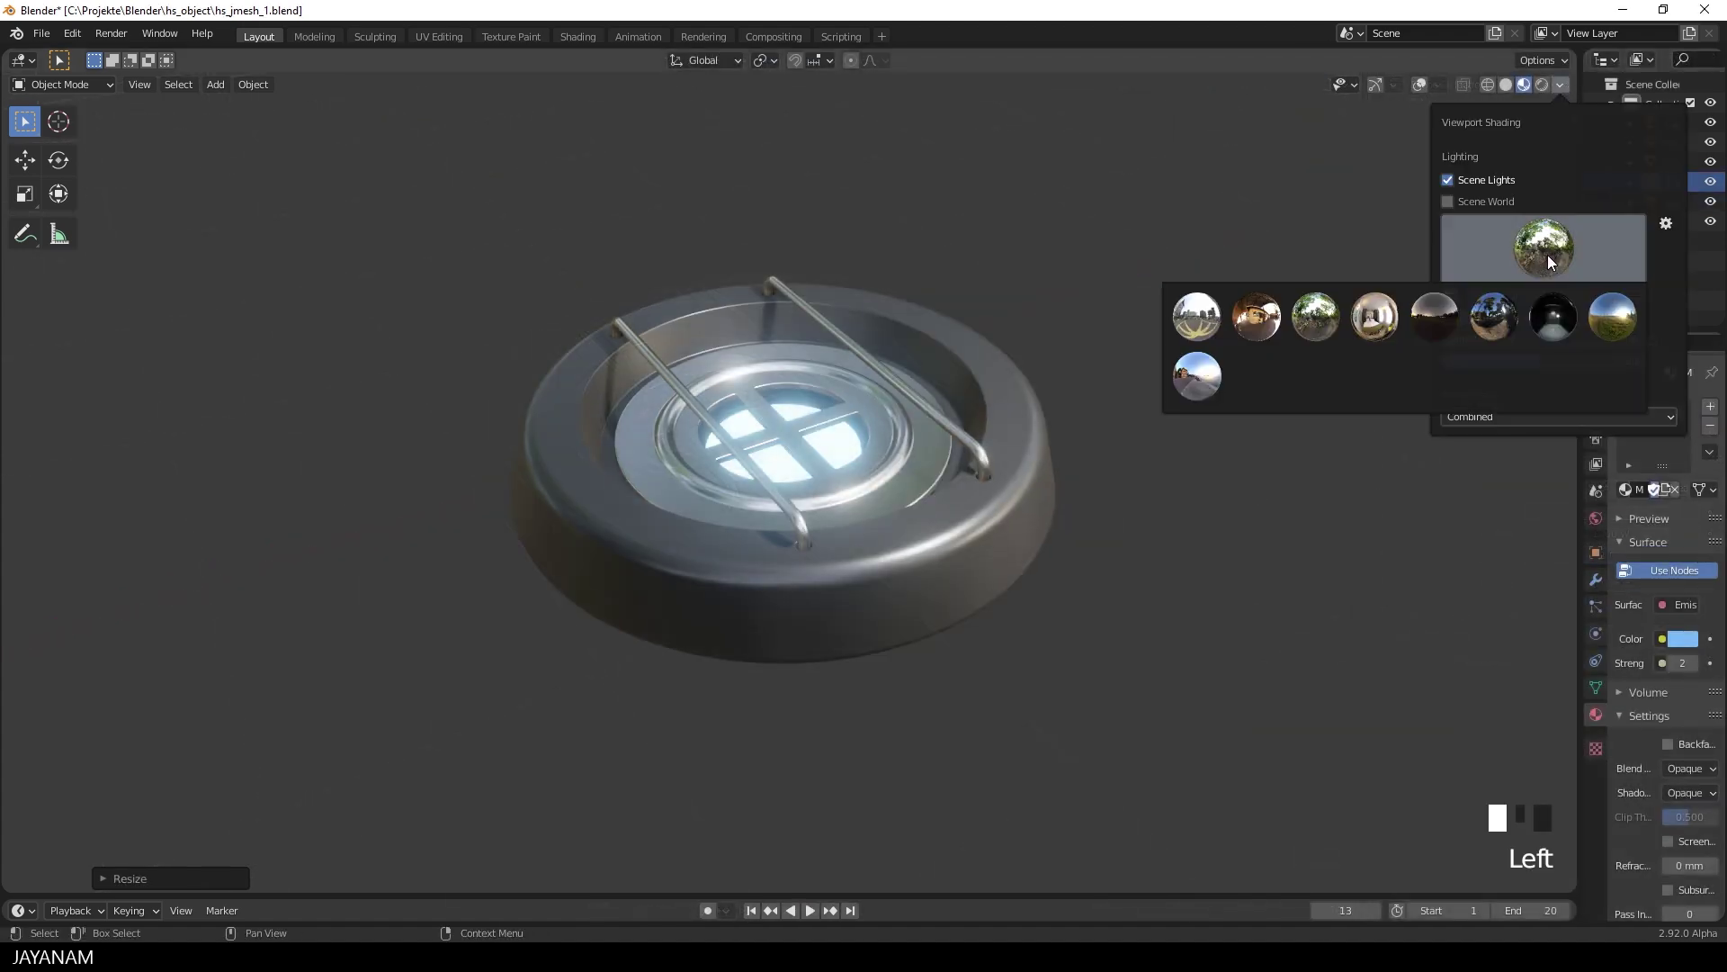
left_click(1376, 317)
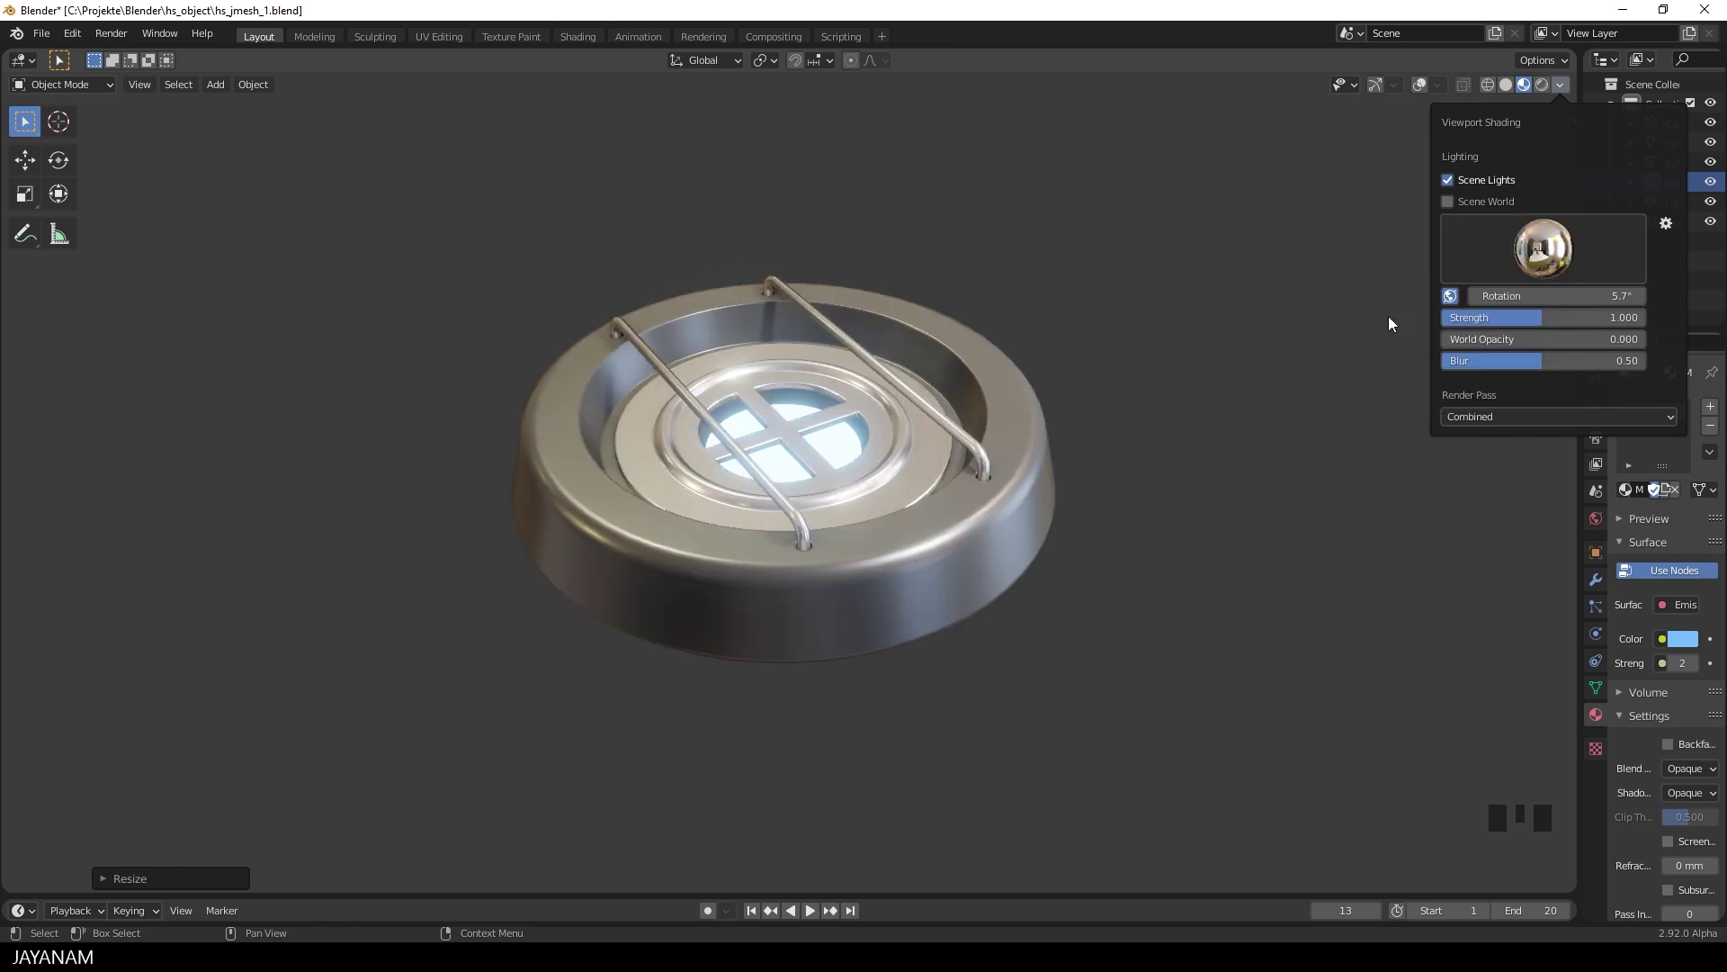
left_click(1562, 85)
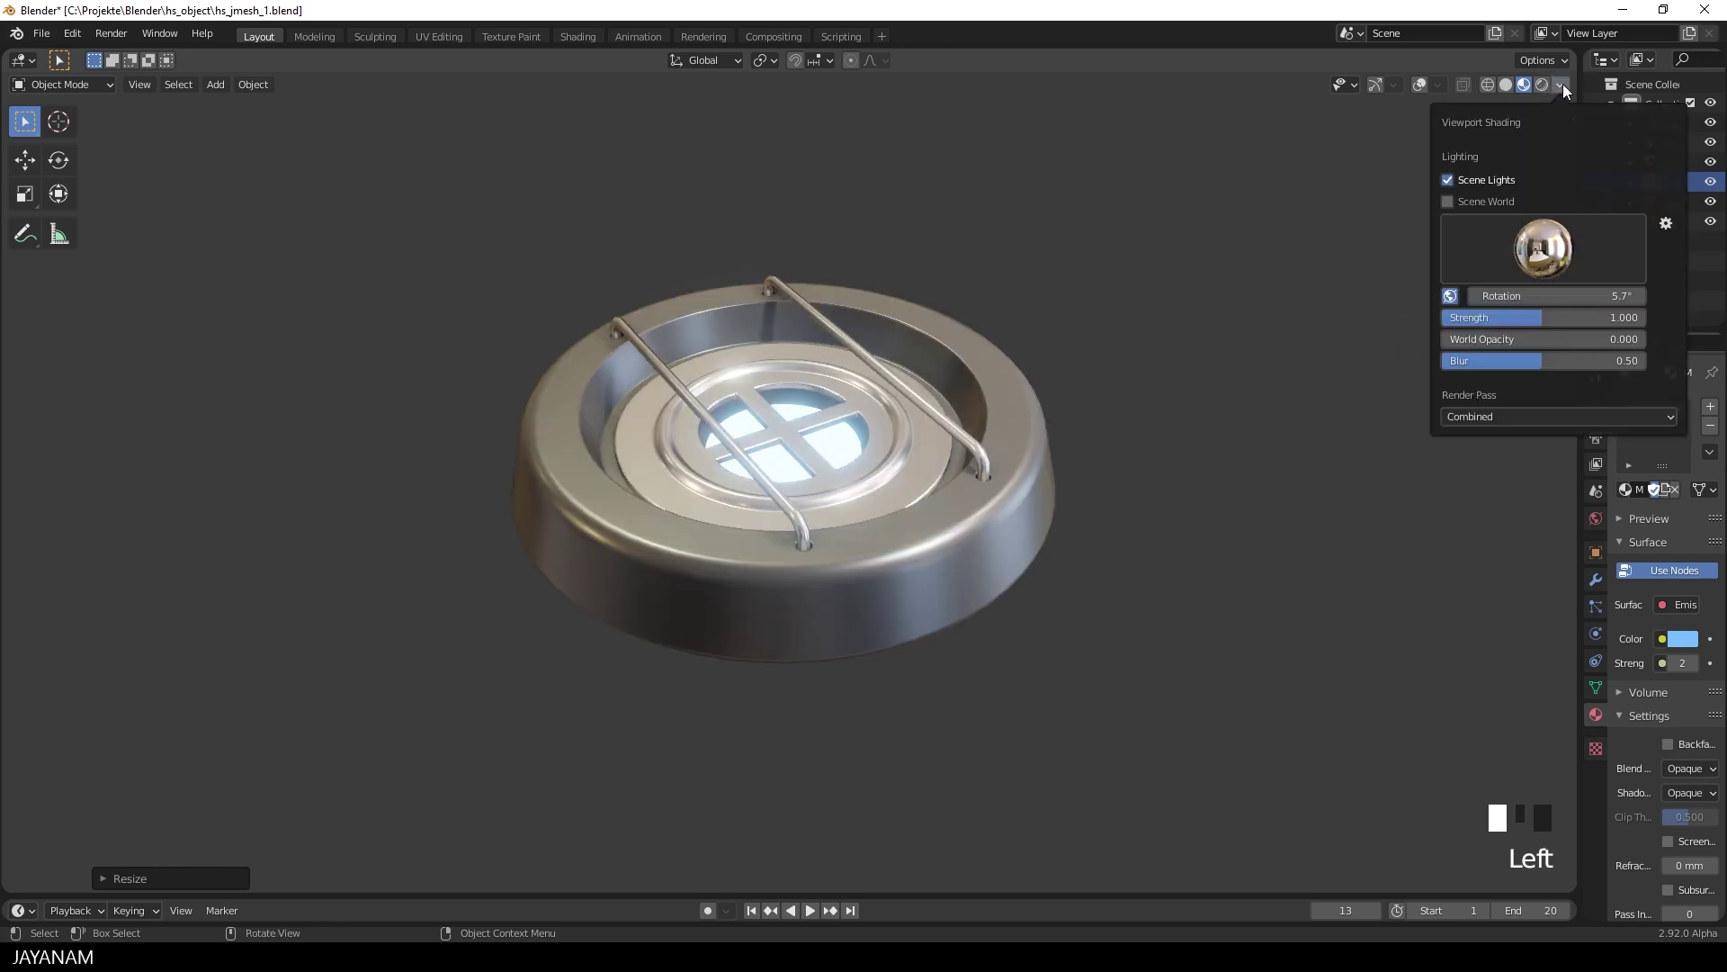
left_click(1550, 260)
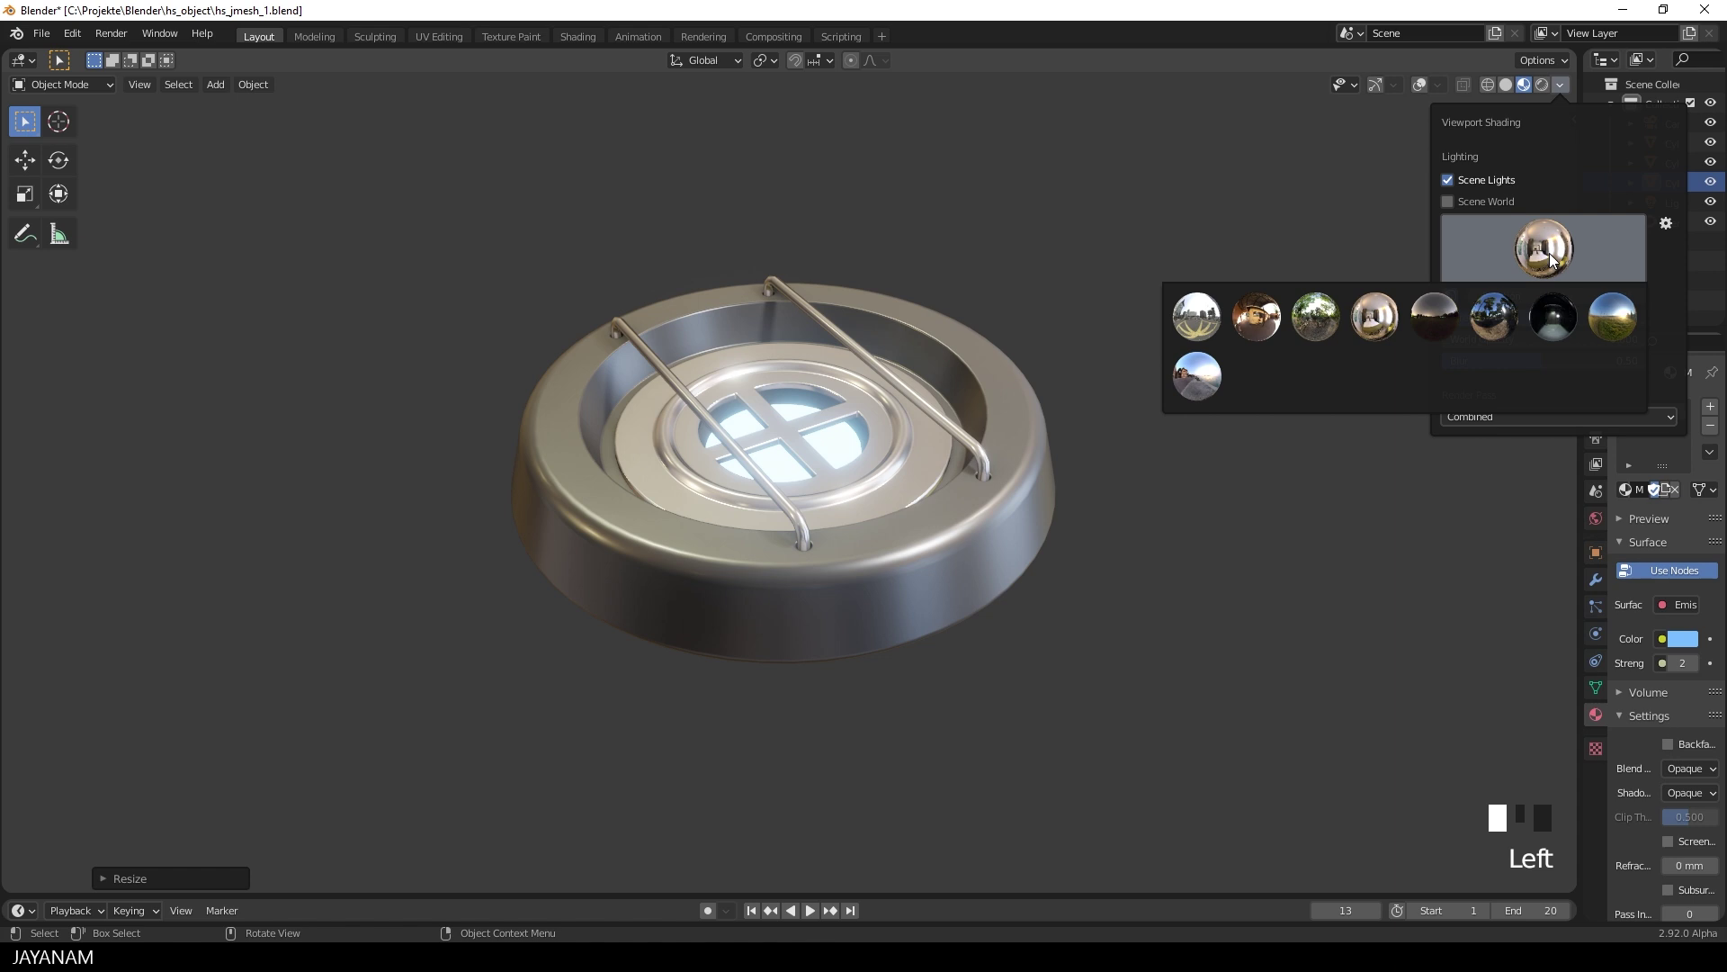
left_click(1434, 317)
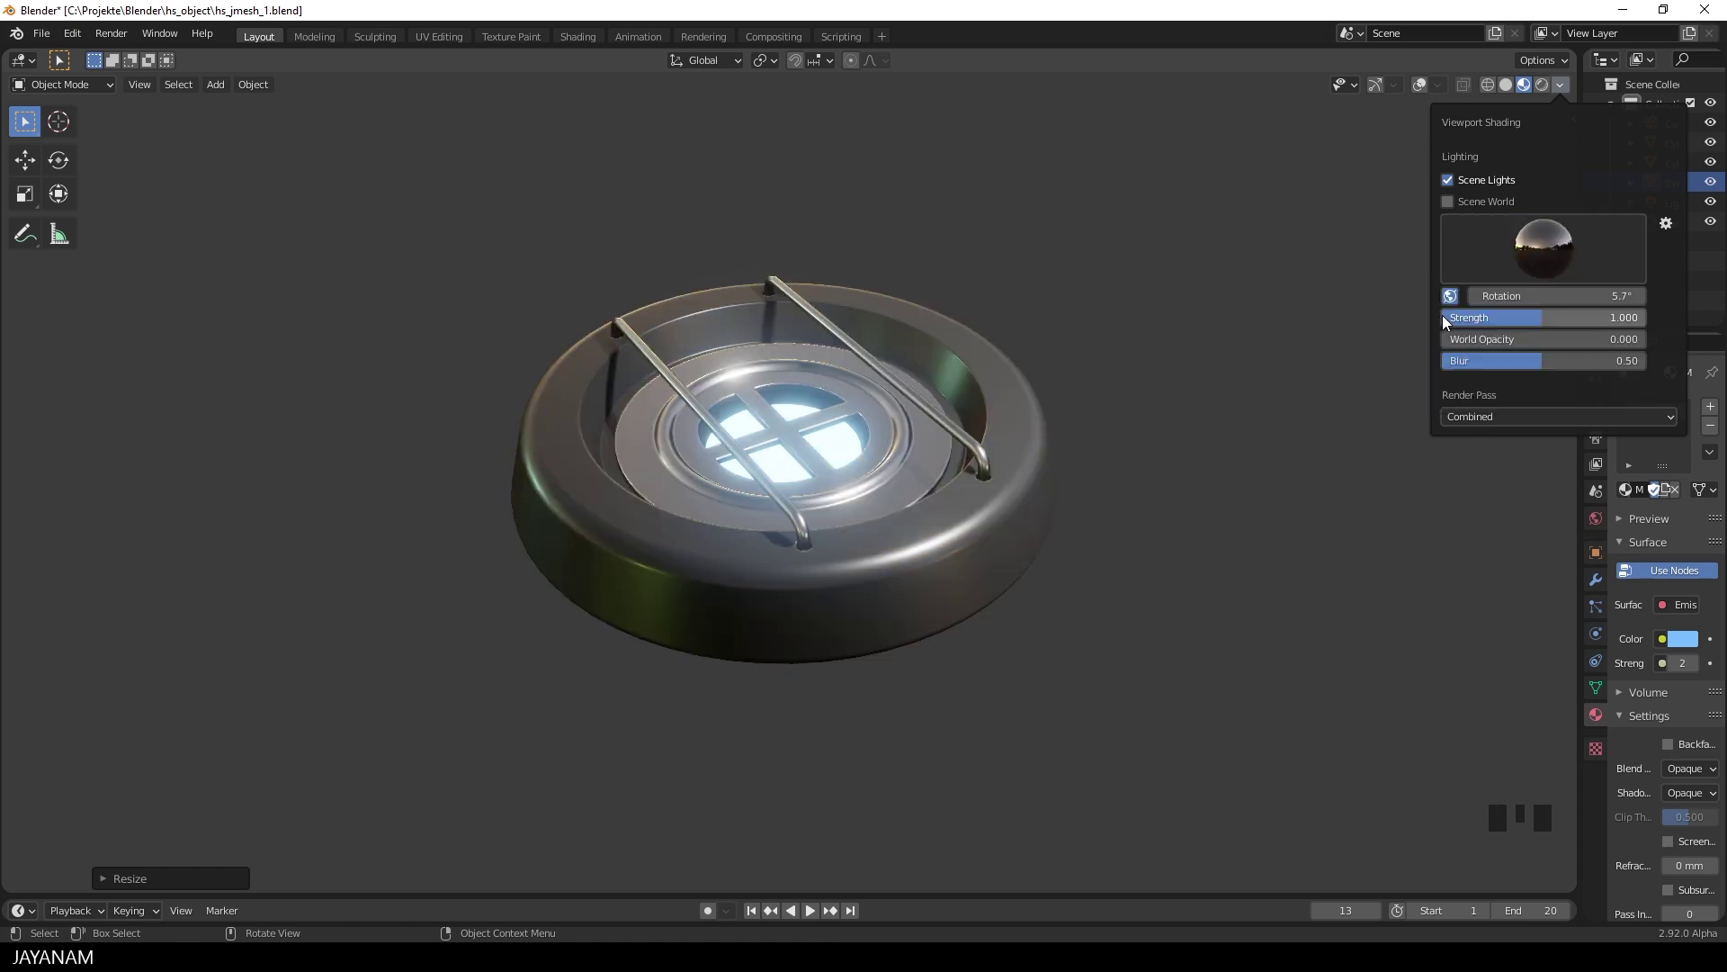
left_click(1543, 250)
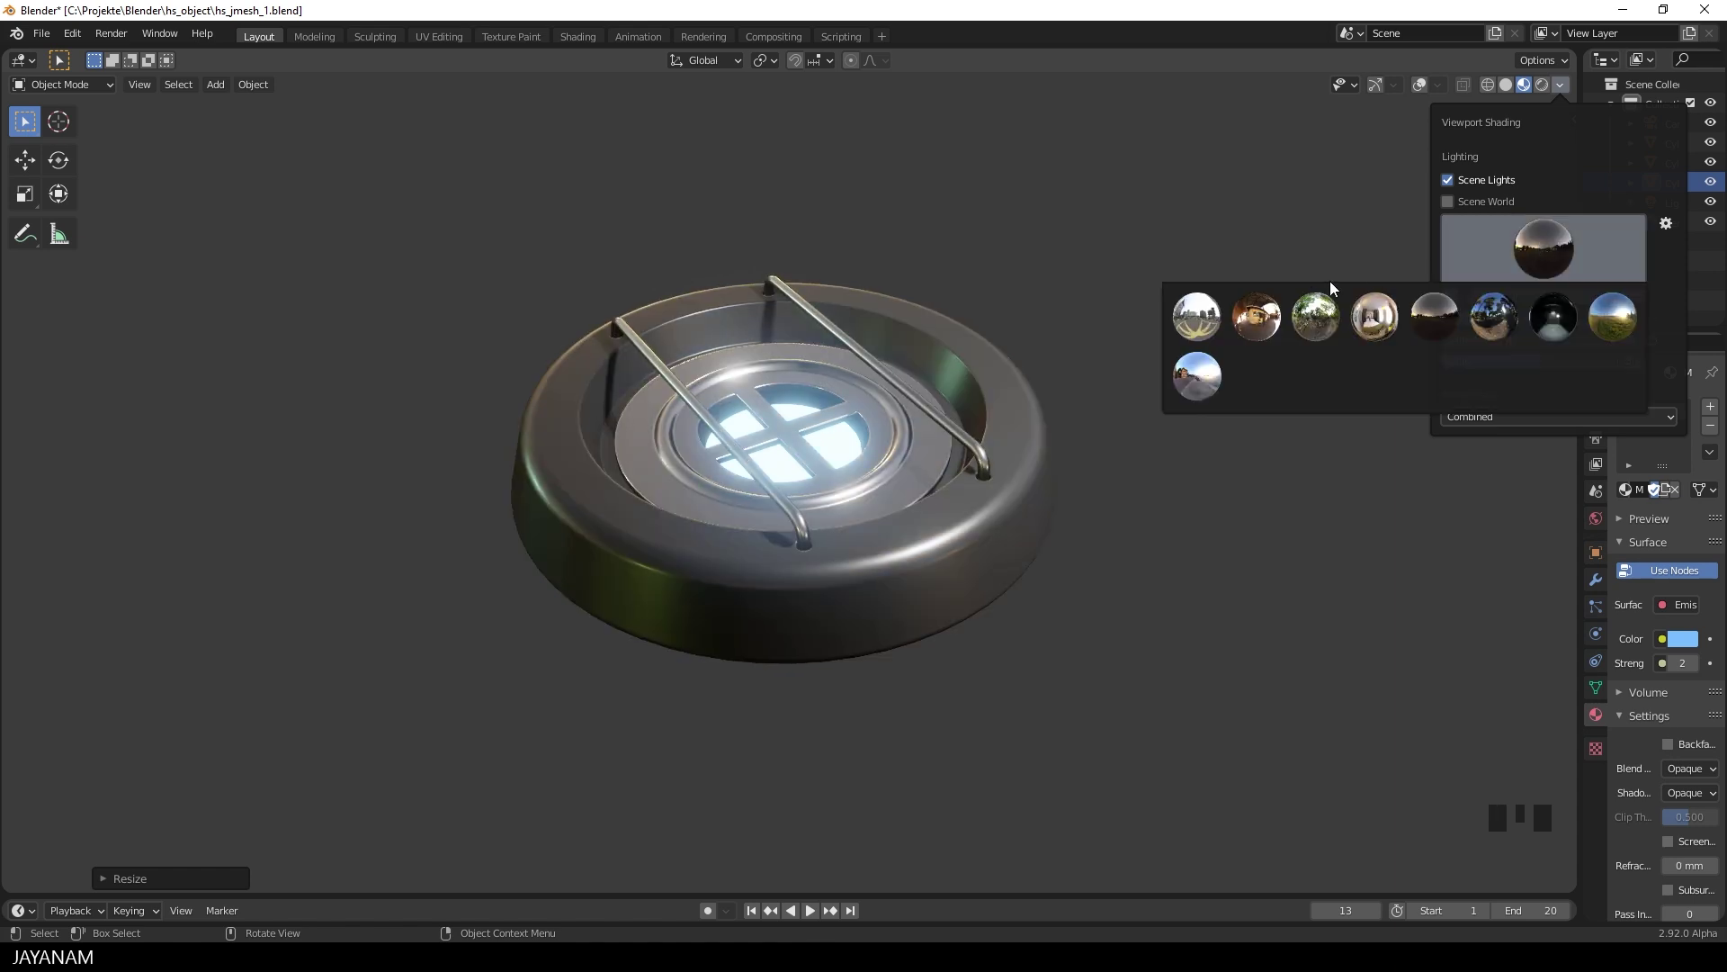
left_click(1260, 317)
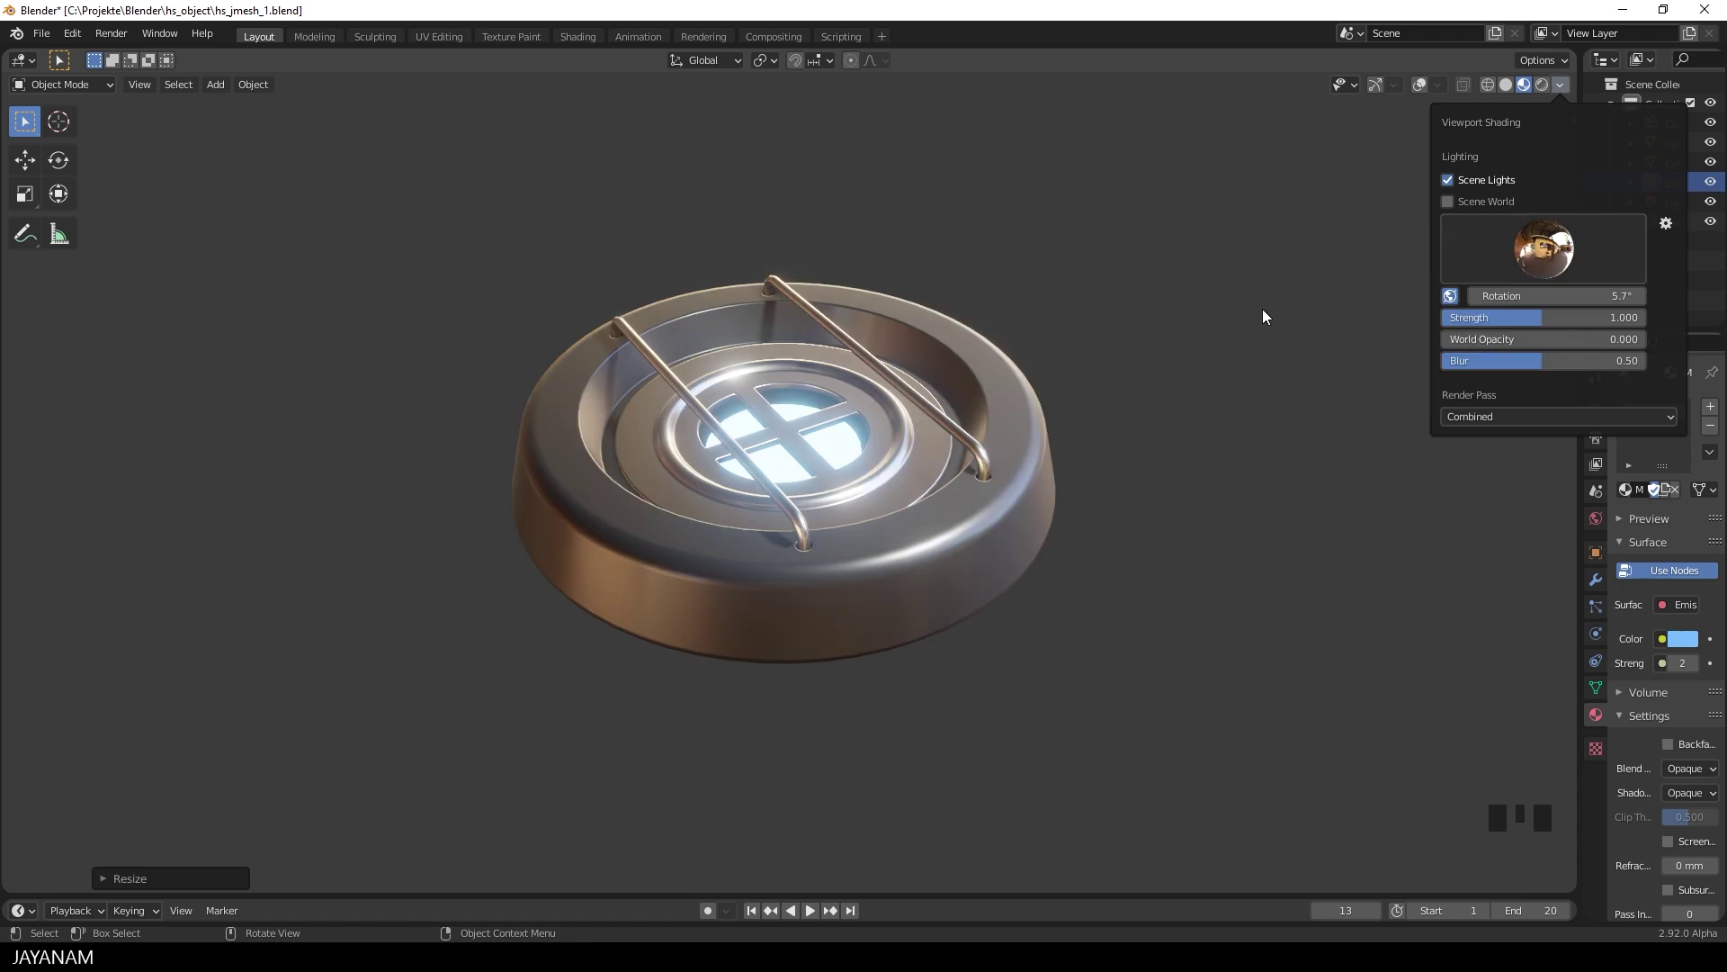